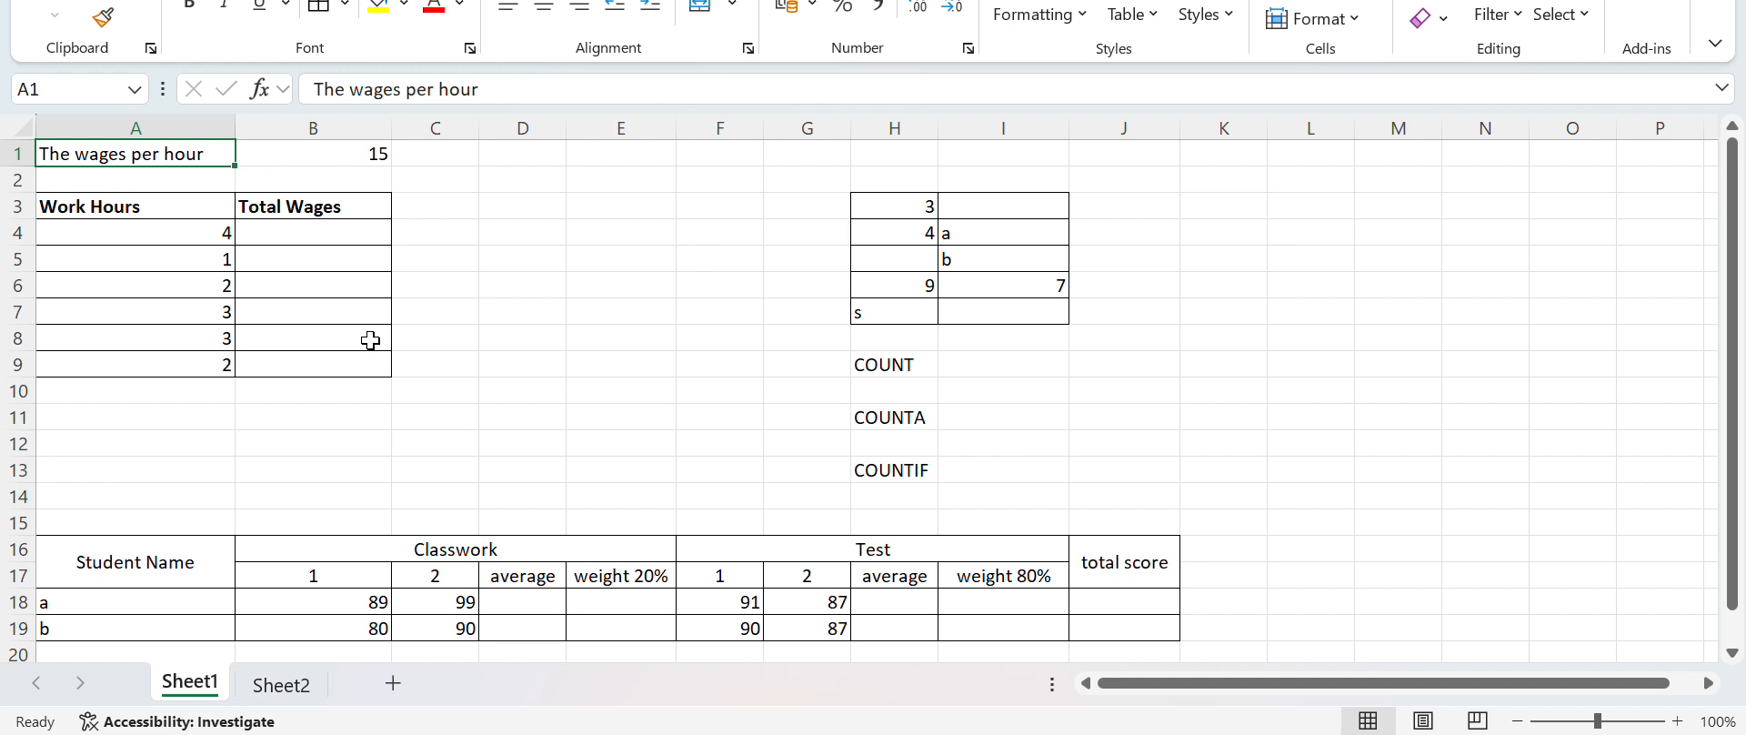
Format the hourly wage in B1 as Currency with the $ English (Canada) symbol
click(354, 156)
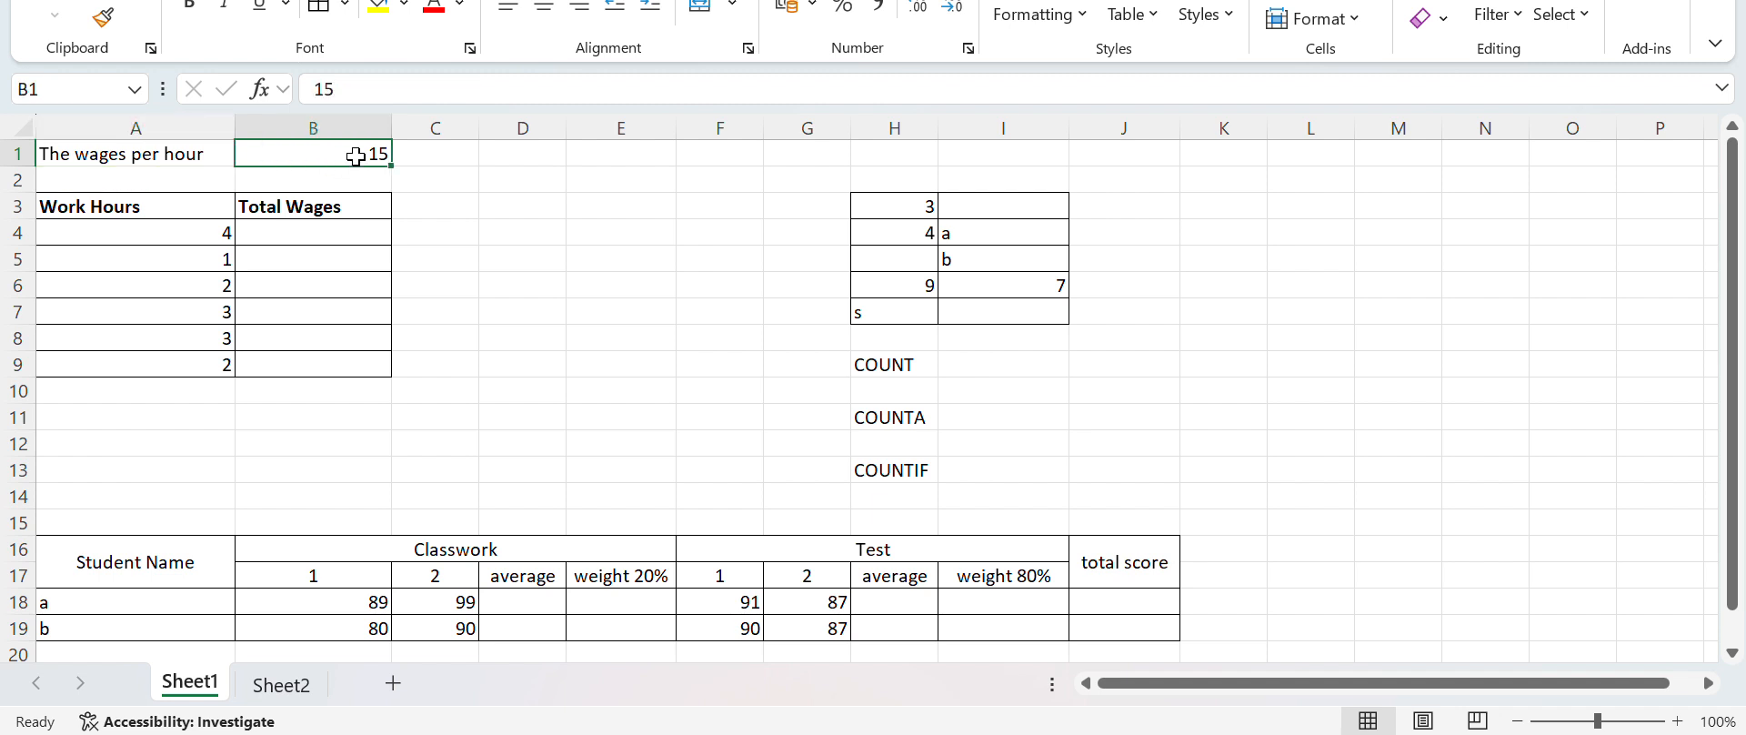
right_click(356, 156)
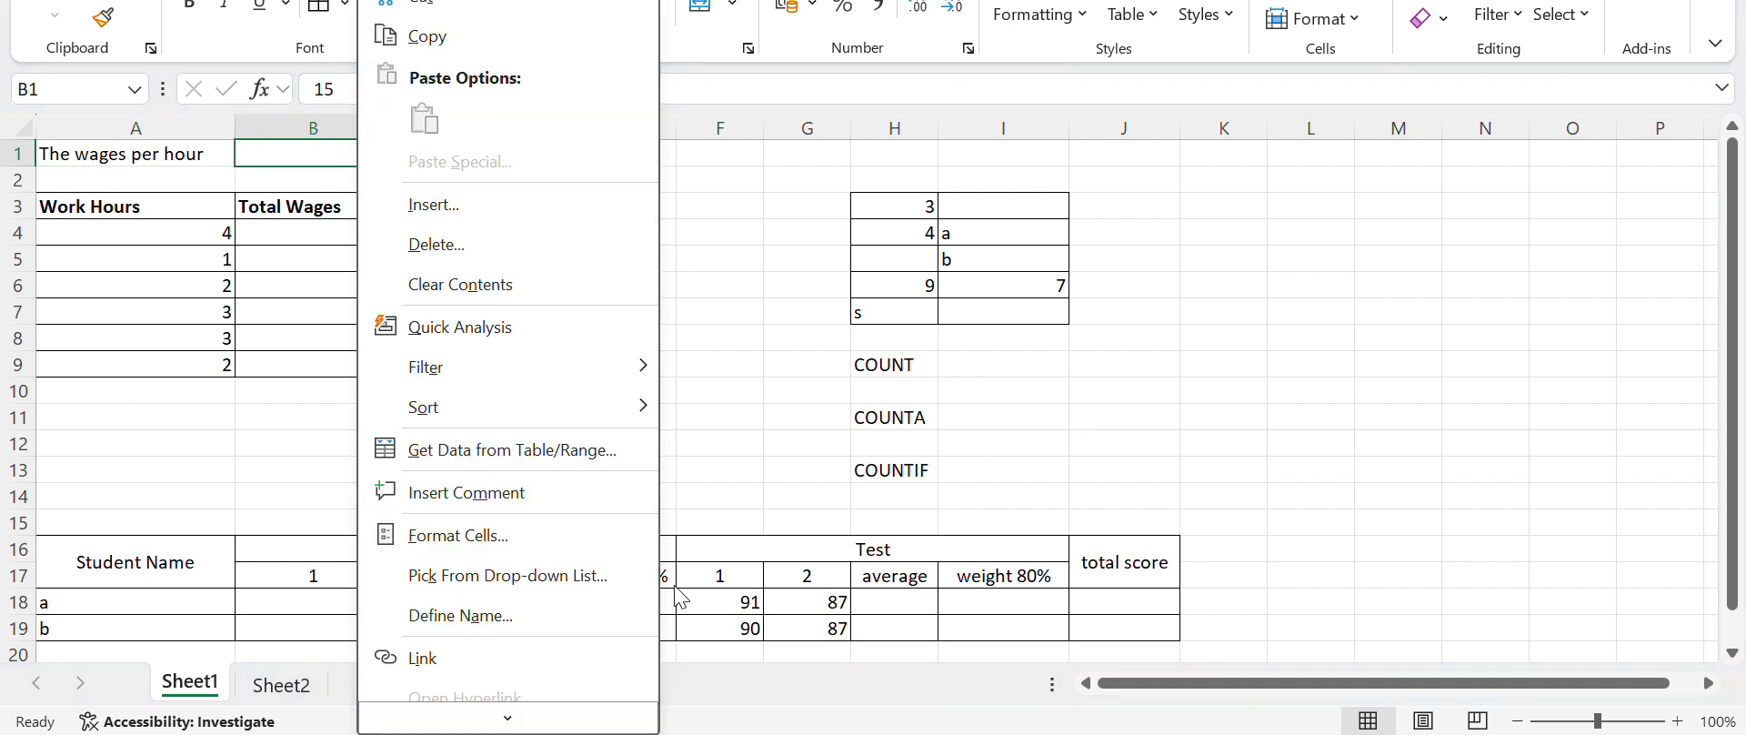
click(559, 543)
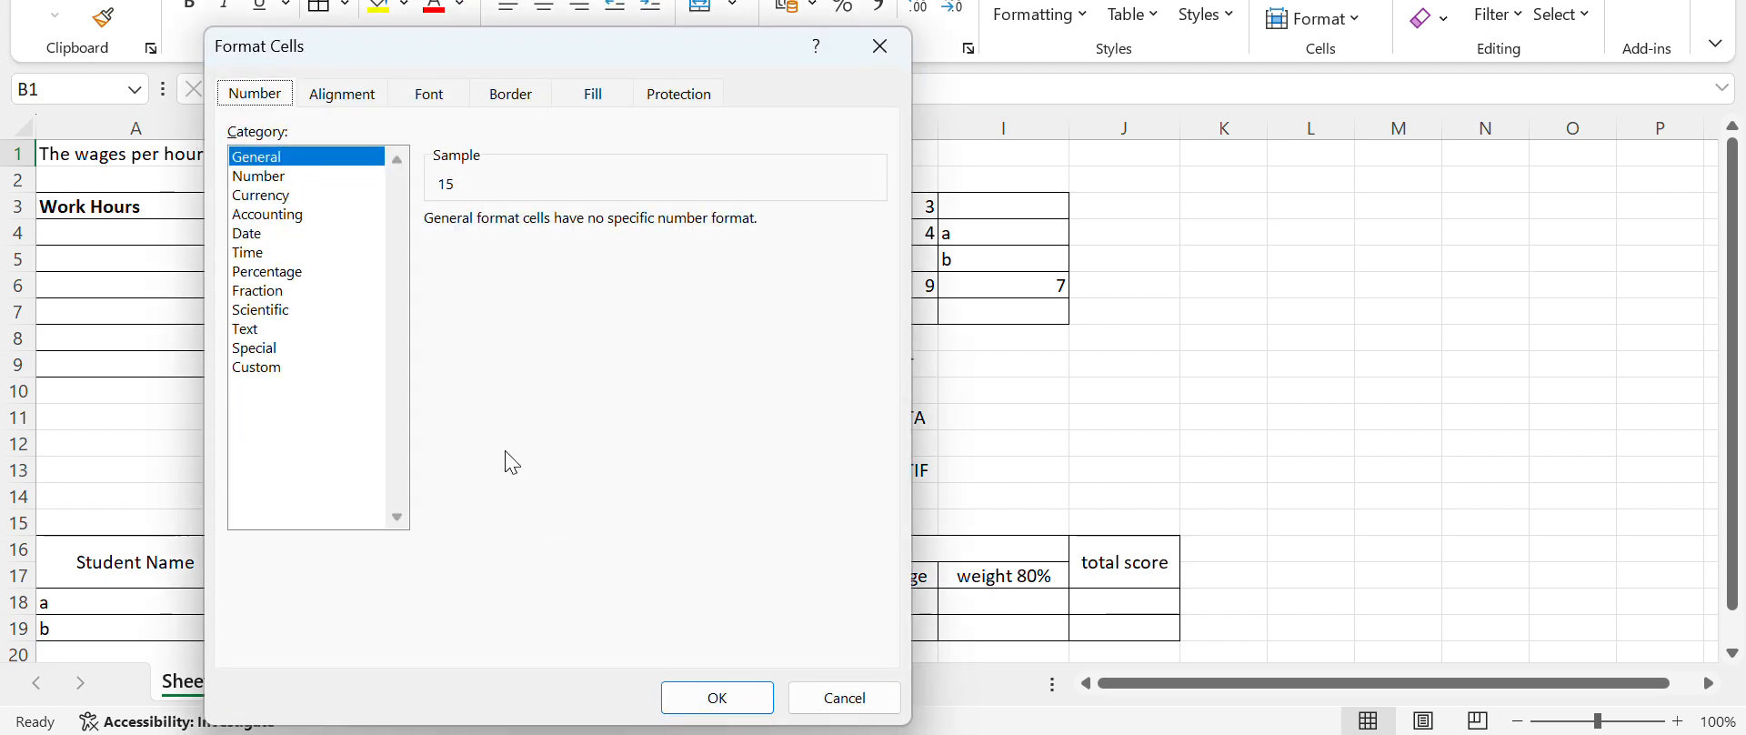
click(290, 214)
click(281, 197)
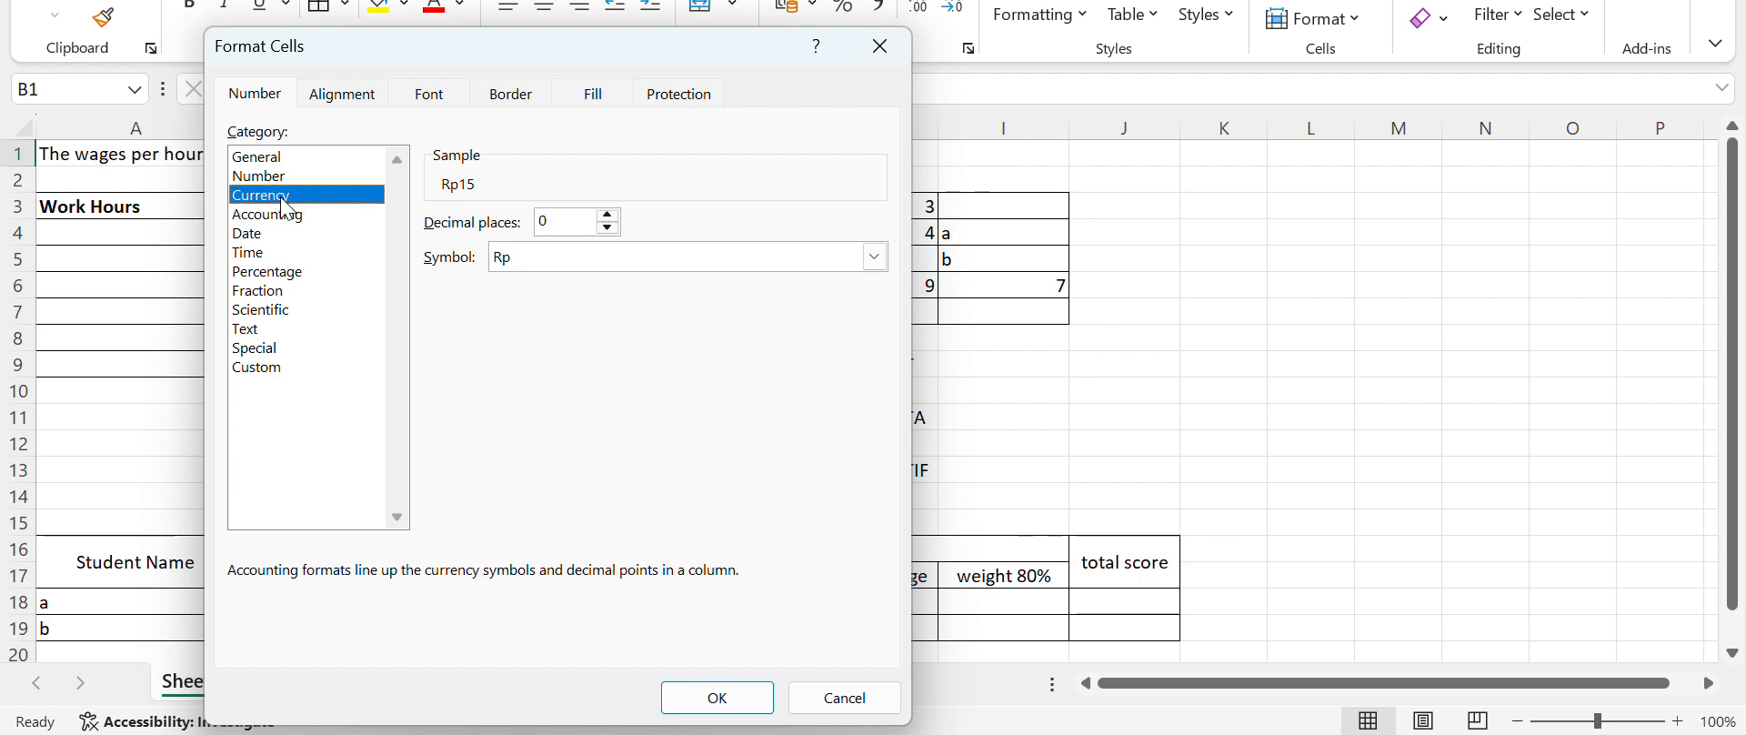
click(875, 257)
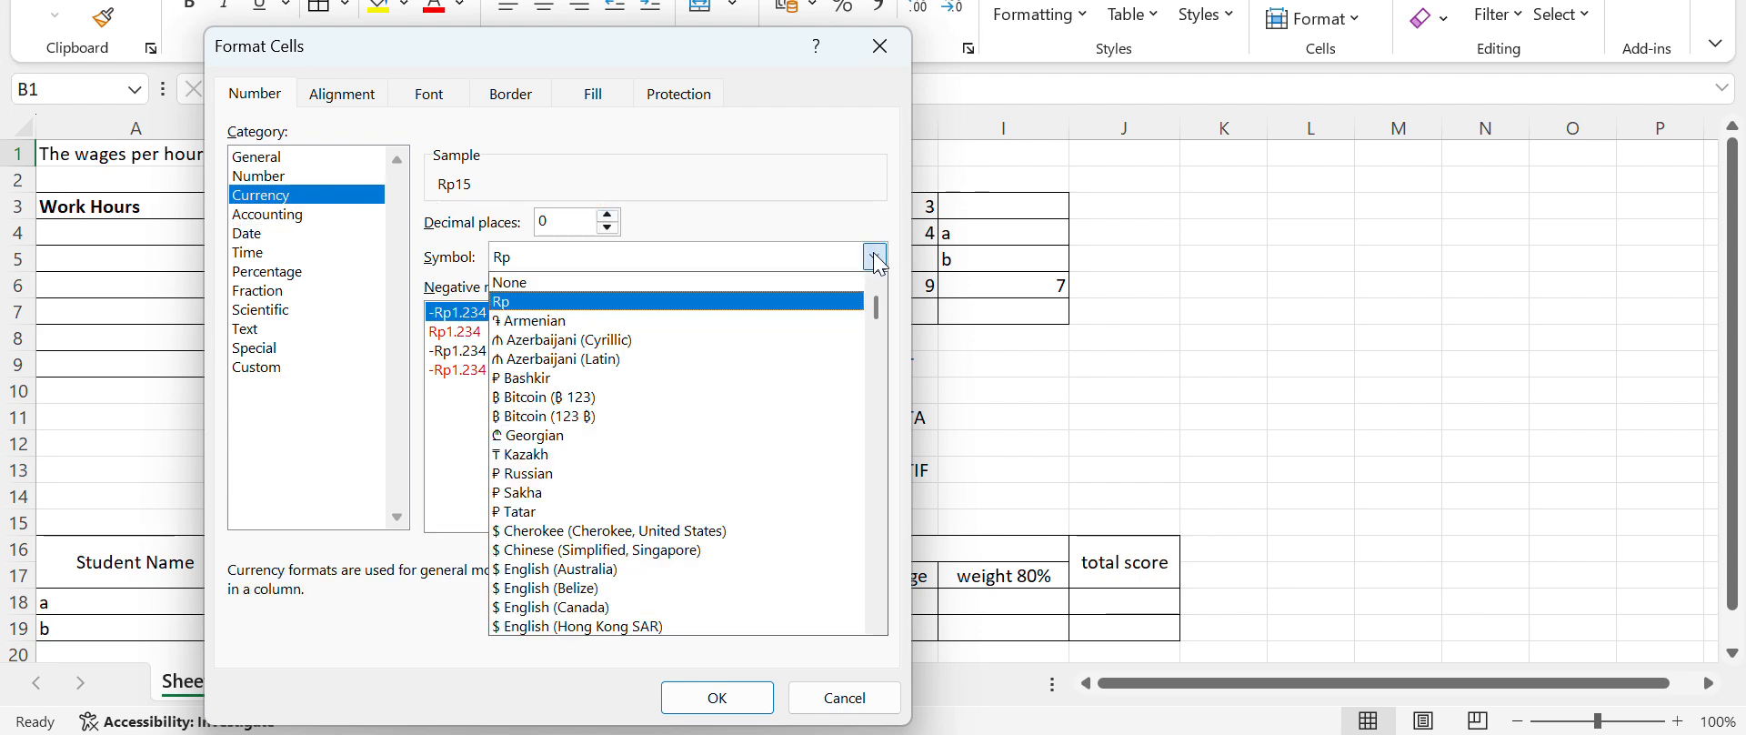
click(673, 606)
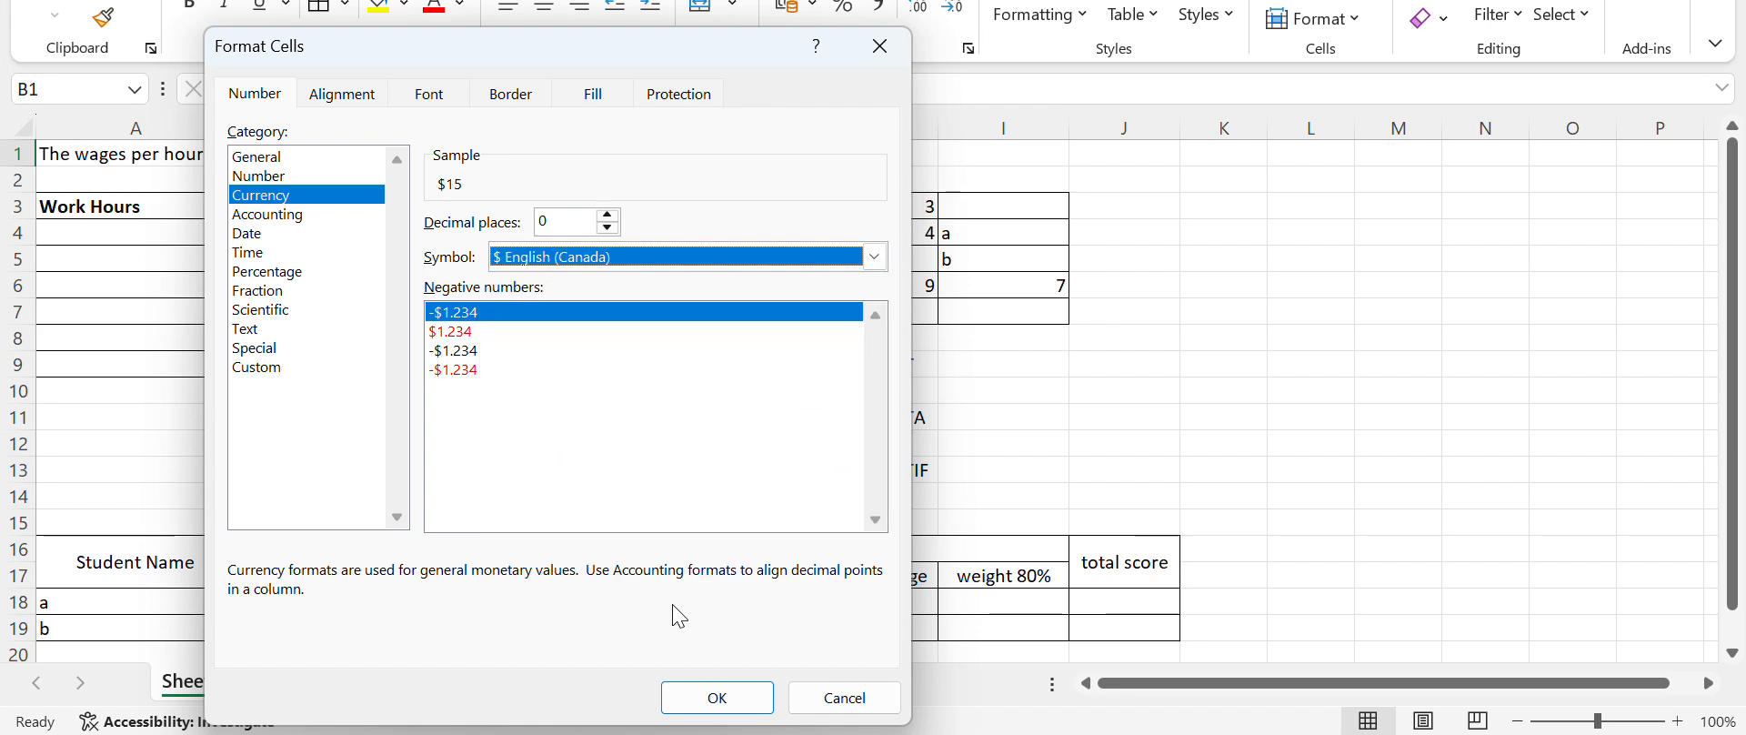
click(753, 700)
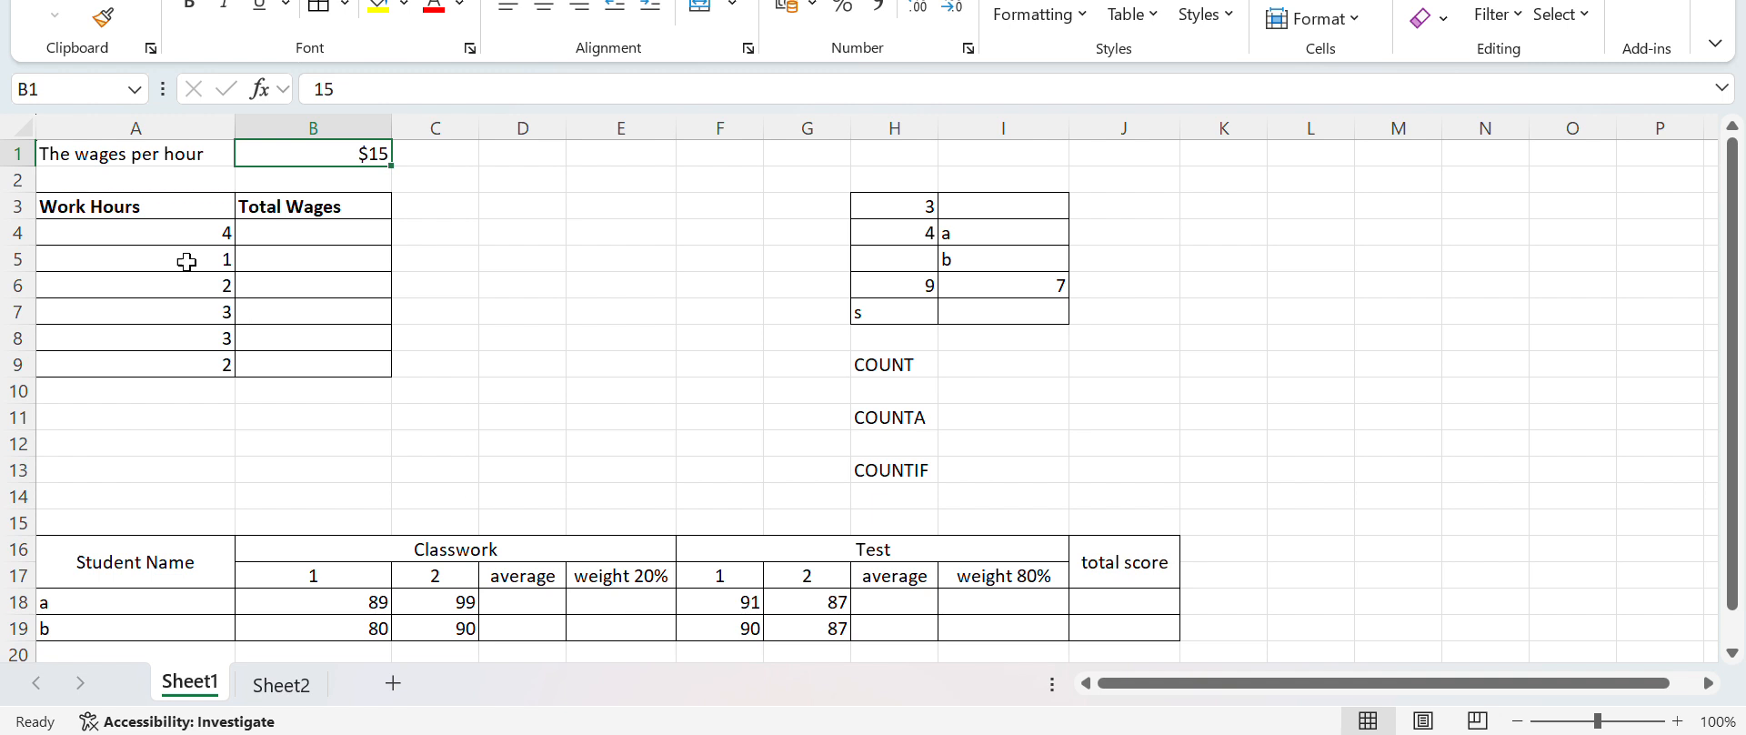
Change the header in A3 to "Working Hours"
click(130, 242)
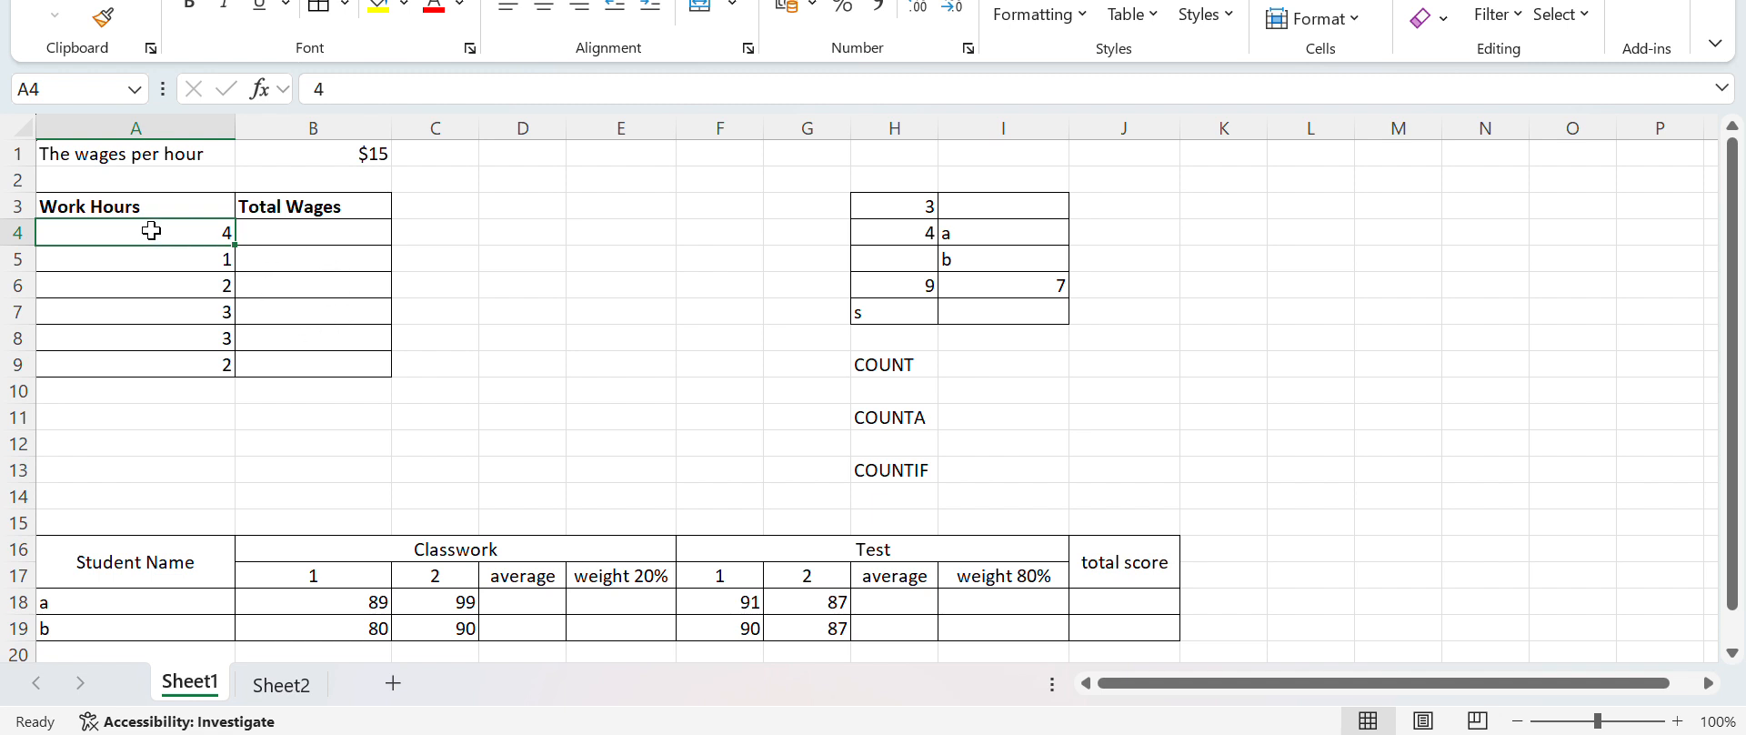
drag(100, 215, 86, 205)
double_click(85, 206)
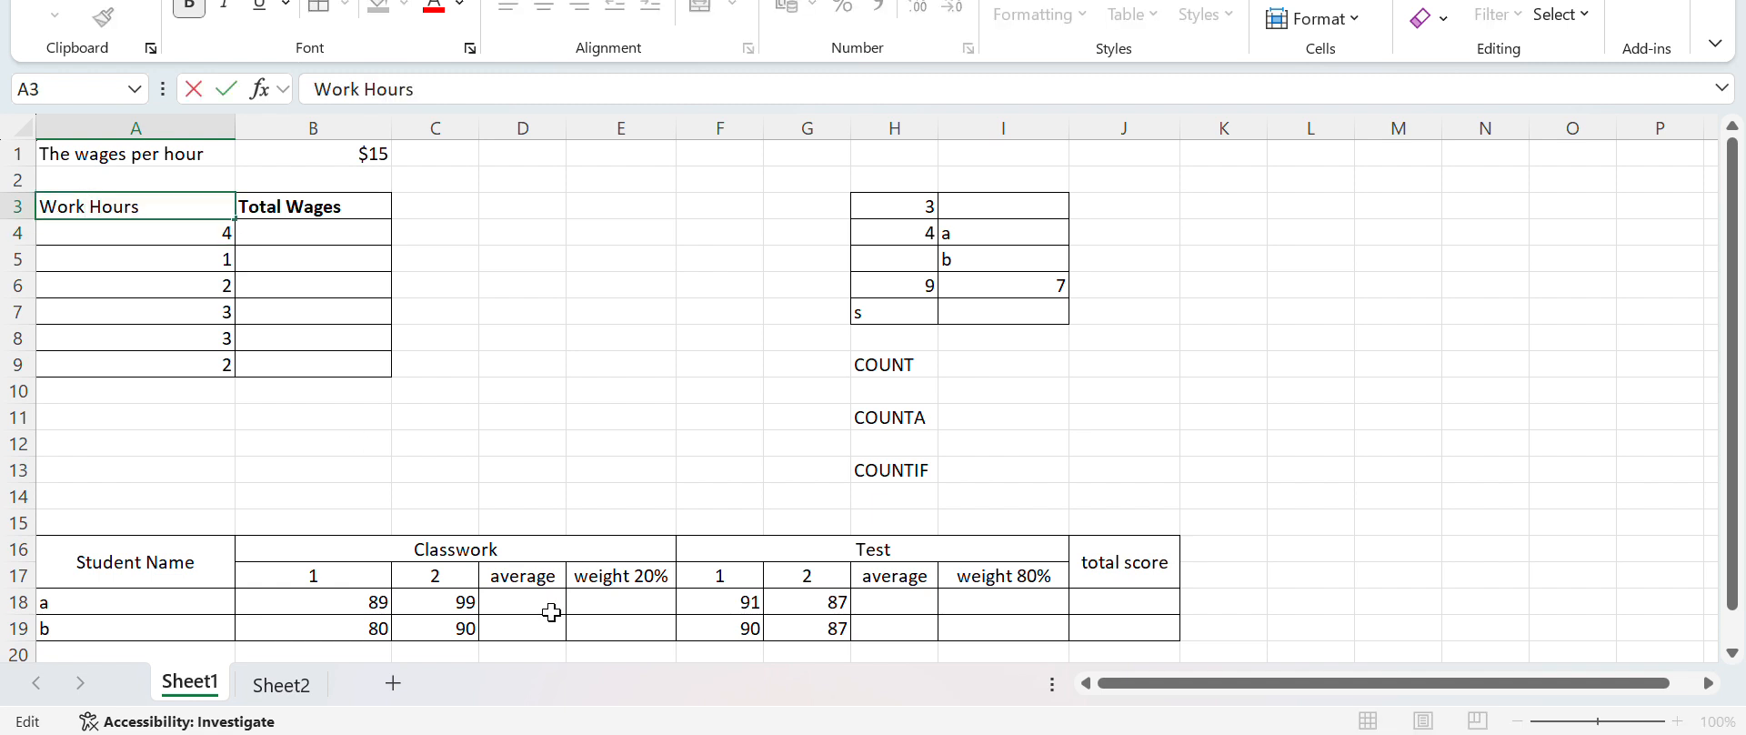
text(ing)
key(Return)
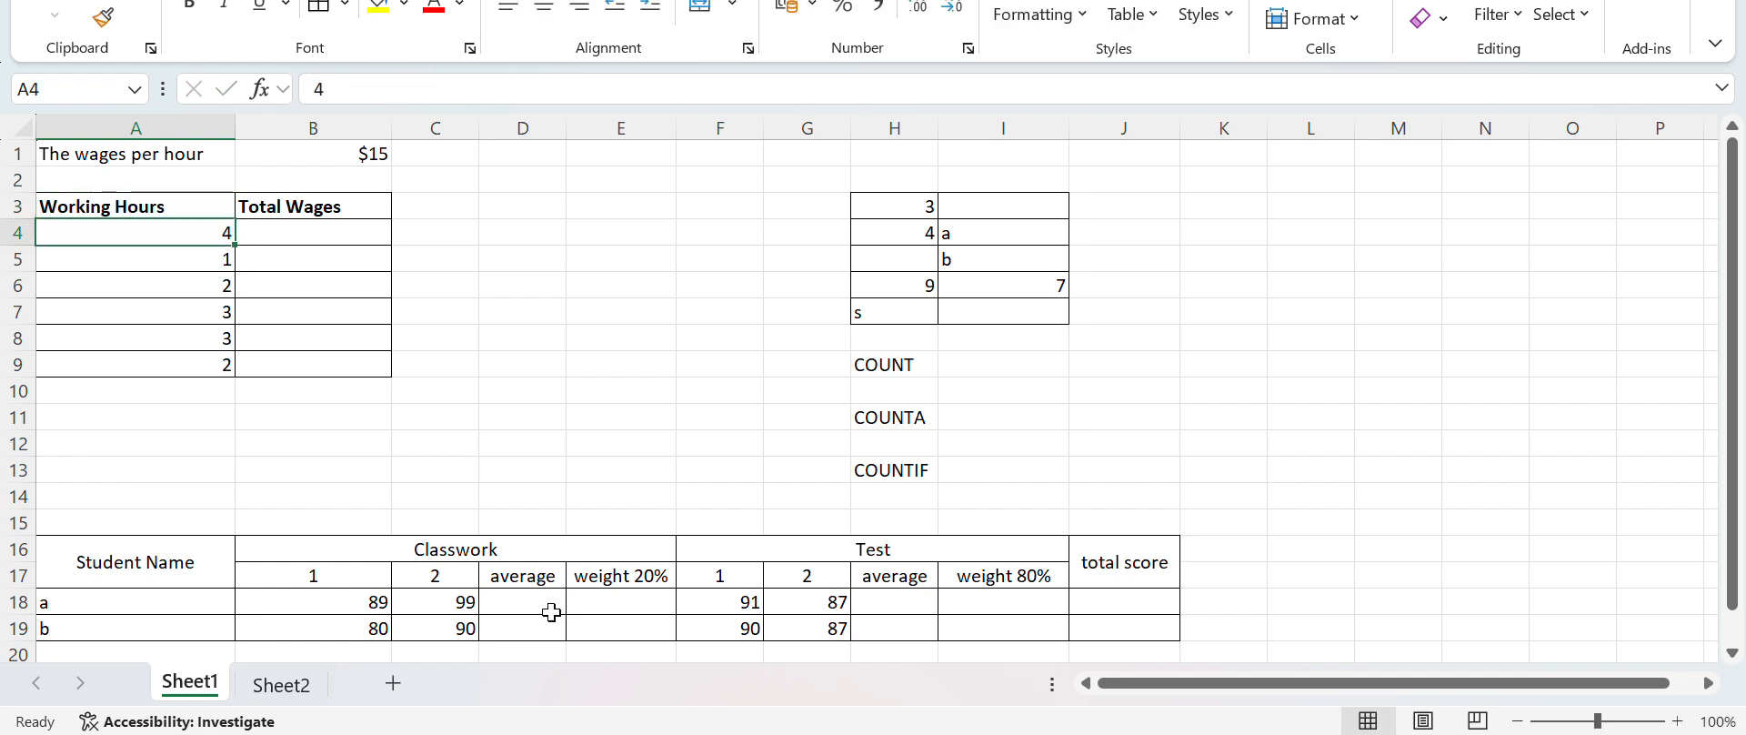
key(Down)
key(Down)
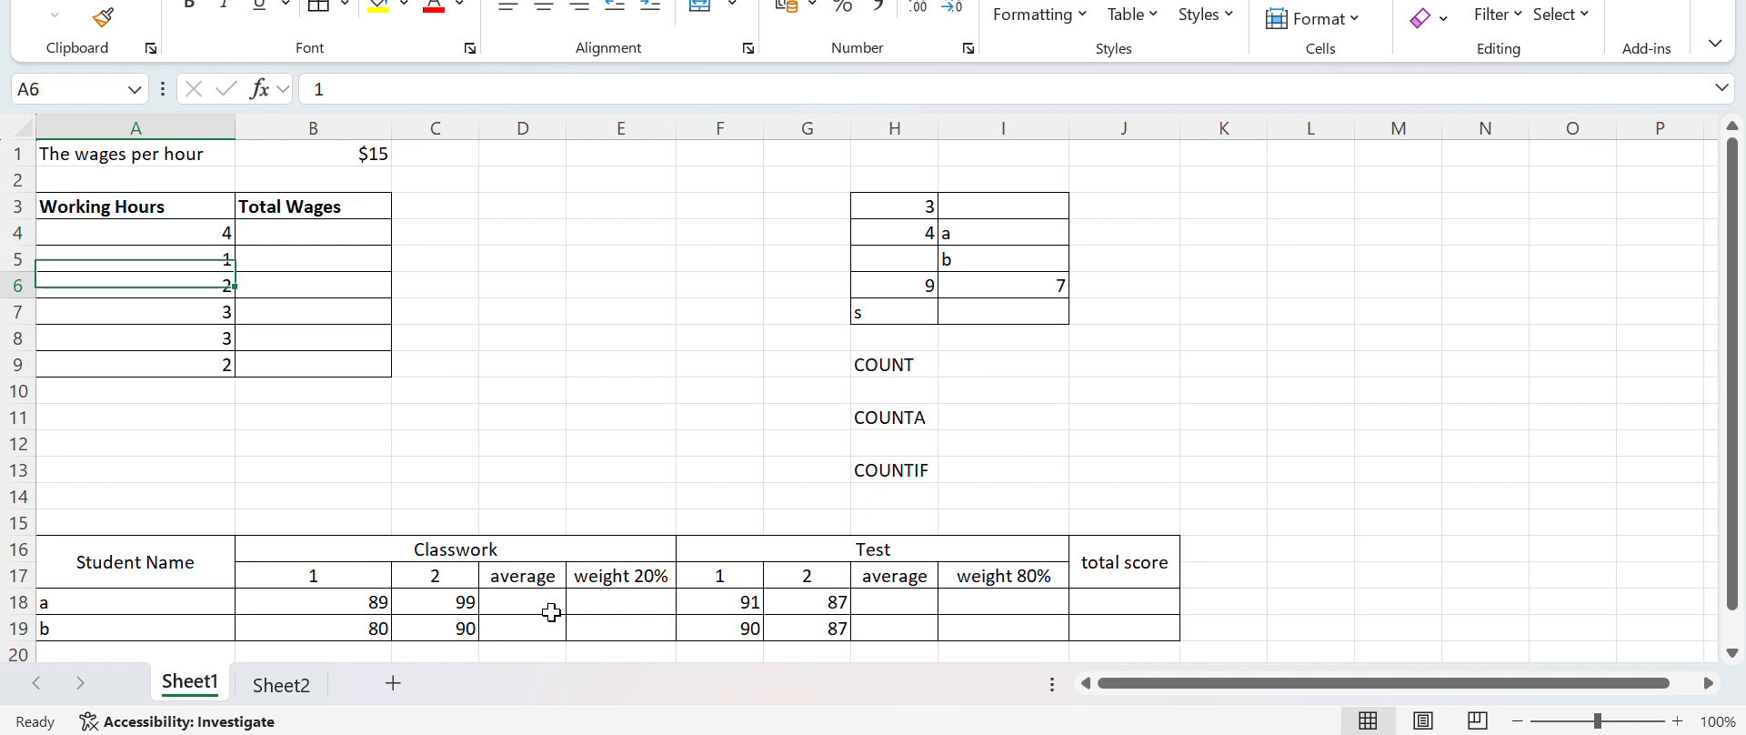
key(Down)
key(Down)
key(Down)
key(Up)
key(Up)
key(Up)
key(Up)
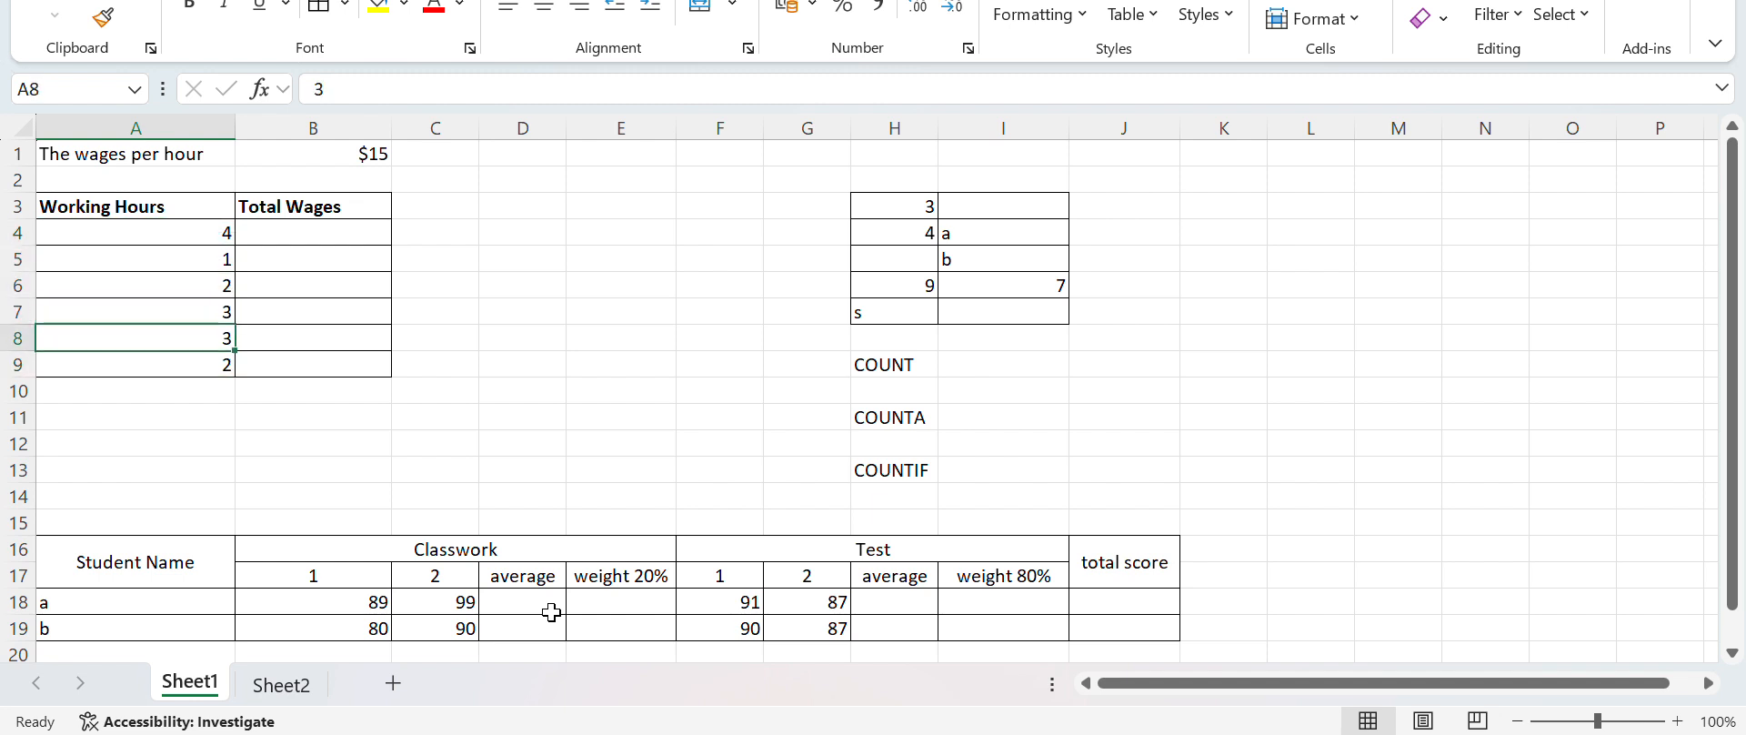
Enter the formula =A4*B1 in B4 to multiply the first working hours by the hourly wage
key(Up)
key(Right)
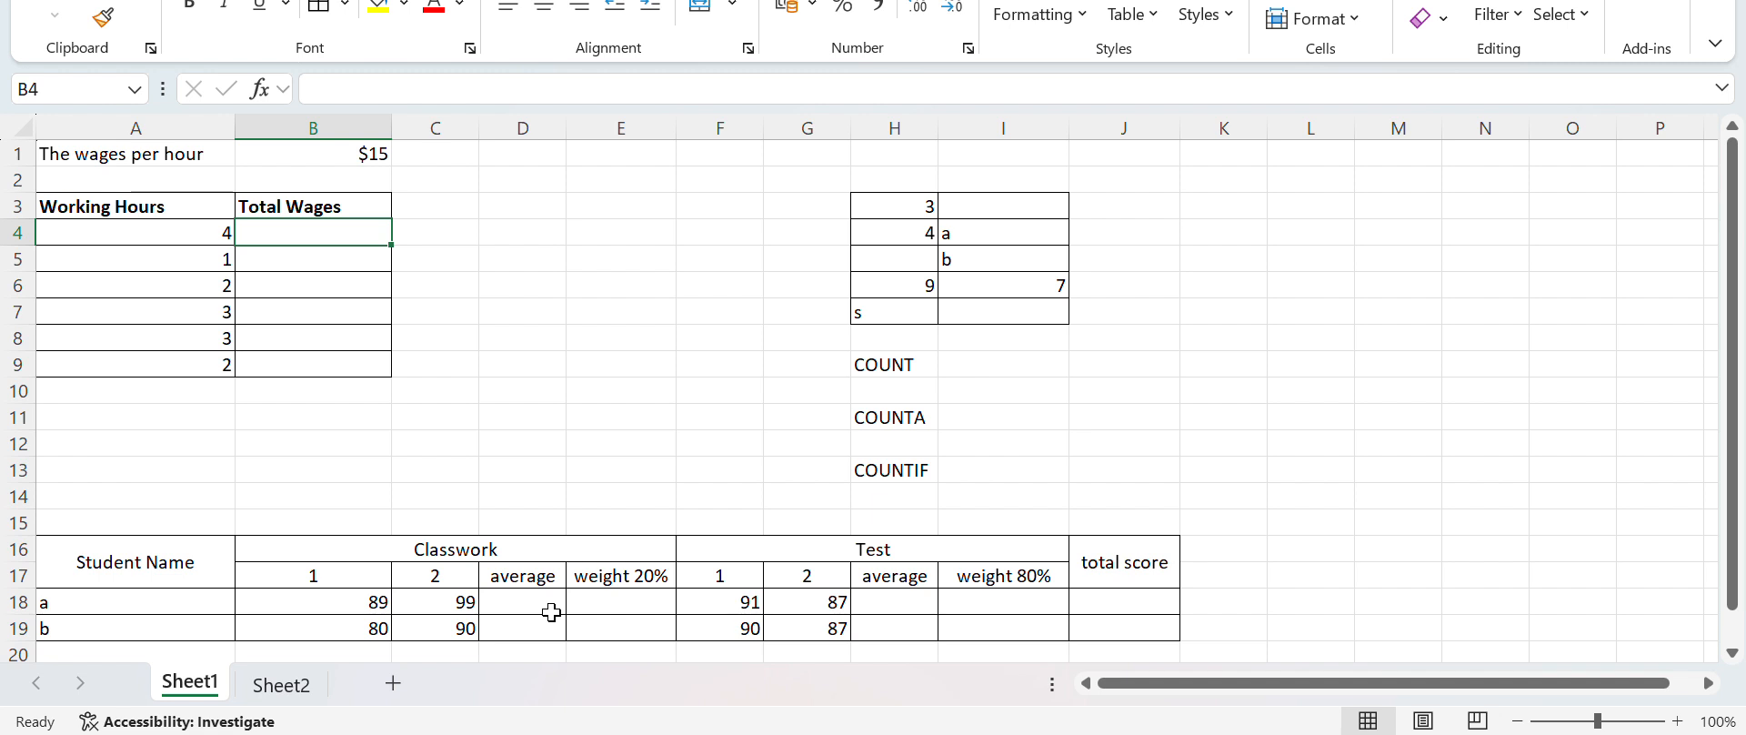
text(=)
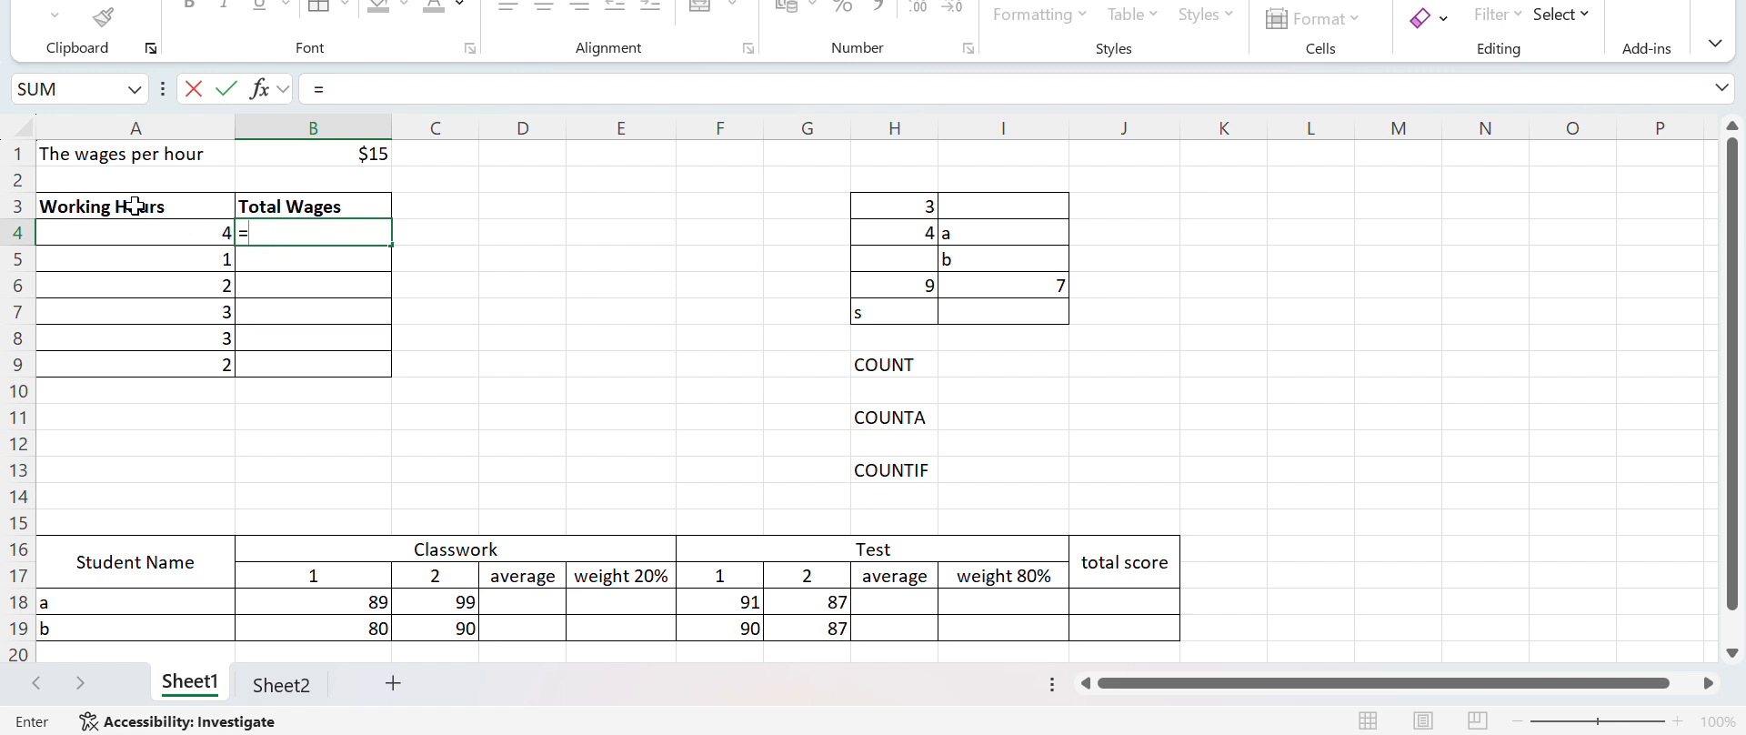
click(201, 237)
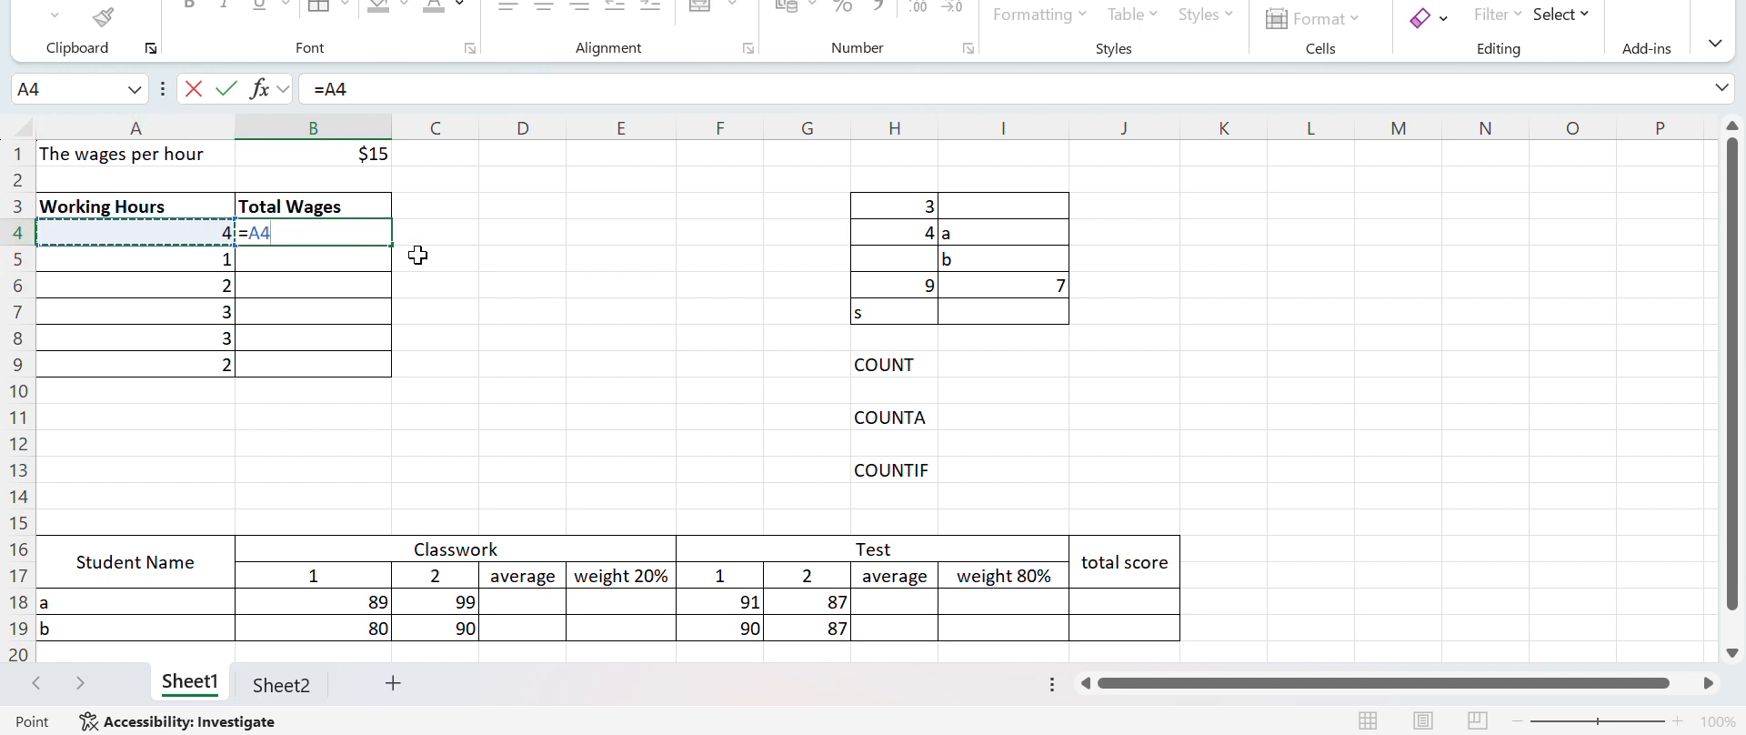
text(*)
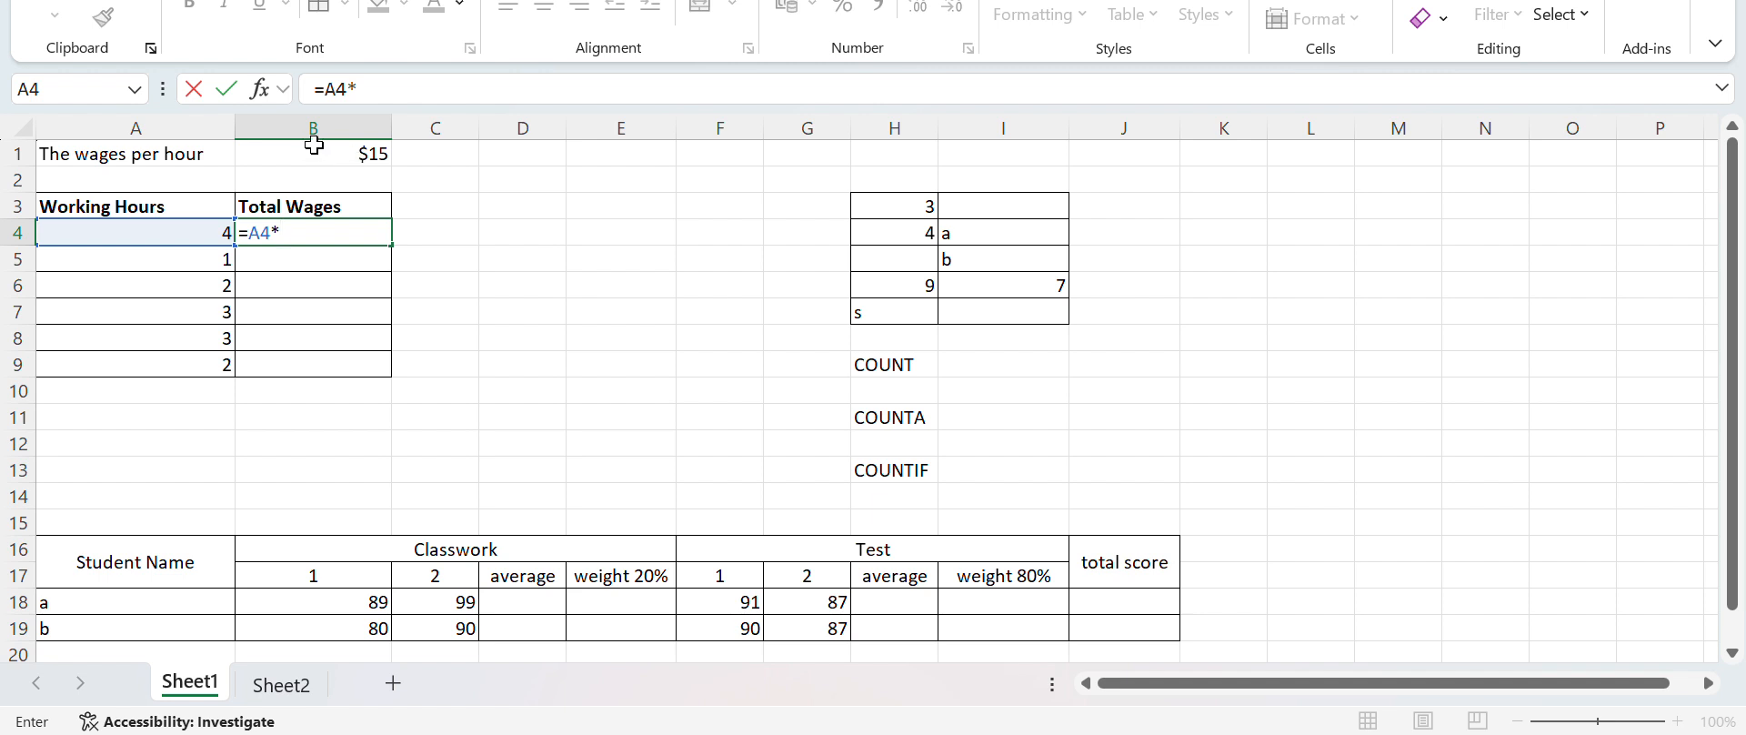
click(313, 155)
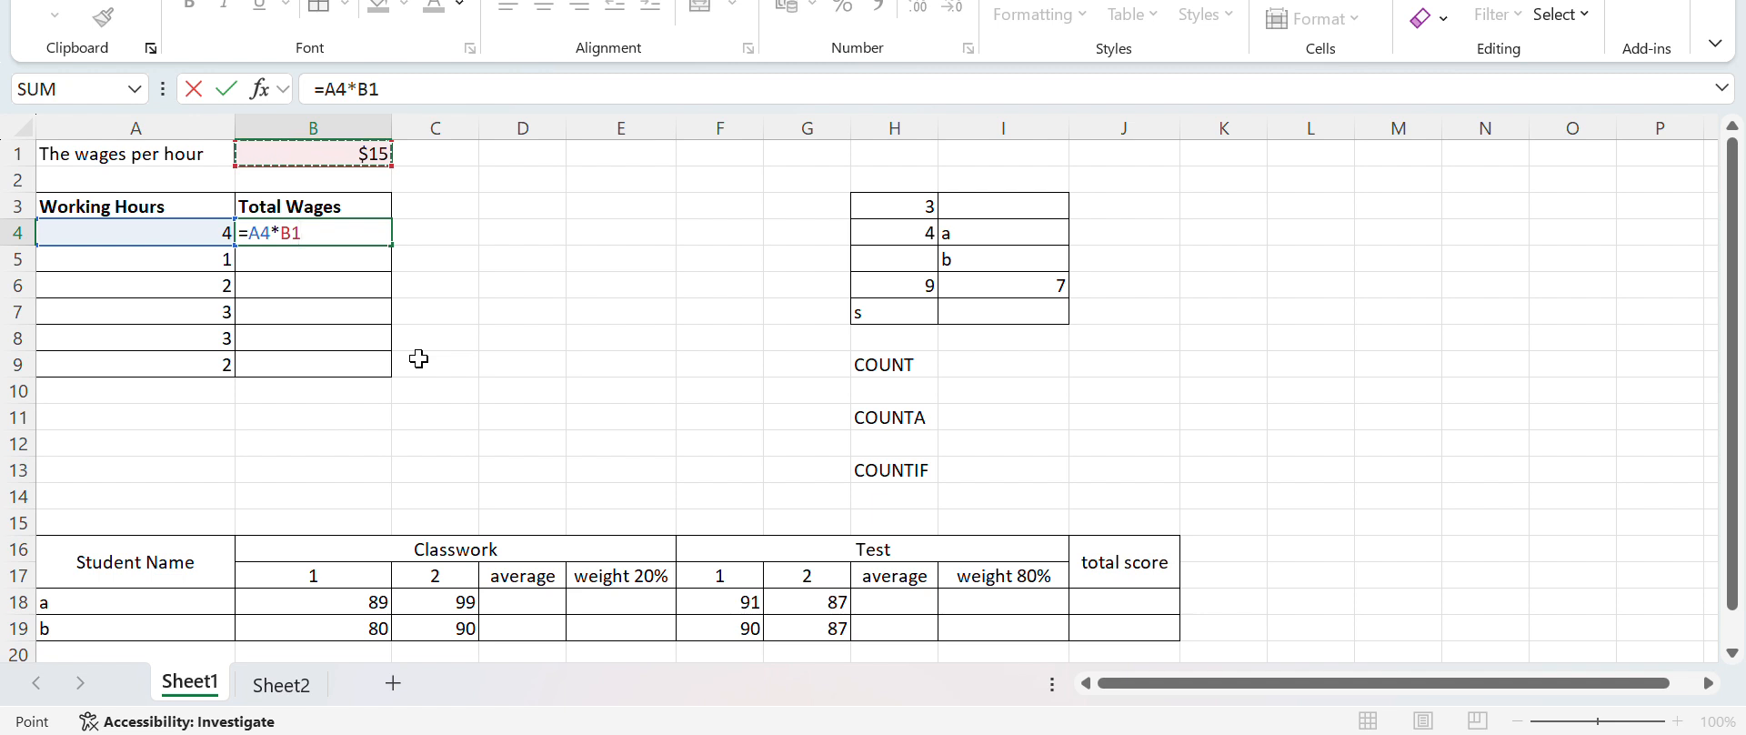
key(Return)
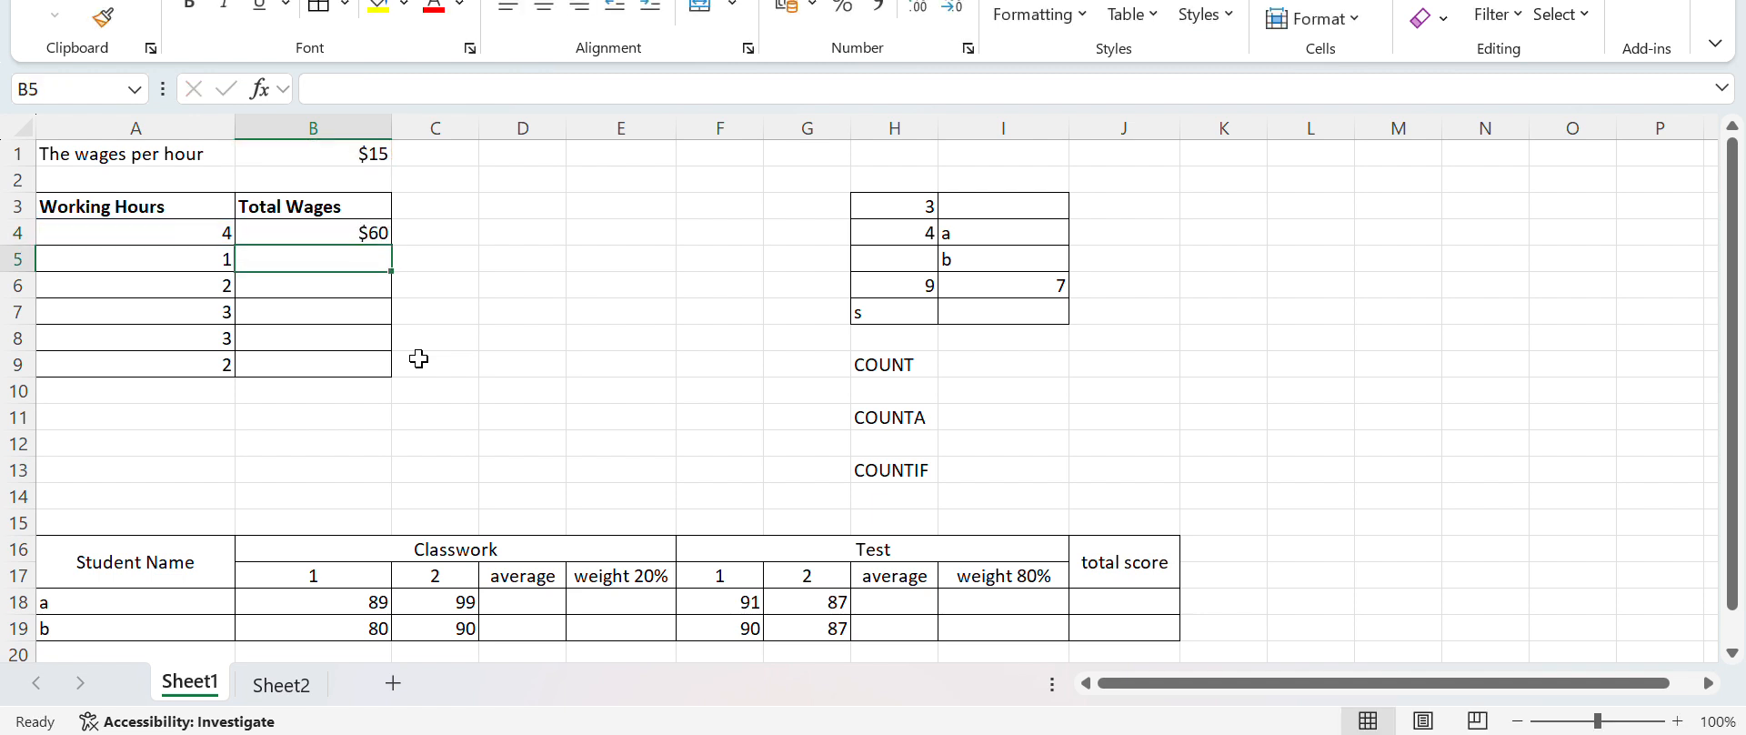
Fill the formula in B4 down the Total Wages column to B9
click(377, 233)
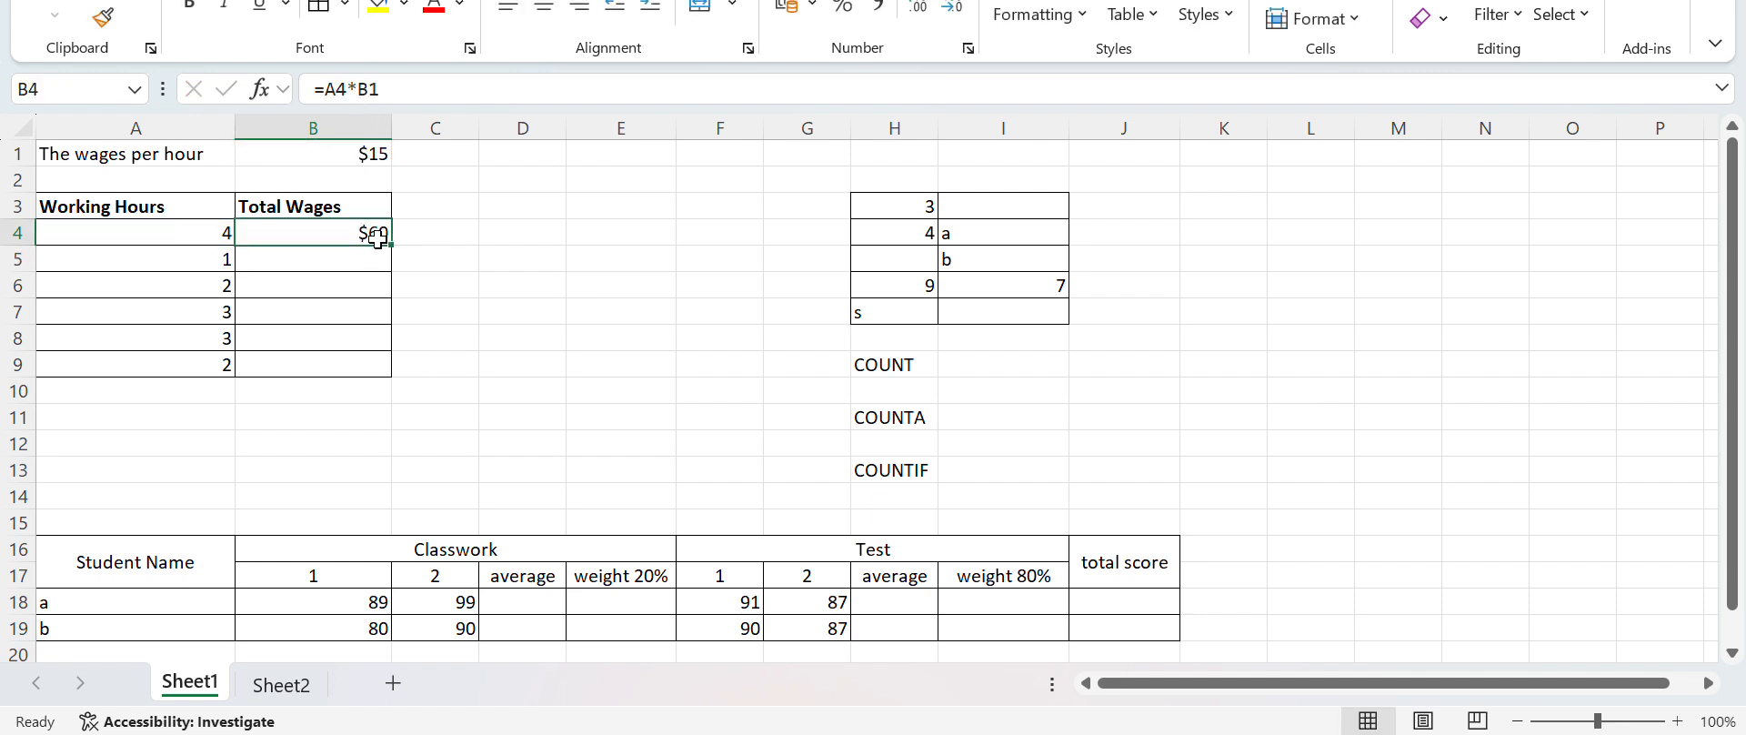
double_click(395, 246)
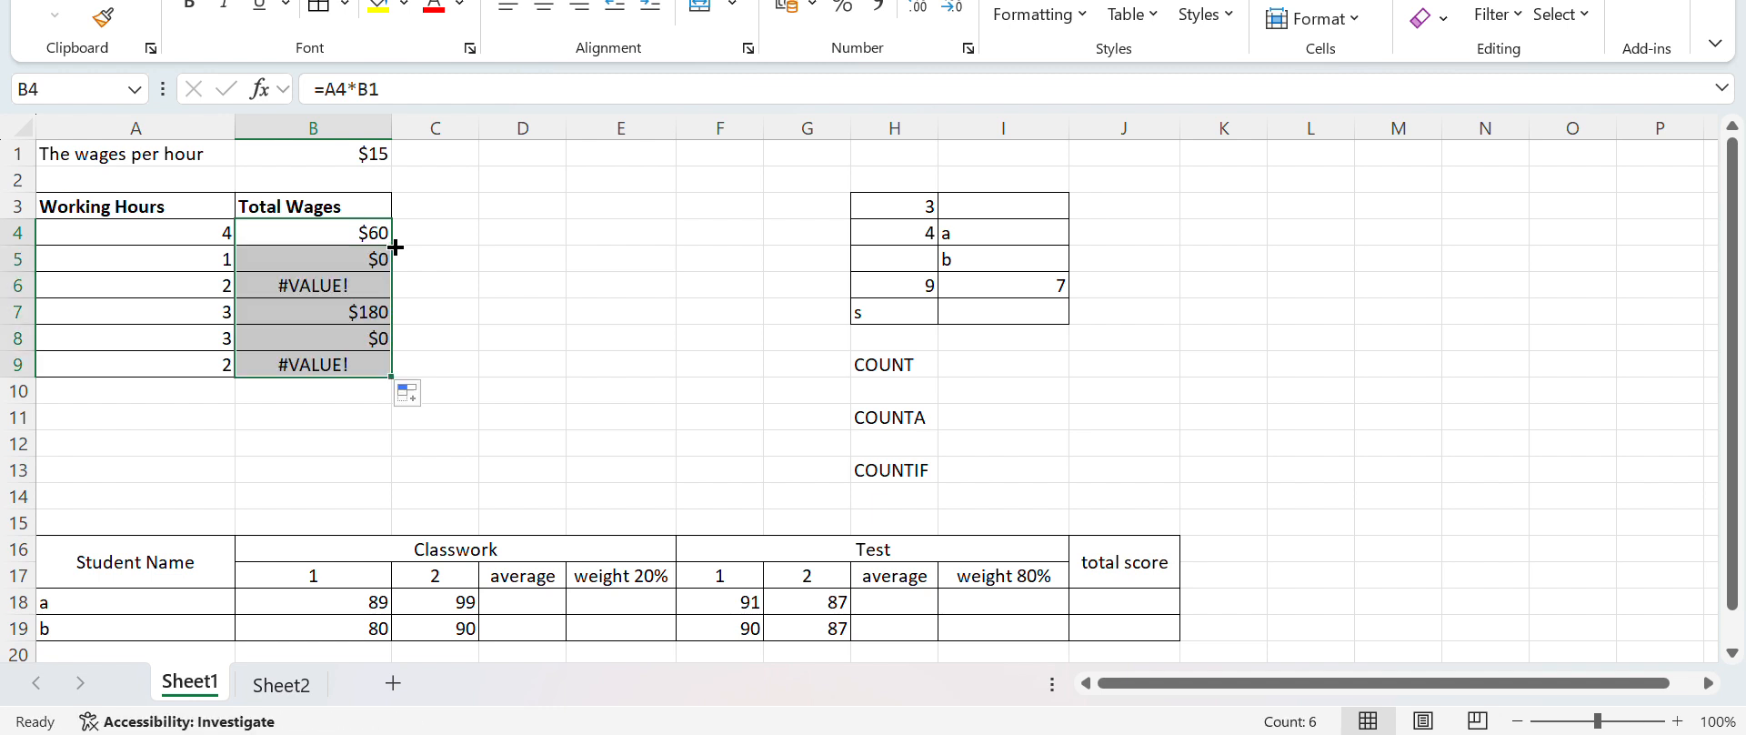
Compare the cell references in the Total Wages formulas of B4, B6 and B9
click(324, 369)
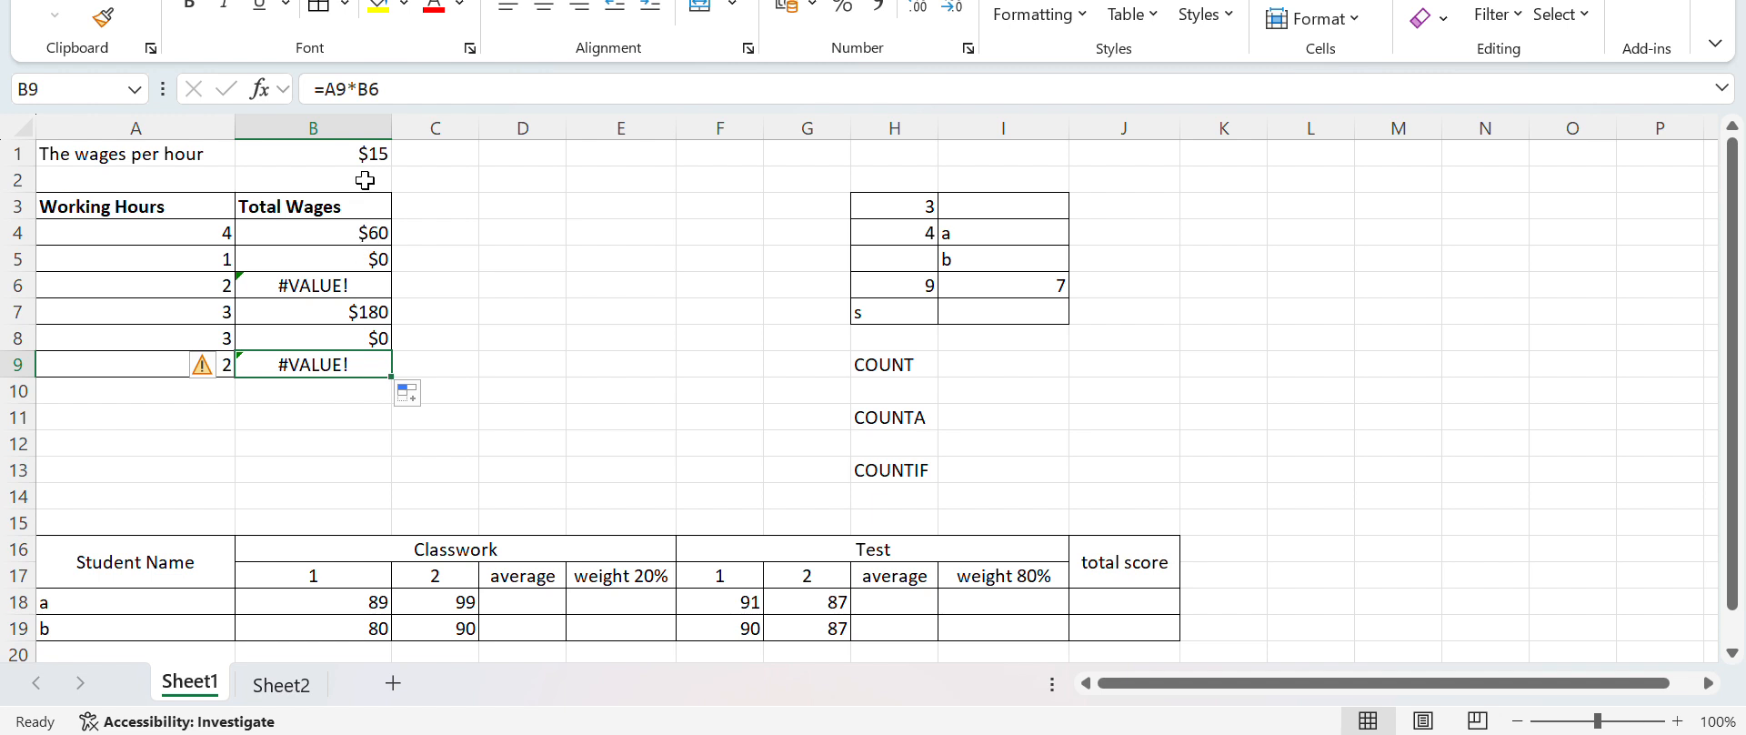
click(335, 231)
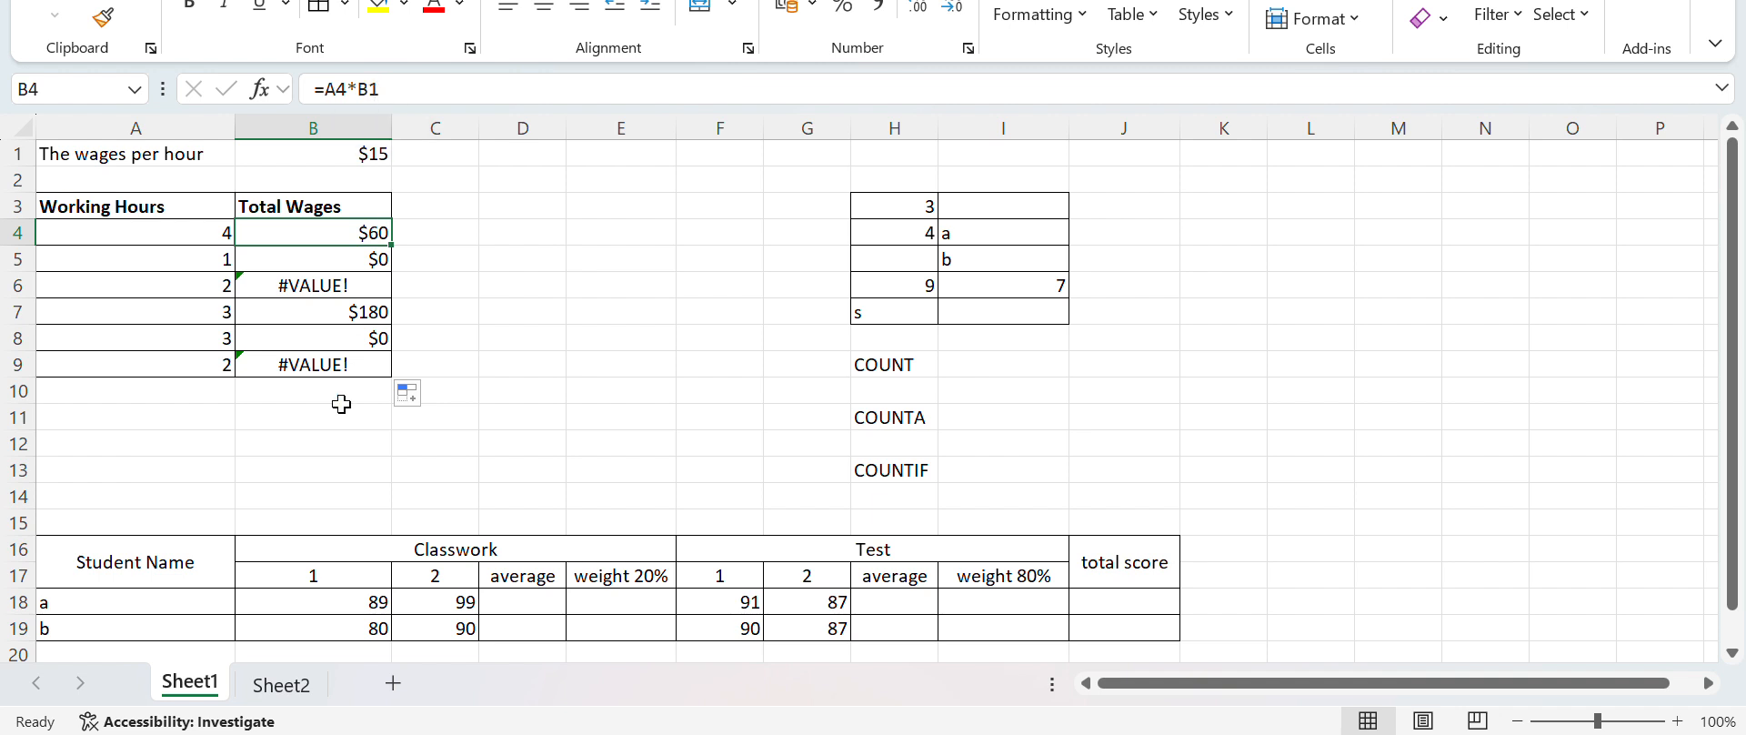
click(315, 361)
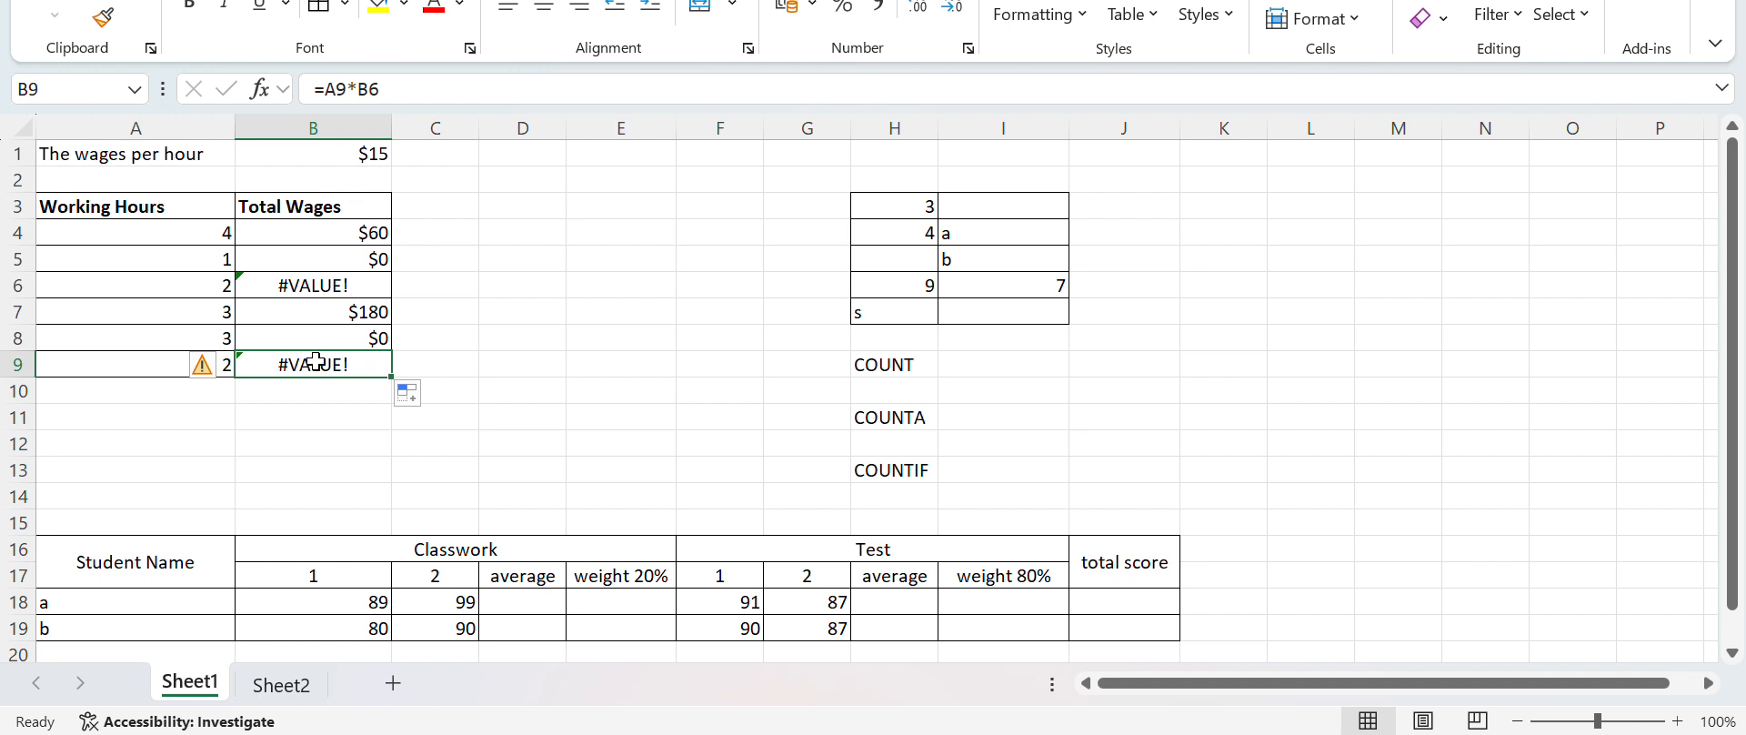
click(543, 289)
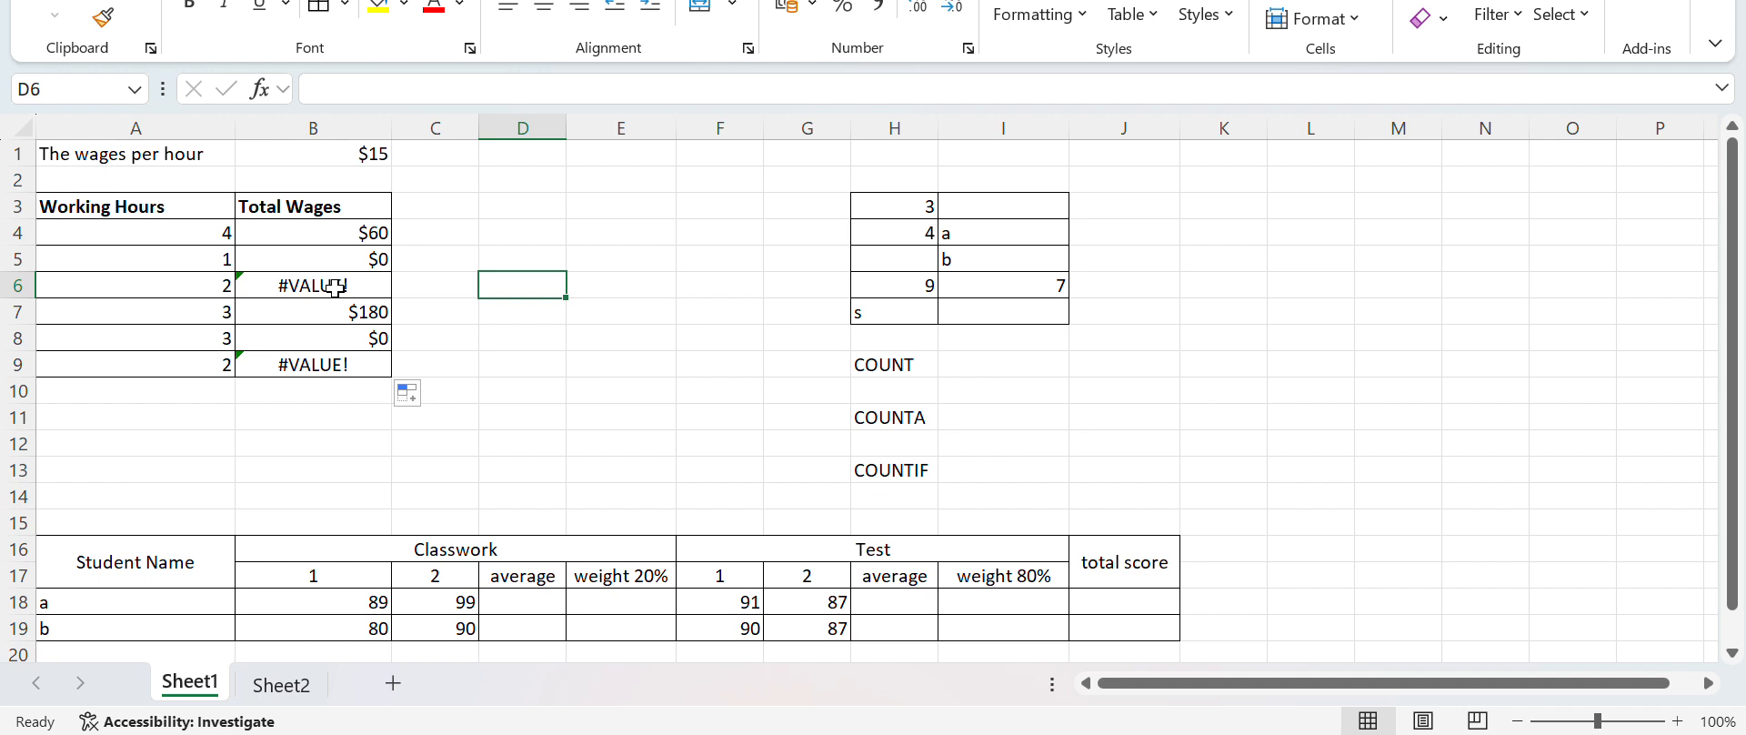
click(354, 229)
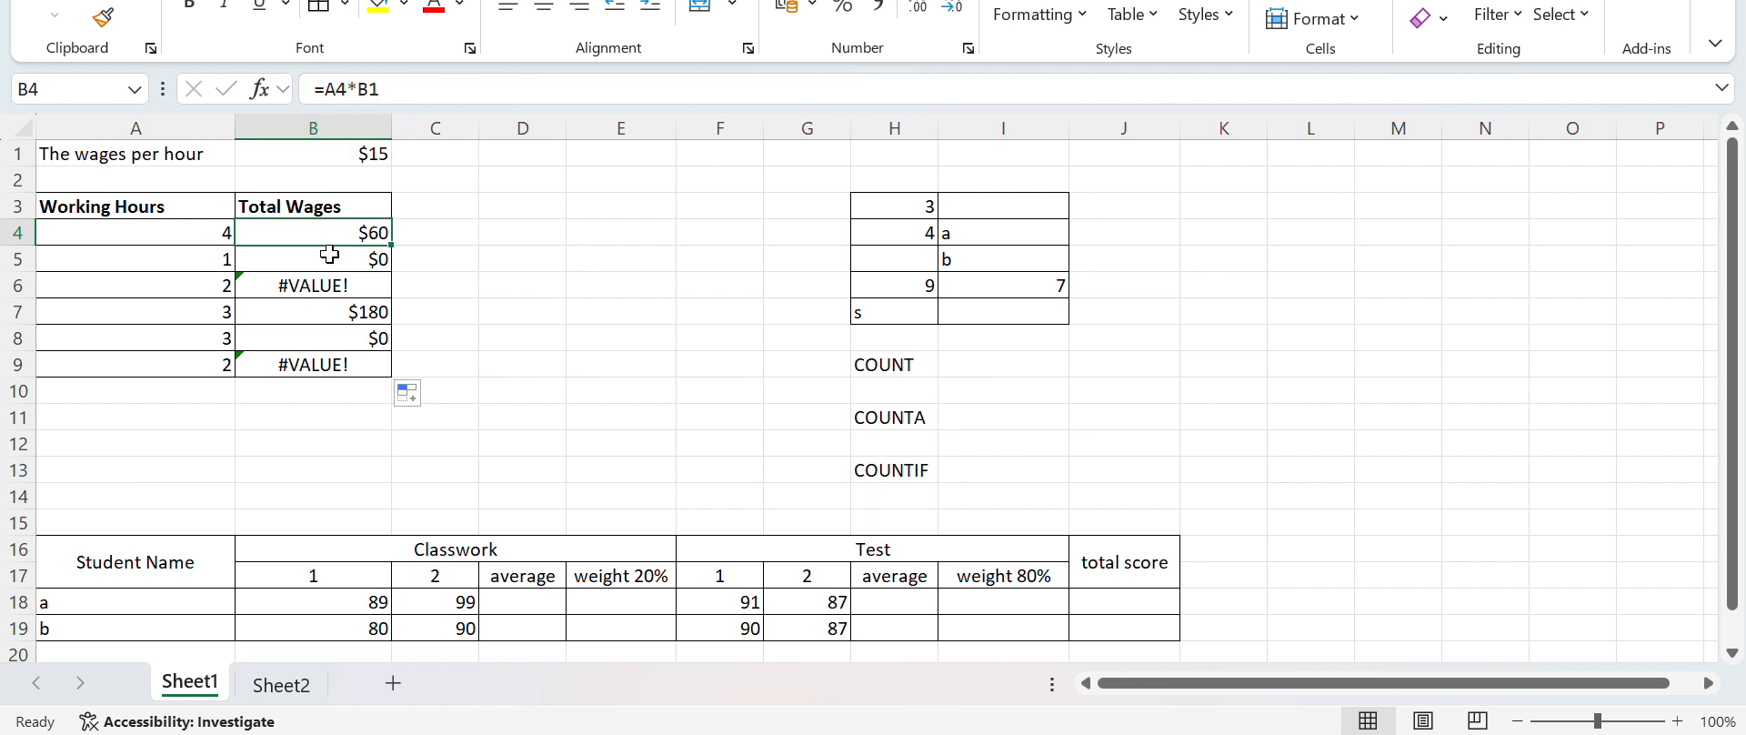
click(332, 284)
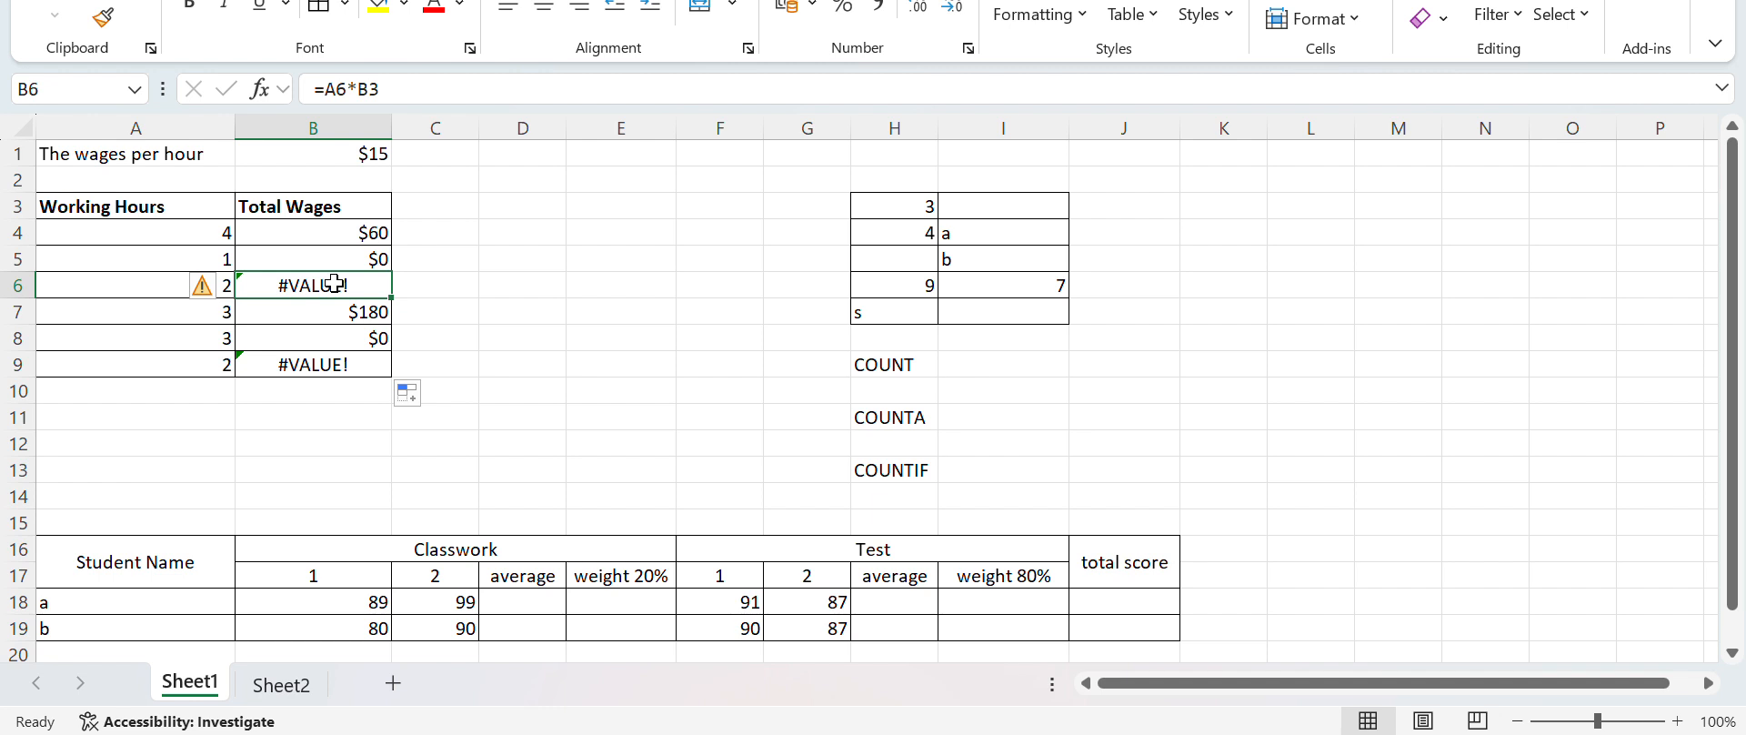
click(559, 312)
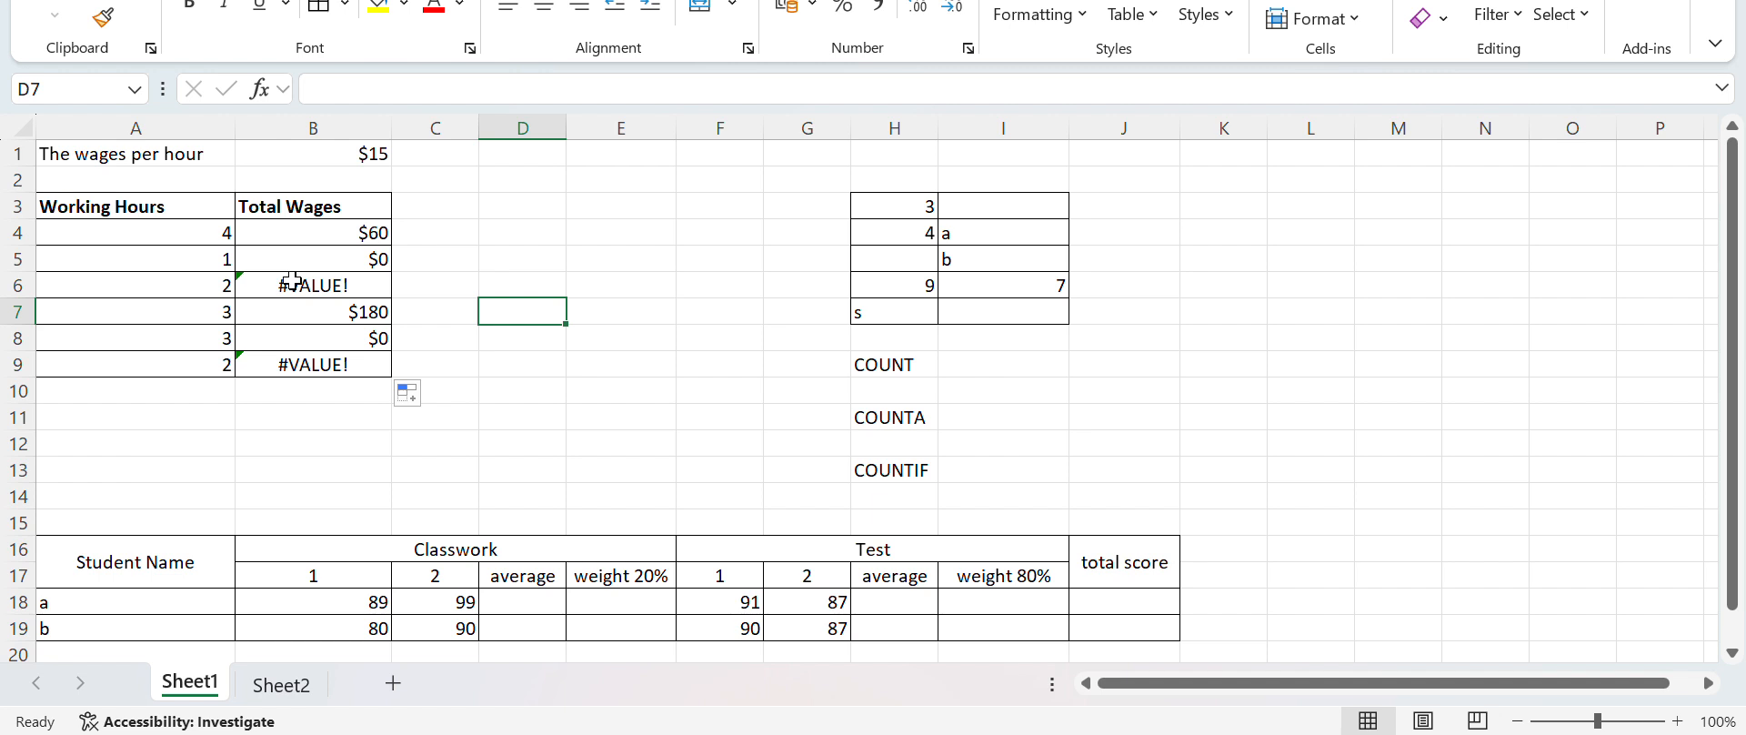
Clear the filled formulas from B5:B9, keeping the one in B4
drag(292, 265, 308, 364)
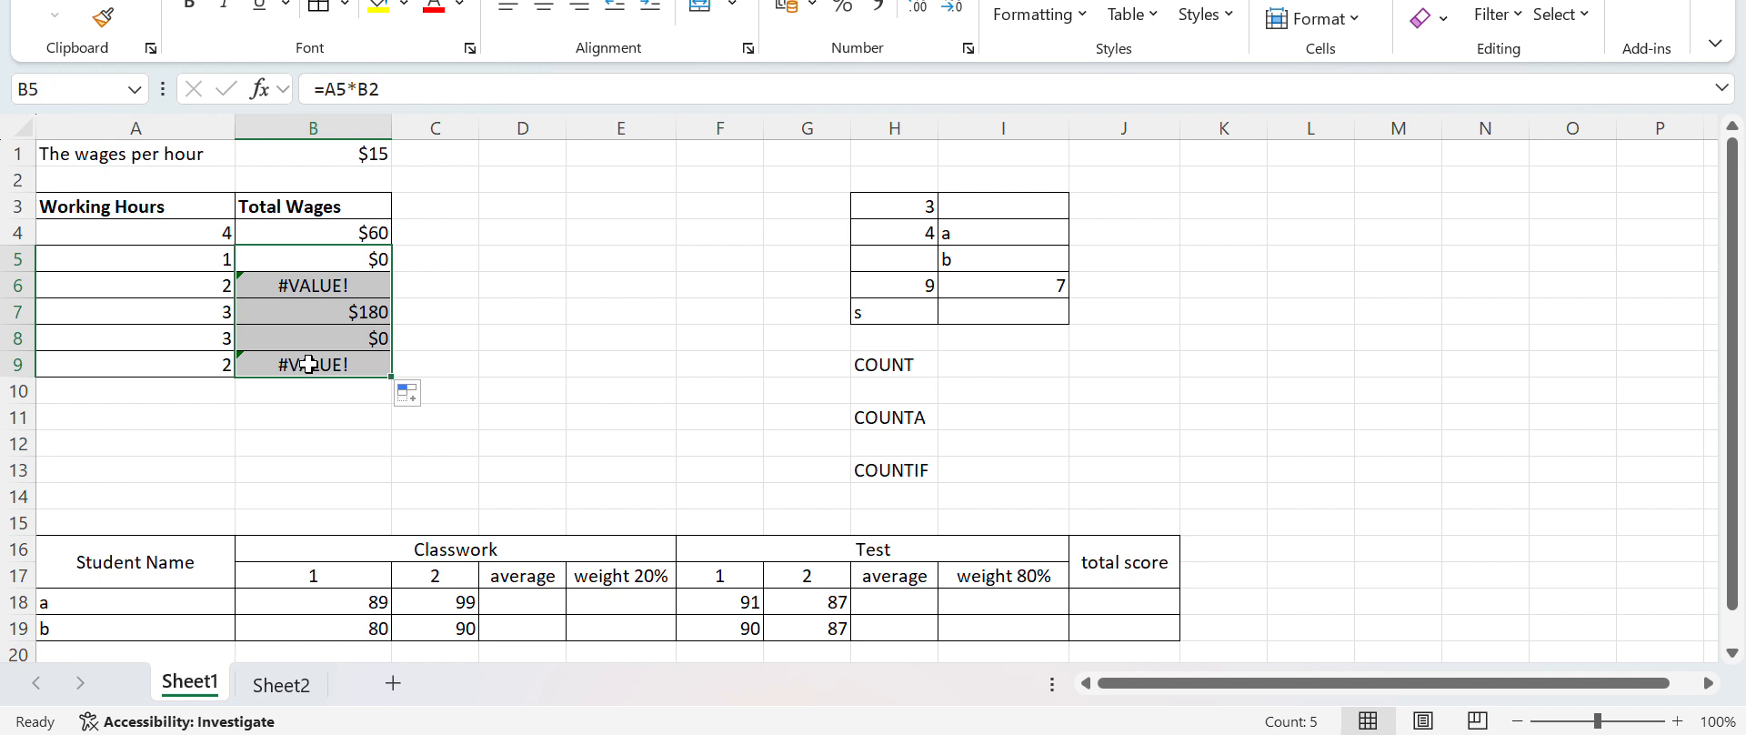
key(Delete)
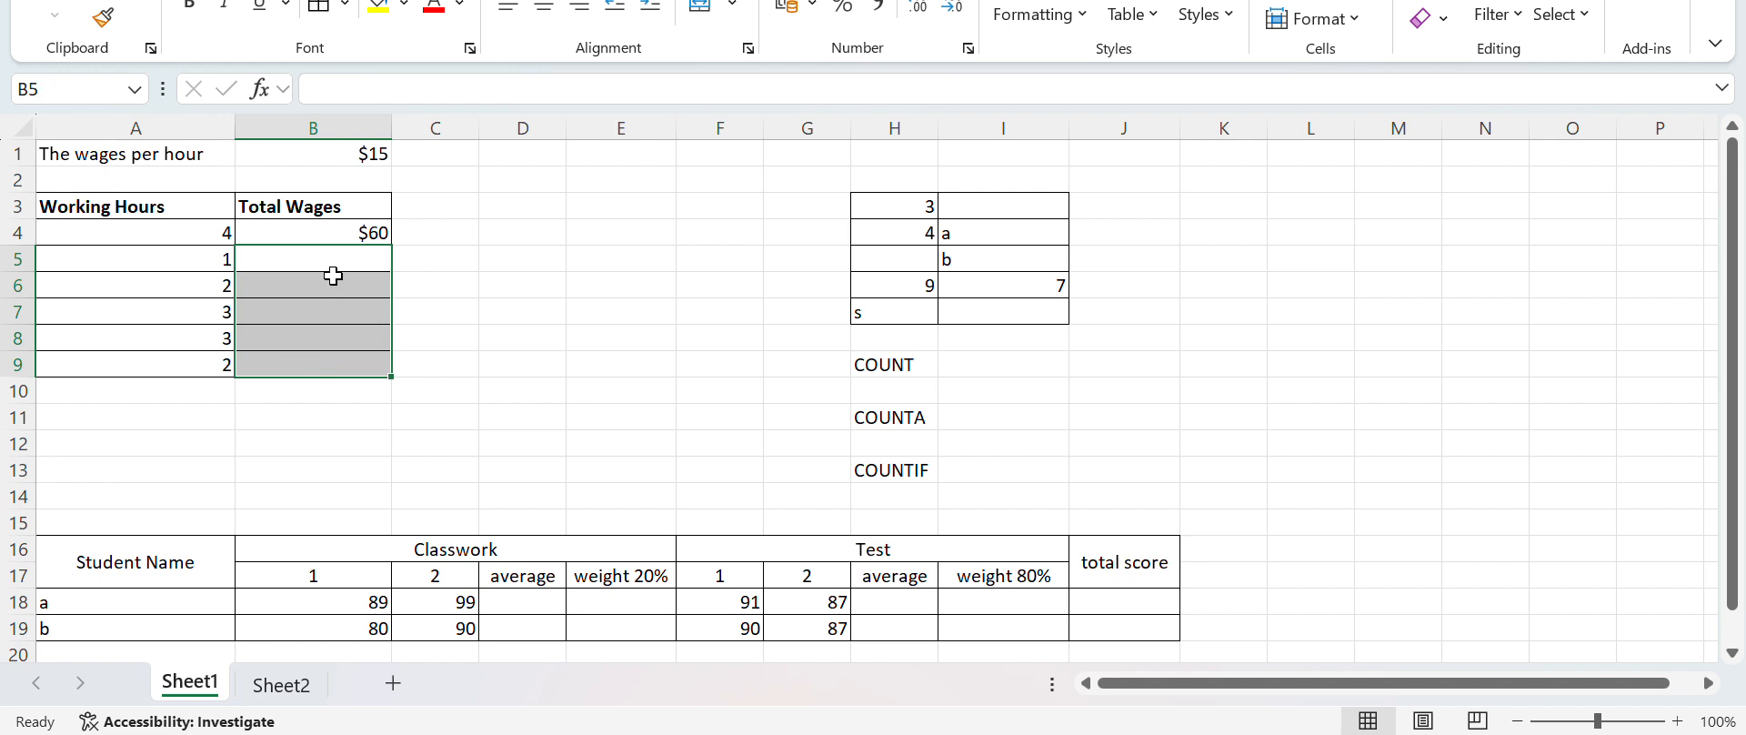
Inspect which cells the formula in B4 references and leave it without editing
click(358, 234)
double_click(358, 234)
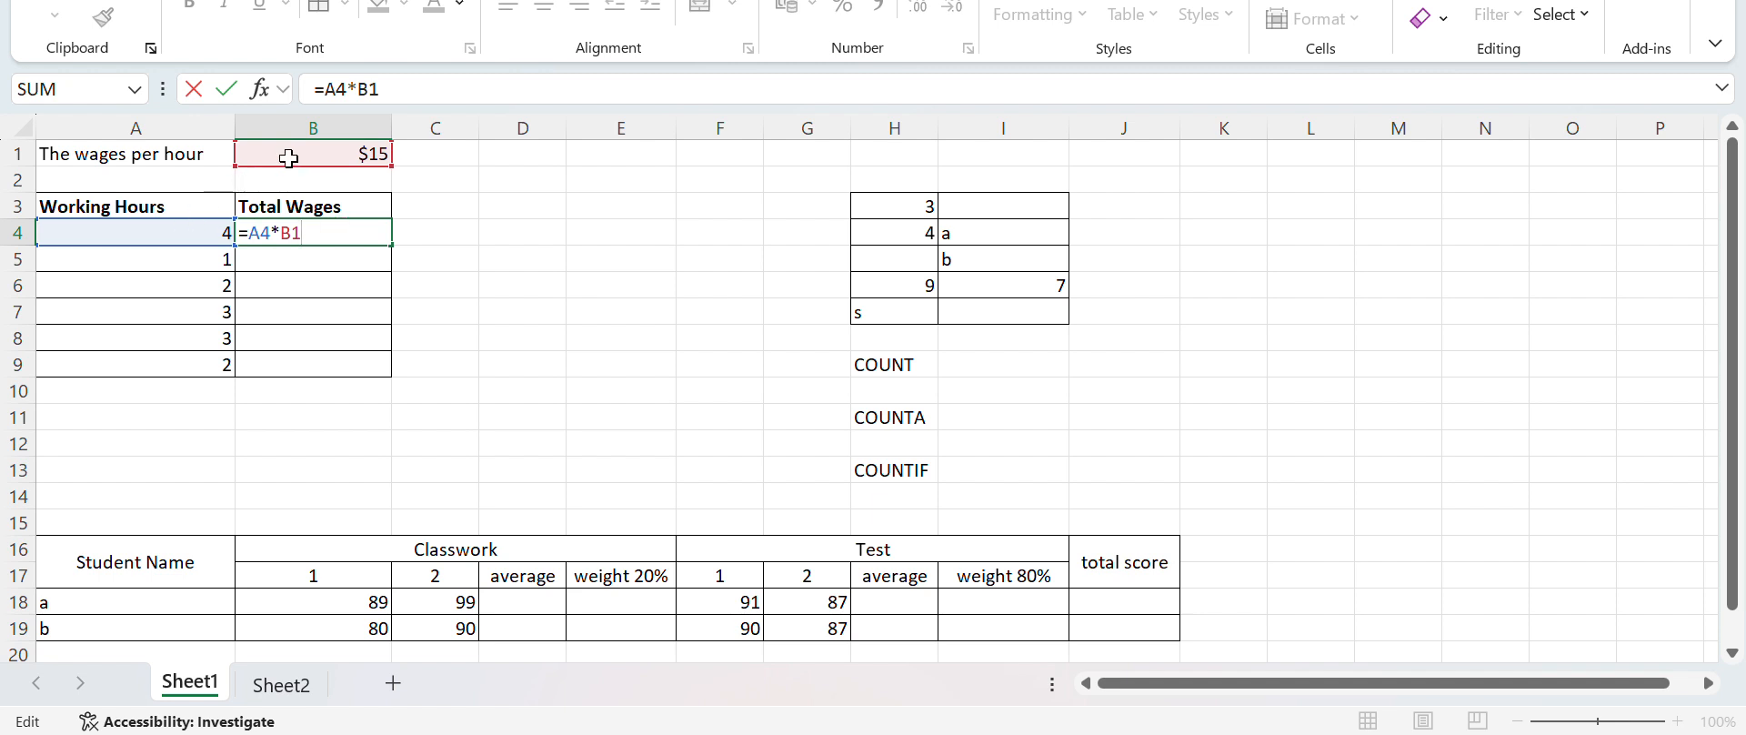
key(Return)
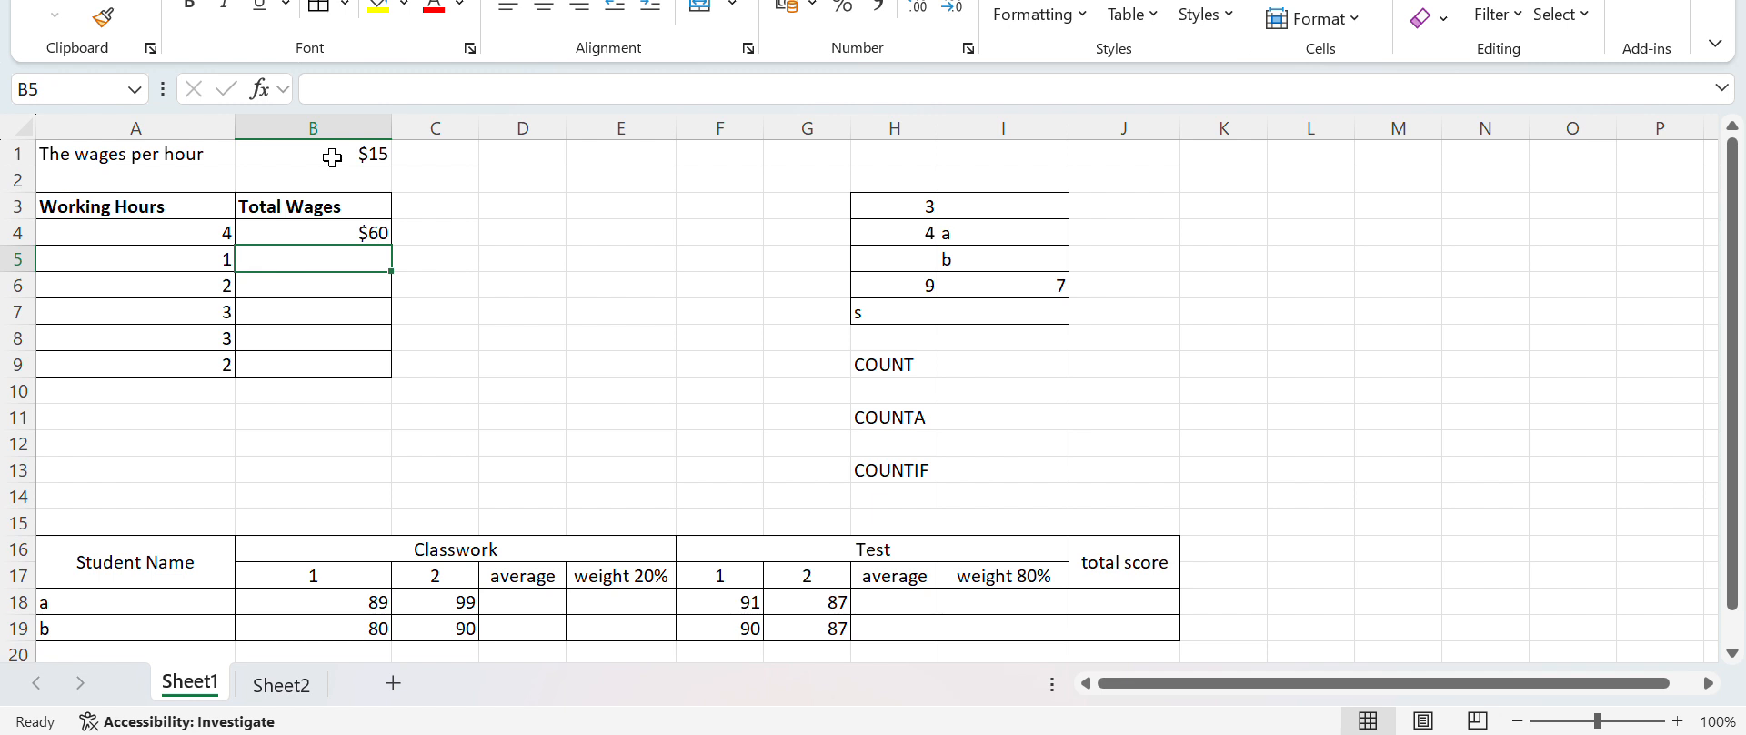
click(364, 291)
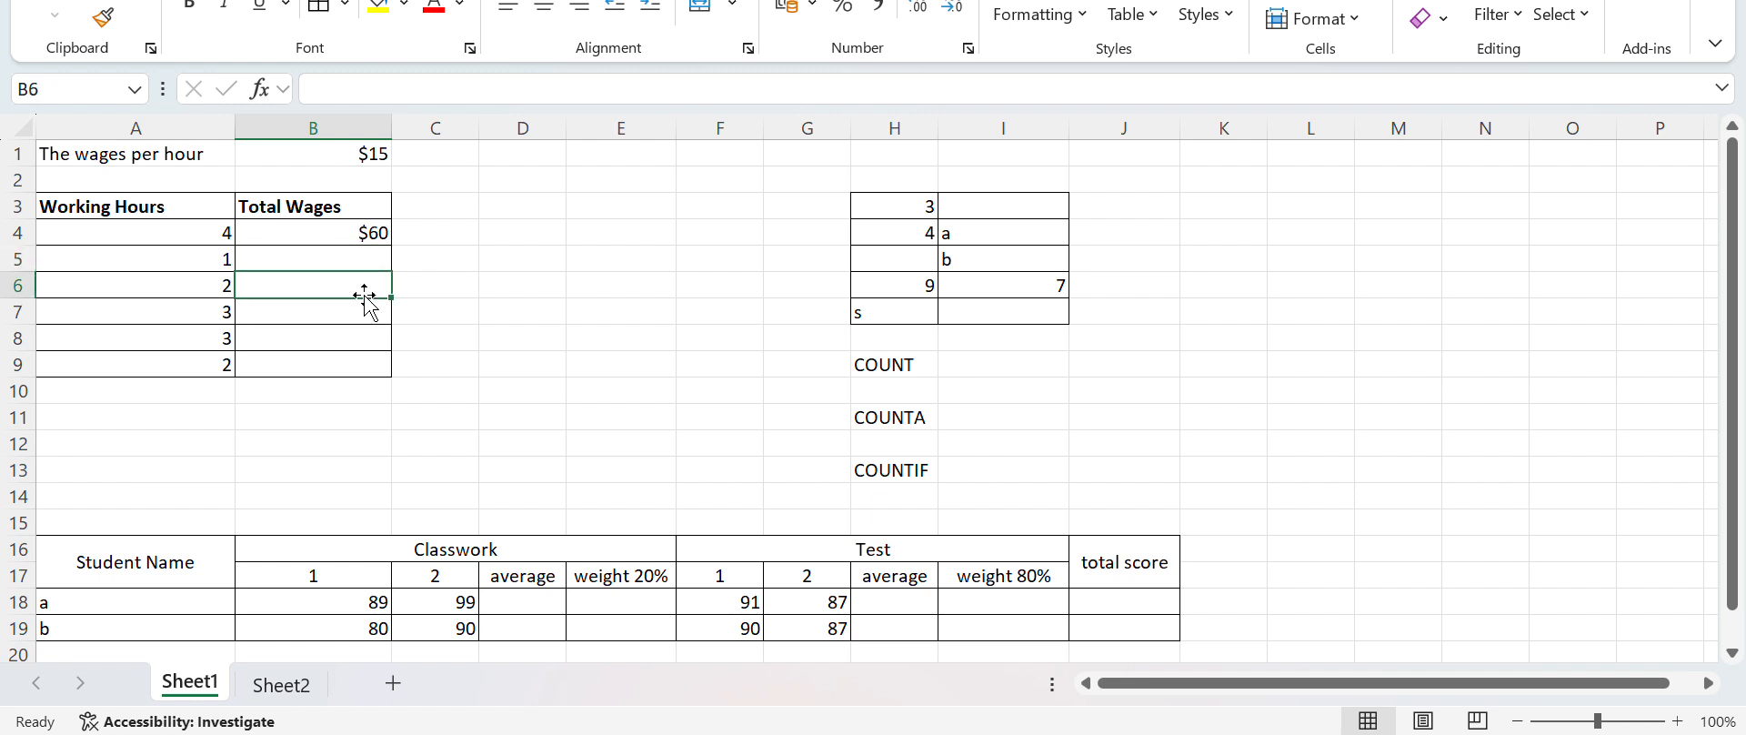
click(353, 303)
click(356, 342)
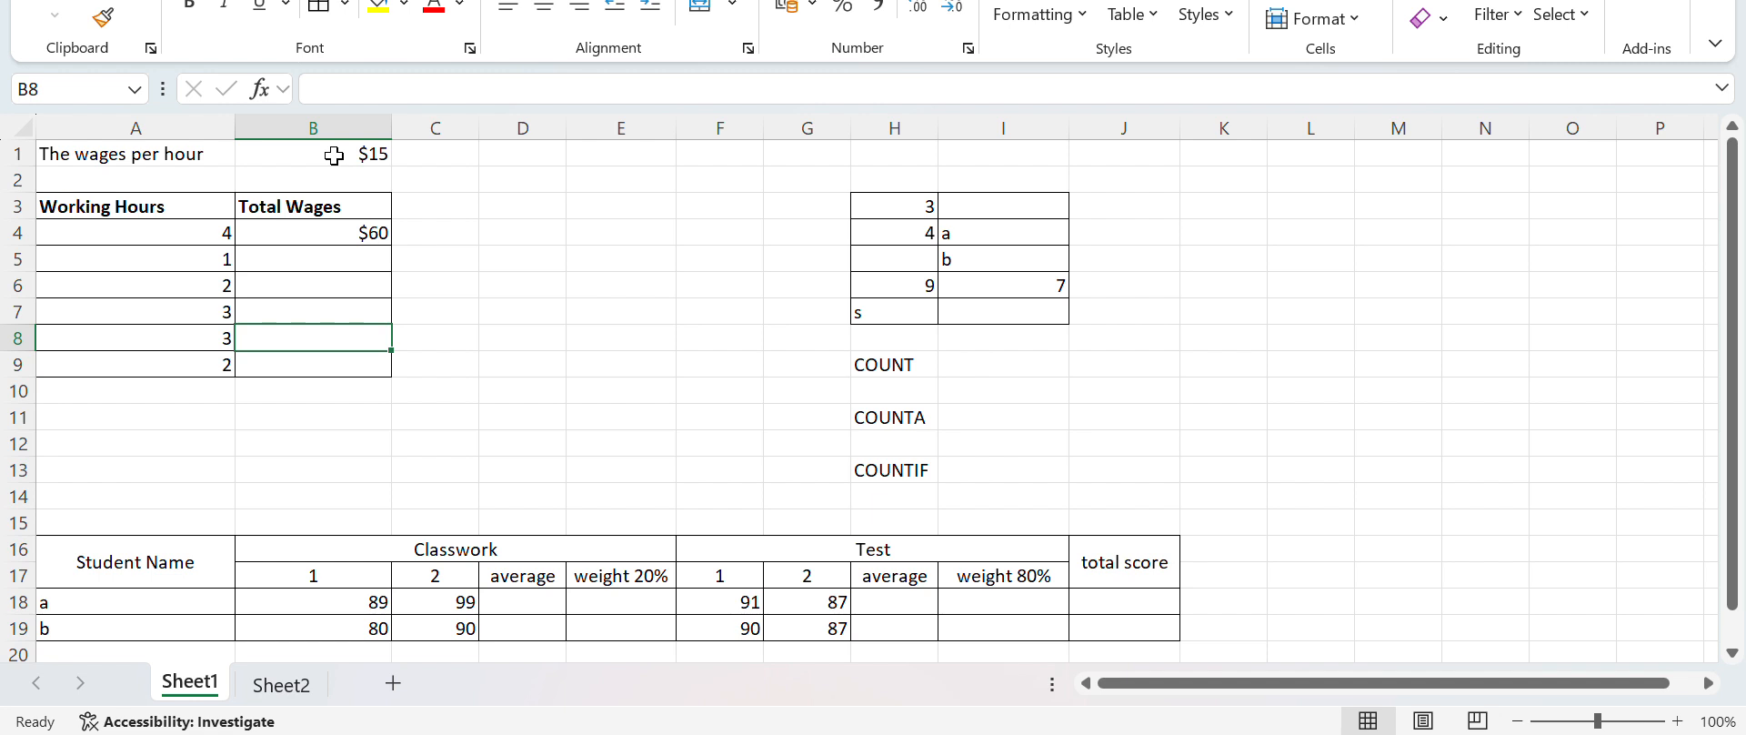
Examine the A4 and B1 references inside the Total Wages formula in B4
click(311, 234)
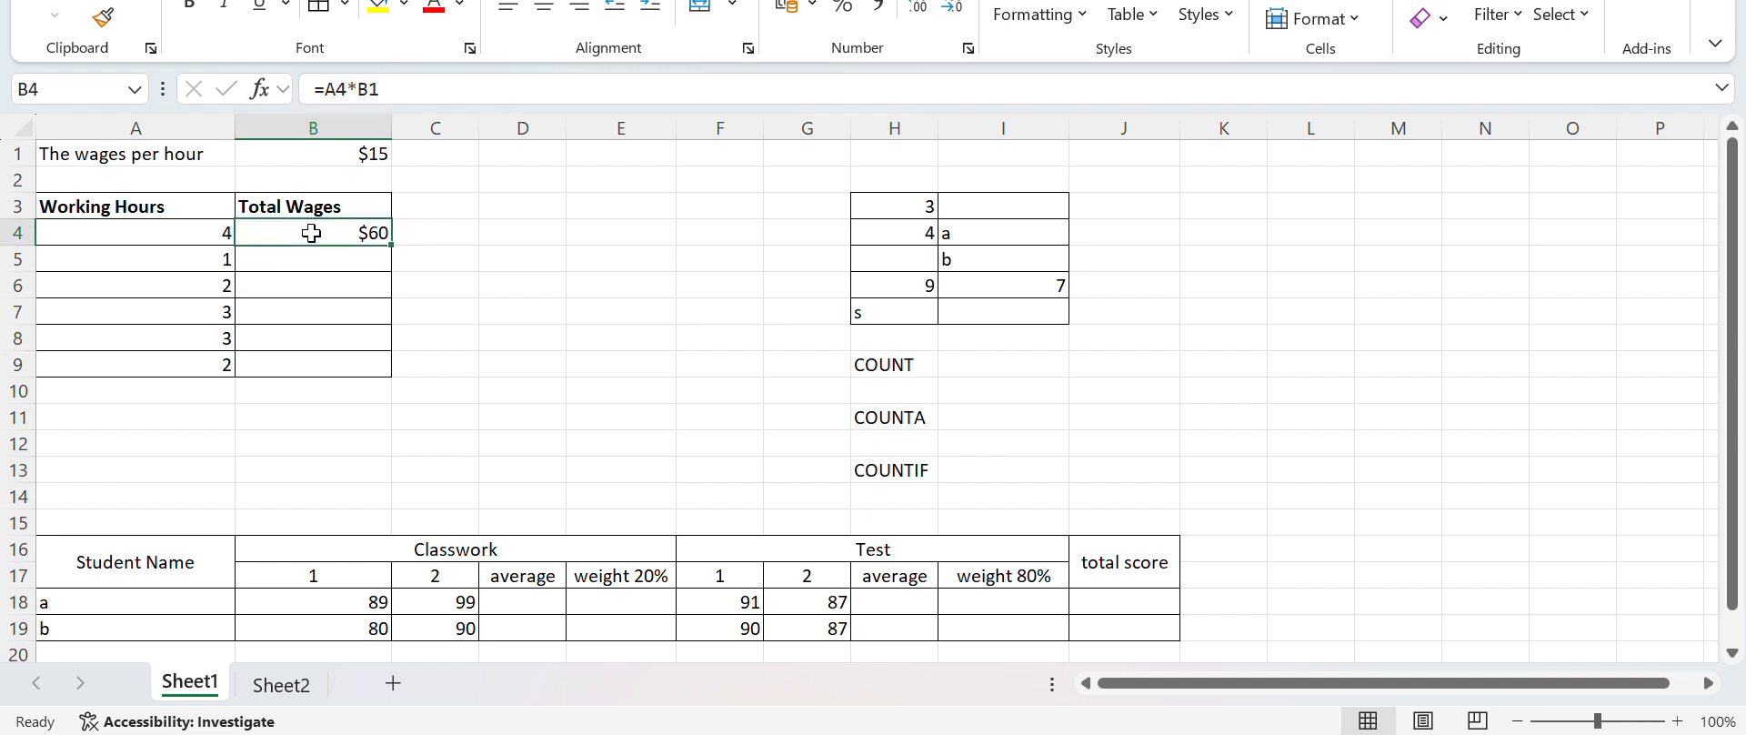
double_click(311, 234)
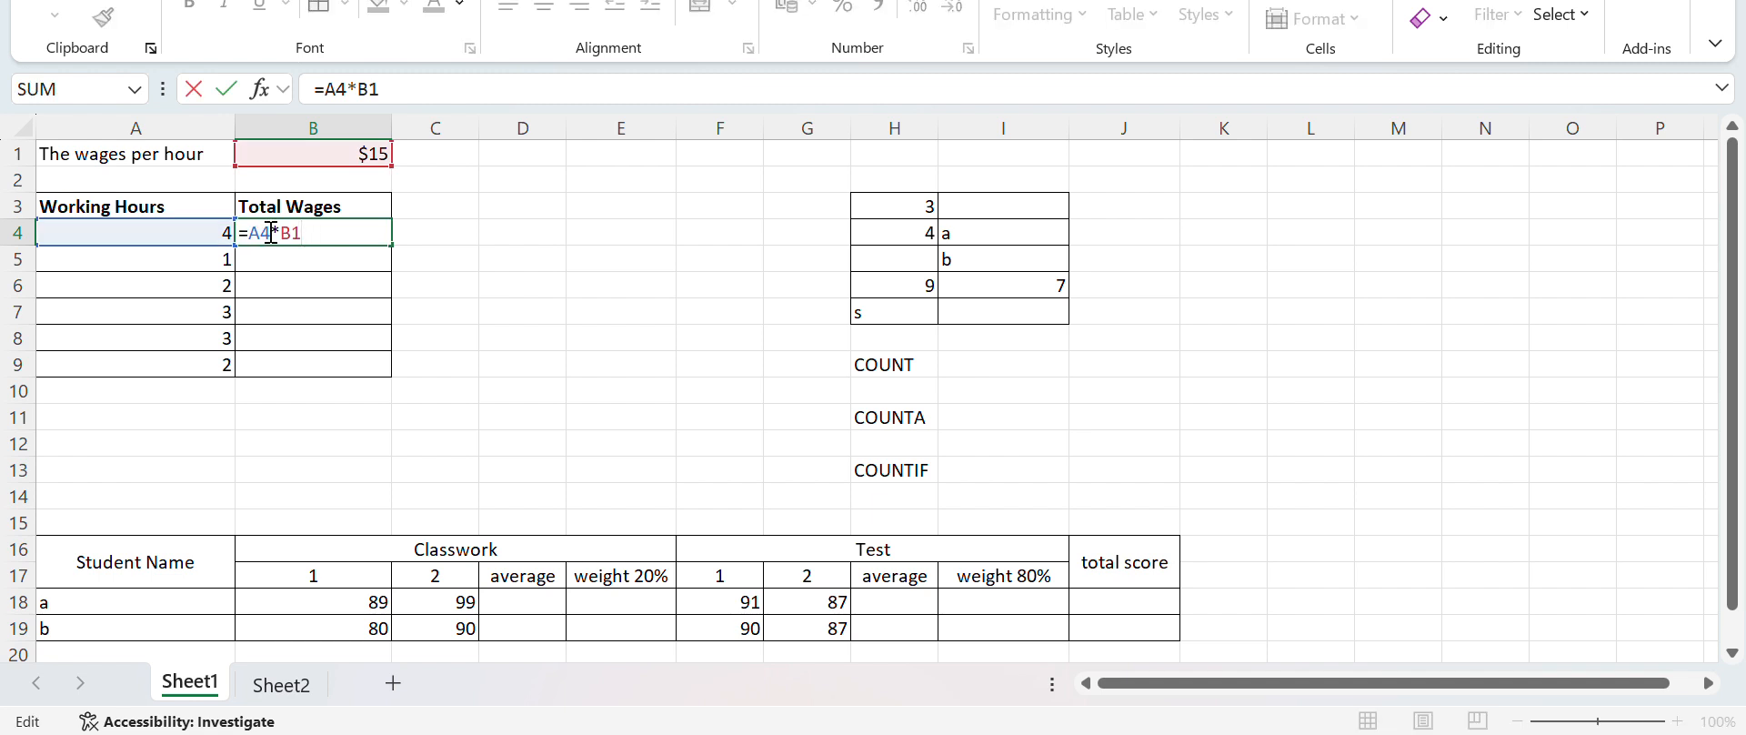
drag(271, 233, 249, 233)
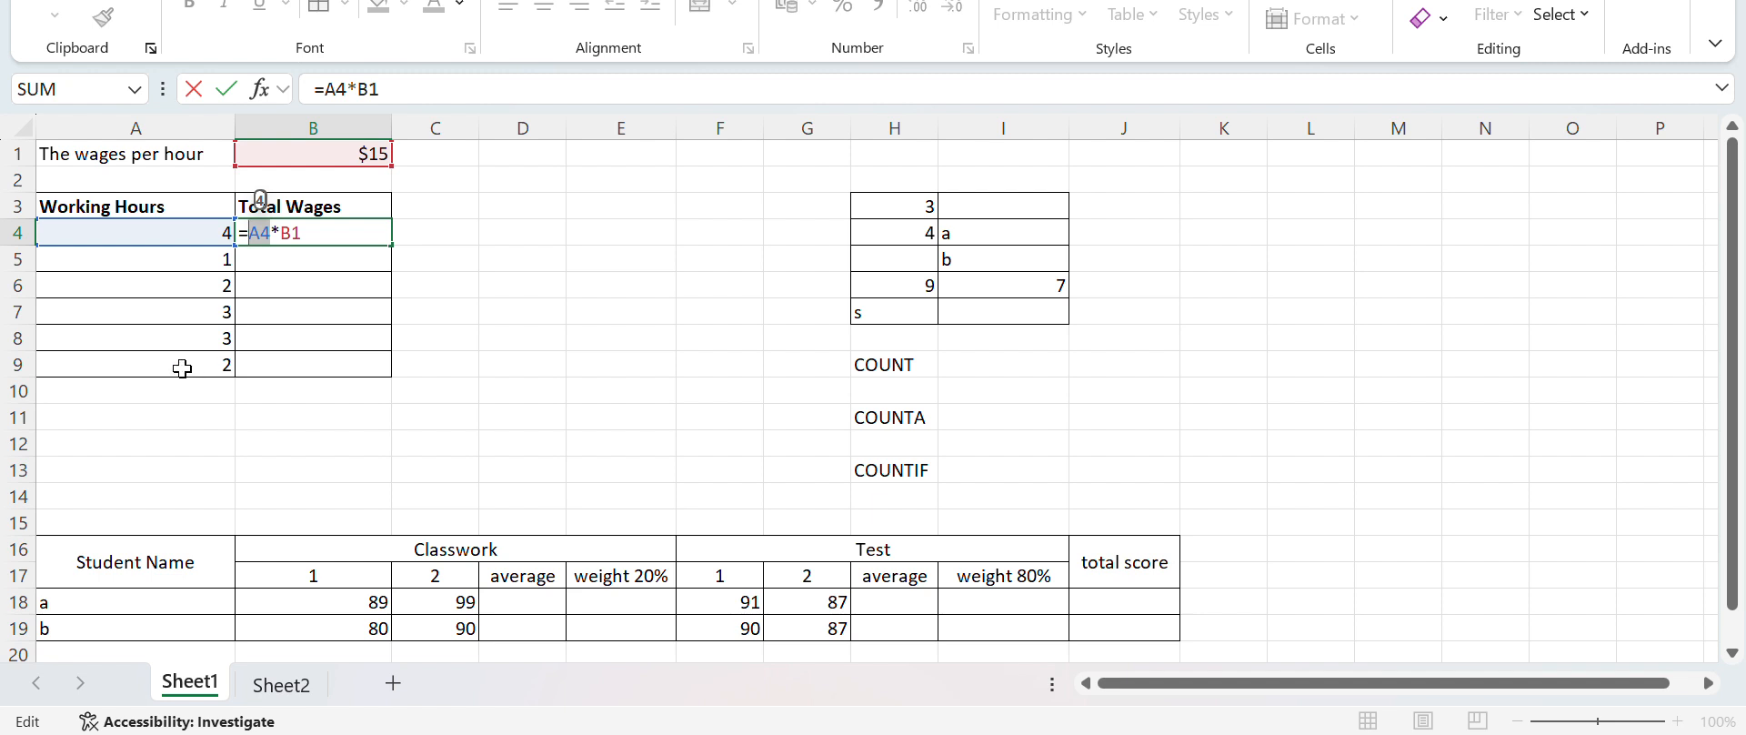
click(321, 235)
drag(321, 235, 287, 235)
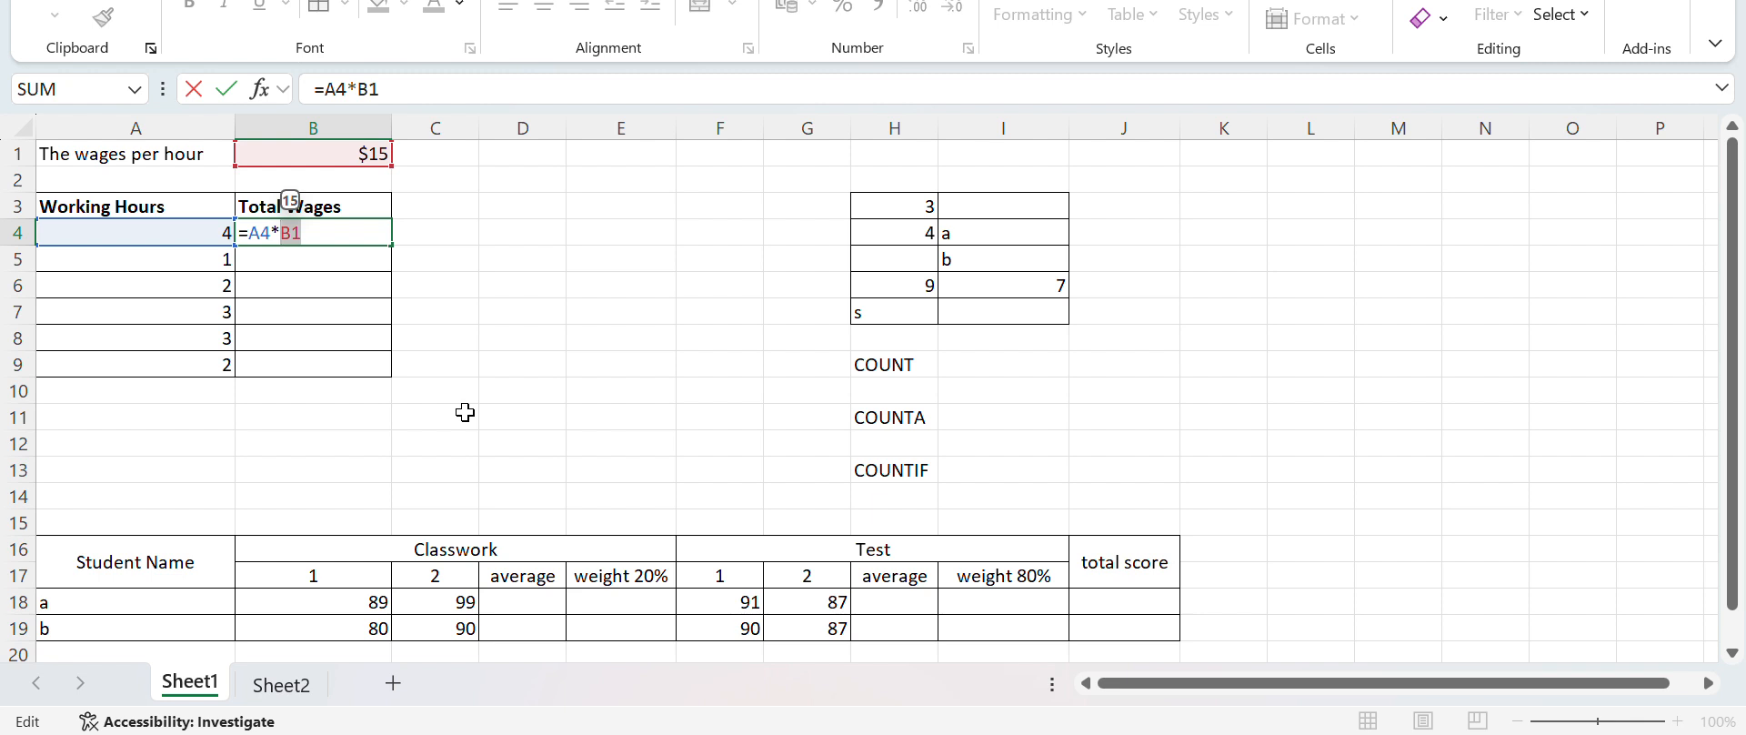
click(288, 234)
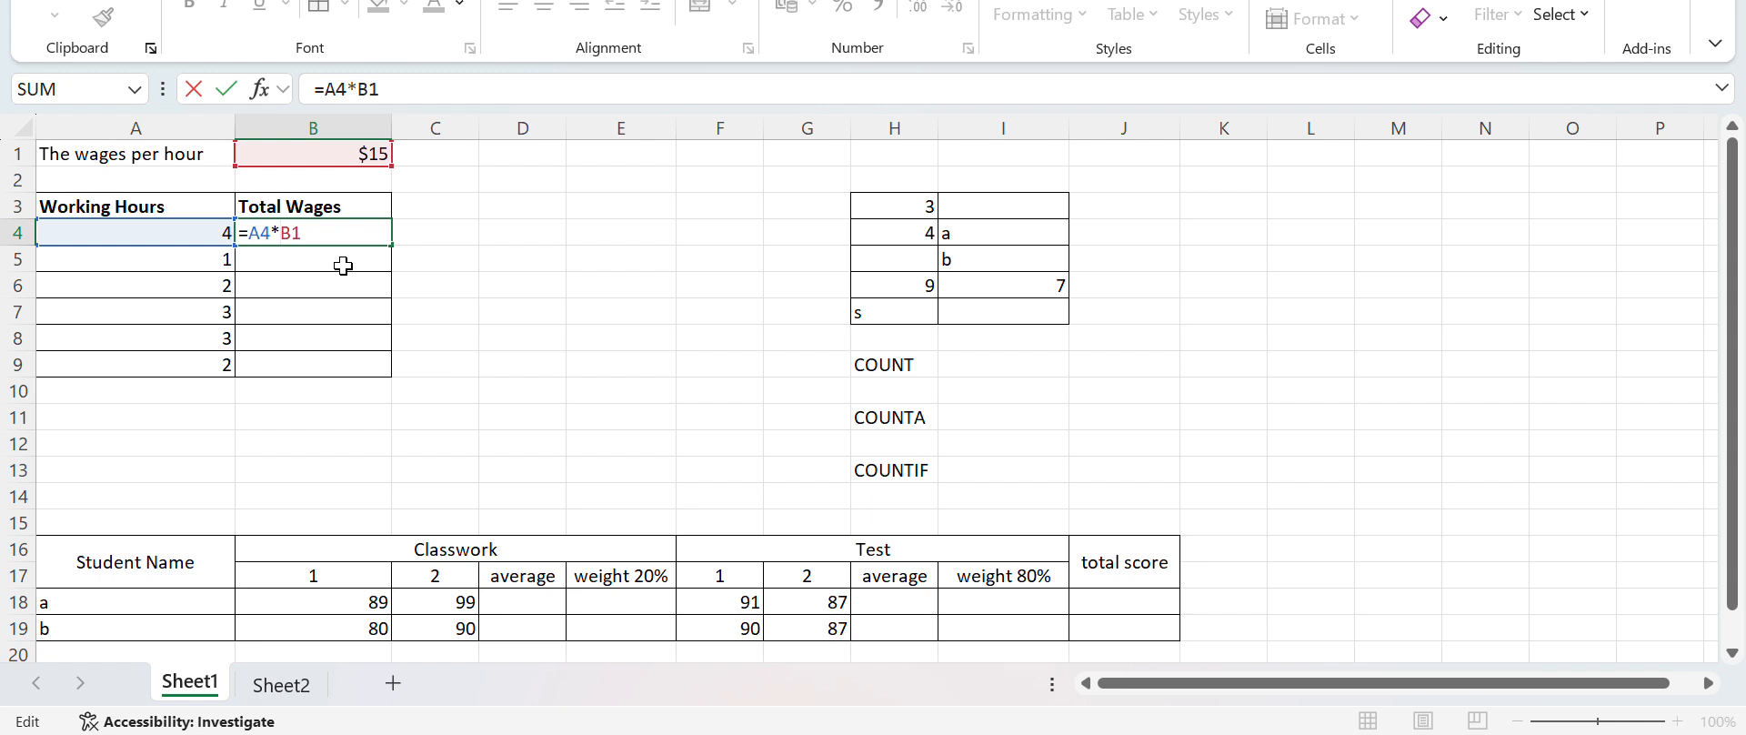
Try to make the B1 reference in the B4 formula absolute
key(XF86MonBrightnessDown)
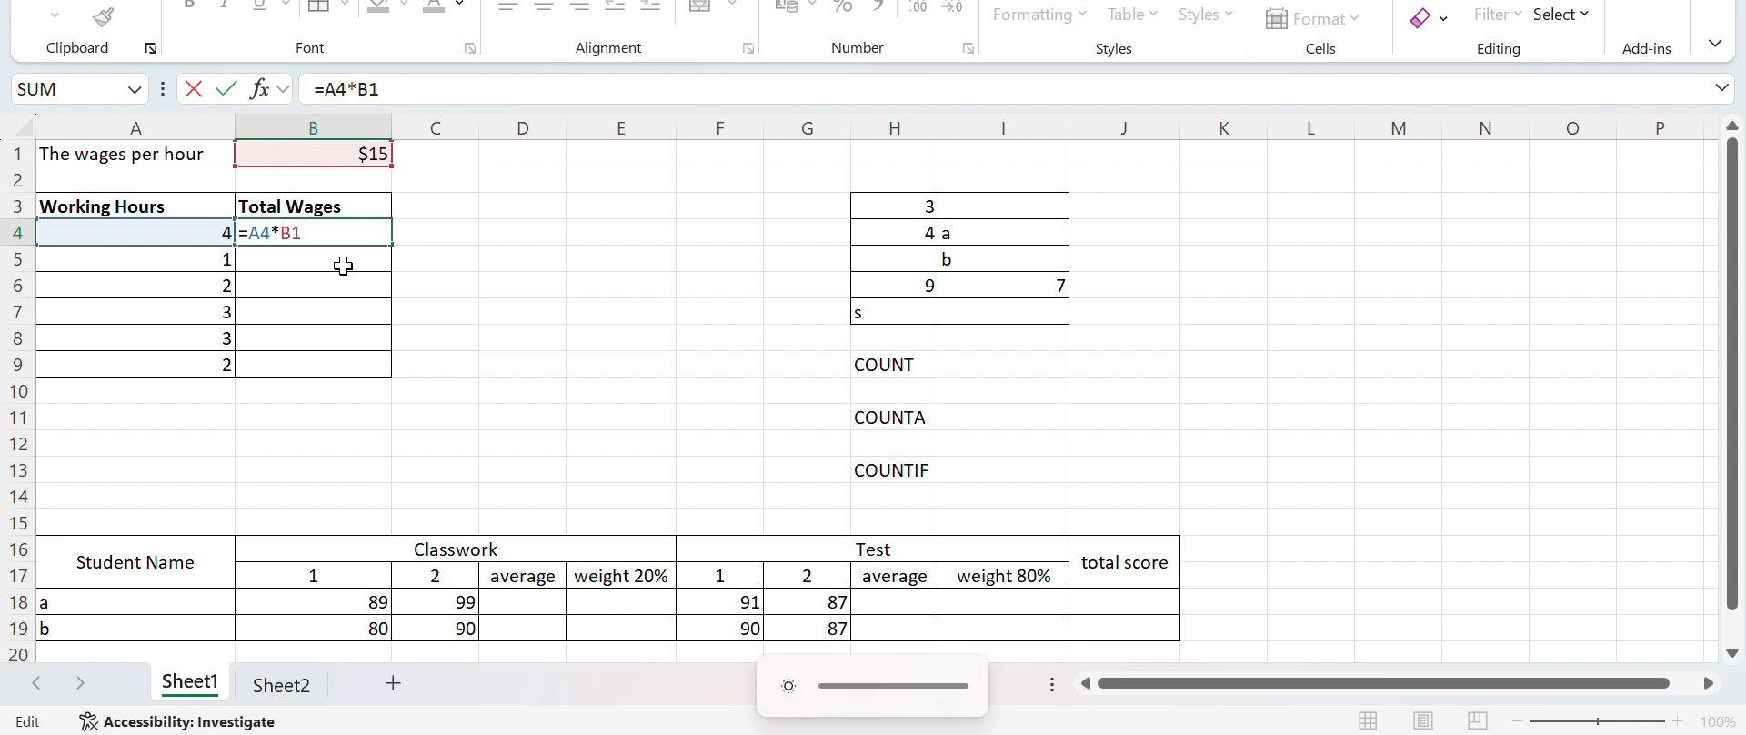
key(XF86MonBrightnessDown)
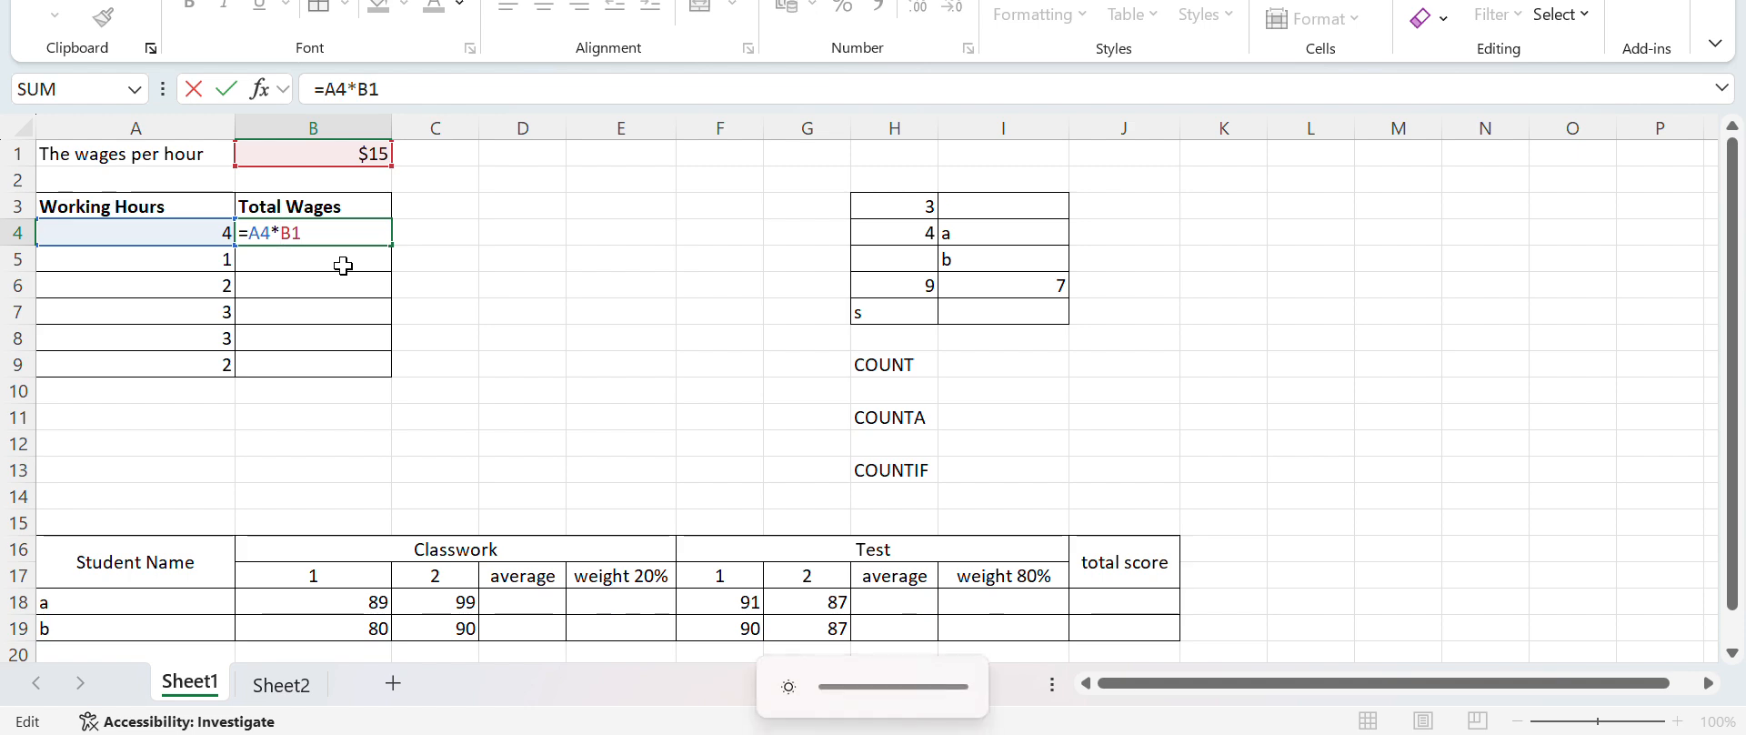
key(super)
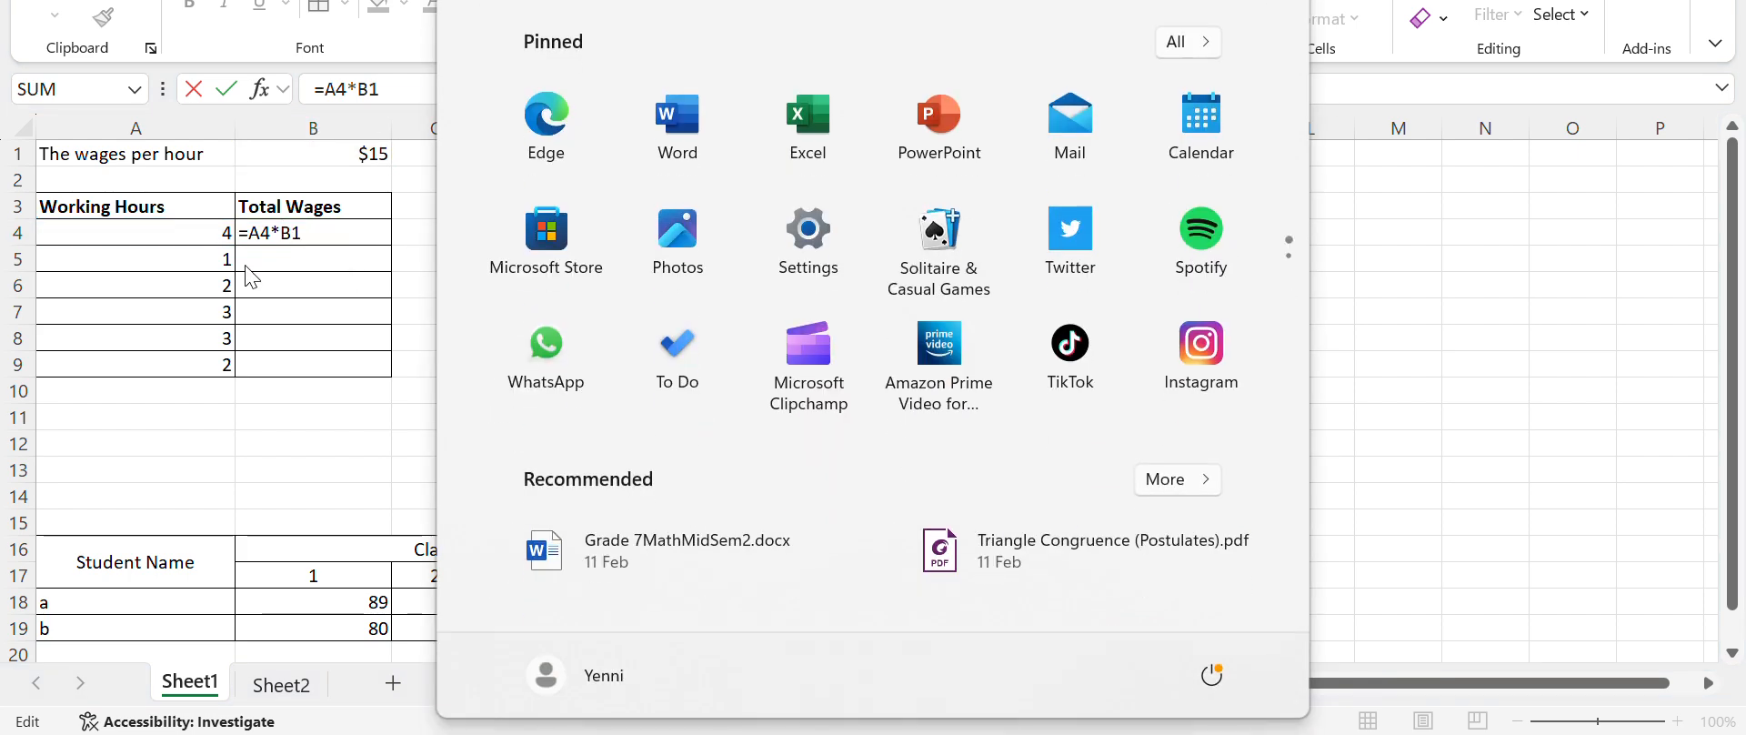
key(super)
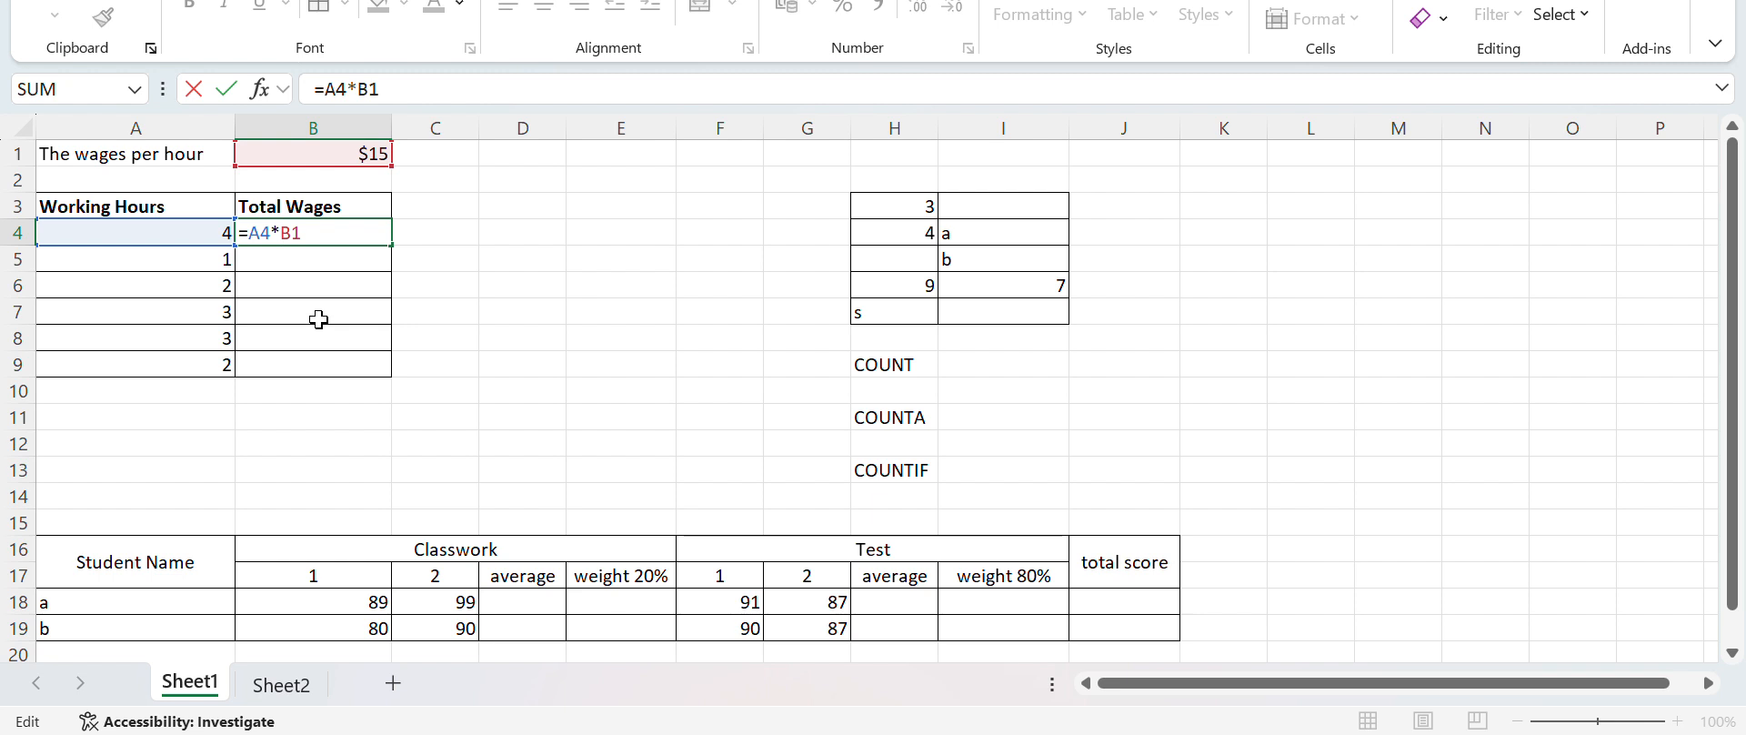
key(F4)
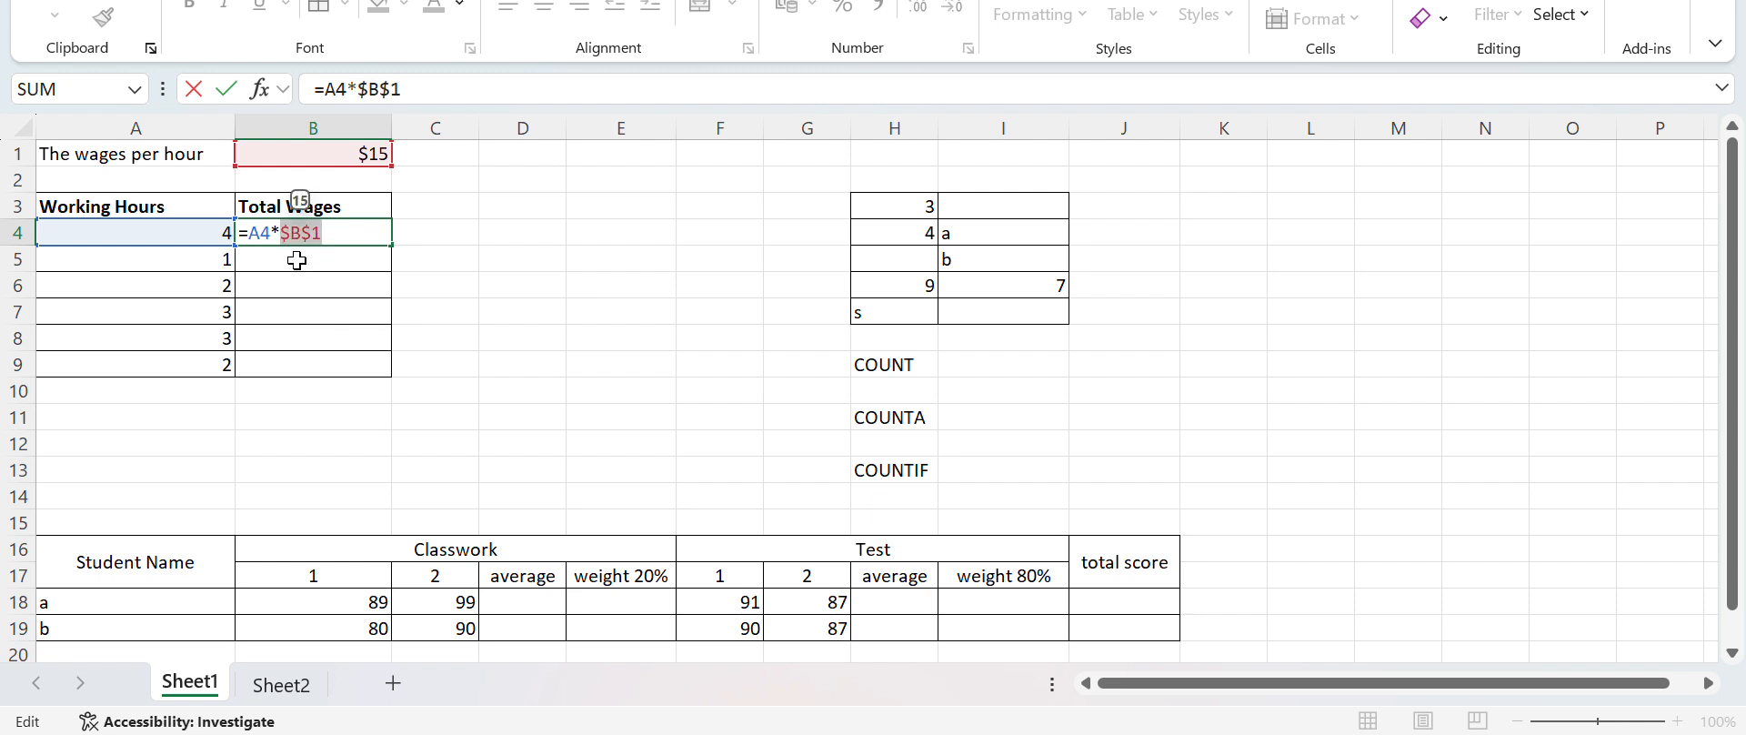
click(611, 282)
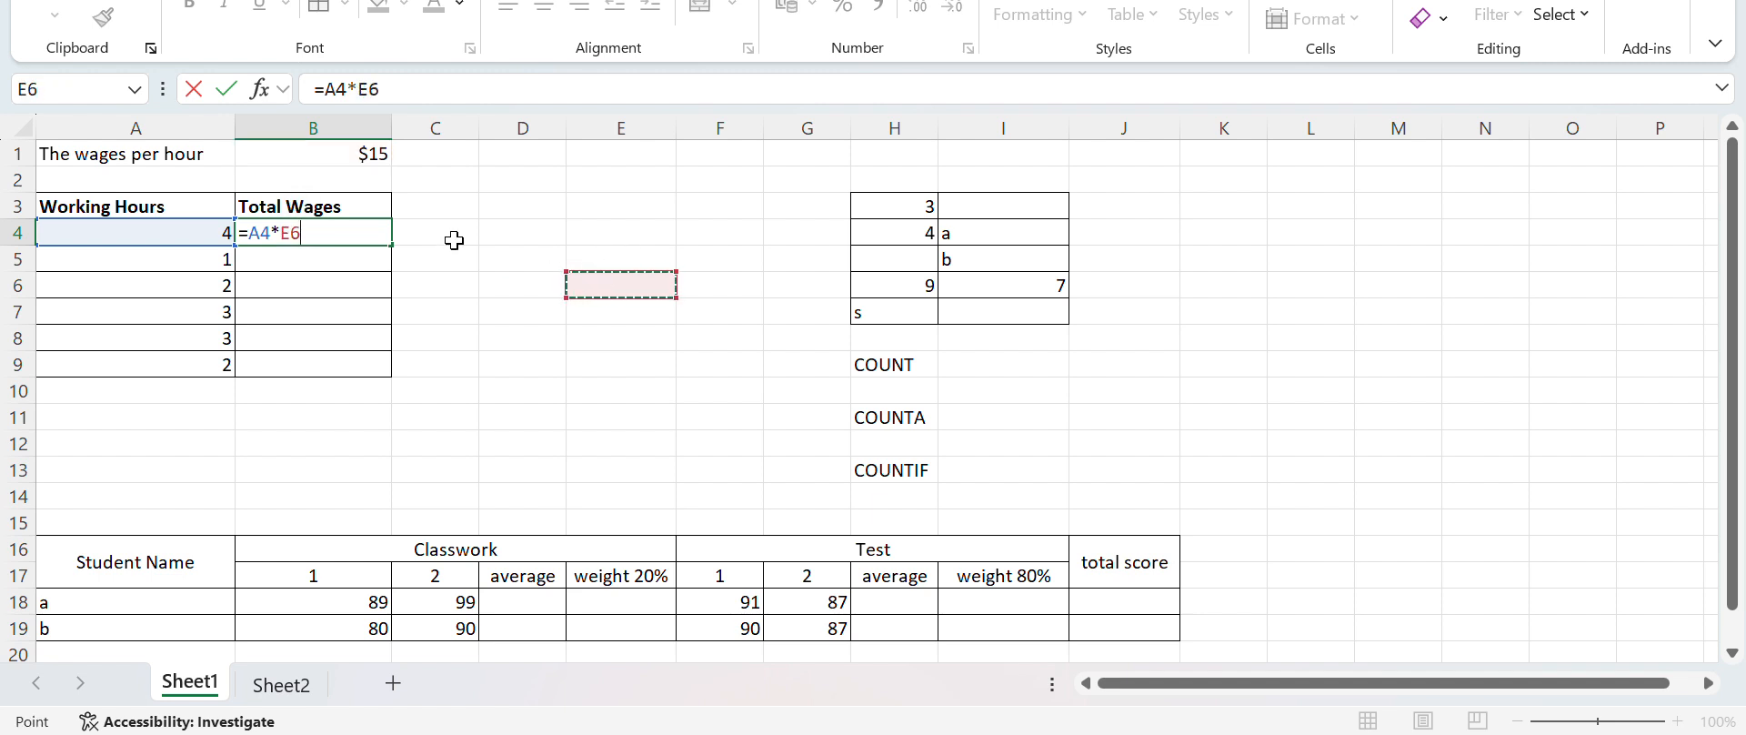
Restore the hourly wage reference in the B4 formula and make it absolute, so that it is =A4*$B$1
click(340, 227)
key(BackSpace)
key(BackSpace)
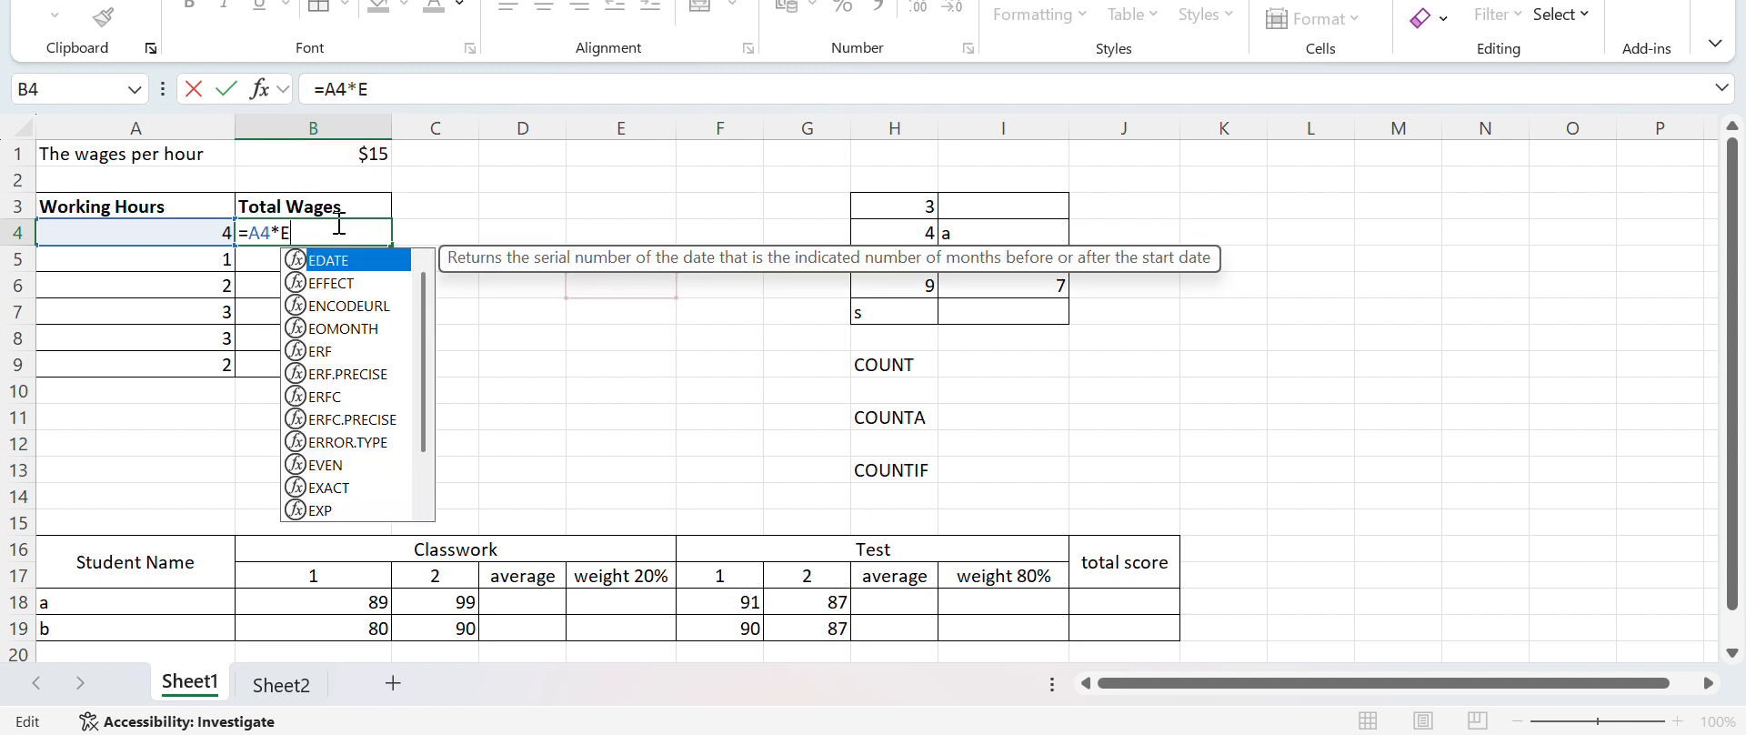
click(340, 152)
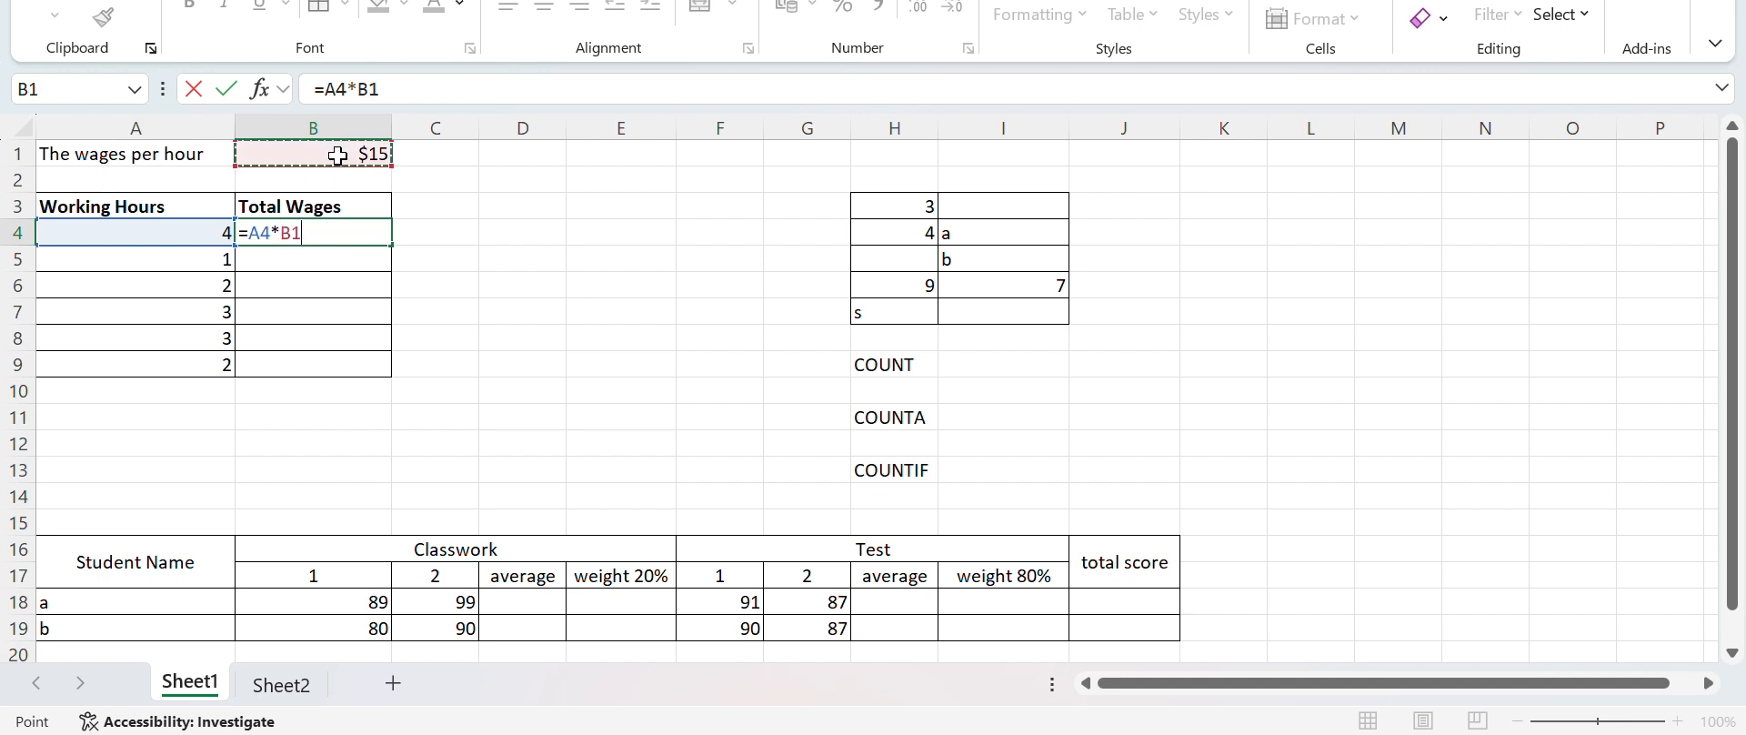
click(293, 235)
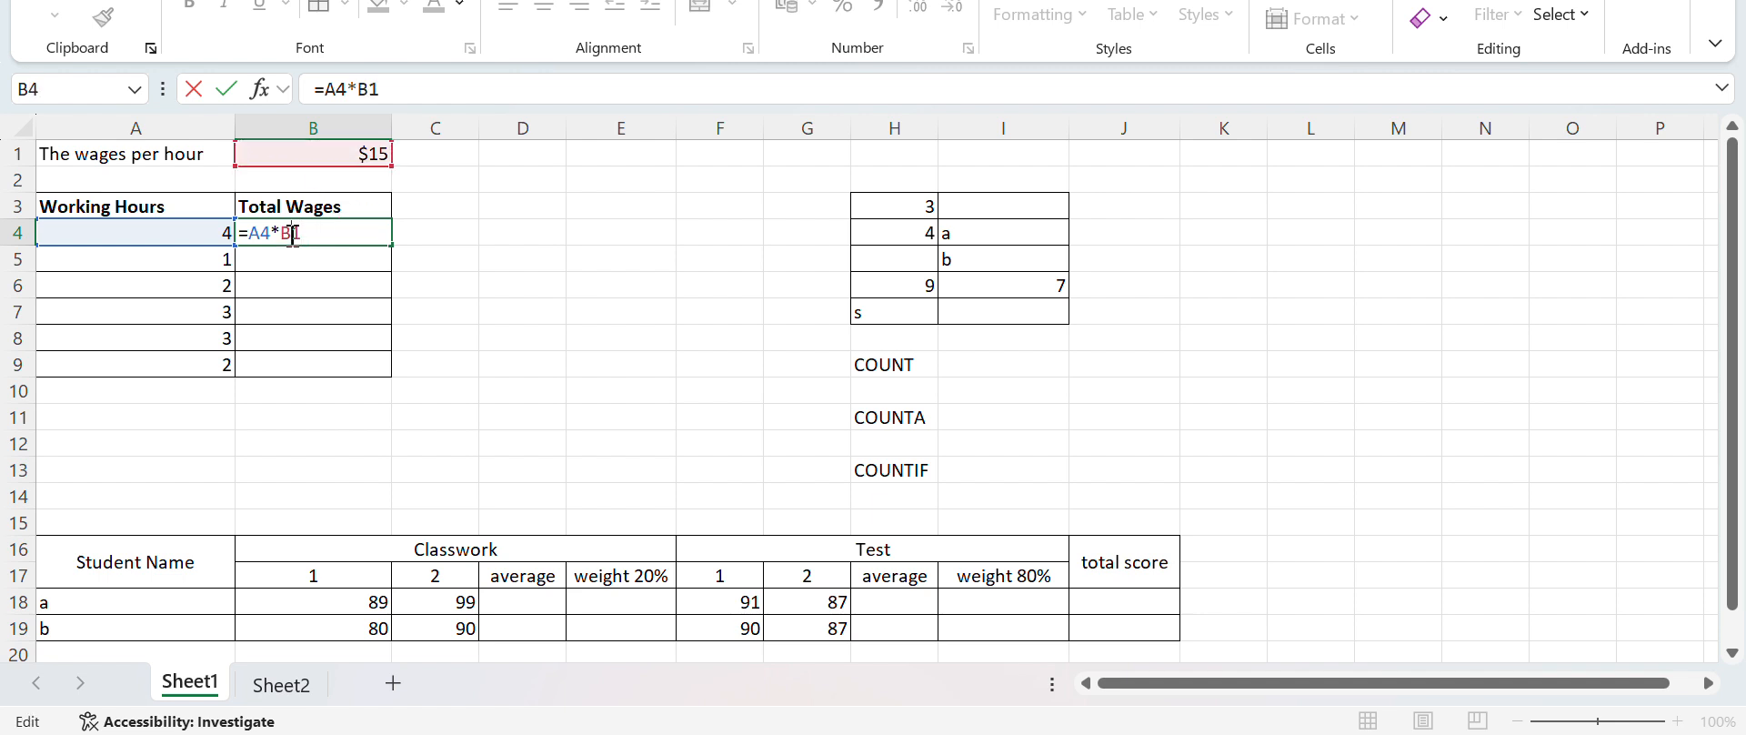
key(F4)
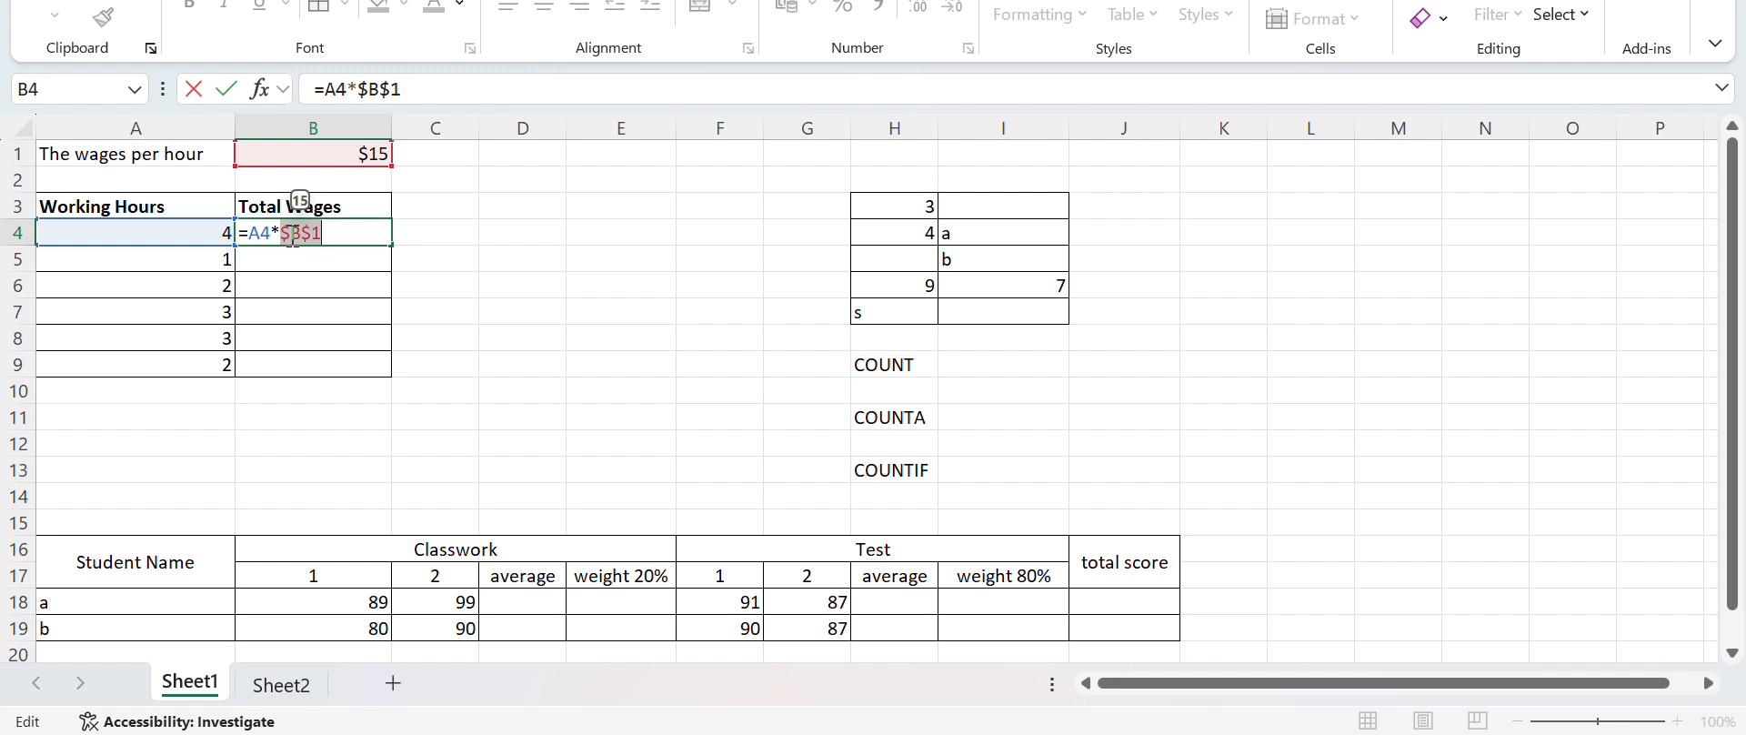
key(XF86MonBrightnessDown)
key(Return)
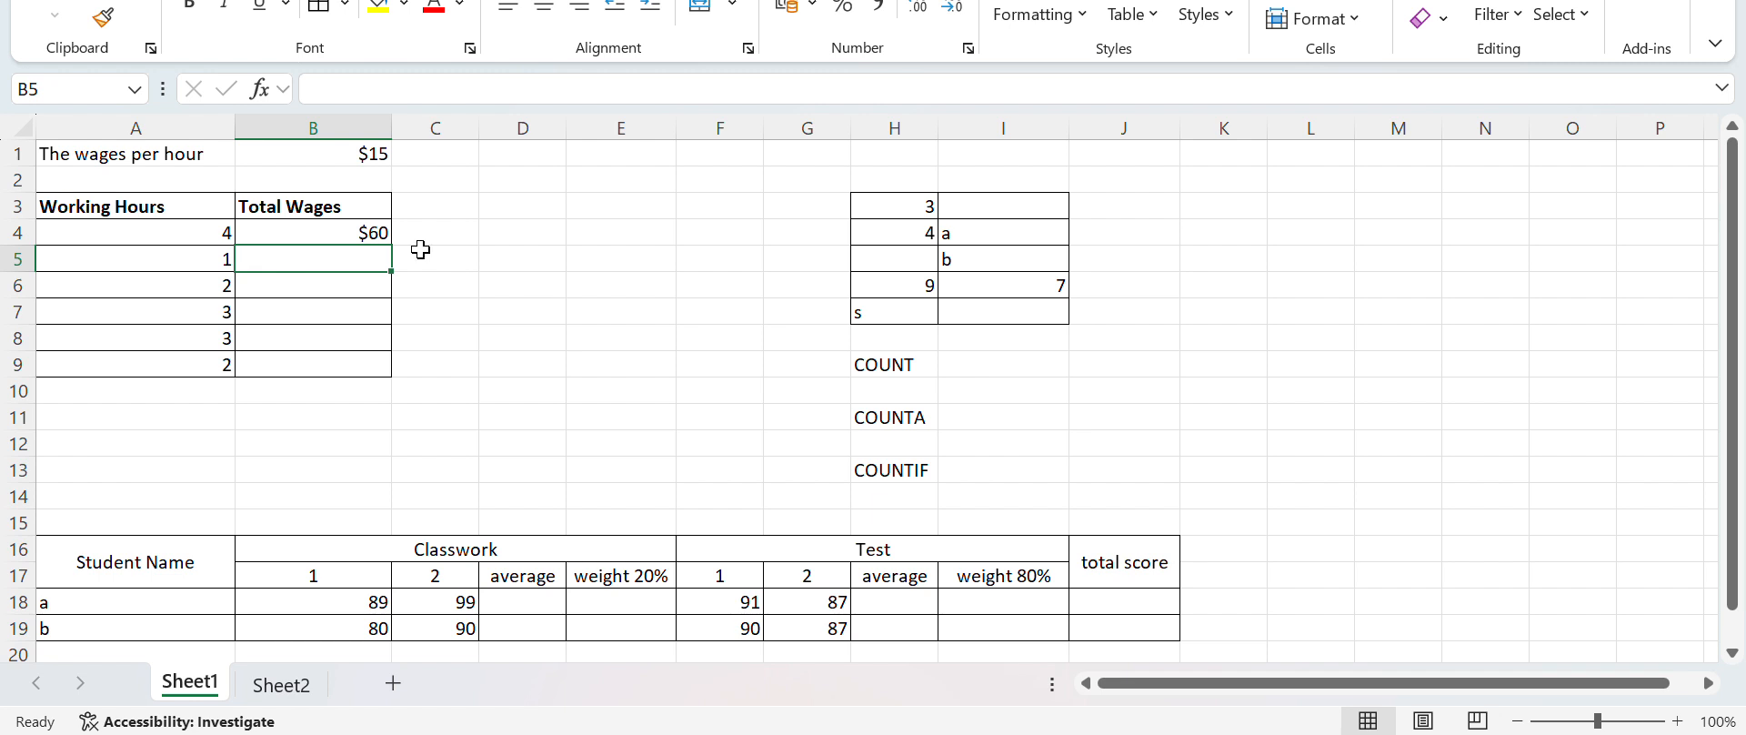
Fill the formula in B4 down the Total Wages column to B9
click(377, 233)
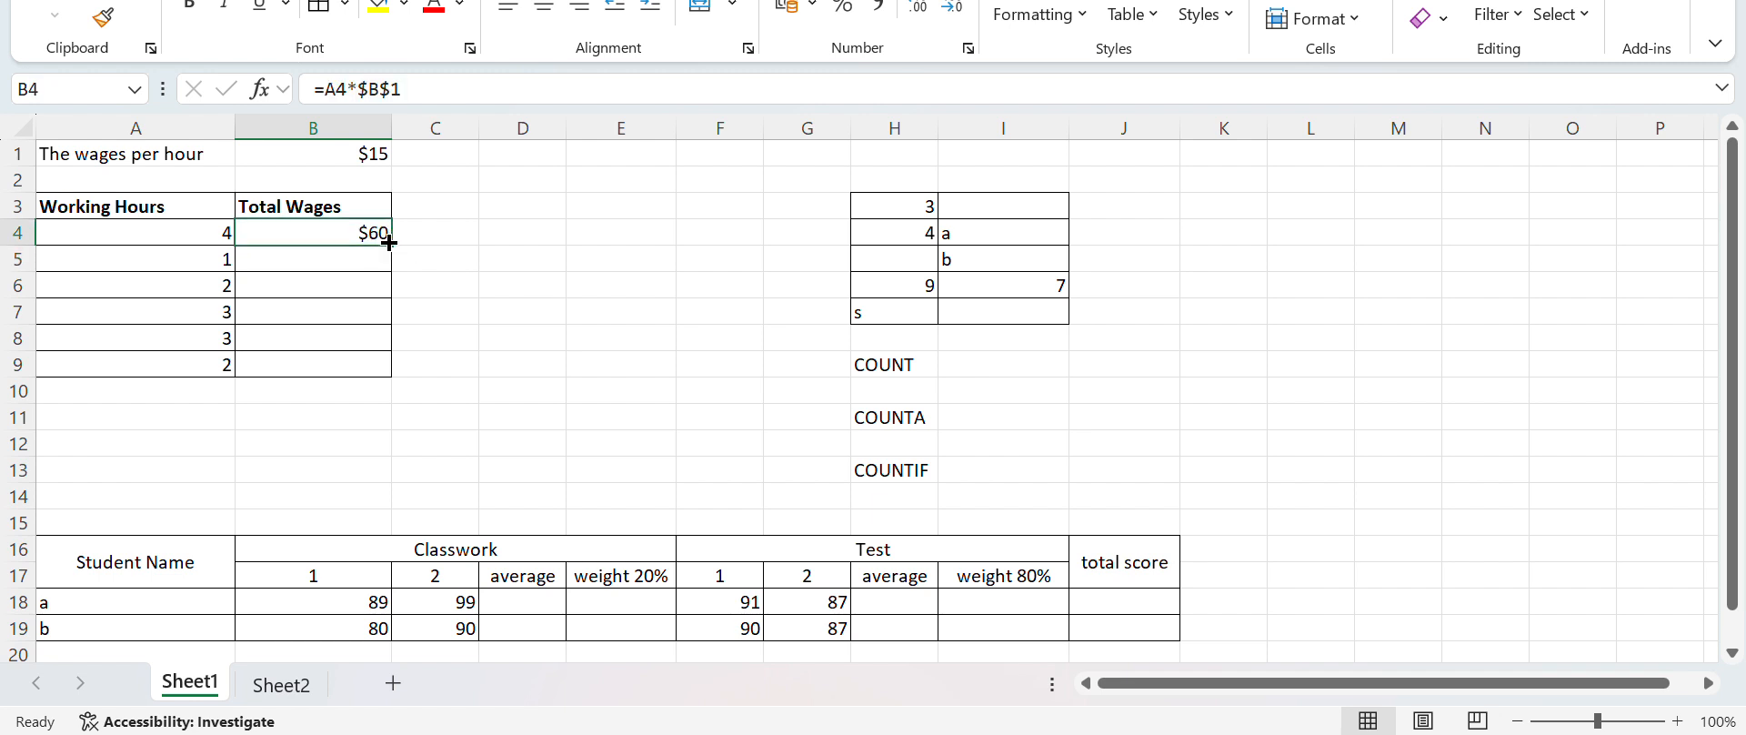
drag(391, 244, 389, 368)
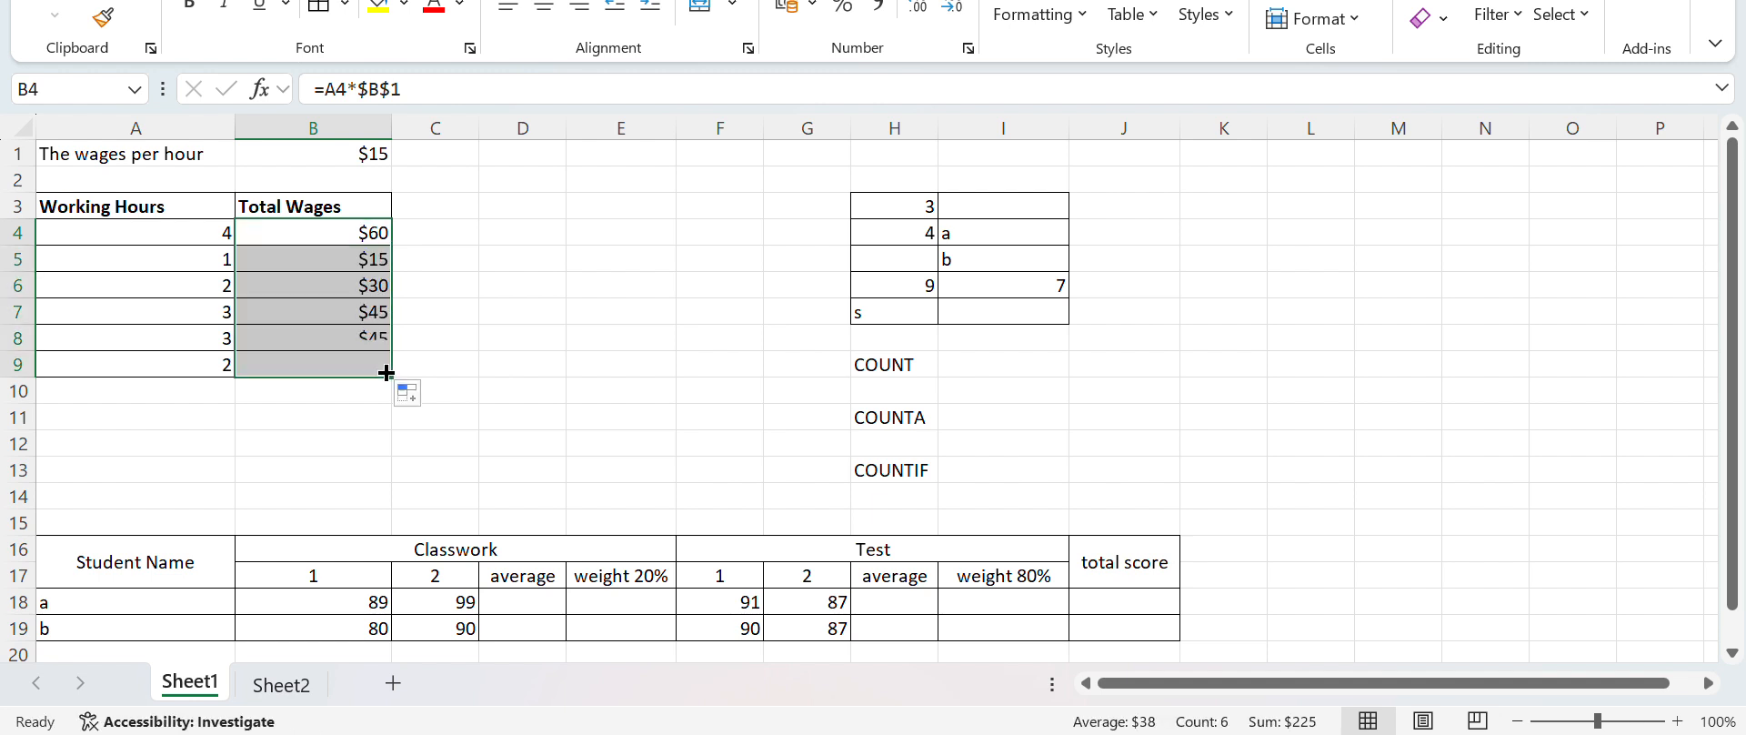
click(451, 322)
Check which cells the filled formula in B9 references and leave it unedited
click(366, 361)
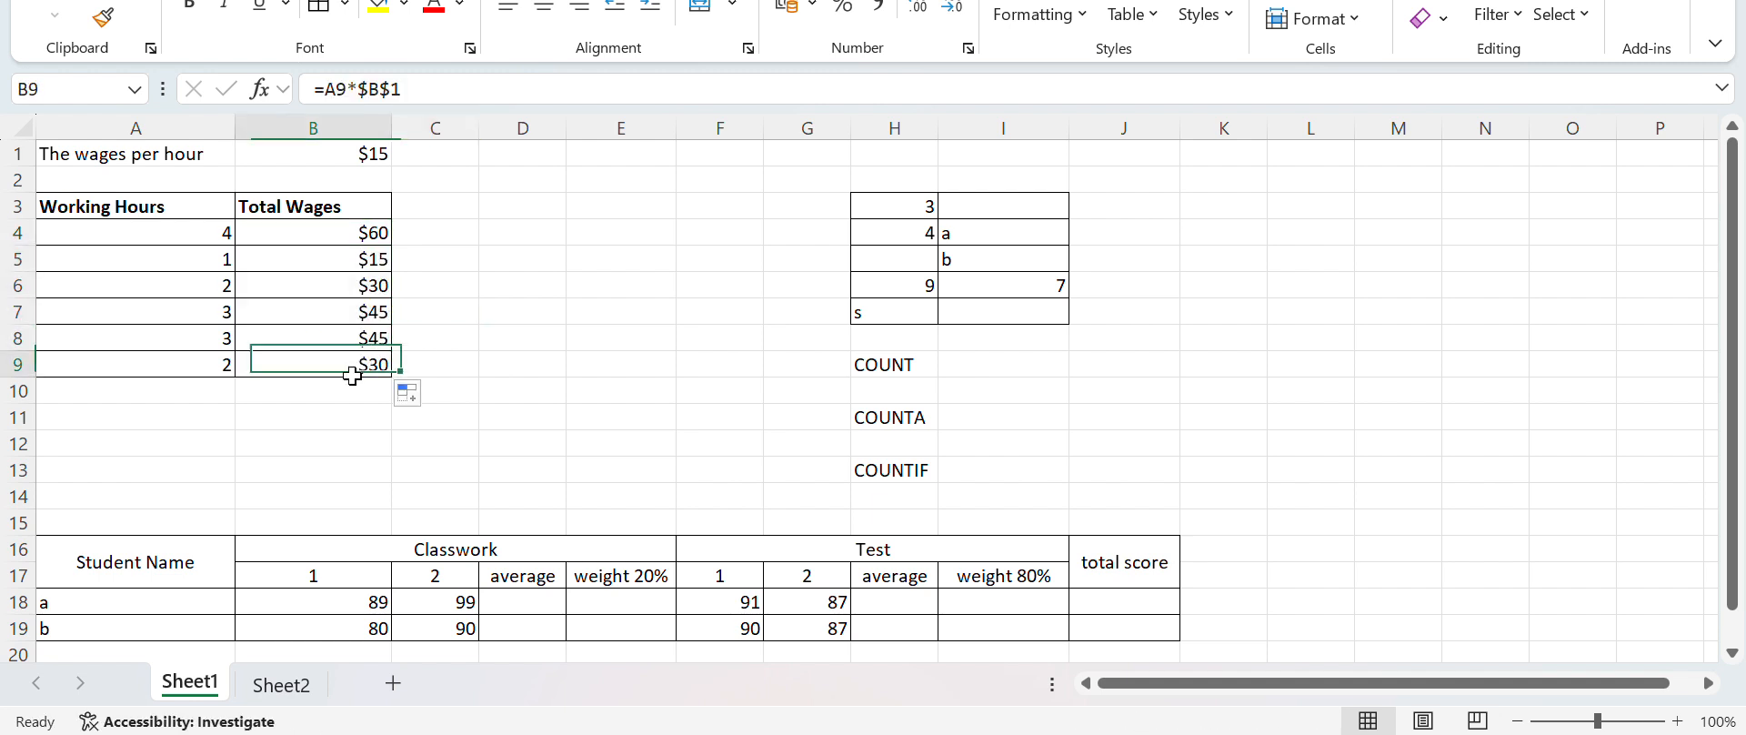
double_click(353, 376)
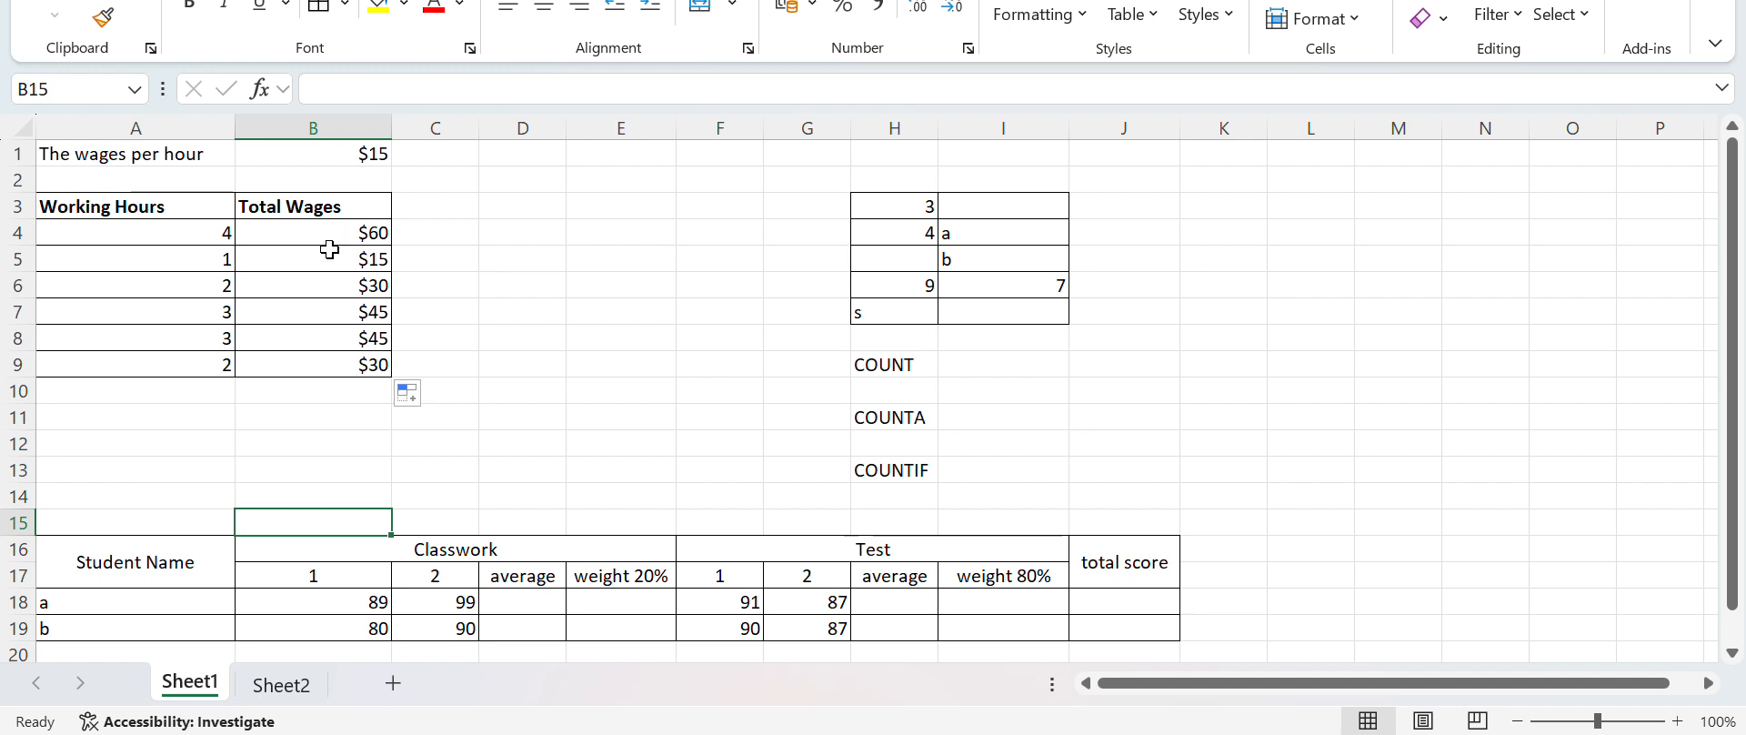
double_click(329, 362)
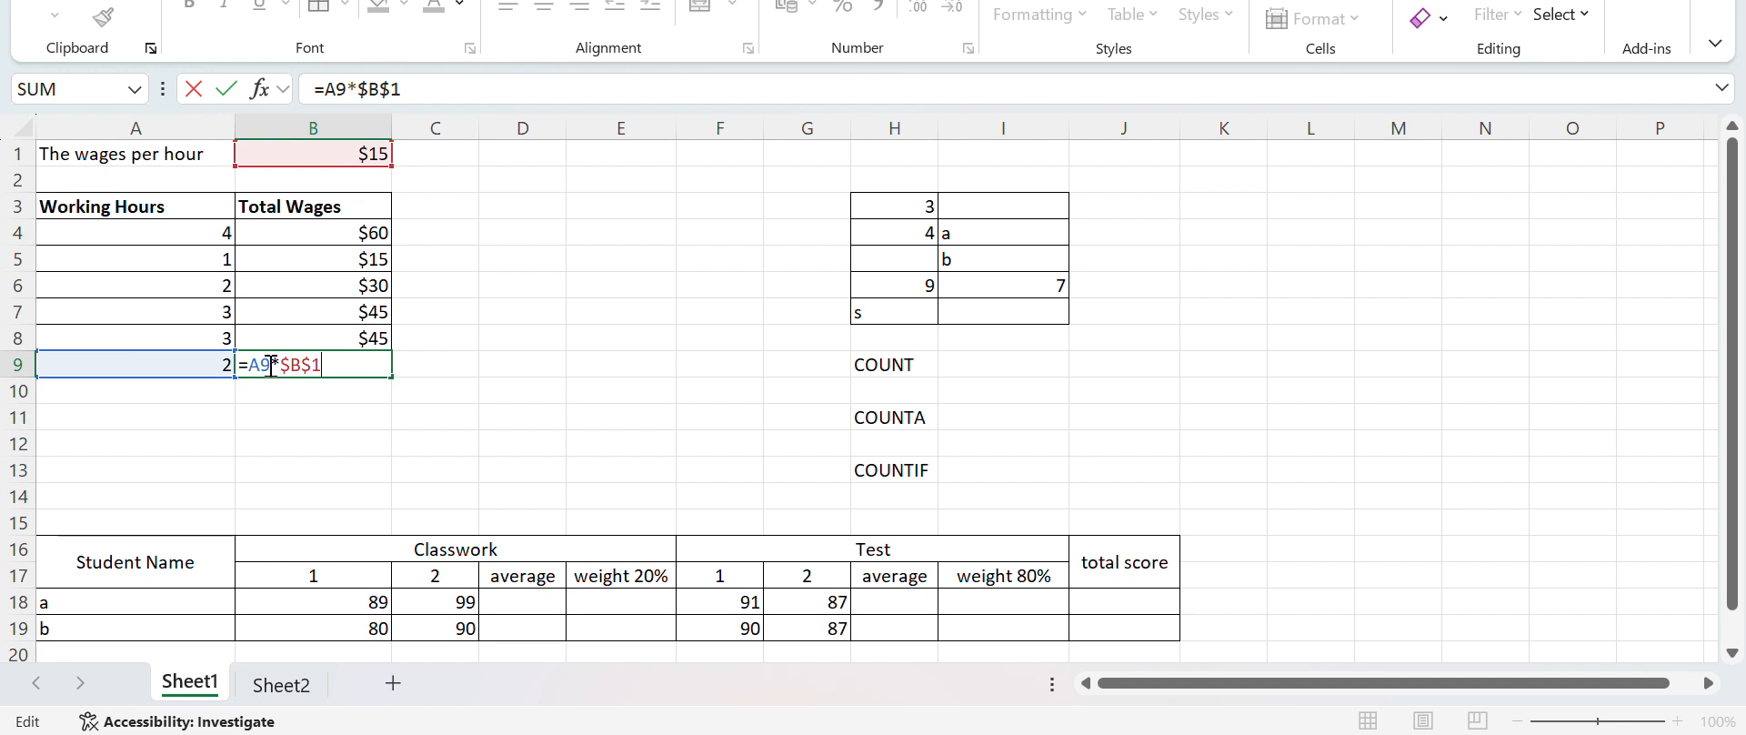
drag(269, 364, 252, 369)
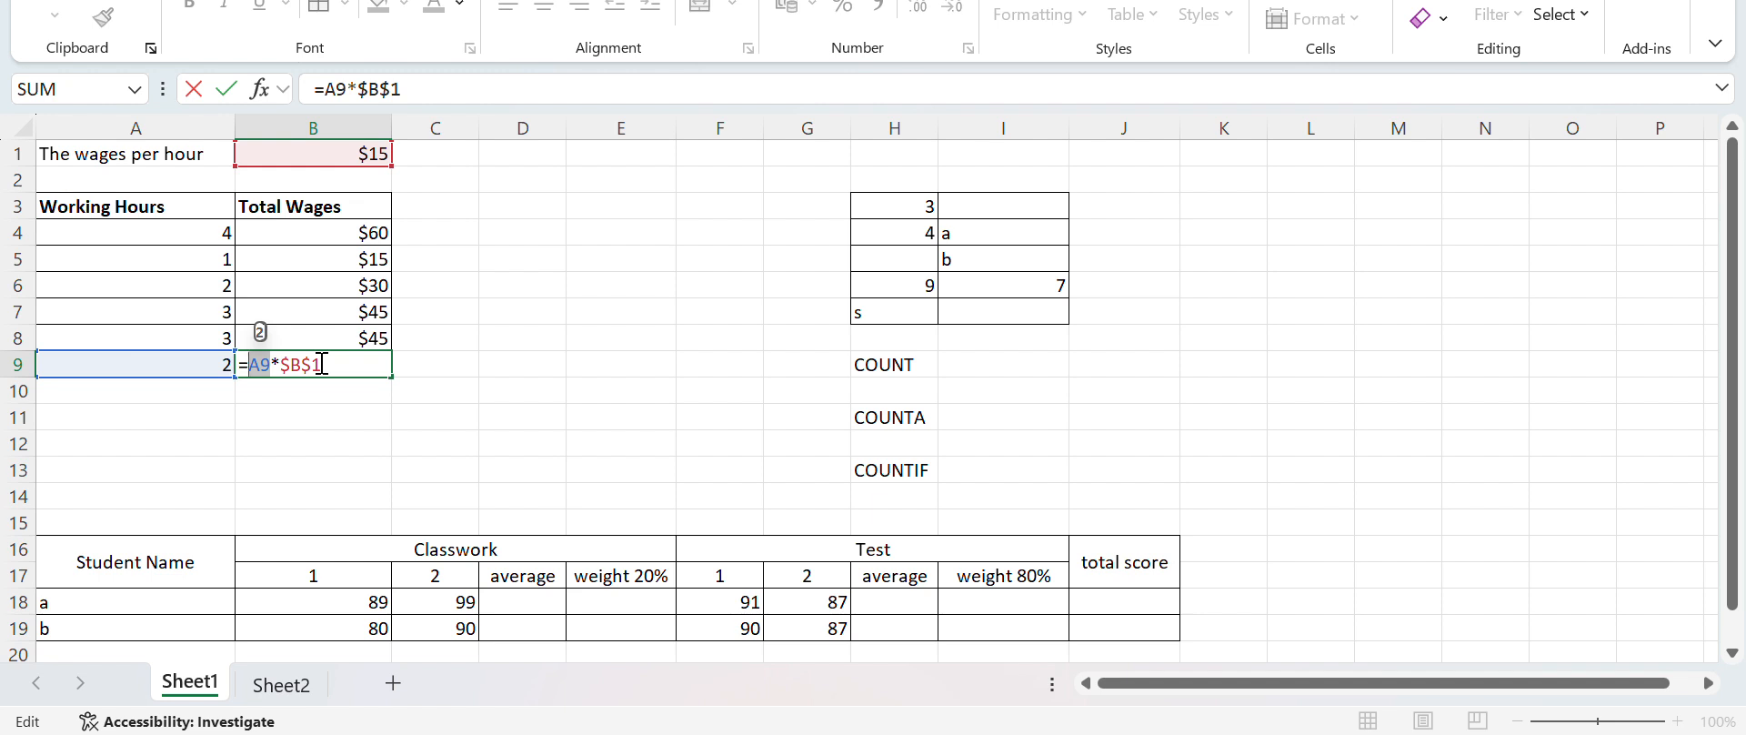
key(Return)
Select the mixed data range H3:I7 above the COUNT, COUNTA and COUNTIF labels
key(Right)
key(Right)
key(Right)
key(Right)
key(Right)
key(Right)
key(Right)
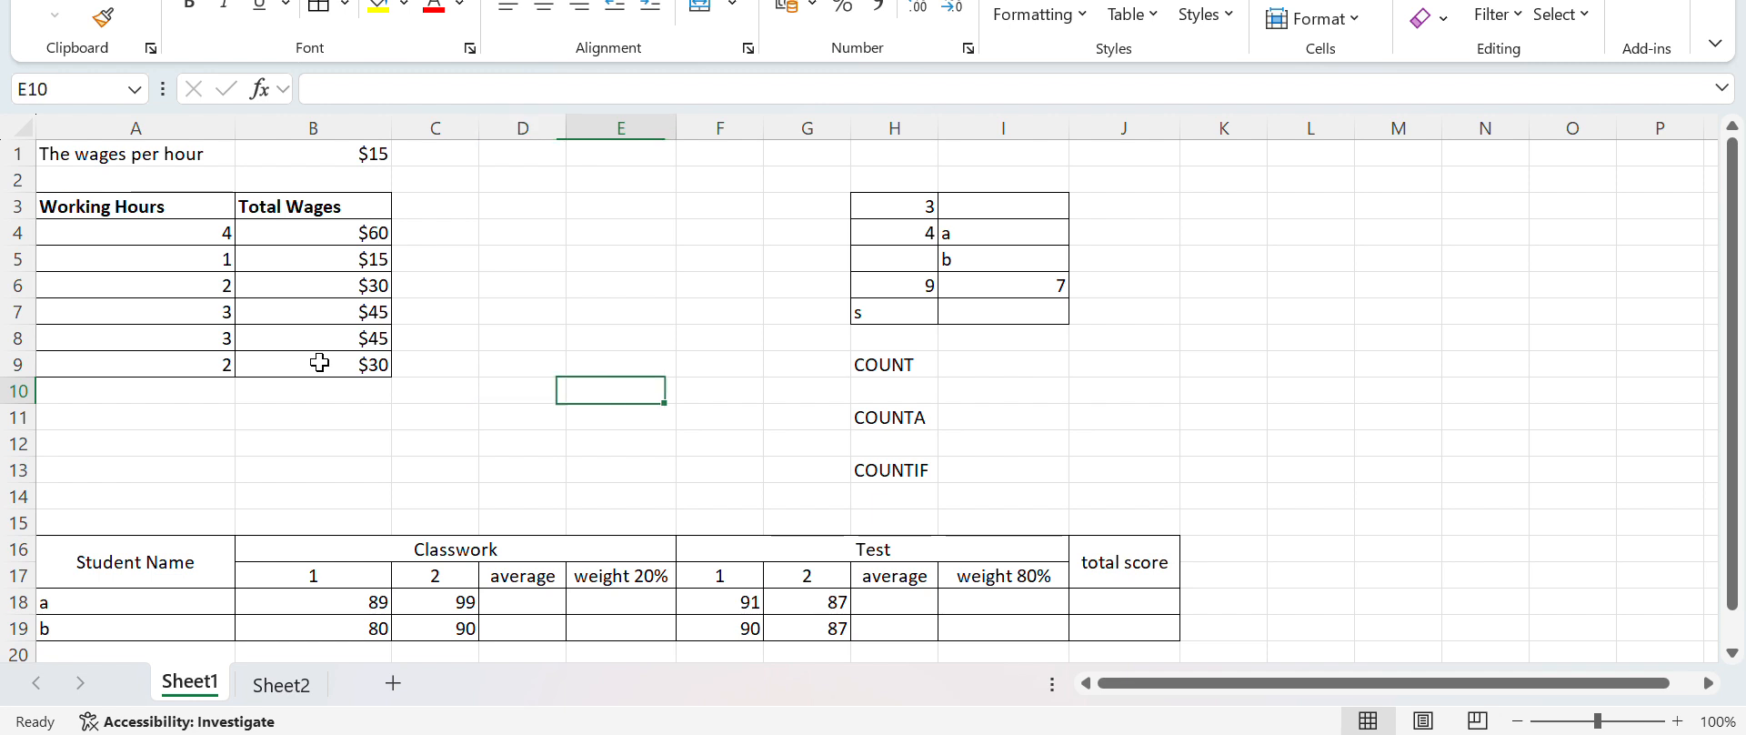
key(Right)
key(Up)
key(Up)
key(Up)
key(Up)
key(Up)
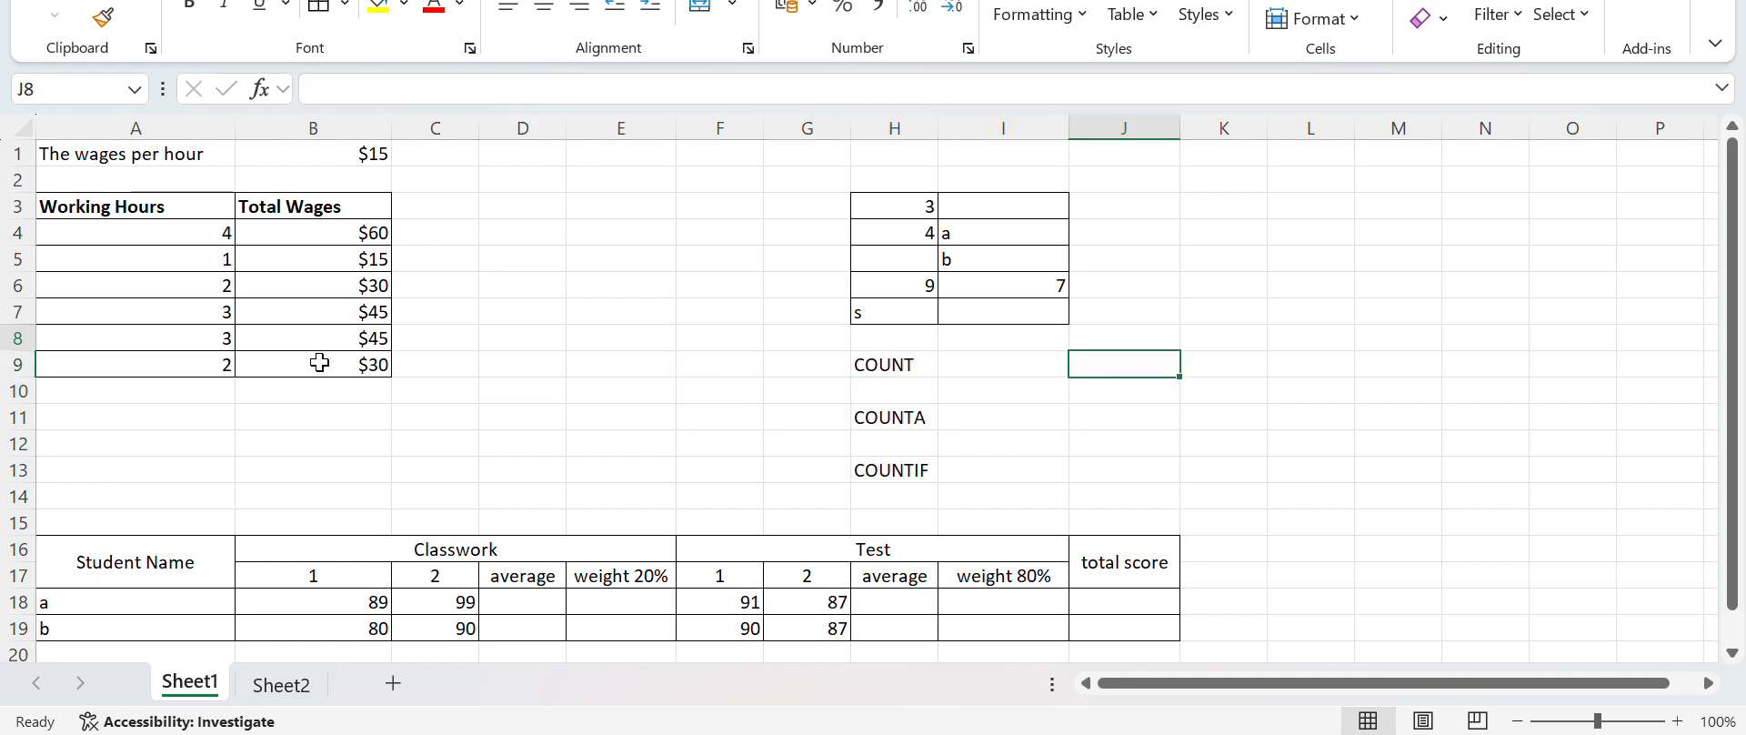
key(Left)
key(Left)
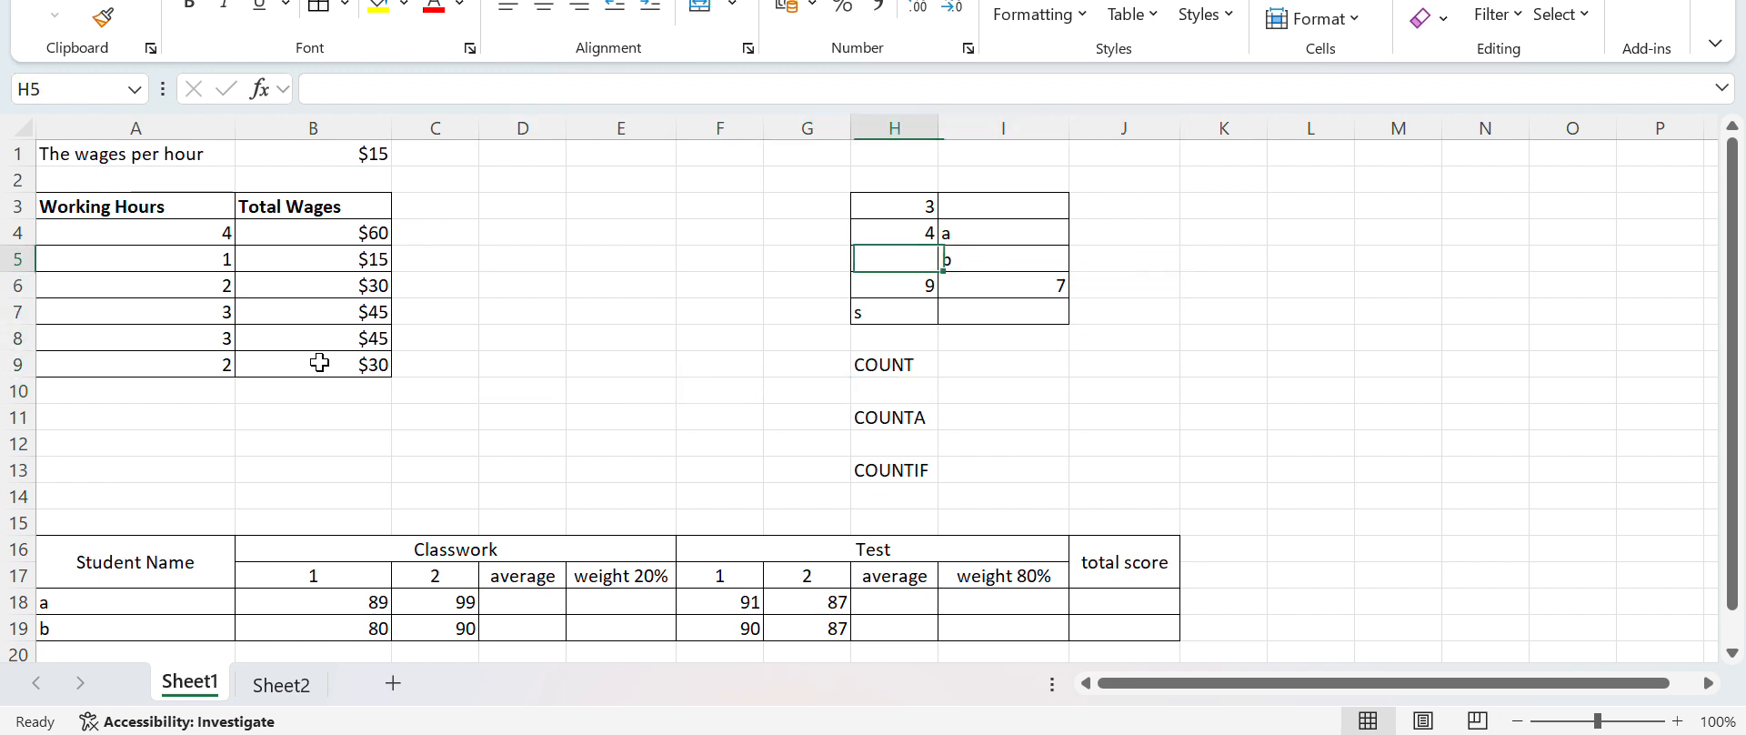
key(Up)
key(Up)
key(shift+Down)
key(shift+Down)
key(shift+Down)
key(shift+Down)
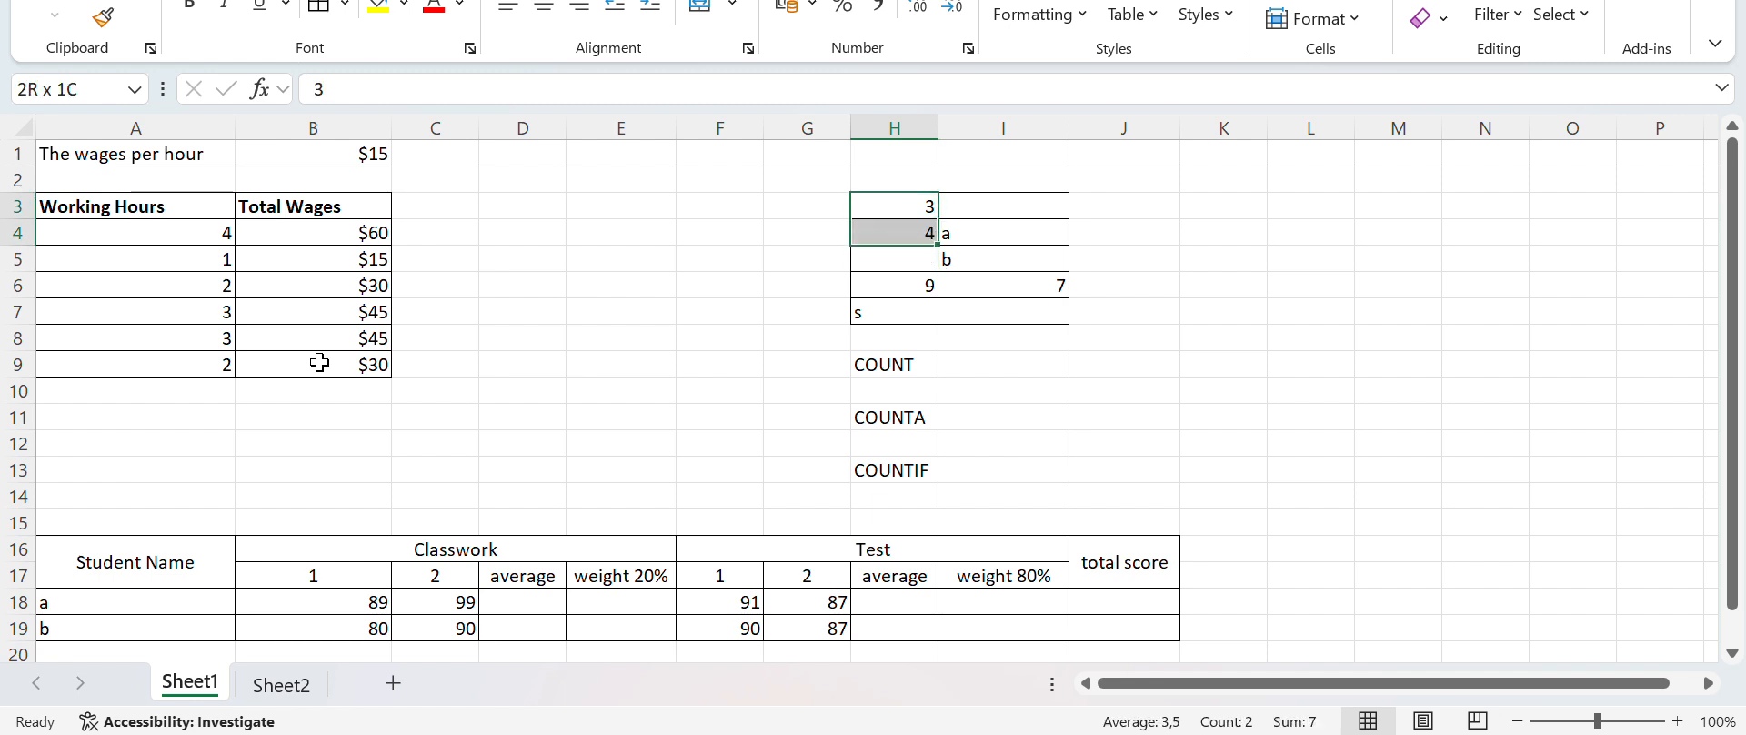
key(shift+Right)
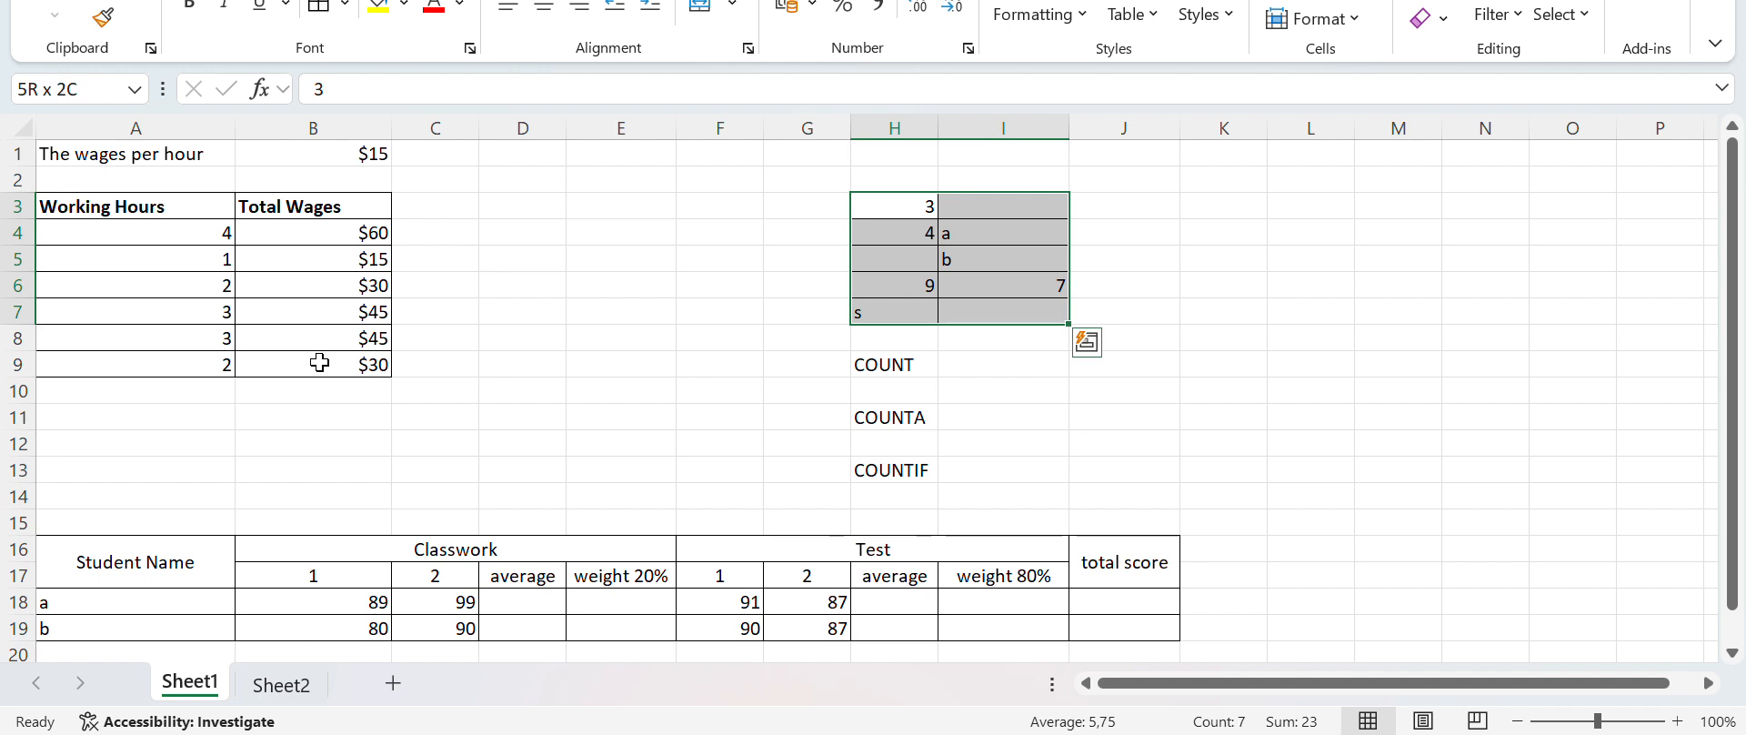
Go through the cells of H3:I7 one by one to check which hold numbers, text or nothing
key(Up)
key(Down)
key(Down)
key(Down)
key(Down)
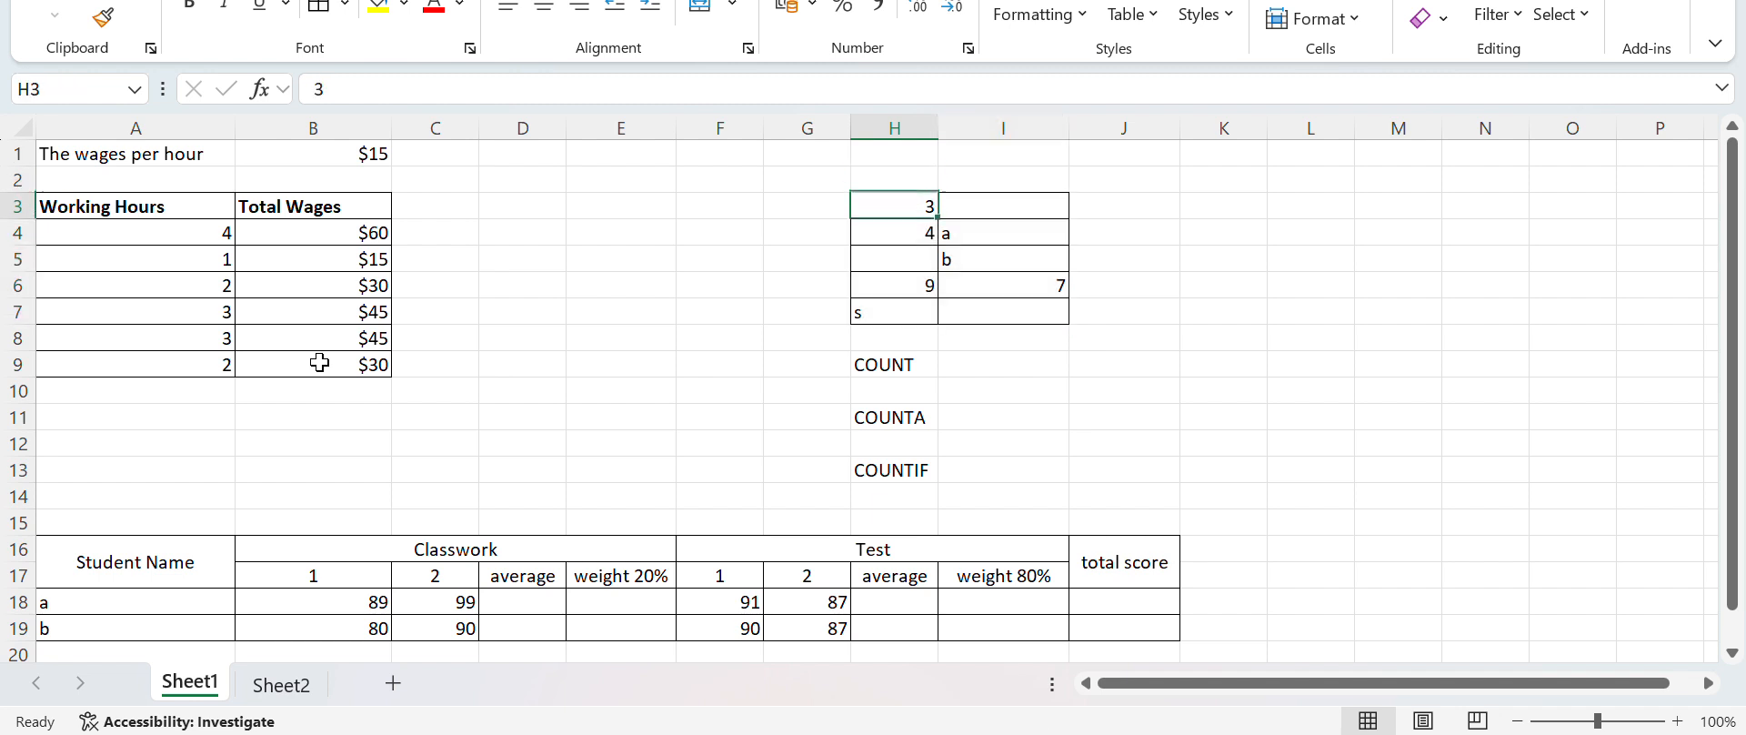
key(Right)
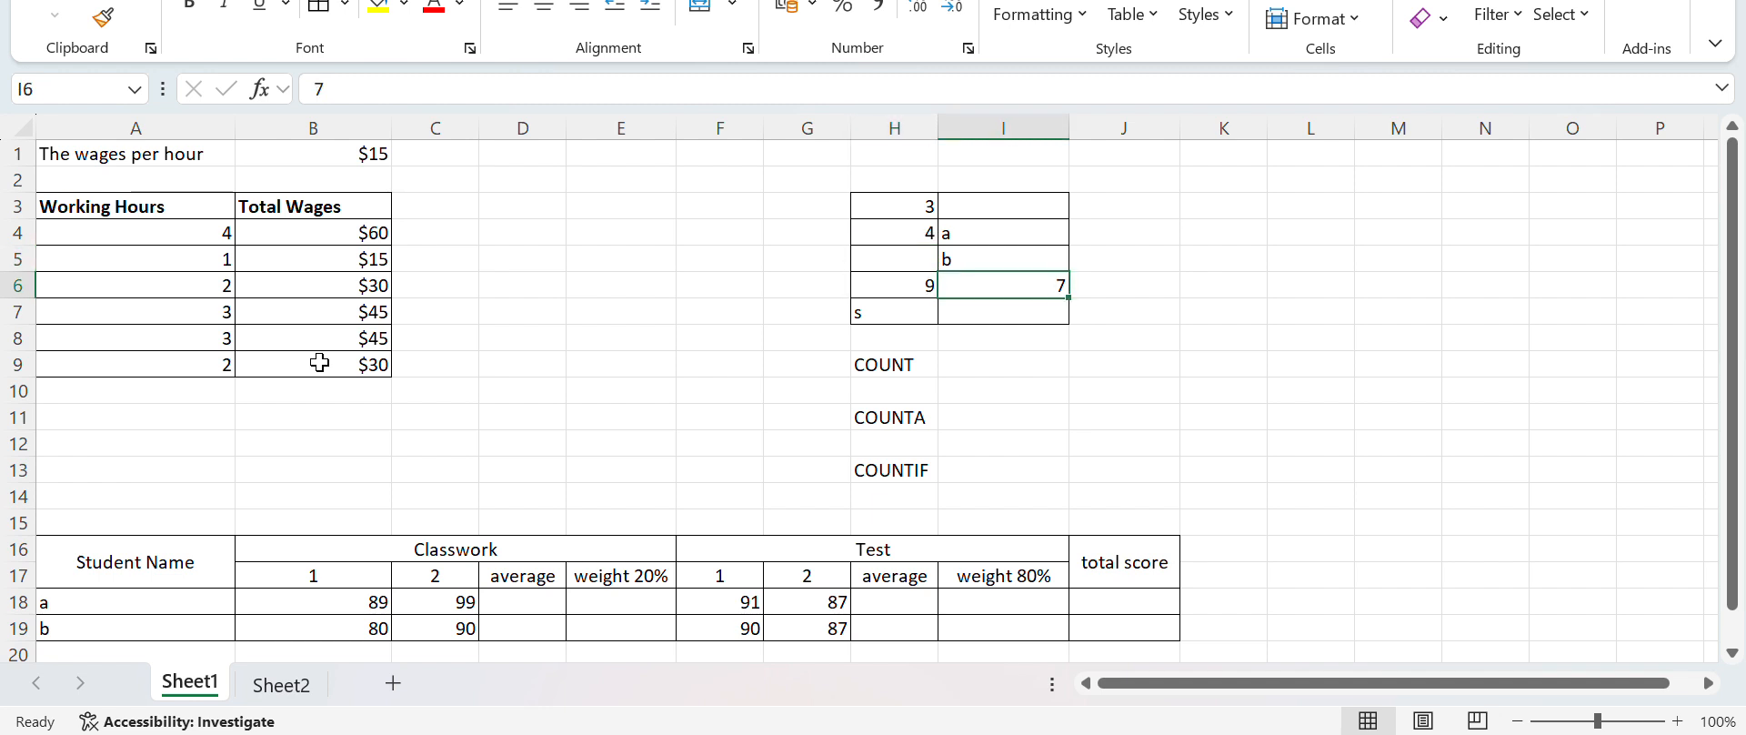
key(Up)
key(Up)
key(Up)
key(Left)
key(Down)
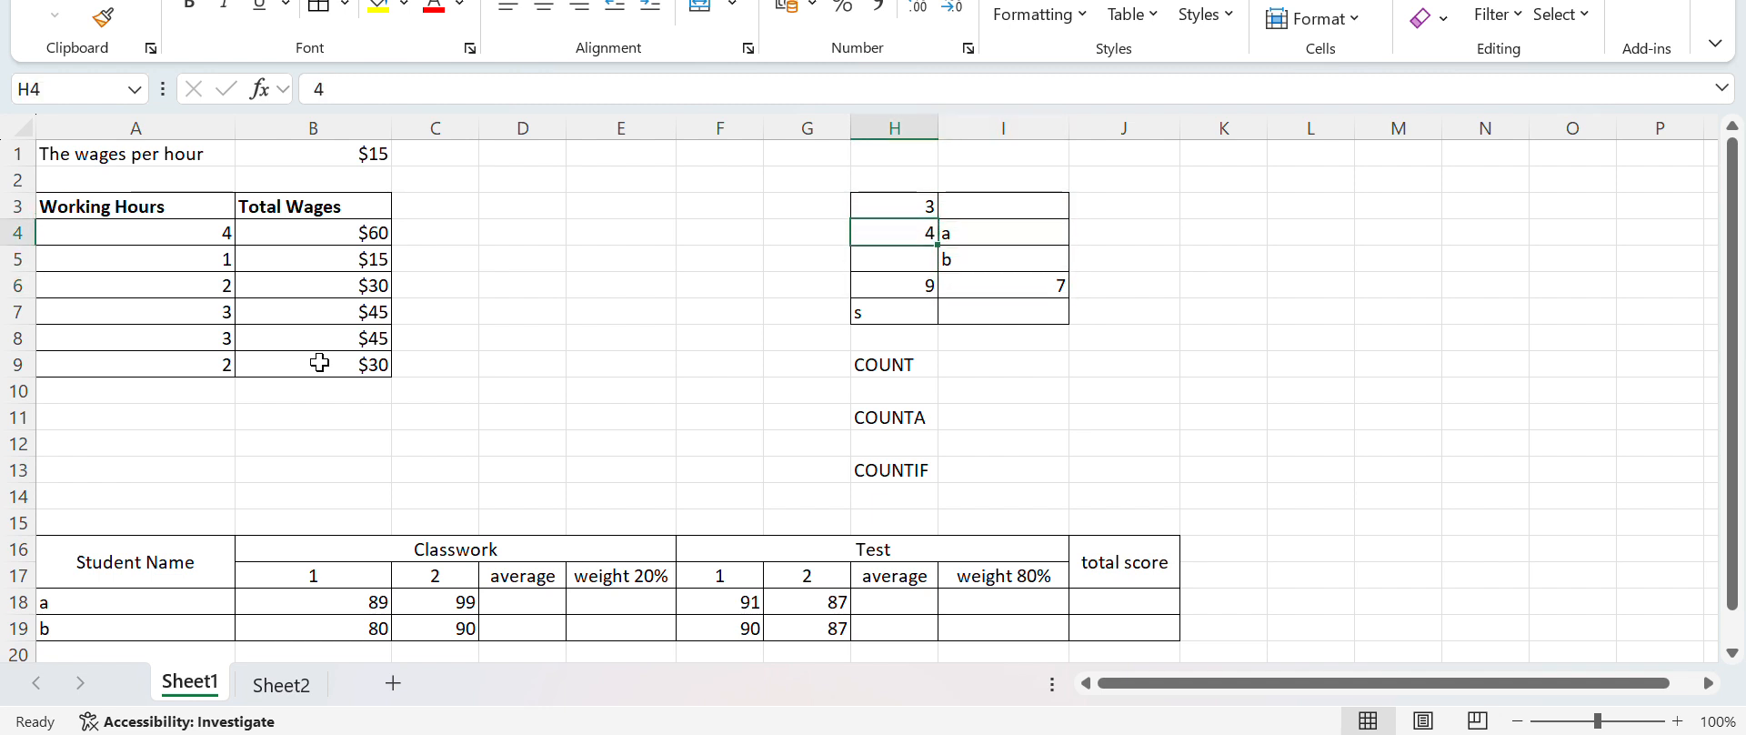
key(Down)
key(Down)
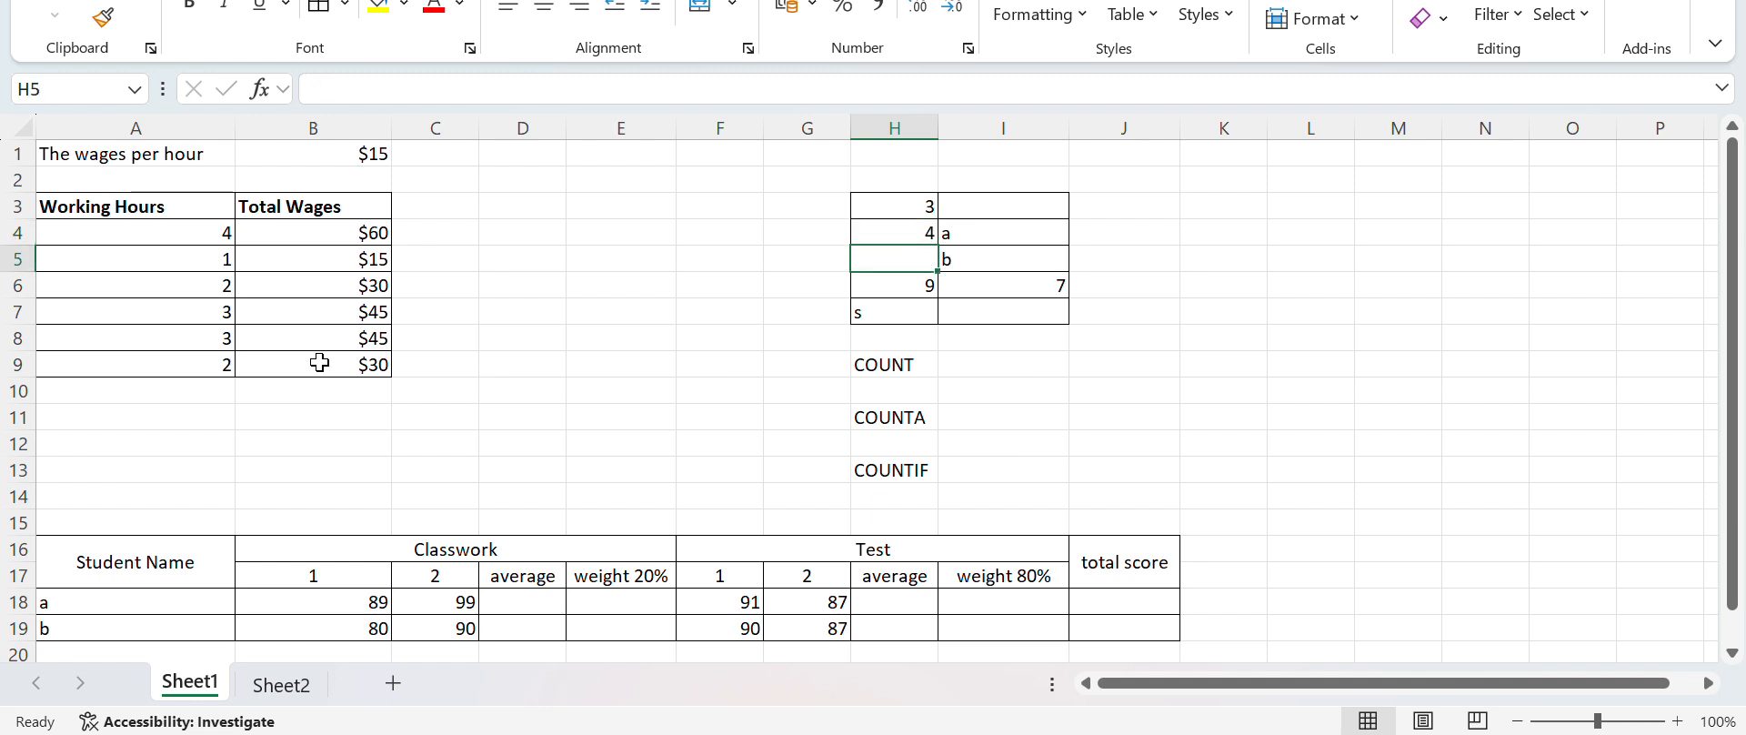
key(Down)
key(Right)
key(Up)
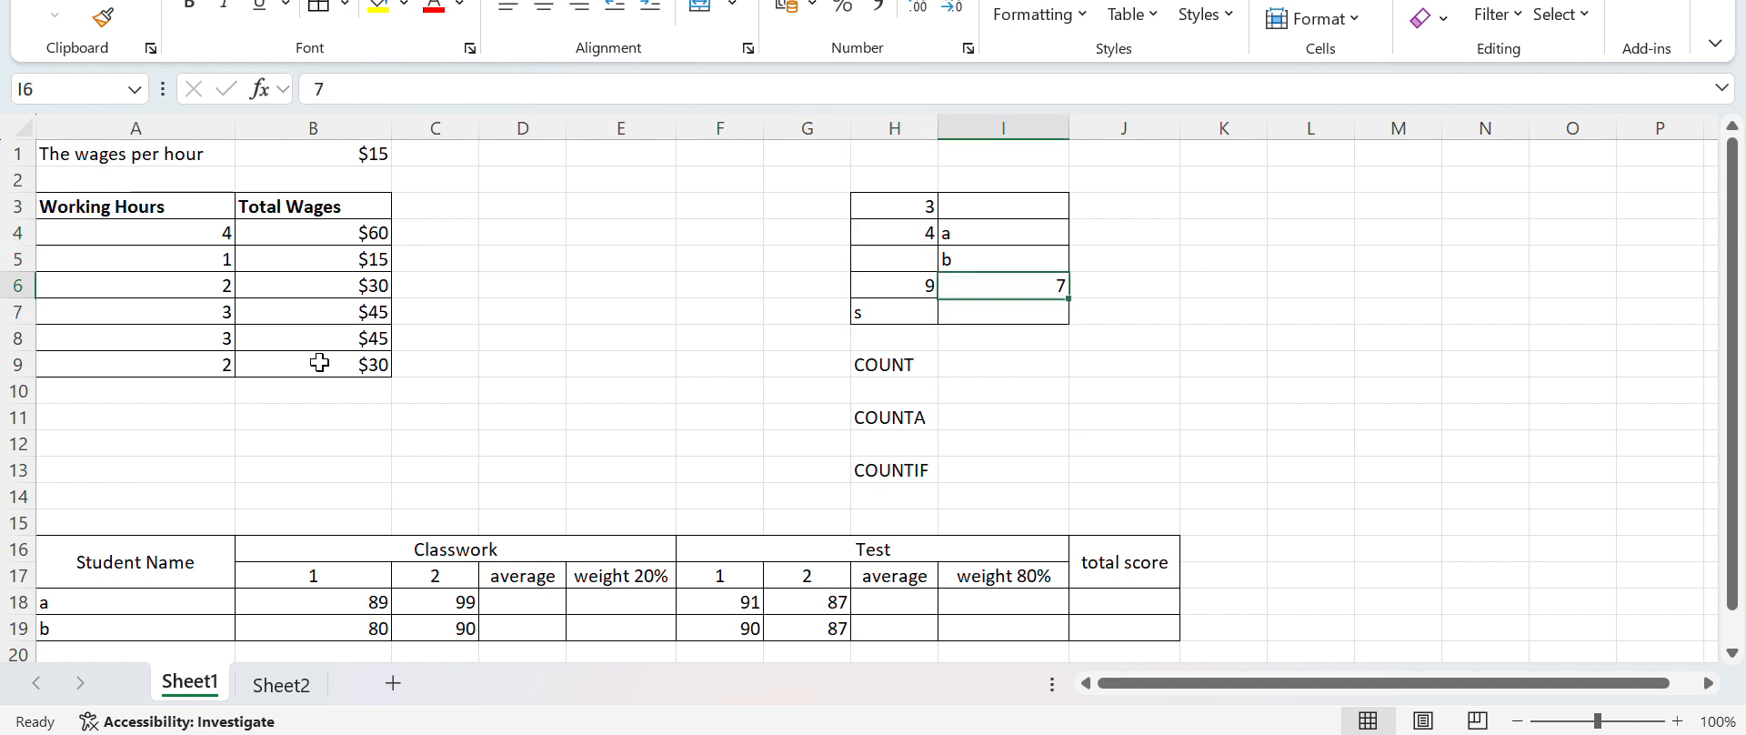
key(Up)
key(Left)
key(Up)
key(Up)
key(Right)
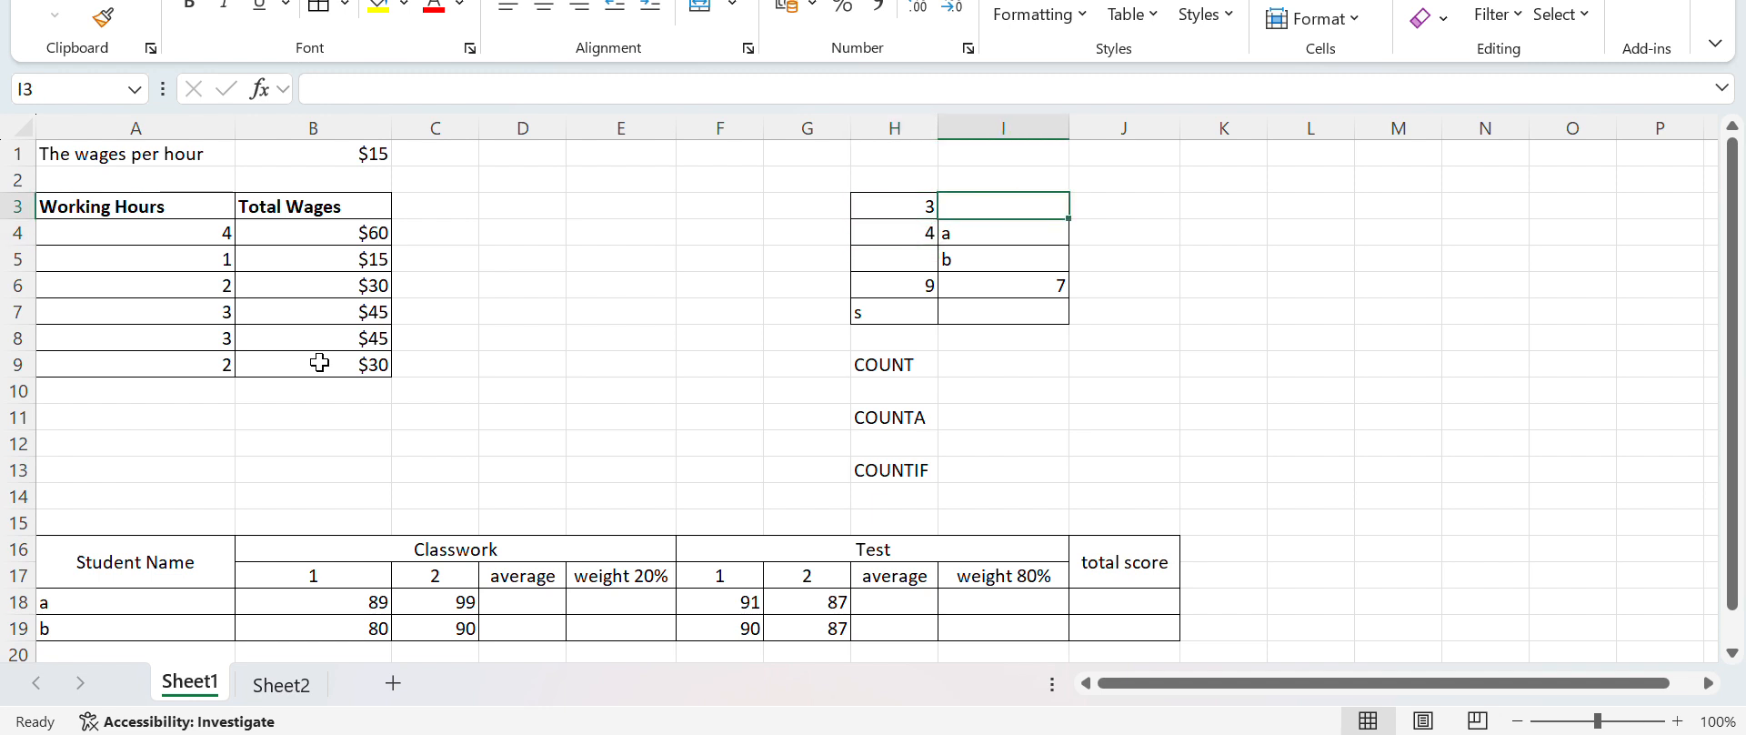
key(Left)
key(Down)
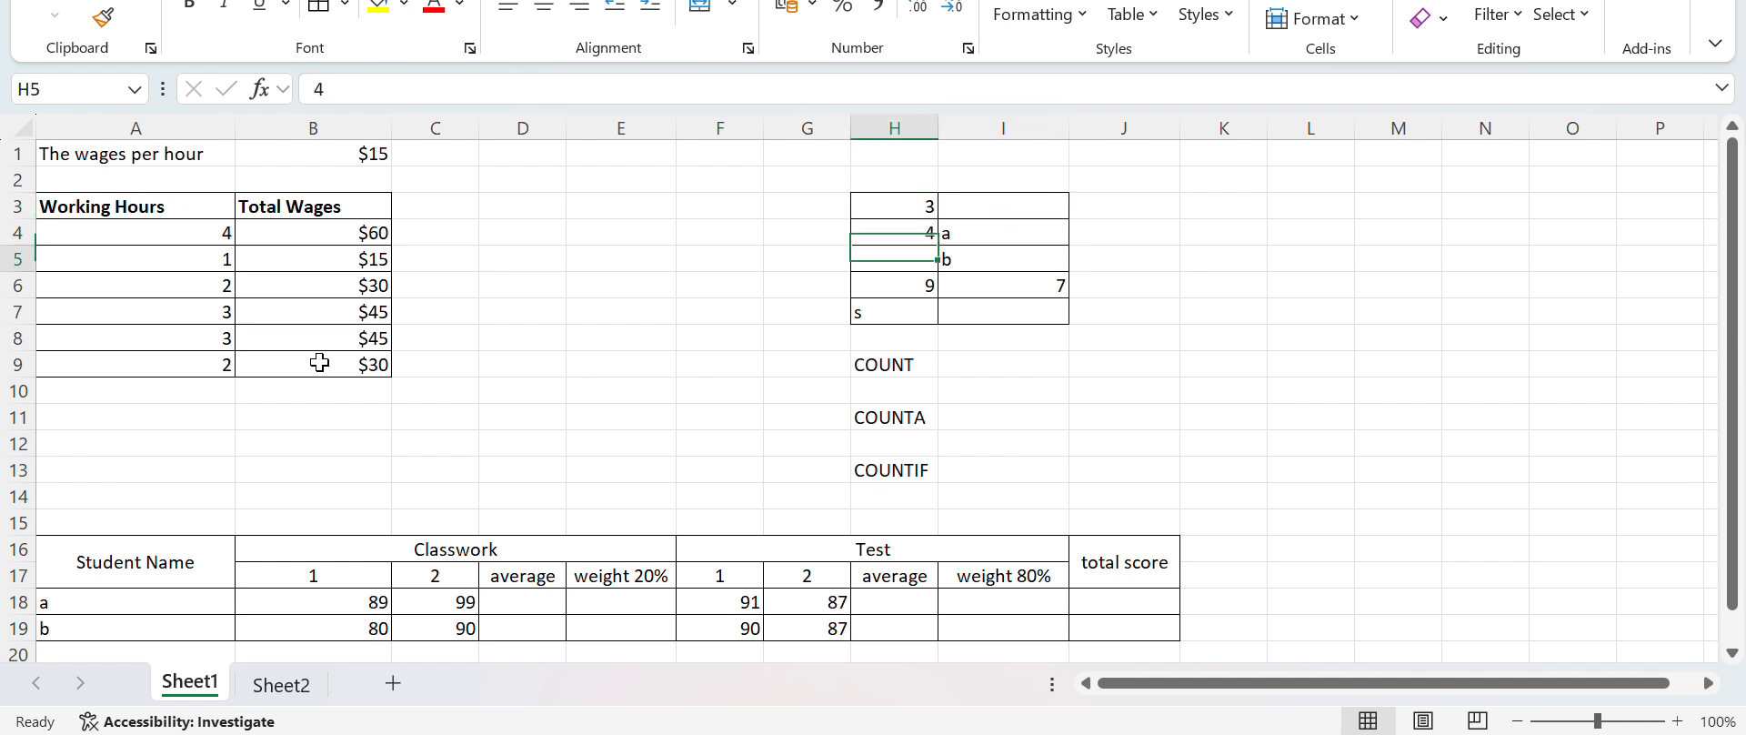
key(Down)
key(Down)
key(Right)
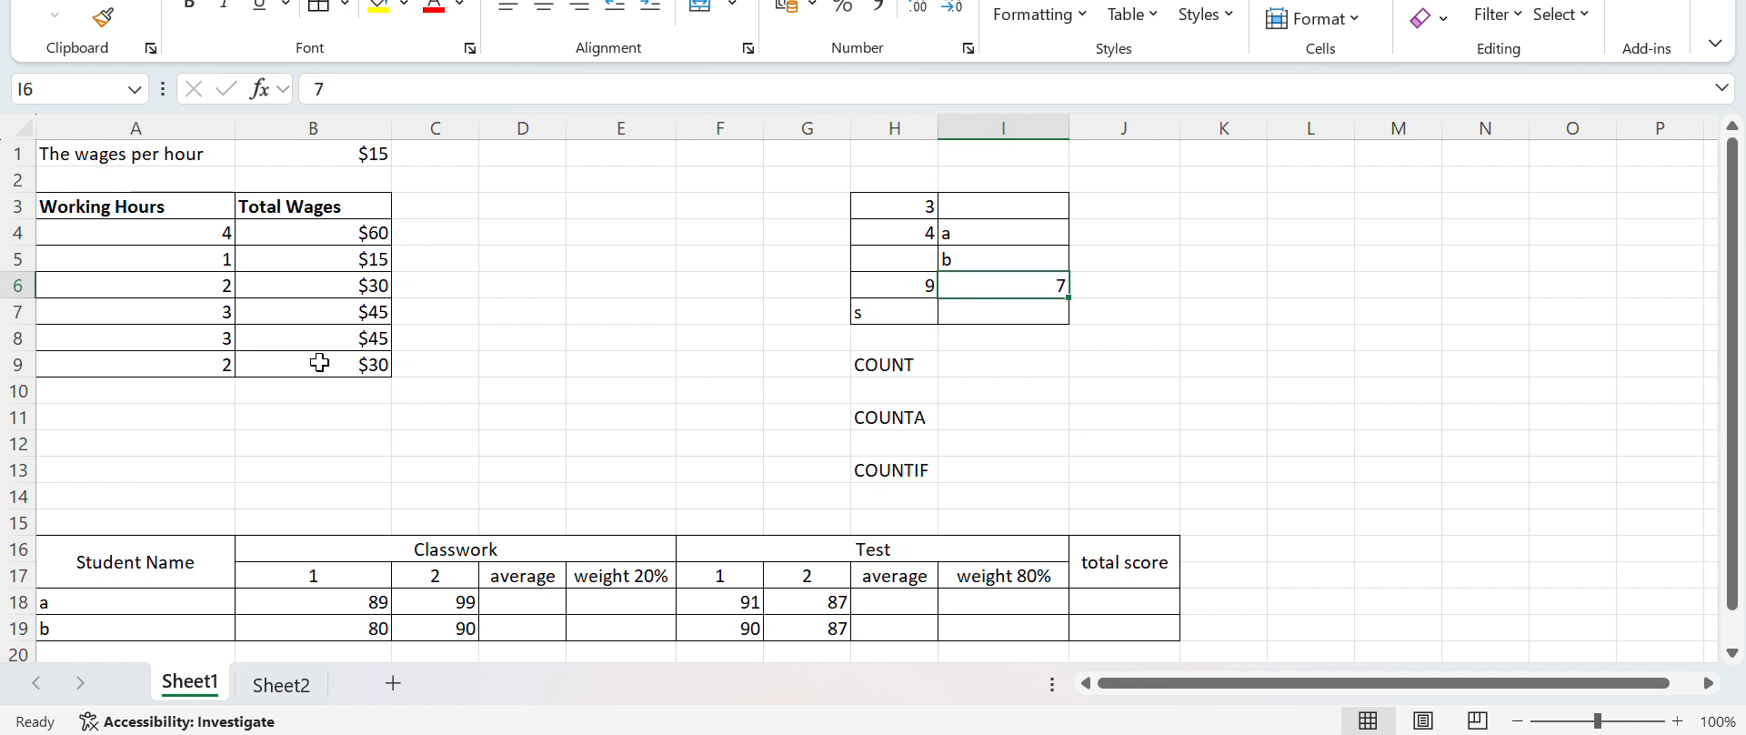
key(Up)
key(Up)
key(Down)
key(Down)
key(Down)
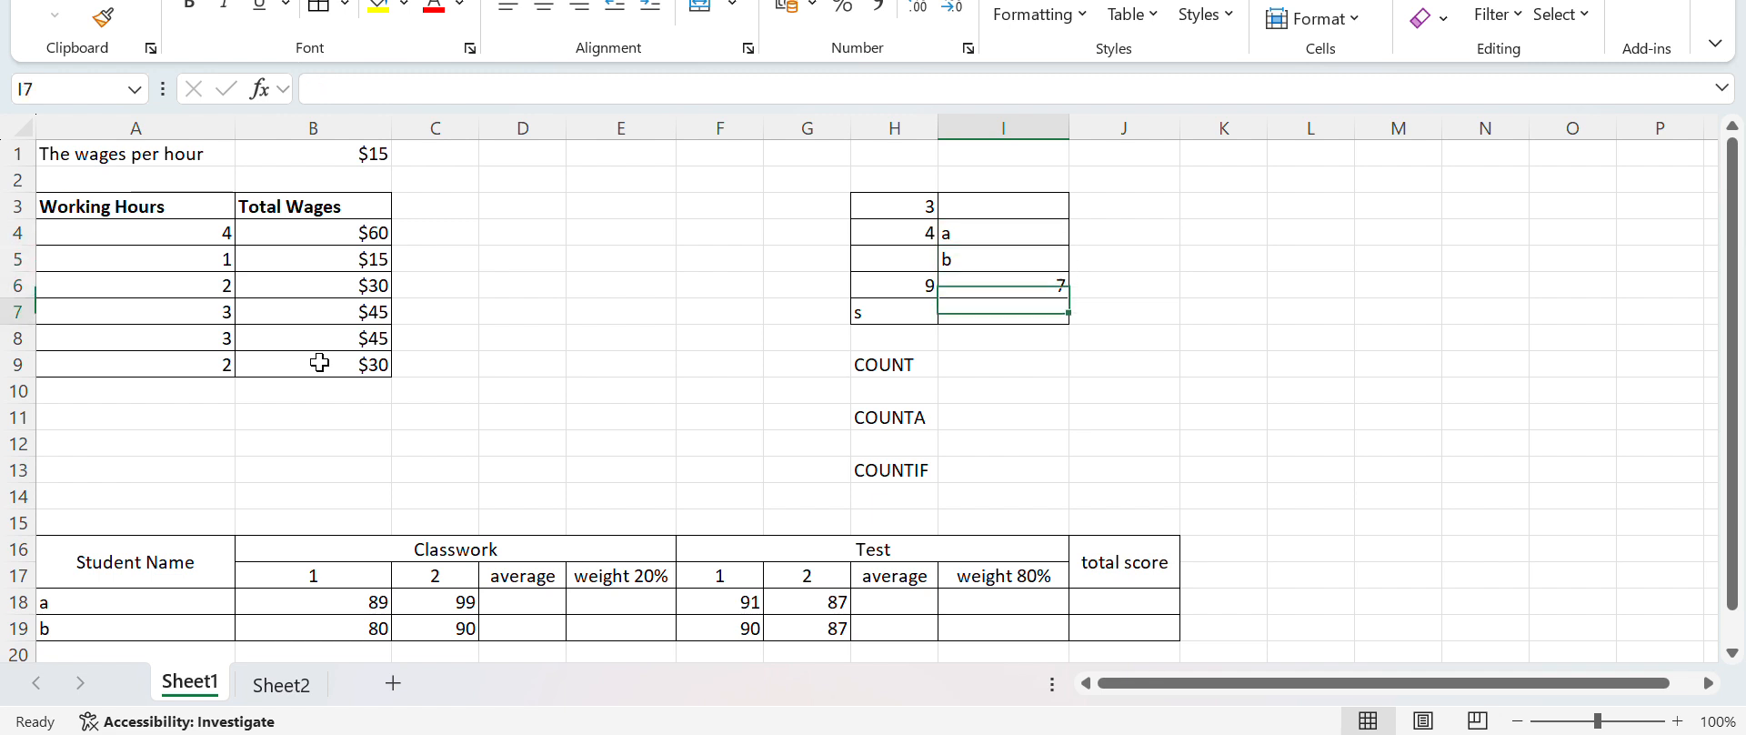
Enter the formula =COUNT(H3:I7) in I9, beside the COUNT label
key(Left)
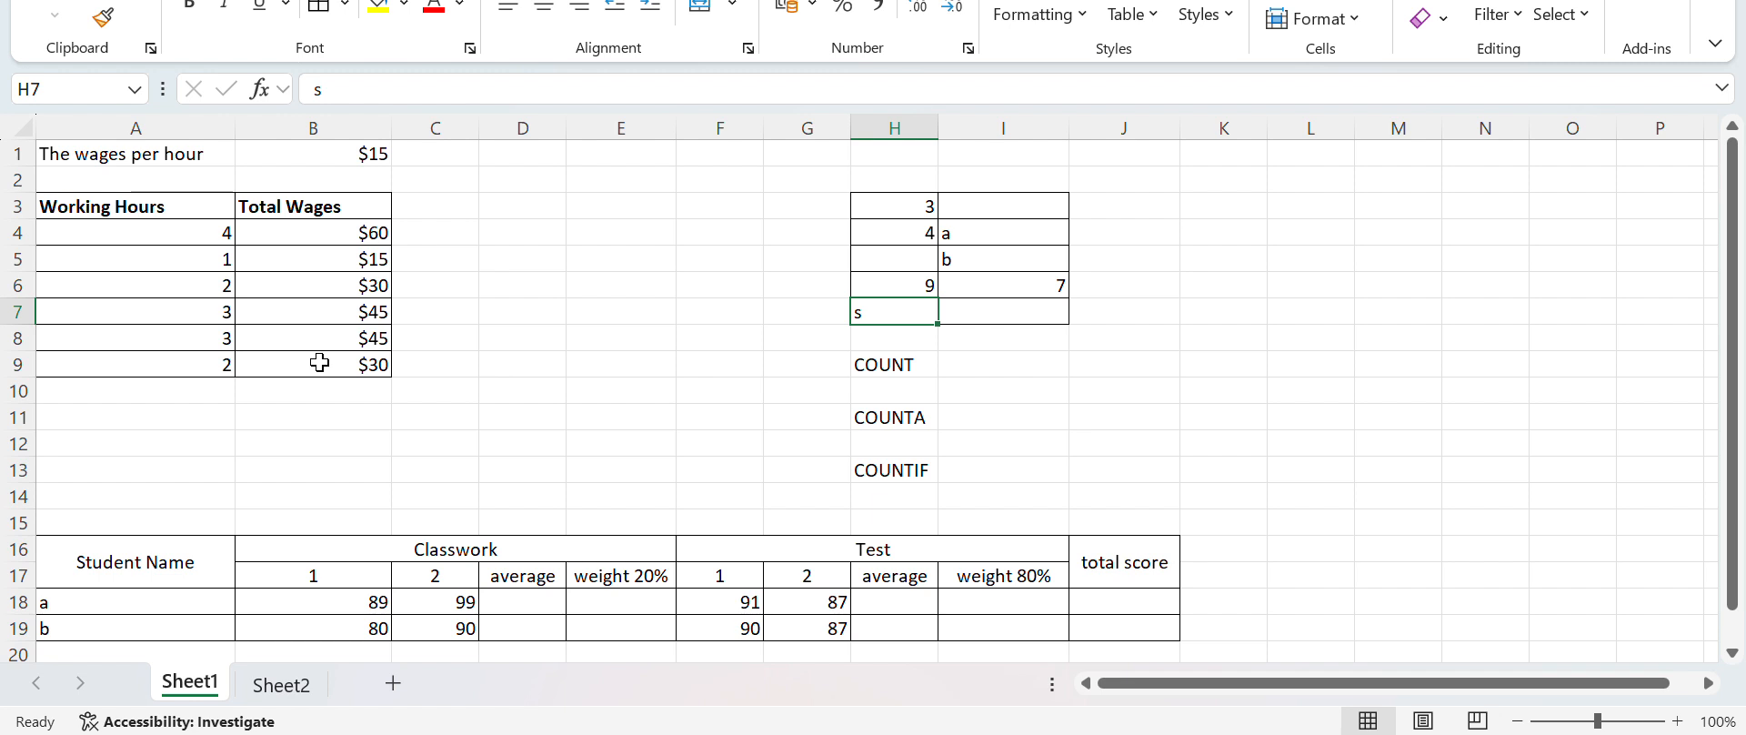
key(Down)
key(Down)
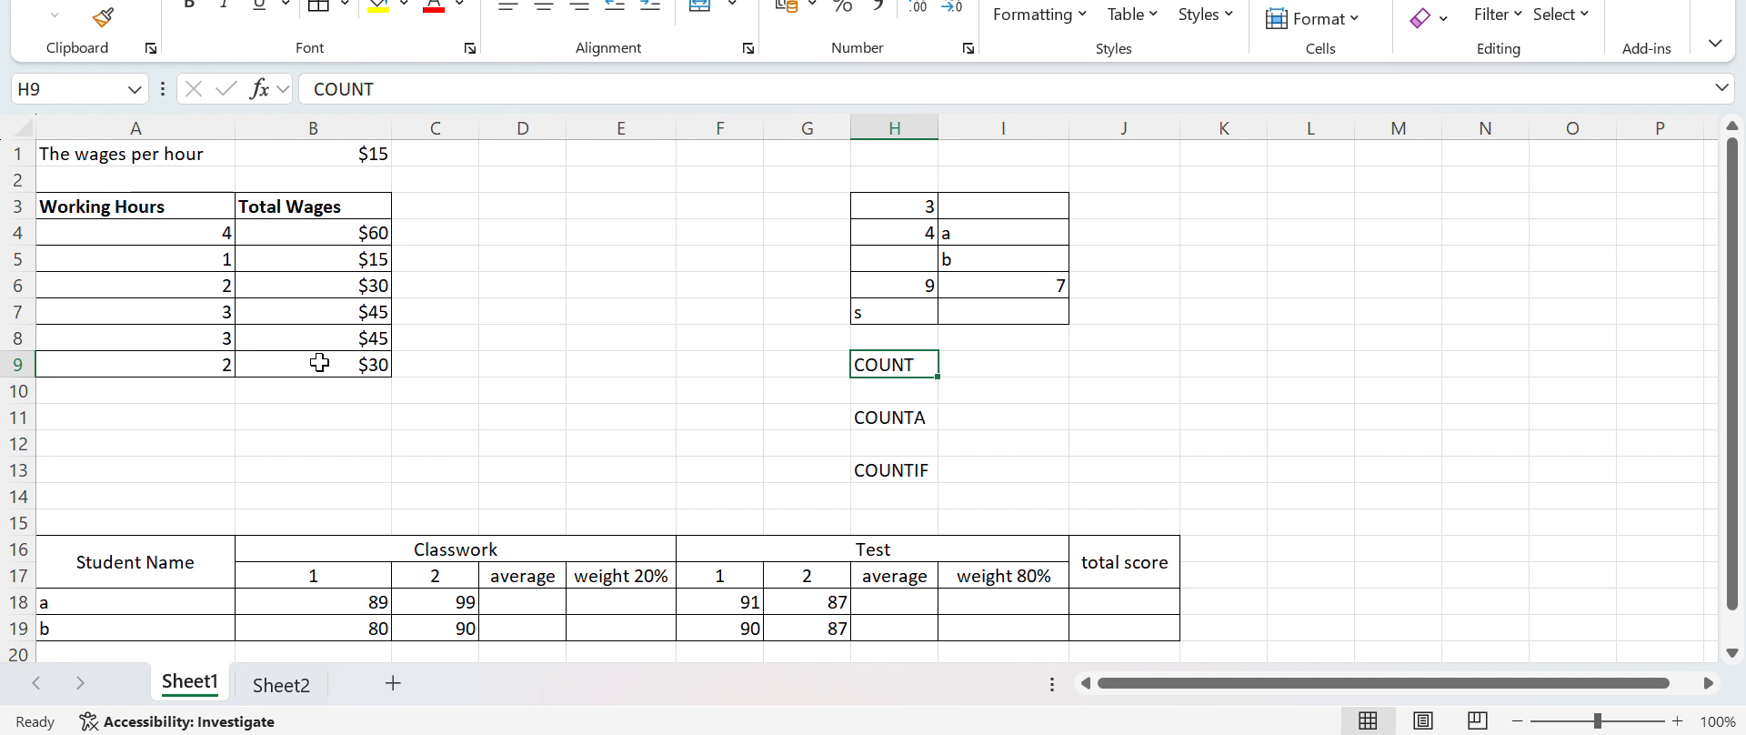
key(Right)
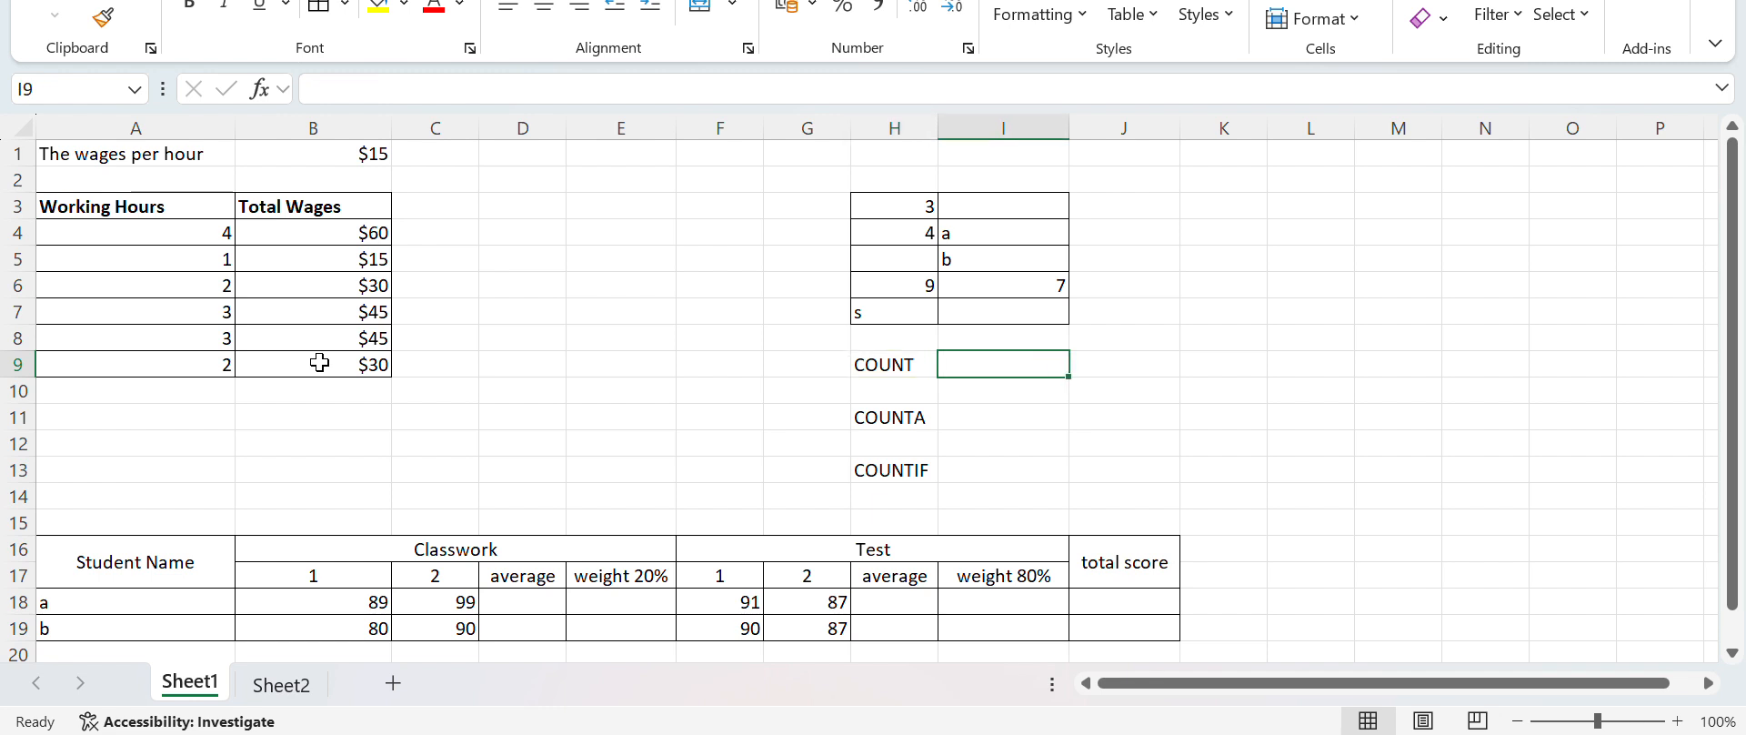
text(=)
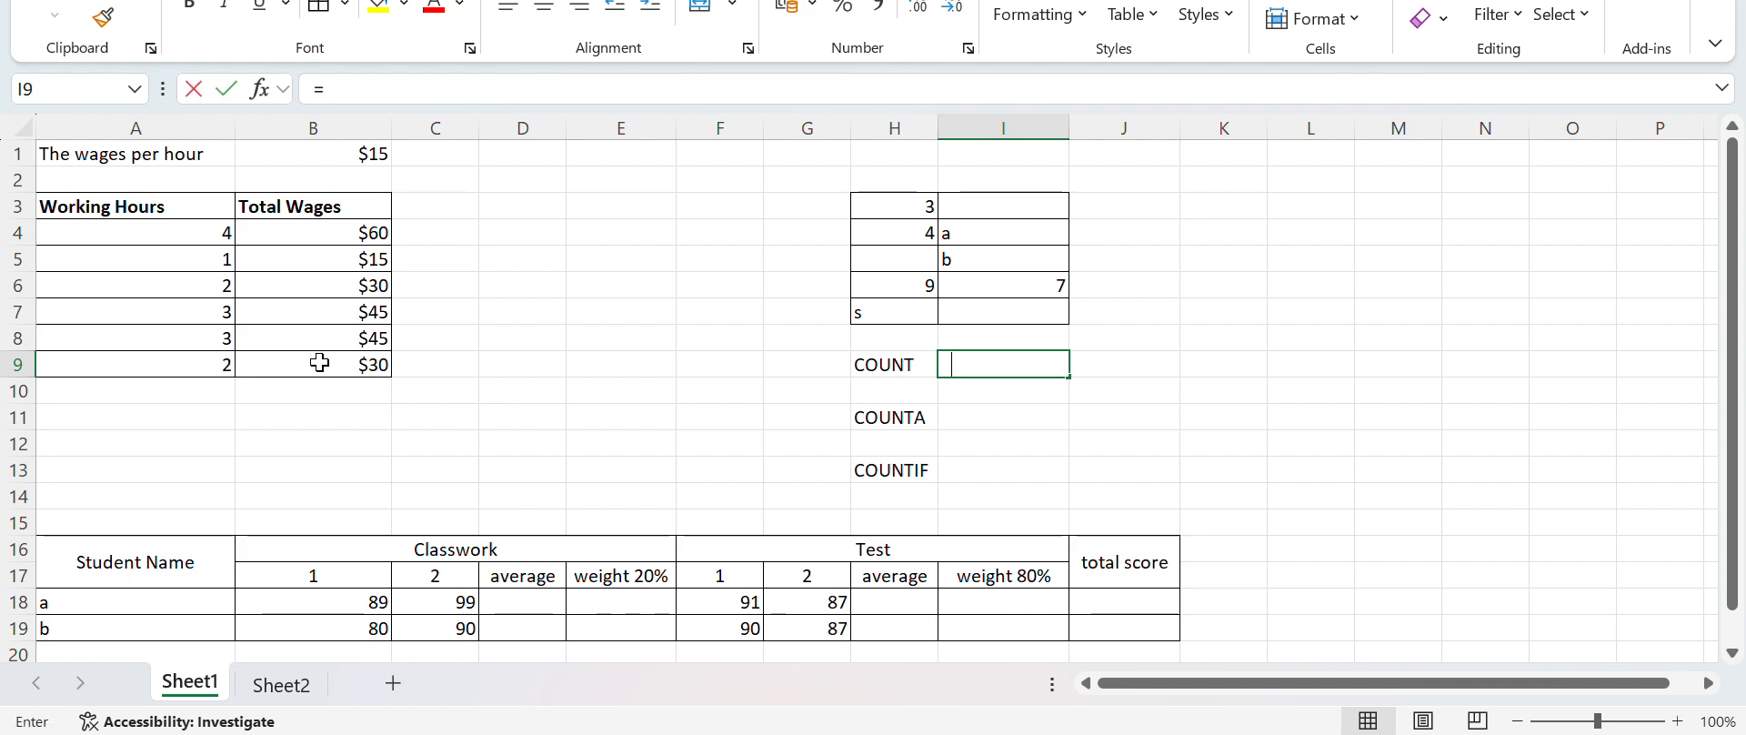
text(COU)
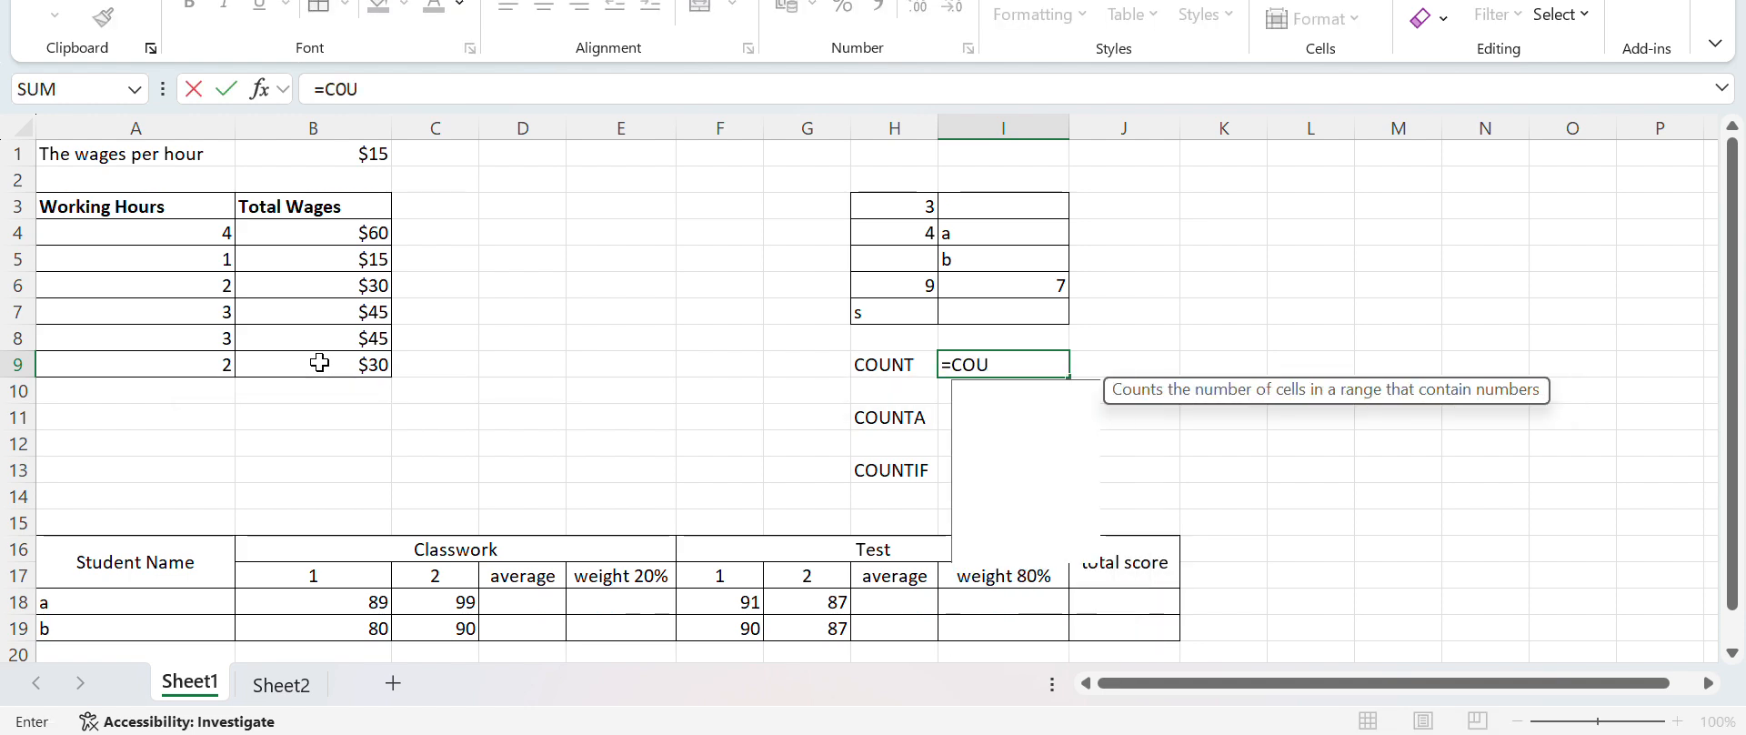
text(NT()
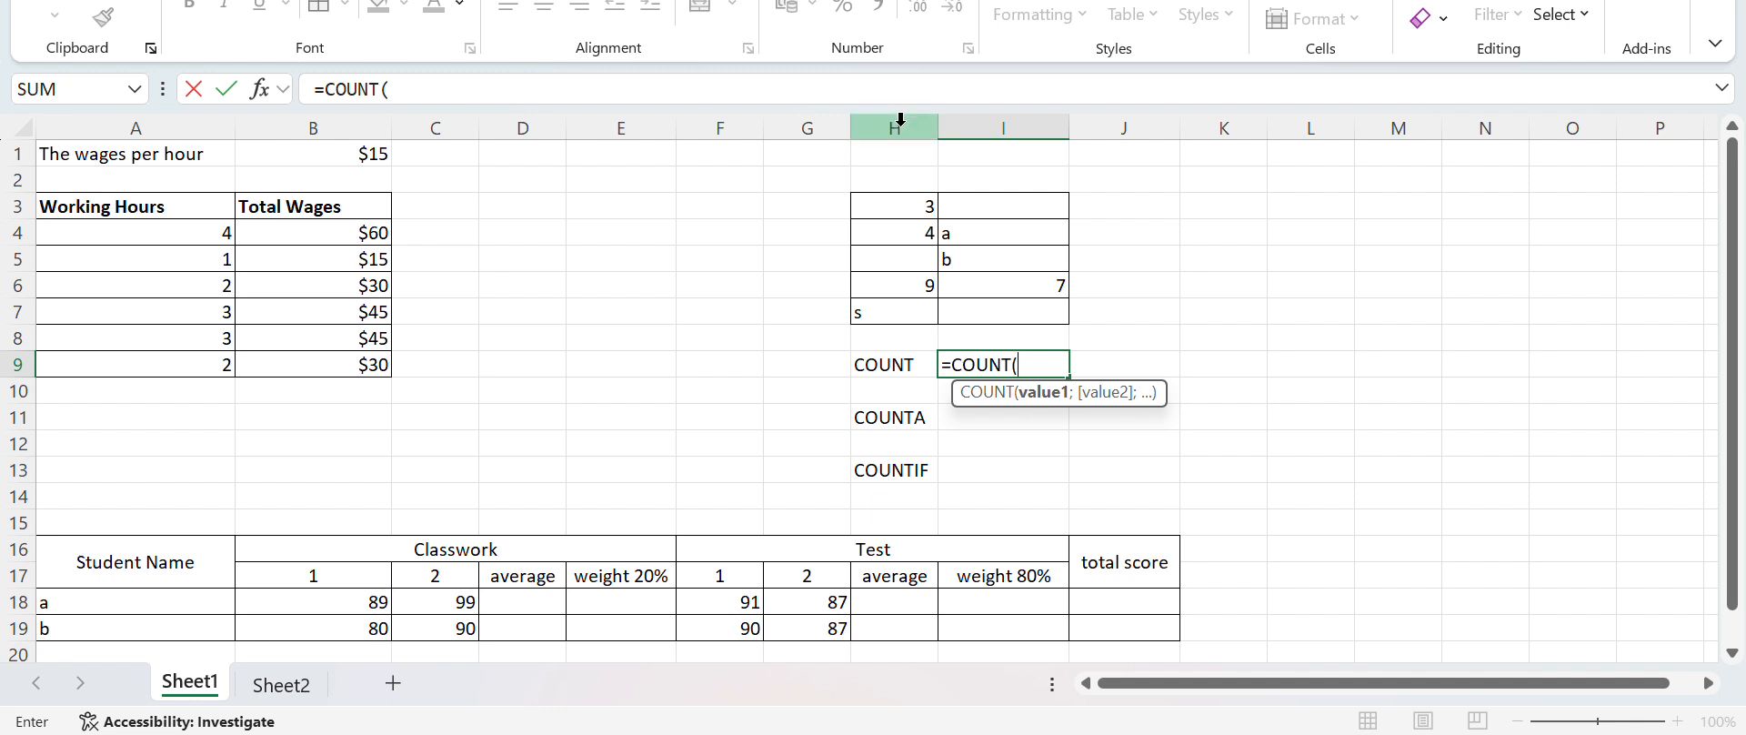
click(913, 207)
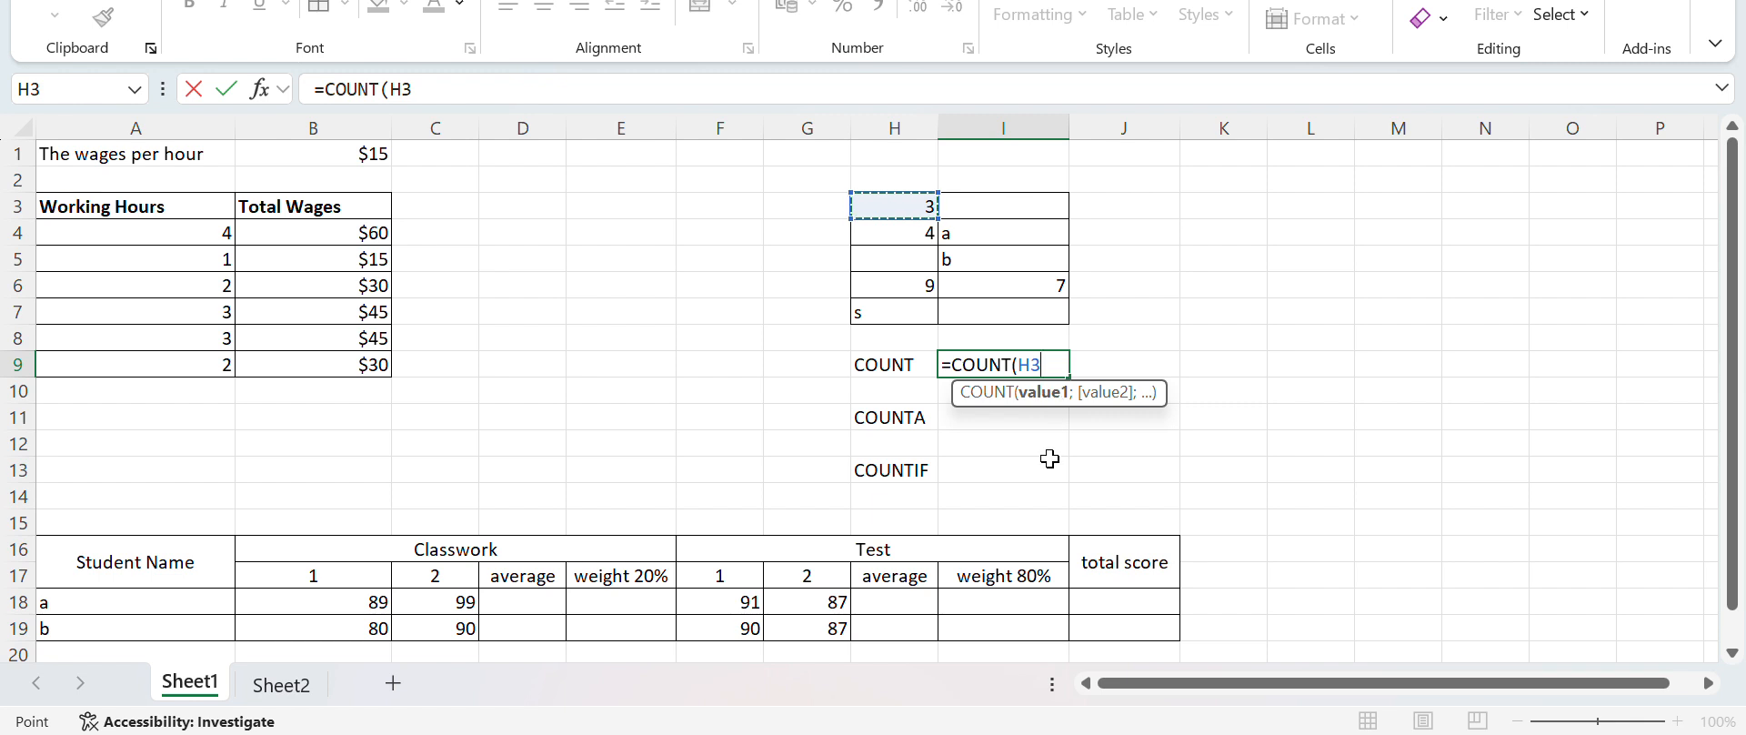
key(F8)
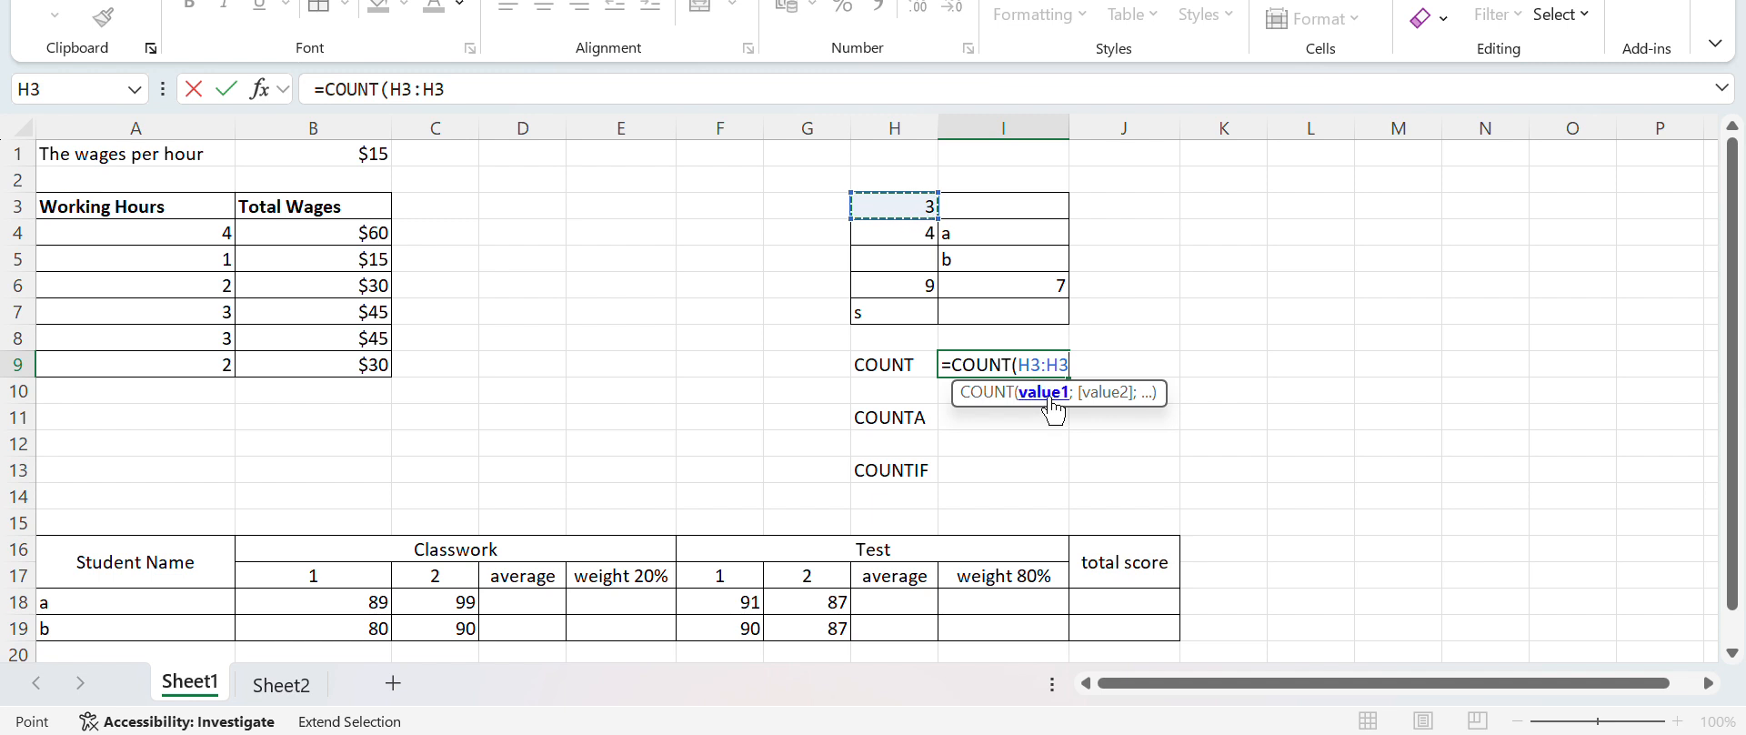
key(BackSpace)
key(BackSpace)
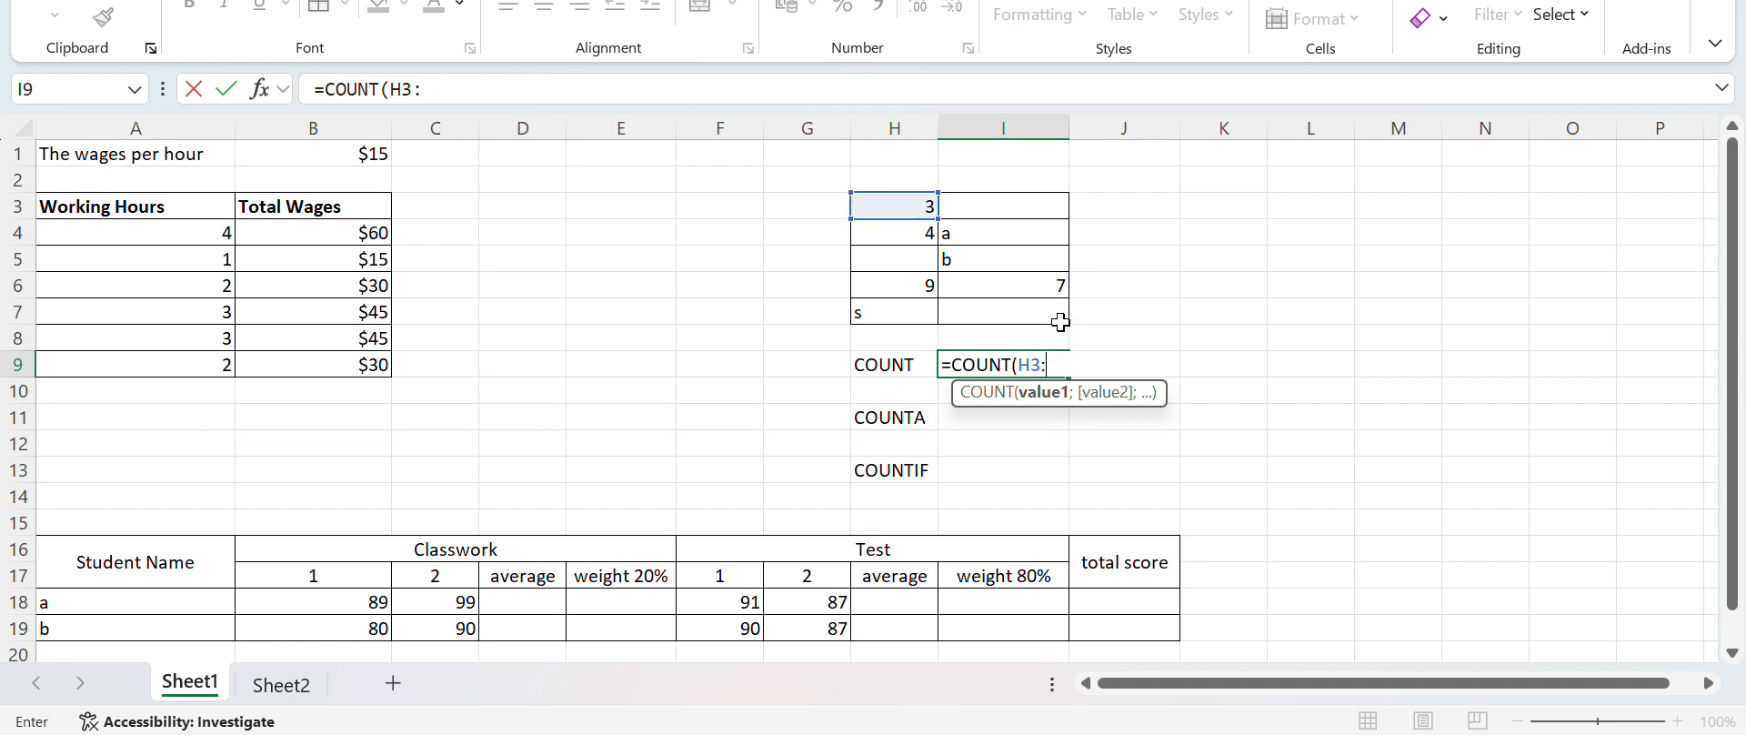
click(1040, 308)
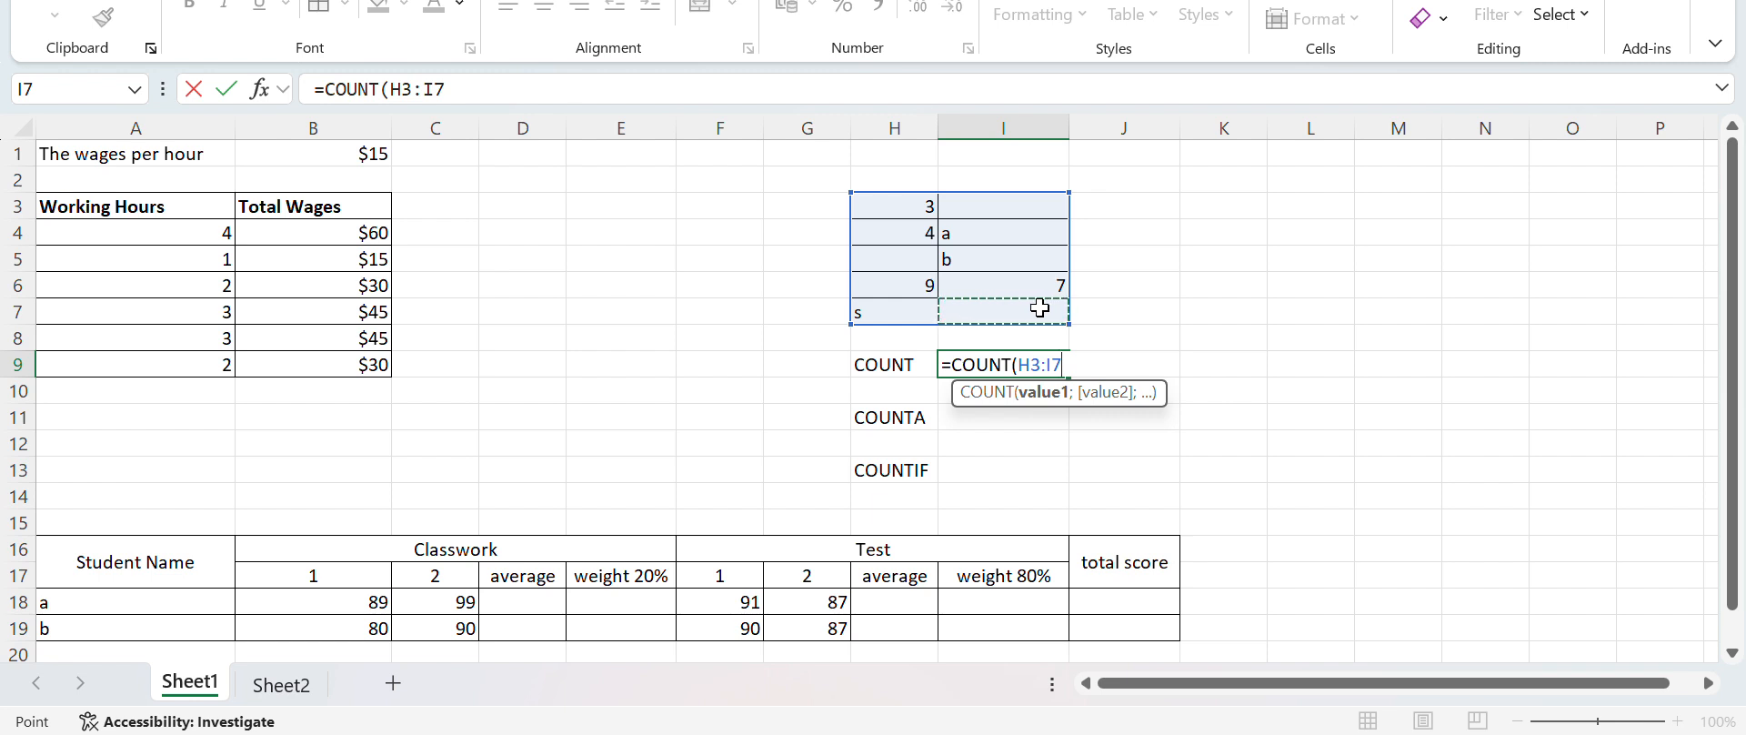
text())
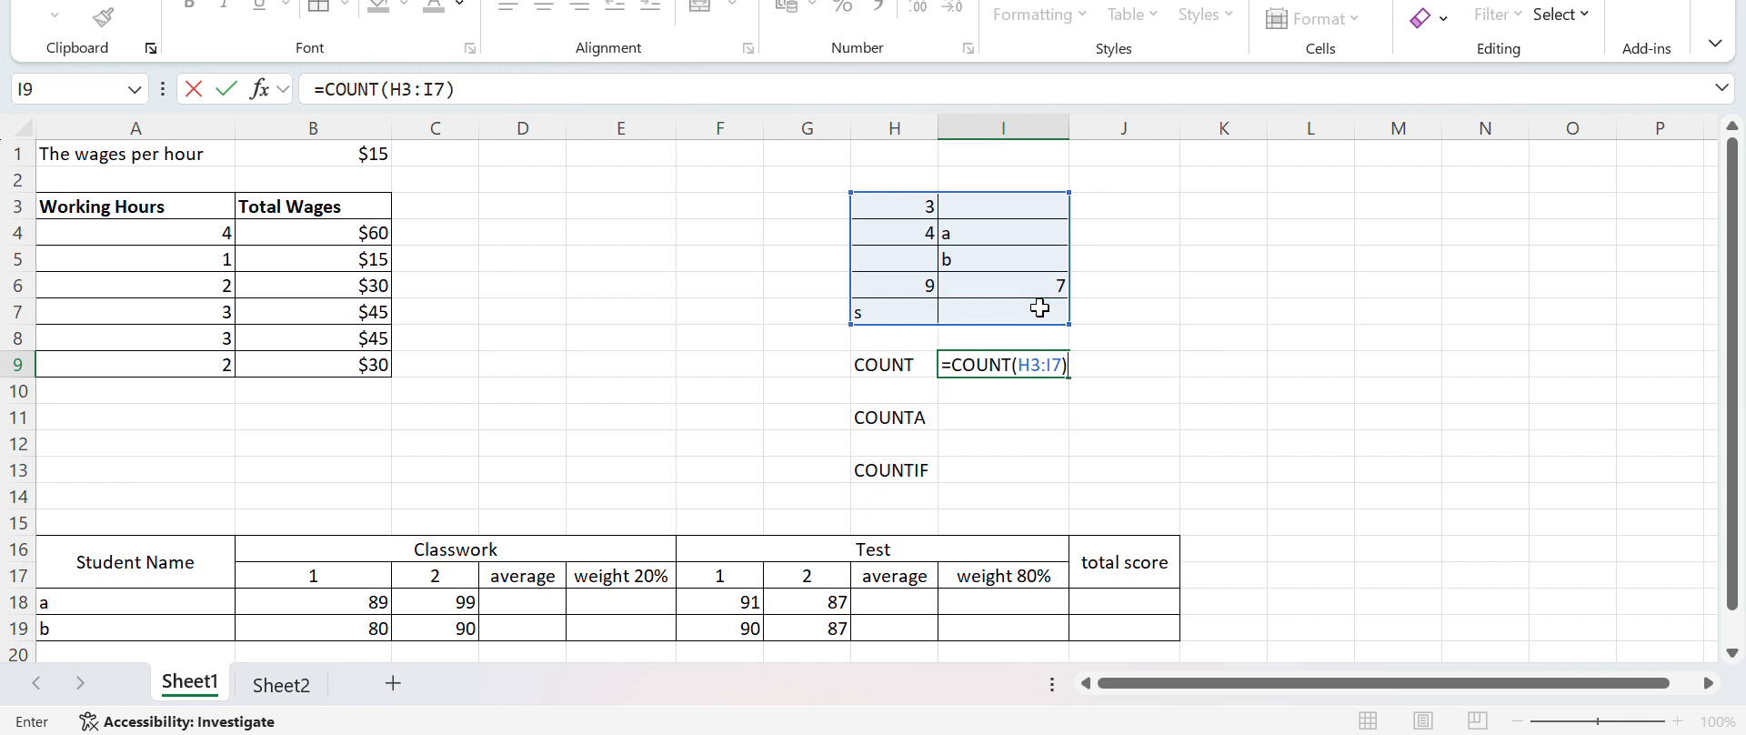
key(Return)
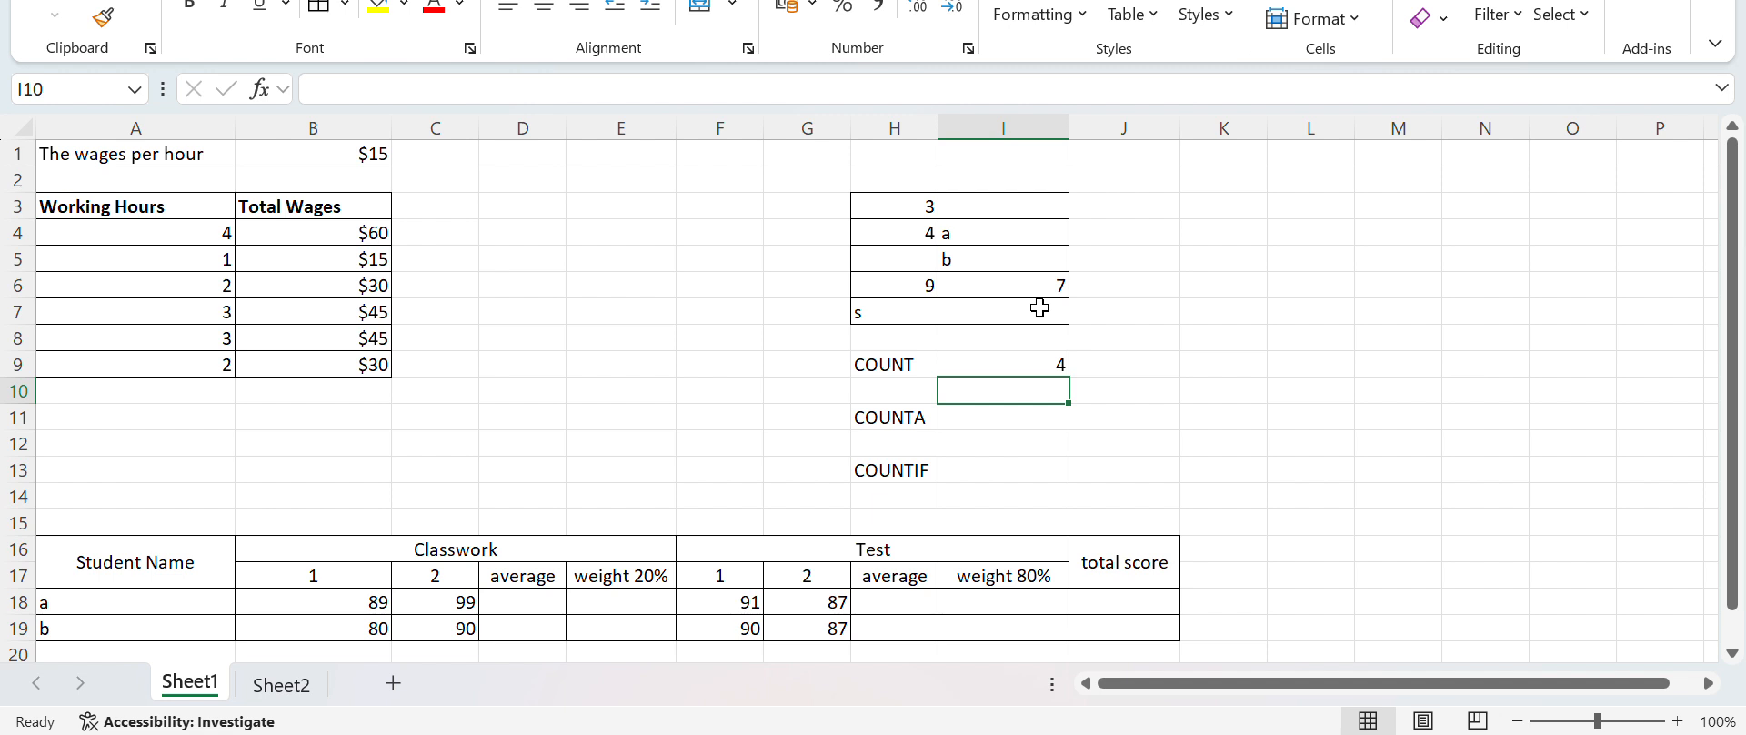
Write the note "how many cells that have number in it" in I10, under the COUNT result
text(how many c)
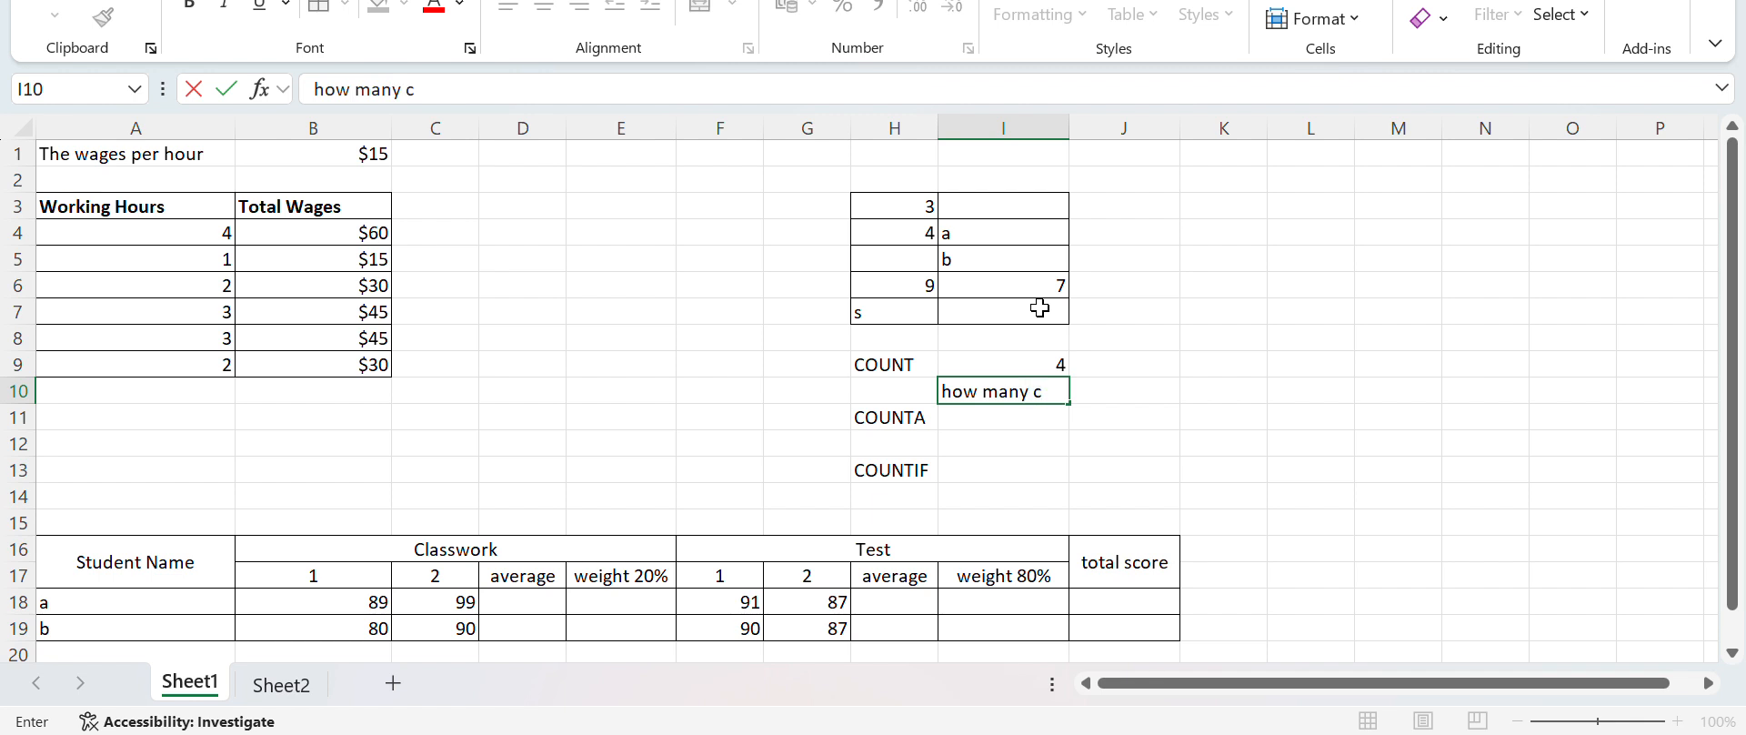
text(ells that )
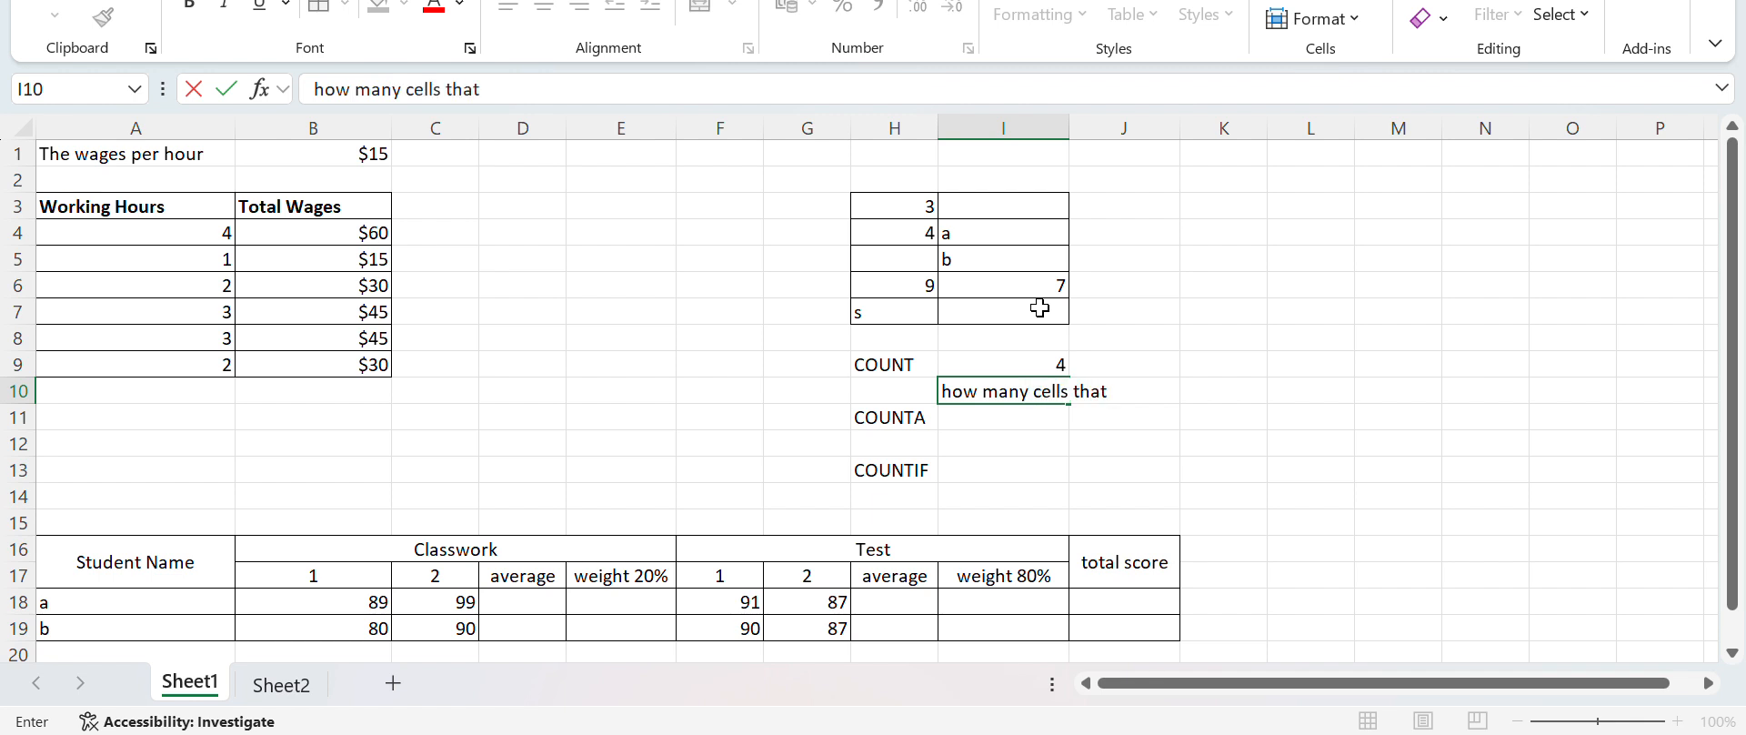
text(have num)
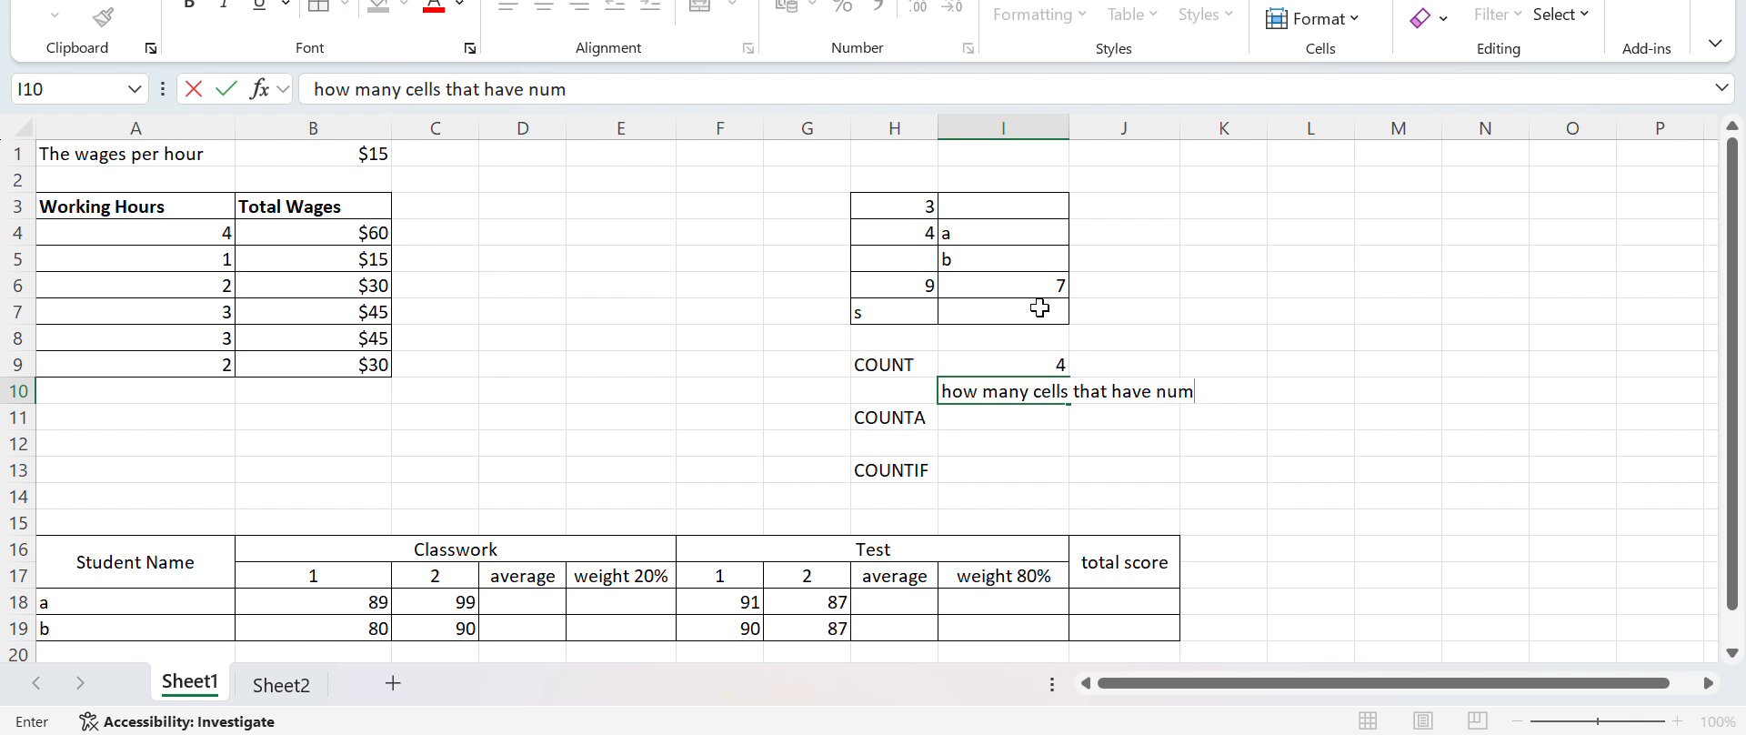
text(ber in it)
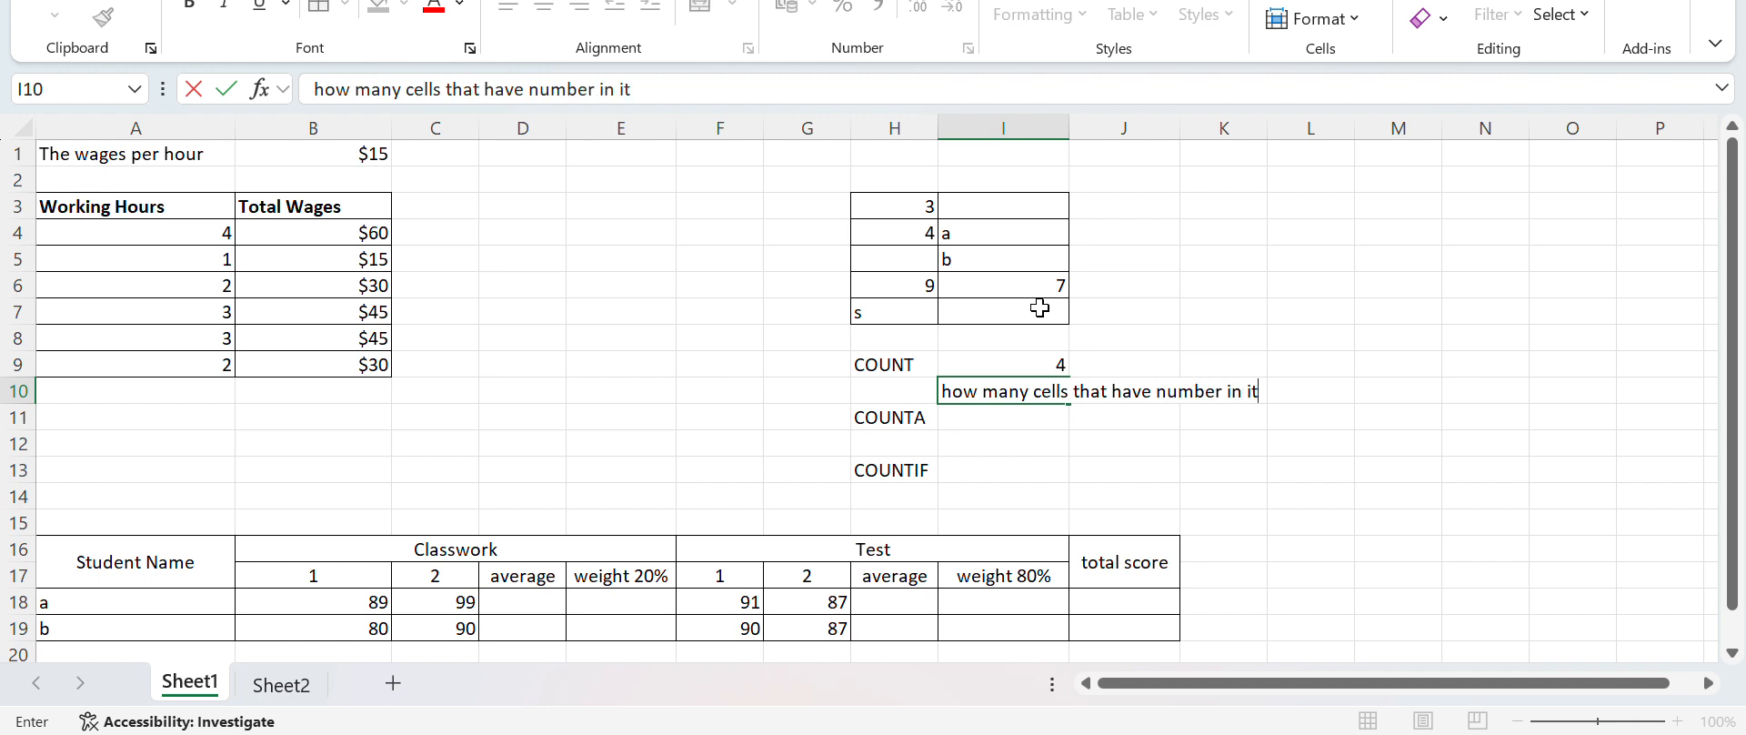
key(Return)
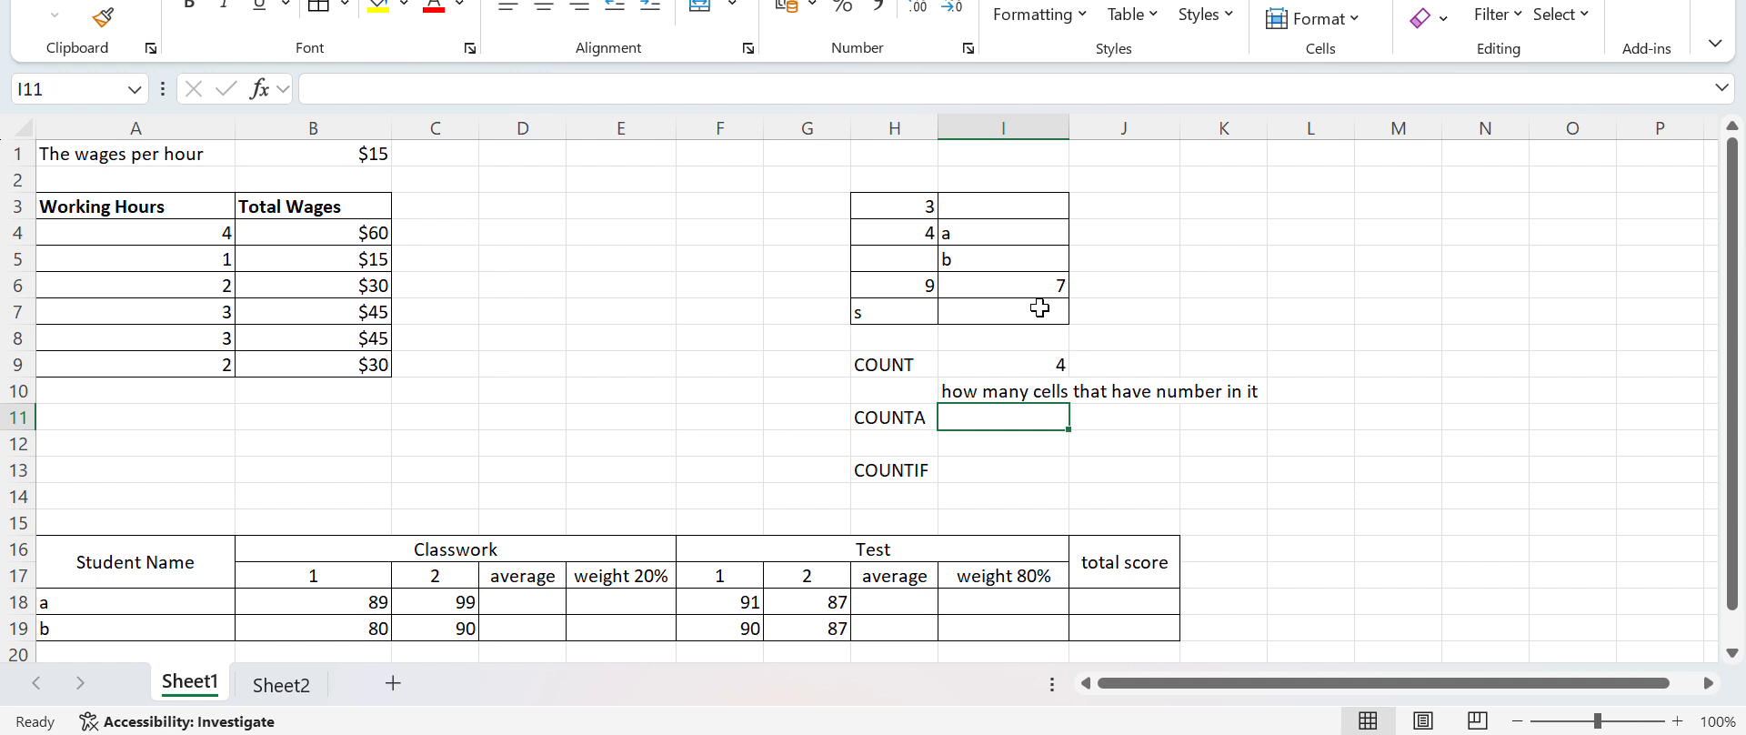
Write the note "how many cells that have value in it" in I12, leaving I11 empty
key(Return)
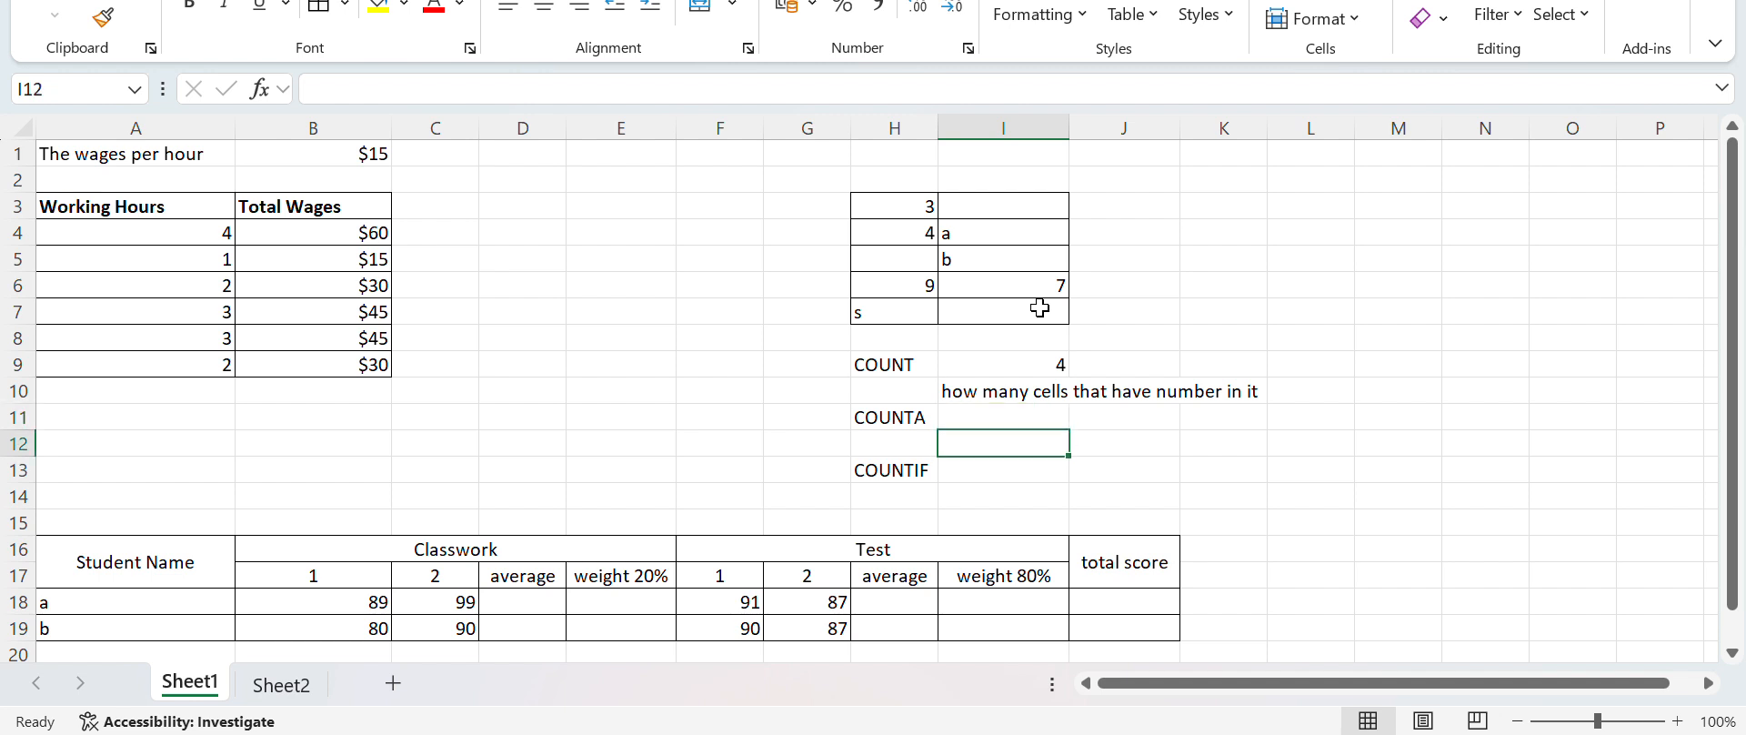
text(how many )
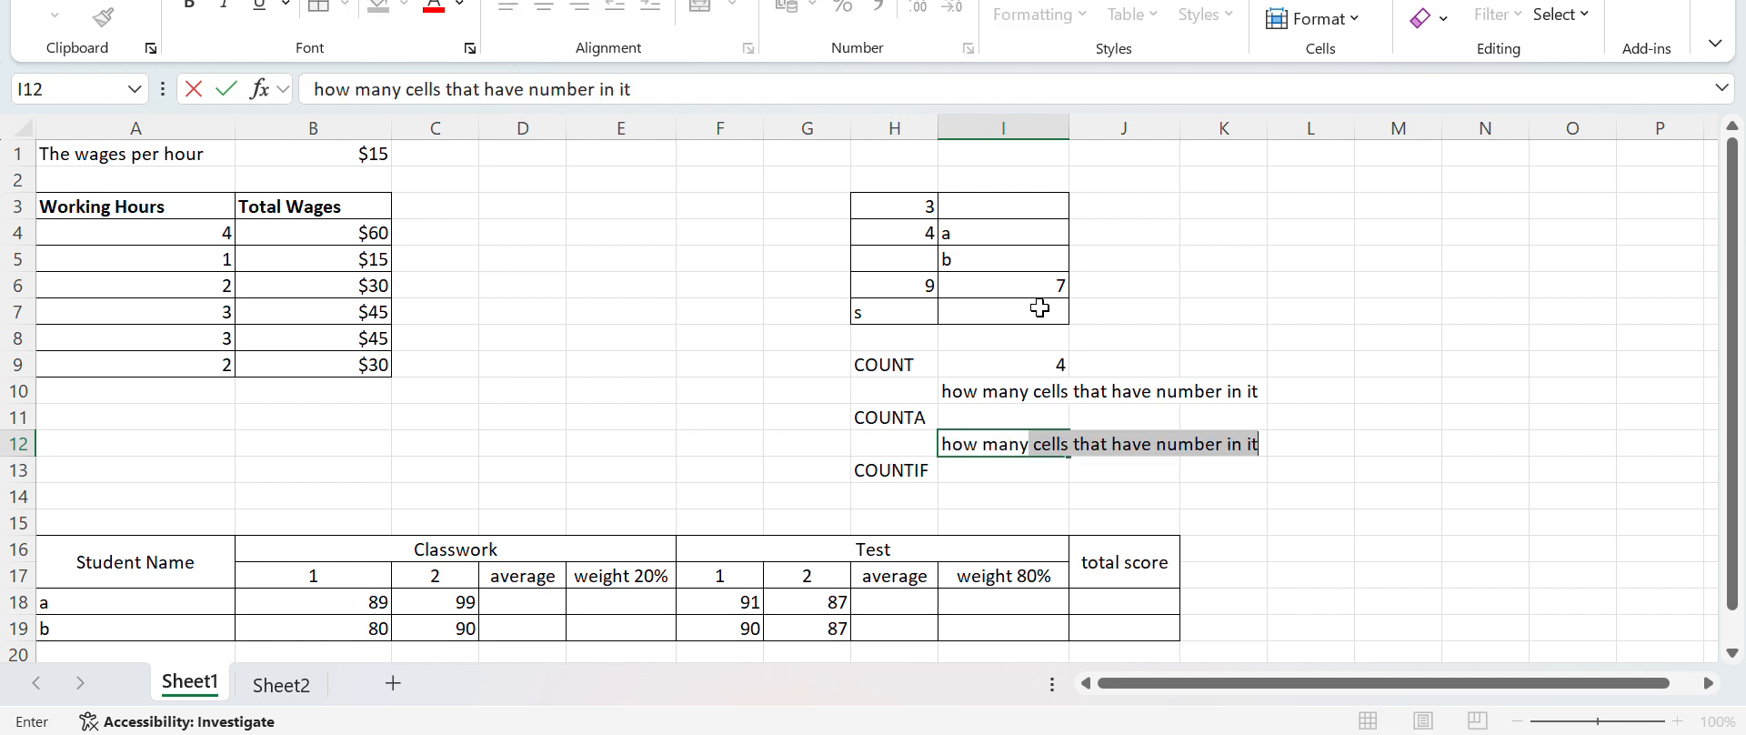
text(cells that have va)
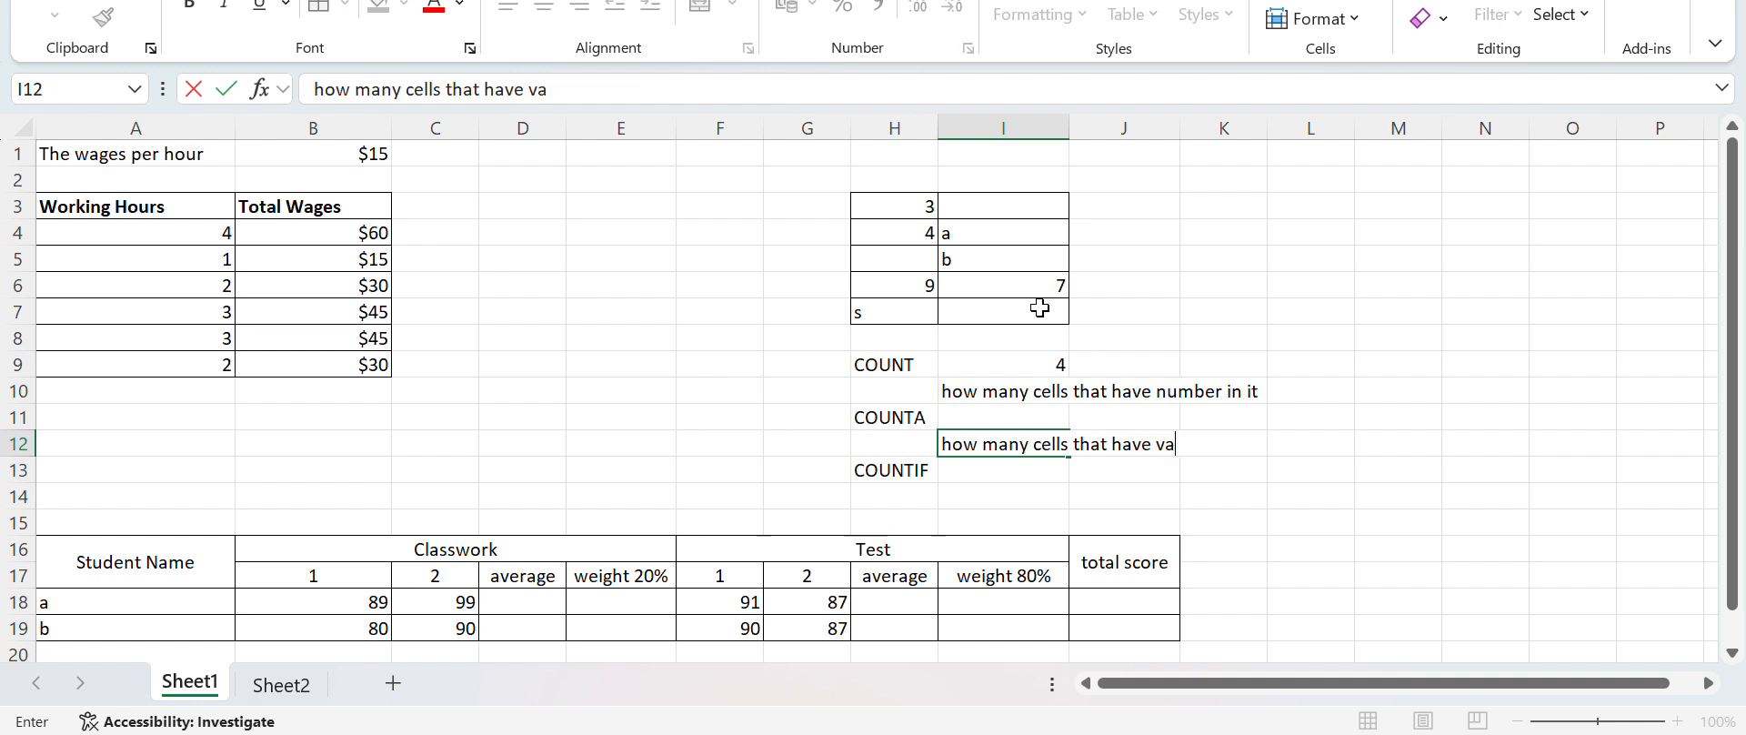
text(lue in it)
key(Return)
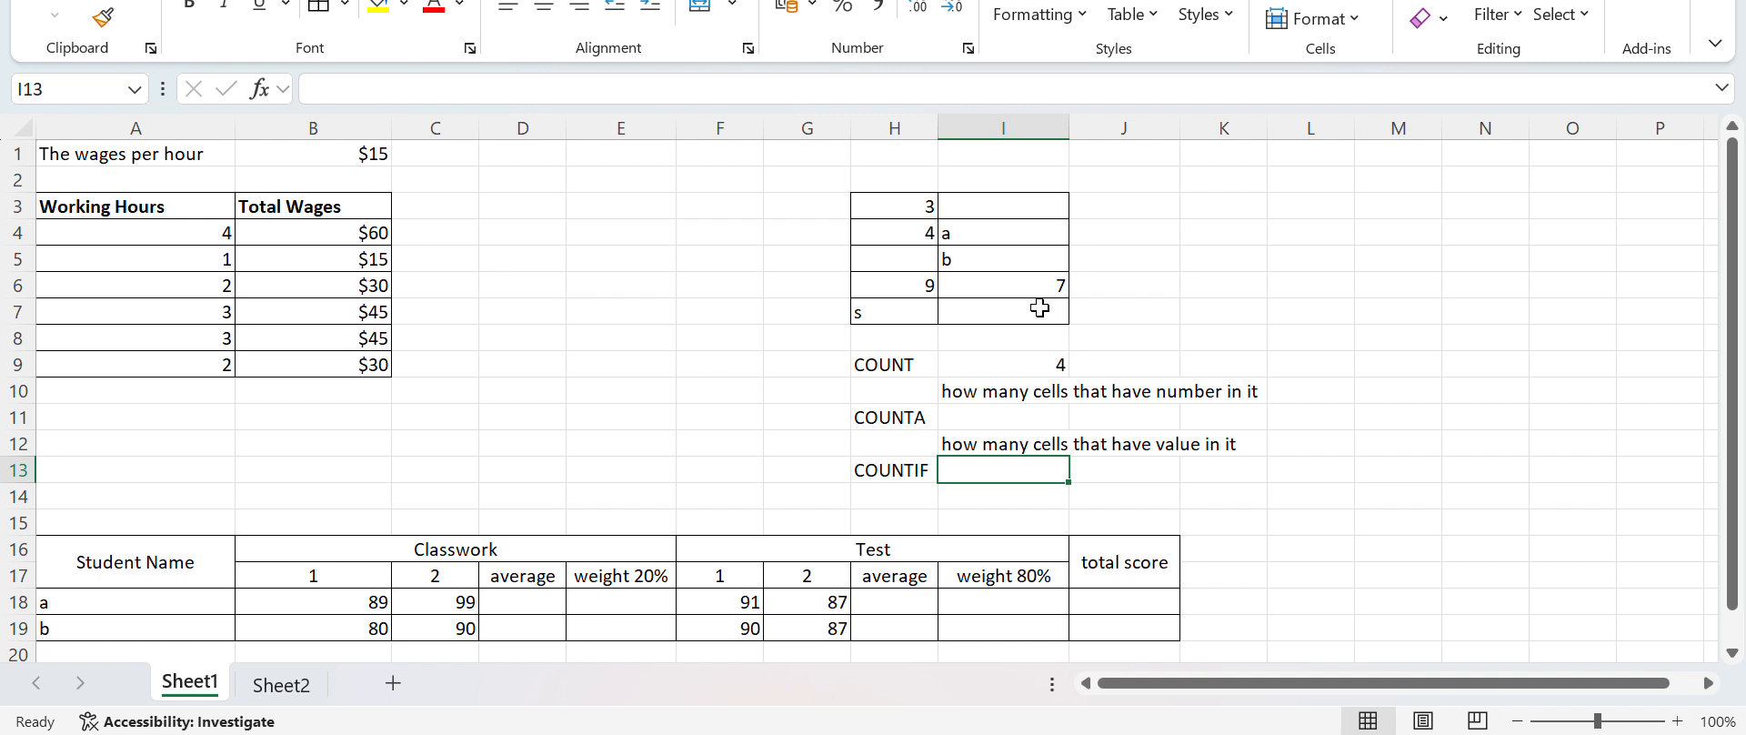
Enter the formula =COUNTA(H3:I7) in I11, beside the COUNTA label
key(Up)
key(Up)
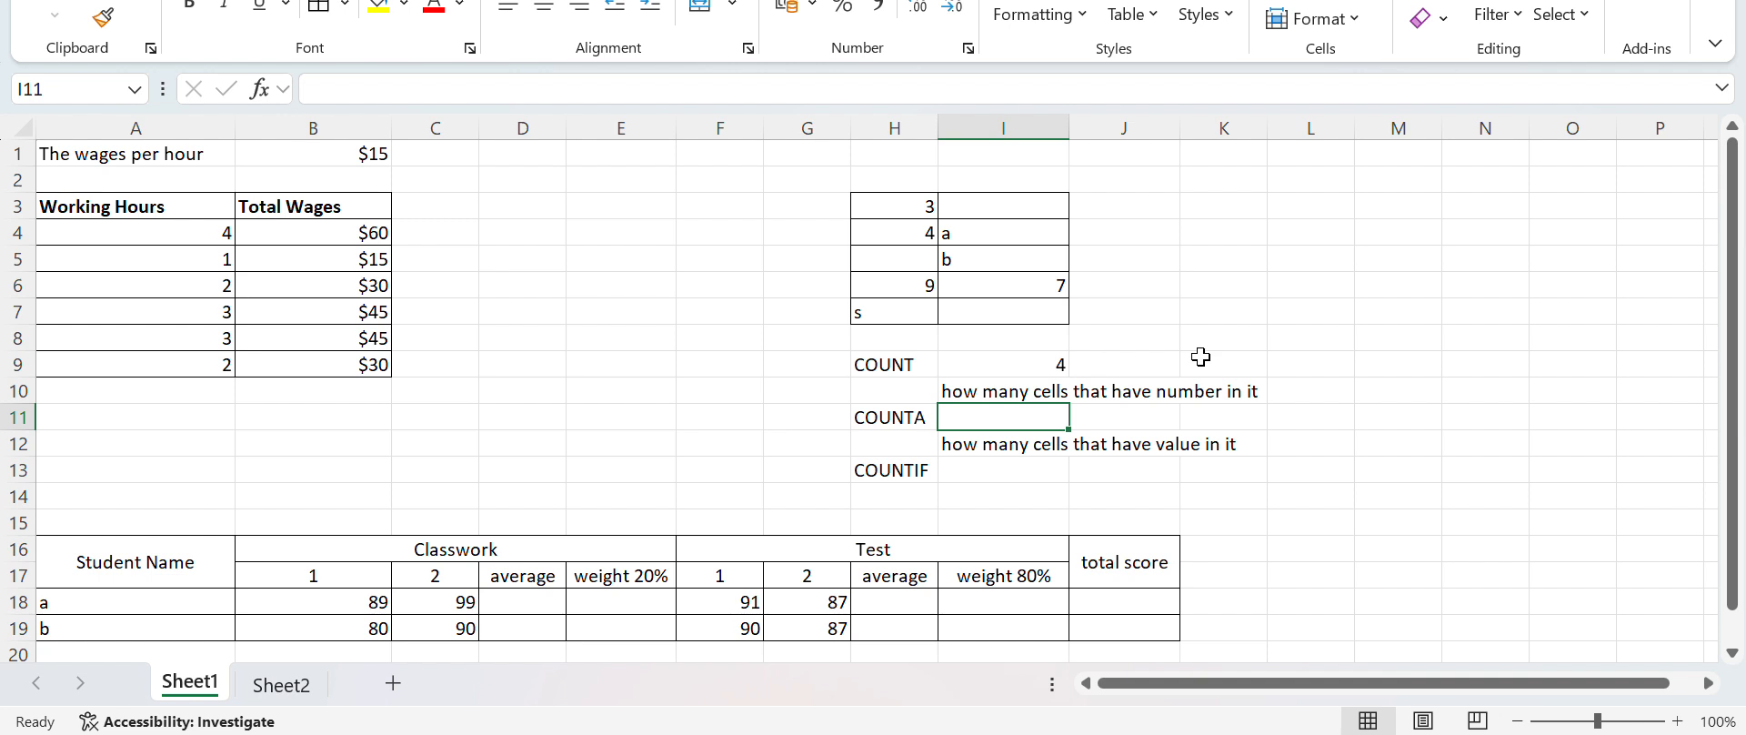
text(=COU)
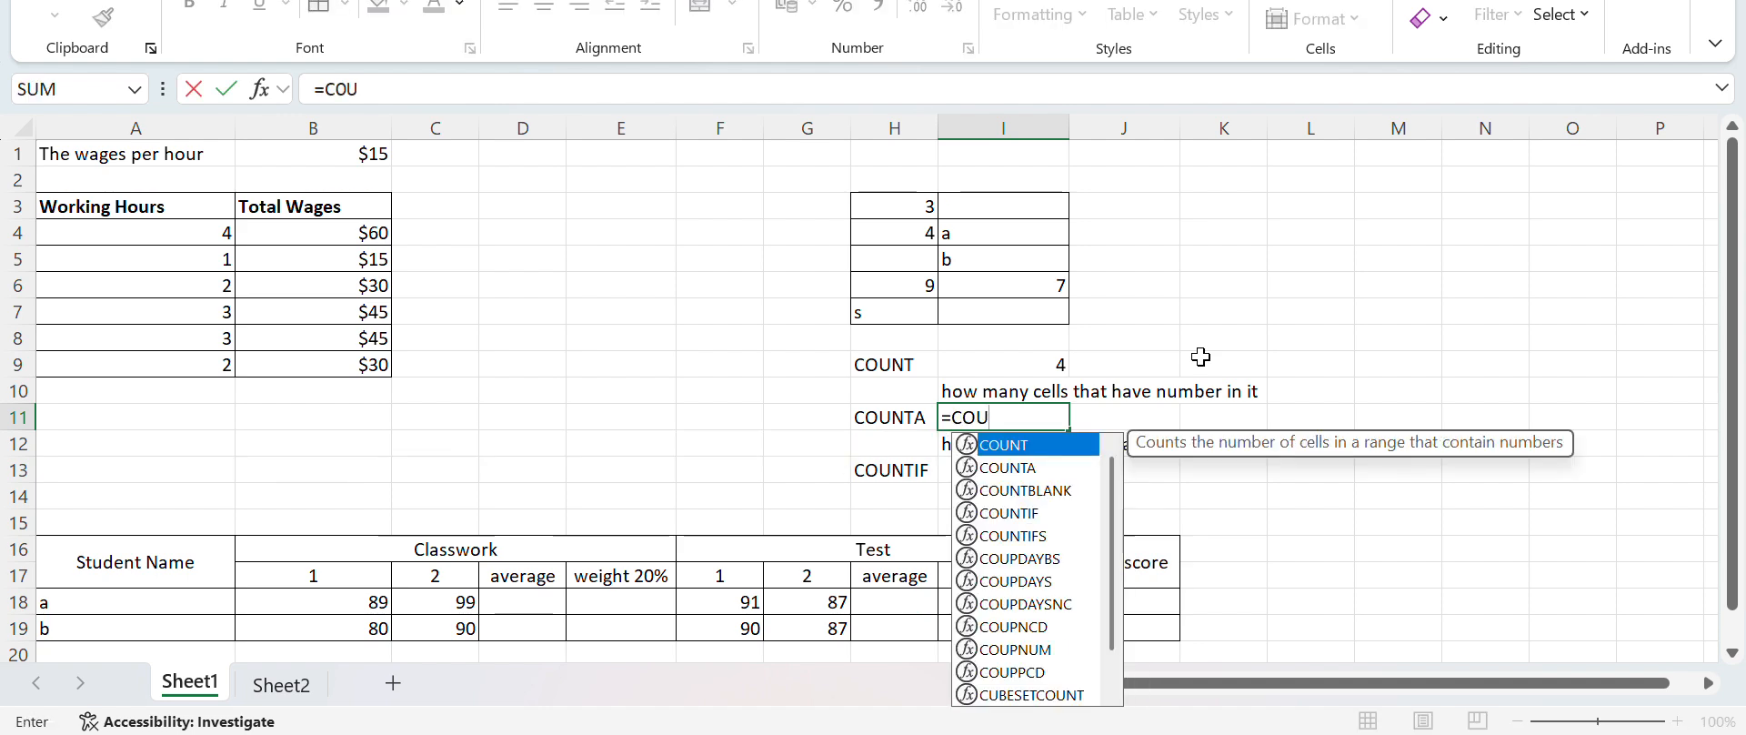
text(NTAA)
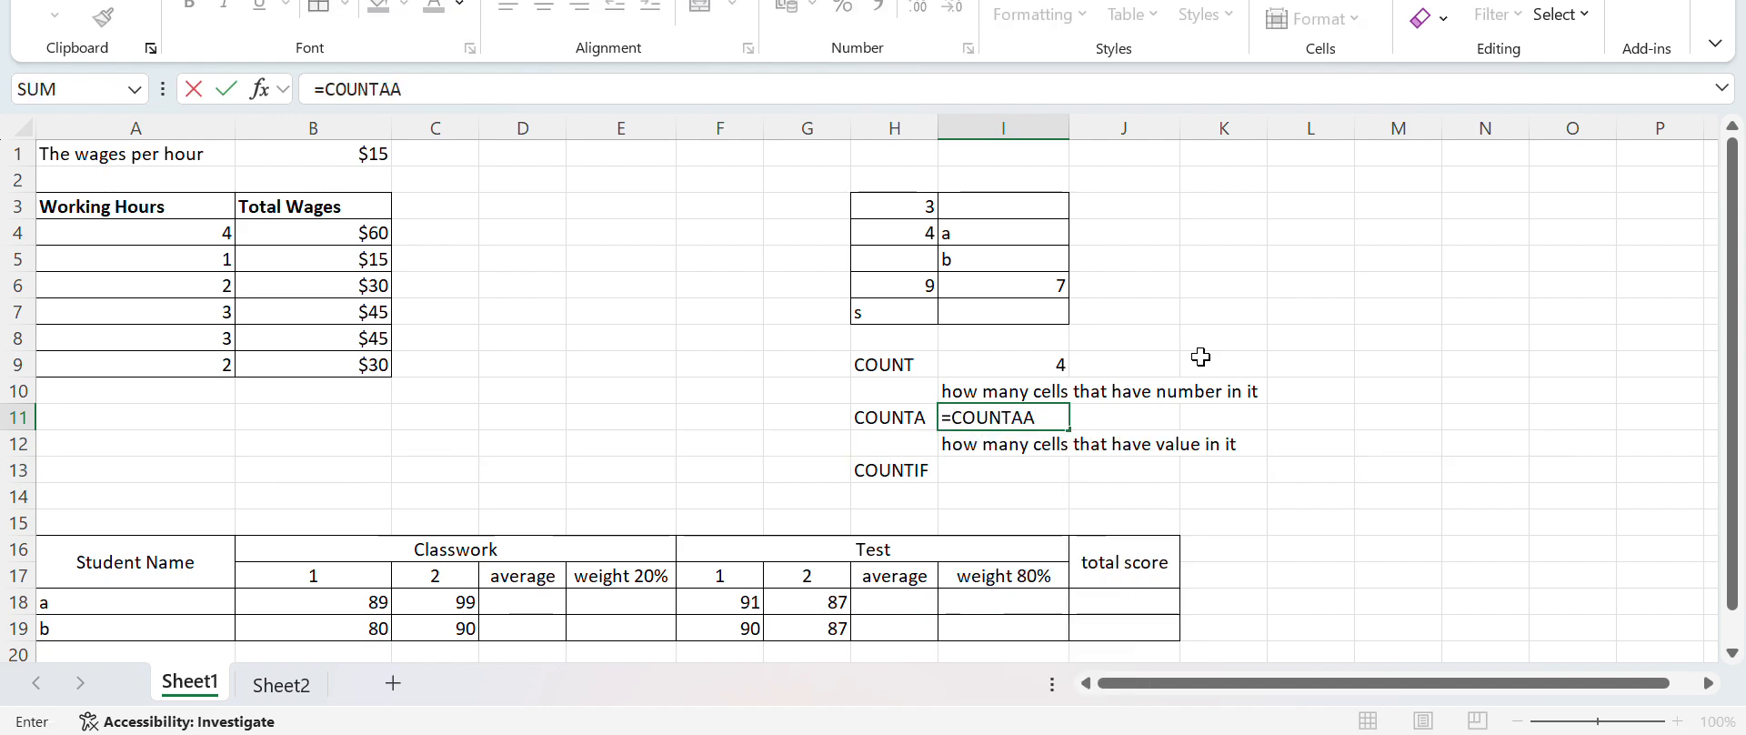
key(BackSpace)
text(()
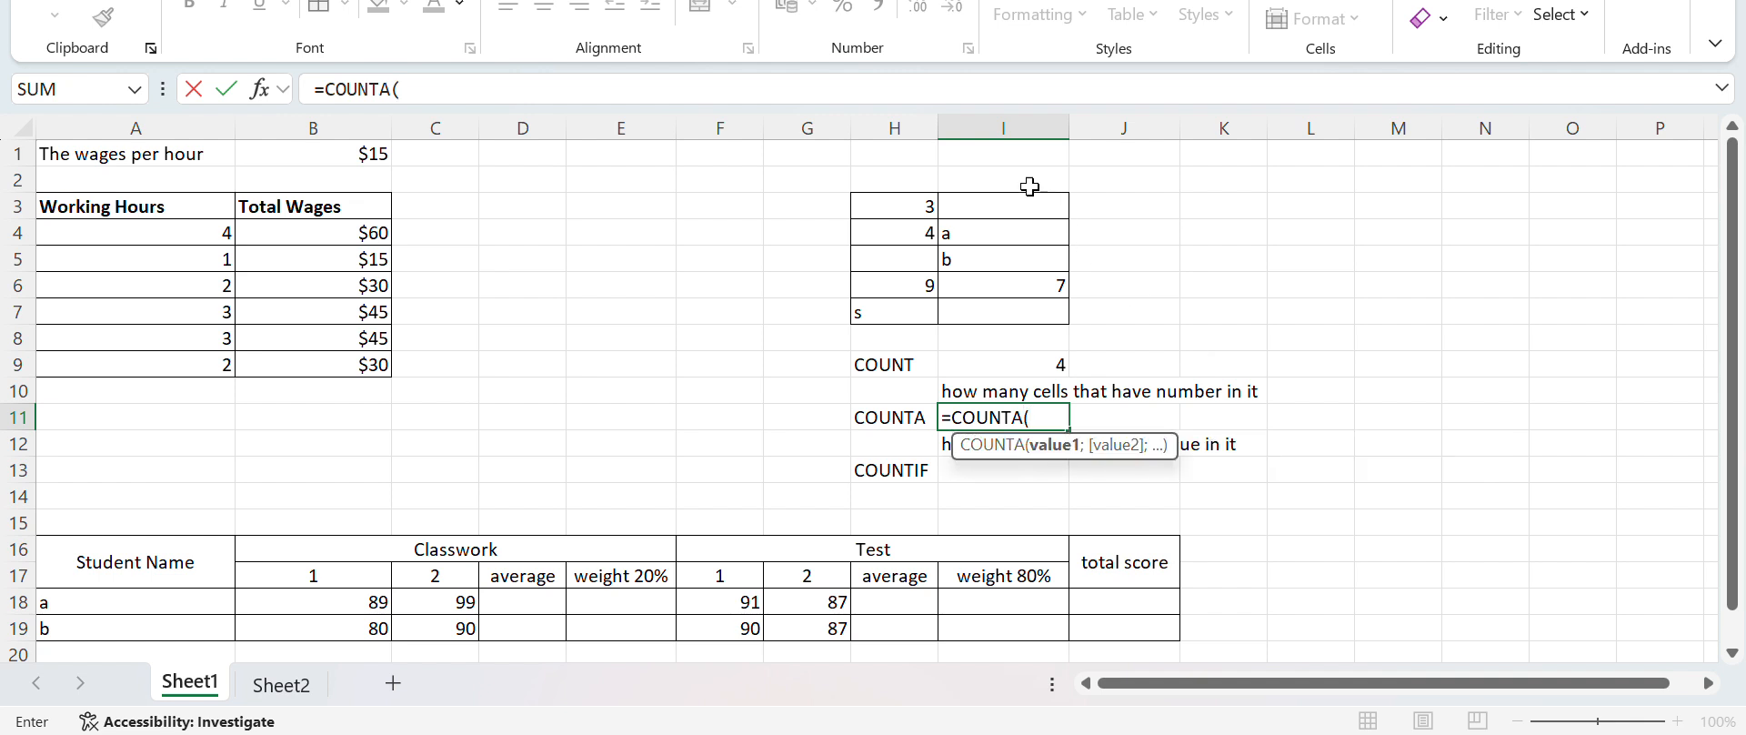
click(882, 206)
key(F8)
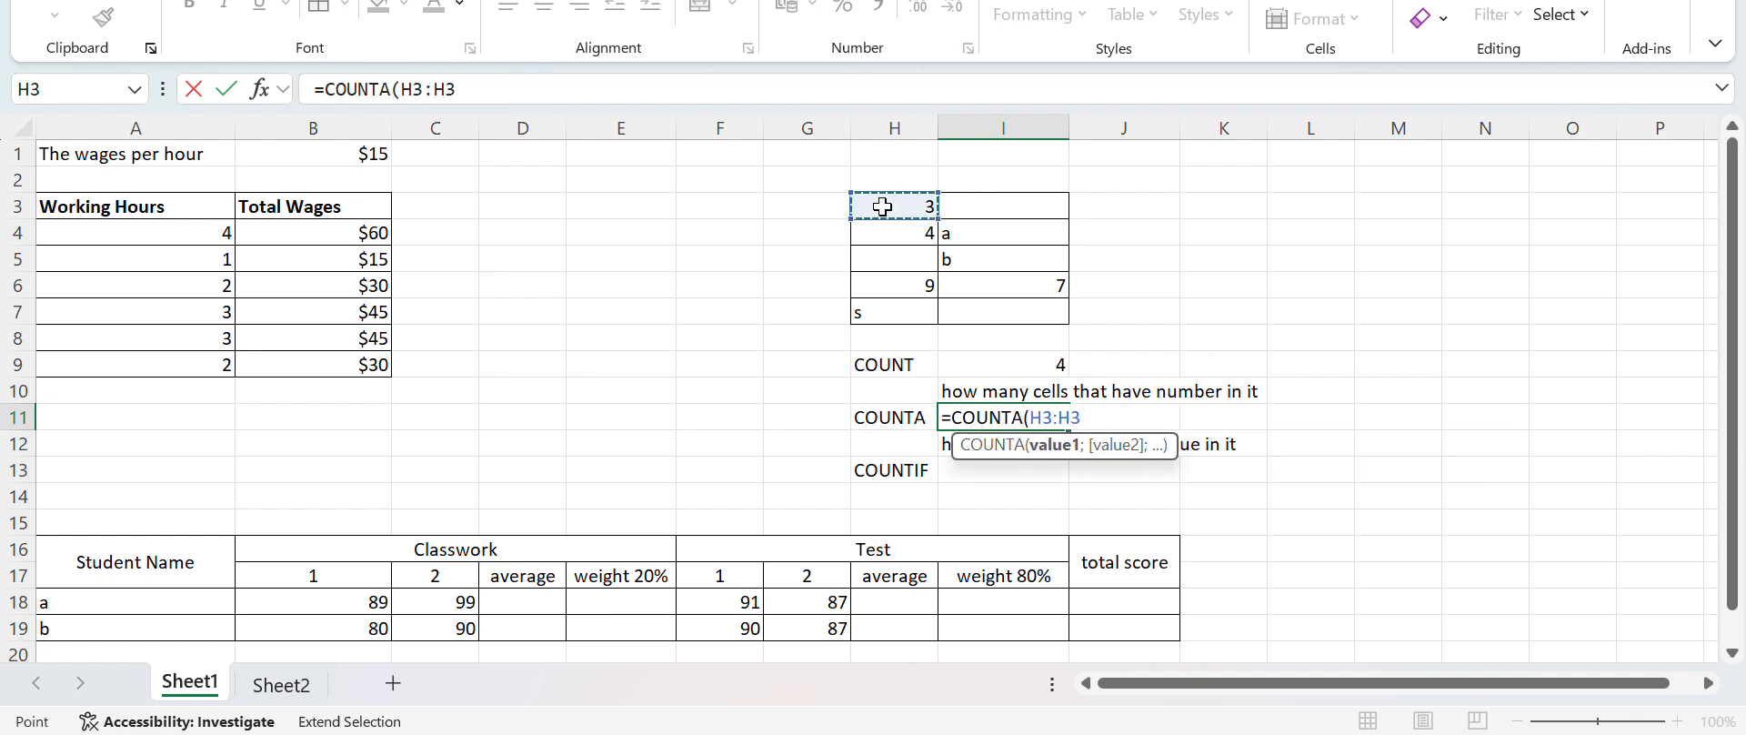
click(1024, 318)
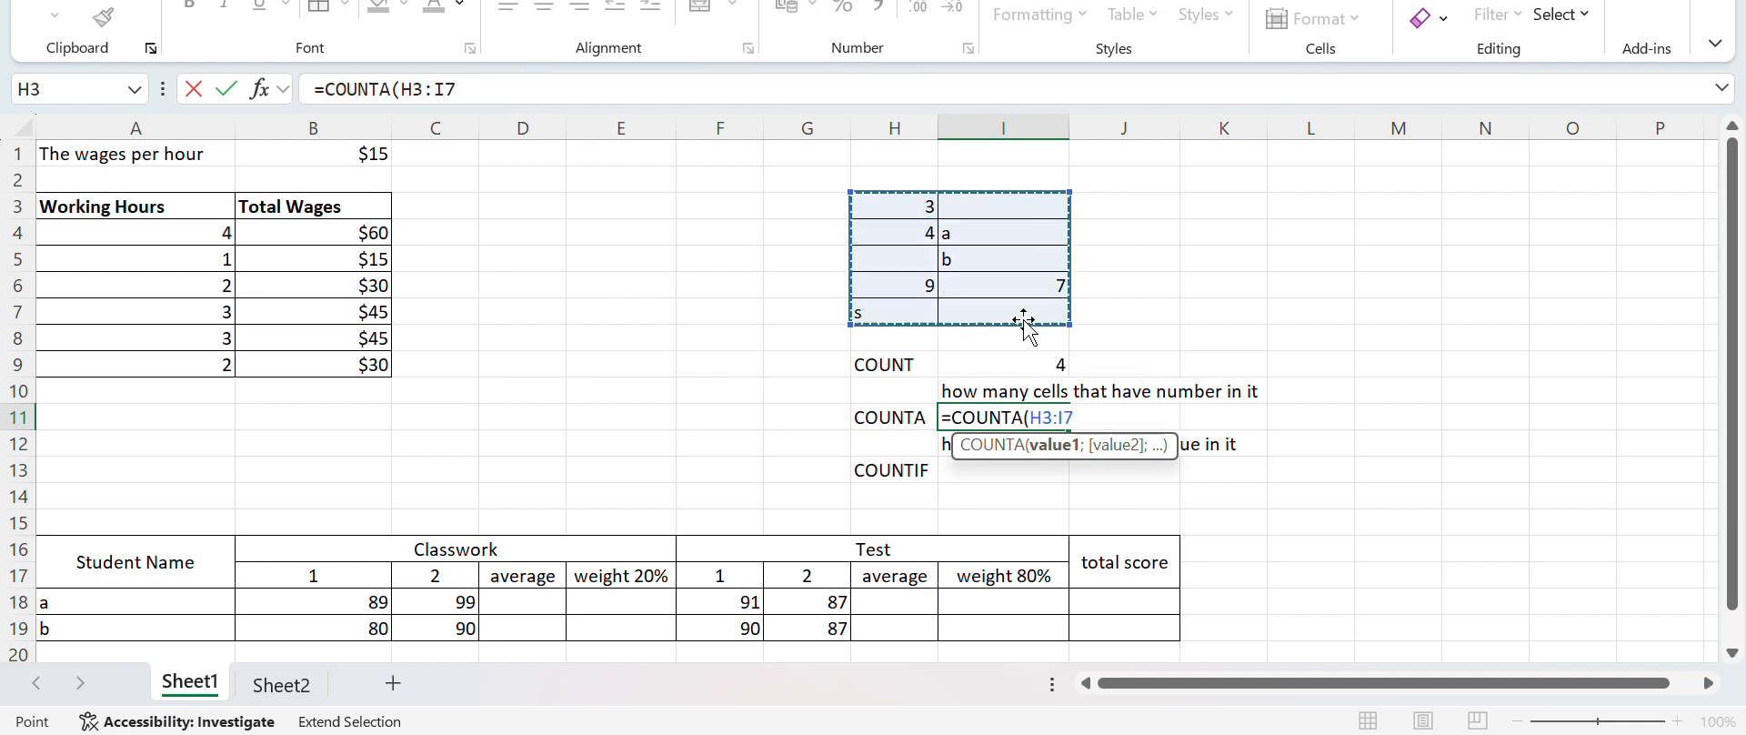
text())
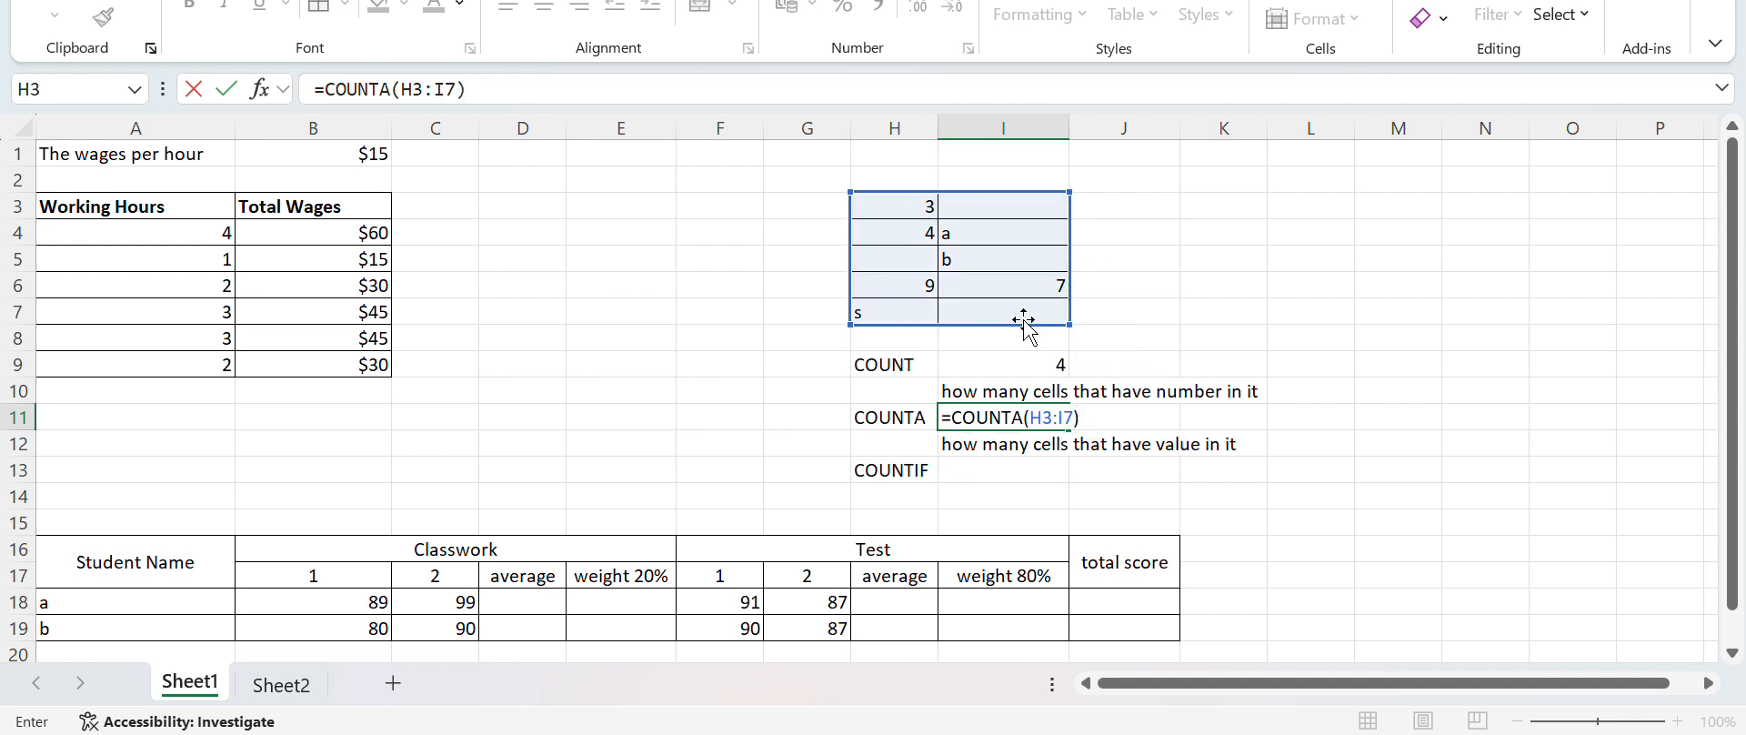
key(Return)
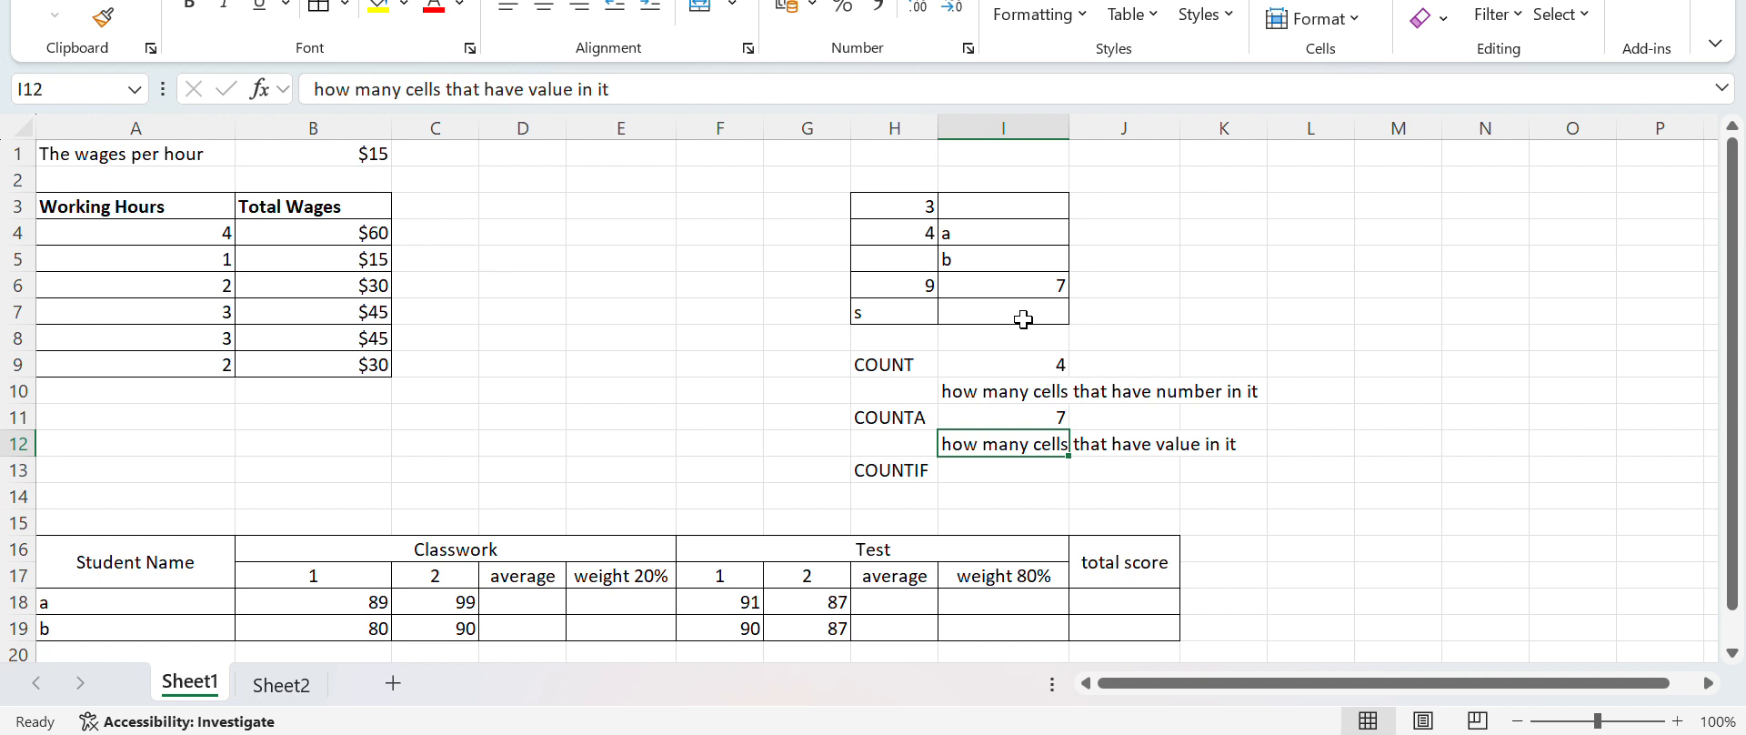
Enter the formula =COUNTIF(H3:I7;"<5") in I13, beside the COUNTIF label
key(Down)
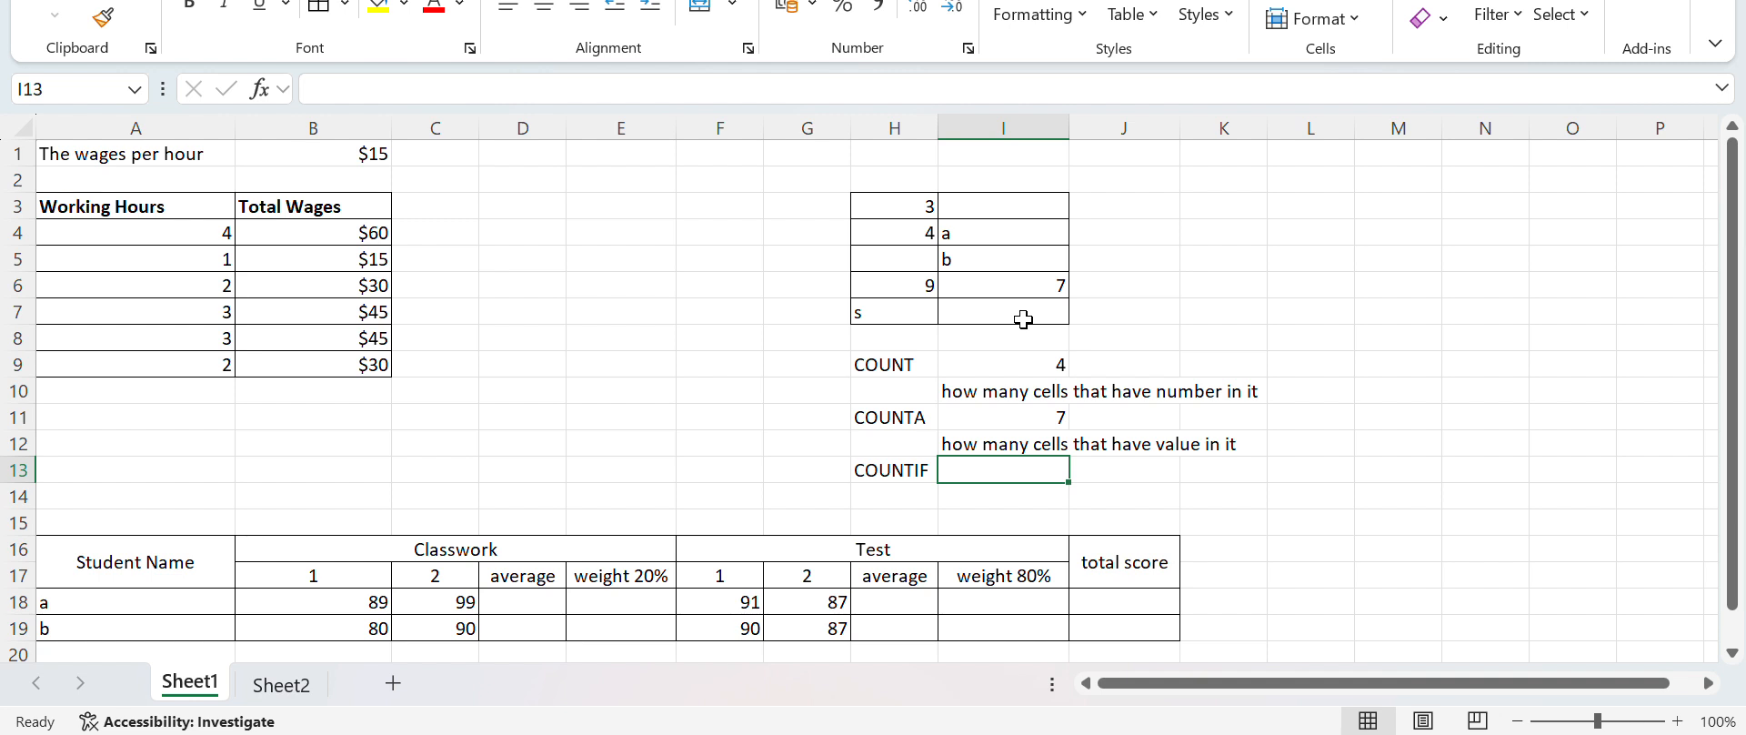
text(=)
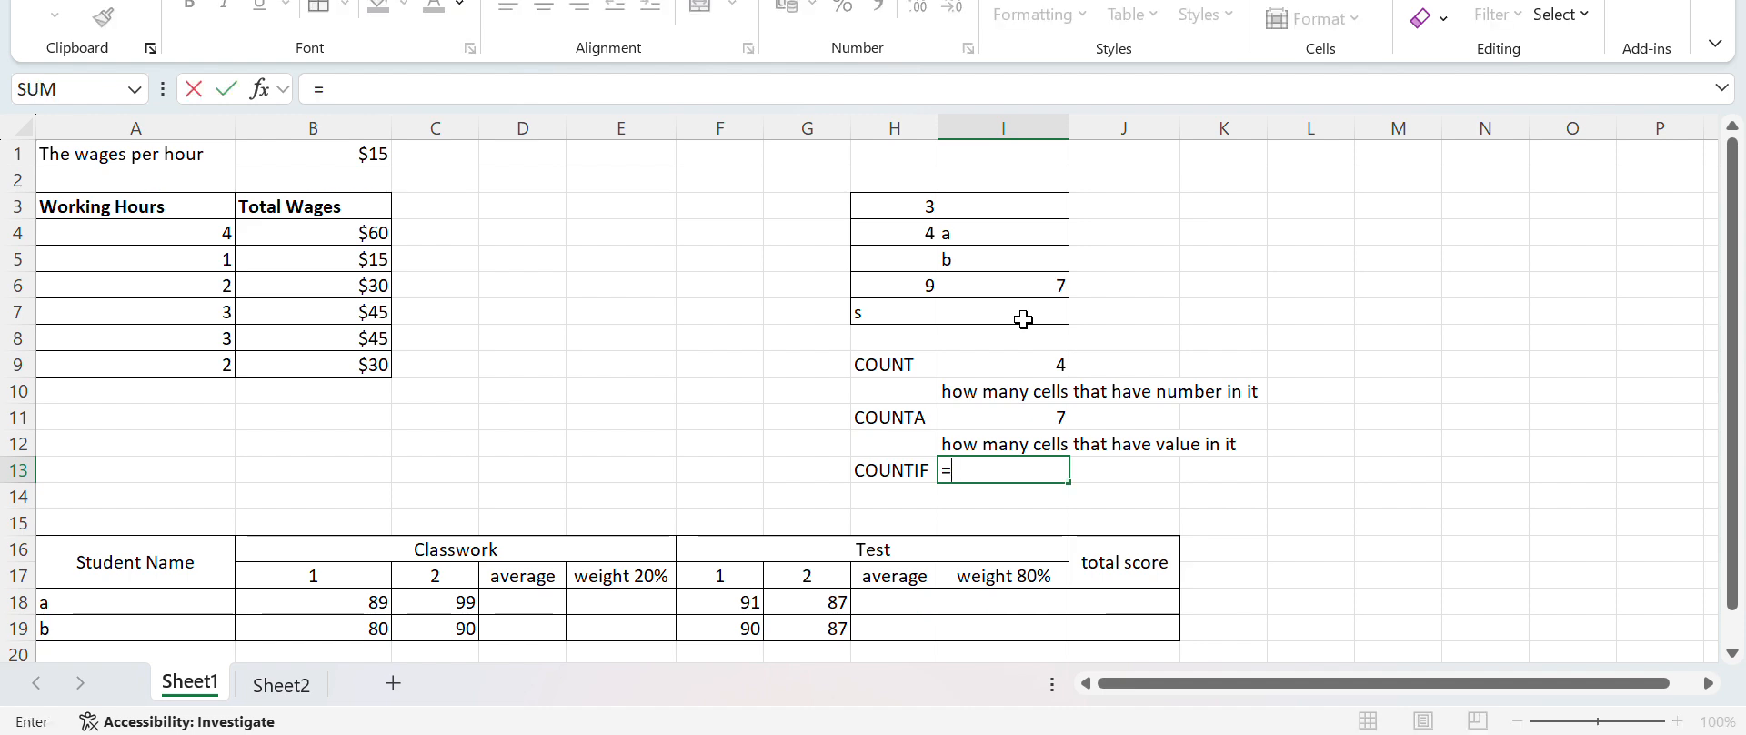
text(COUNTIF()
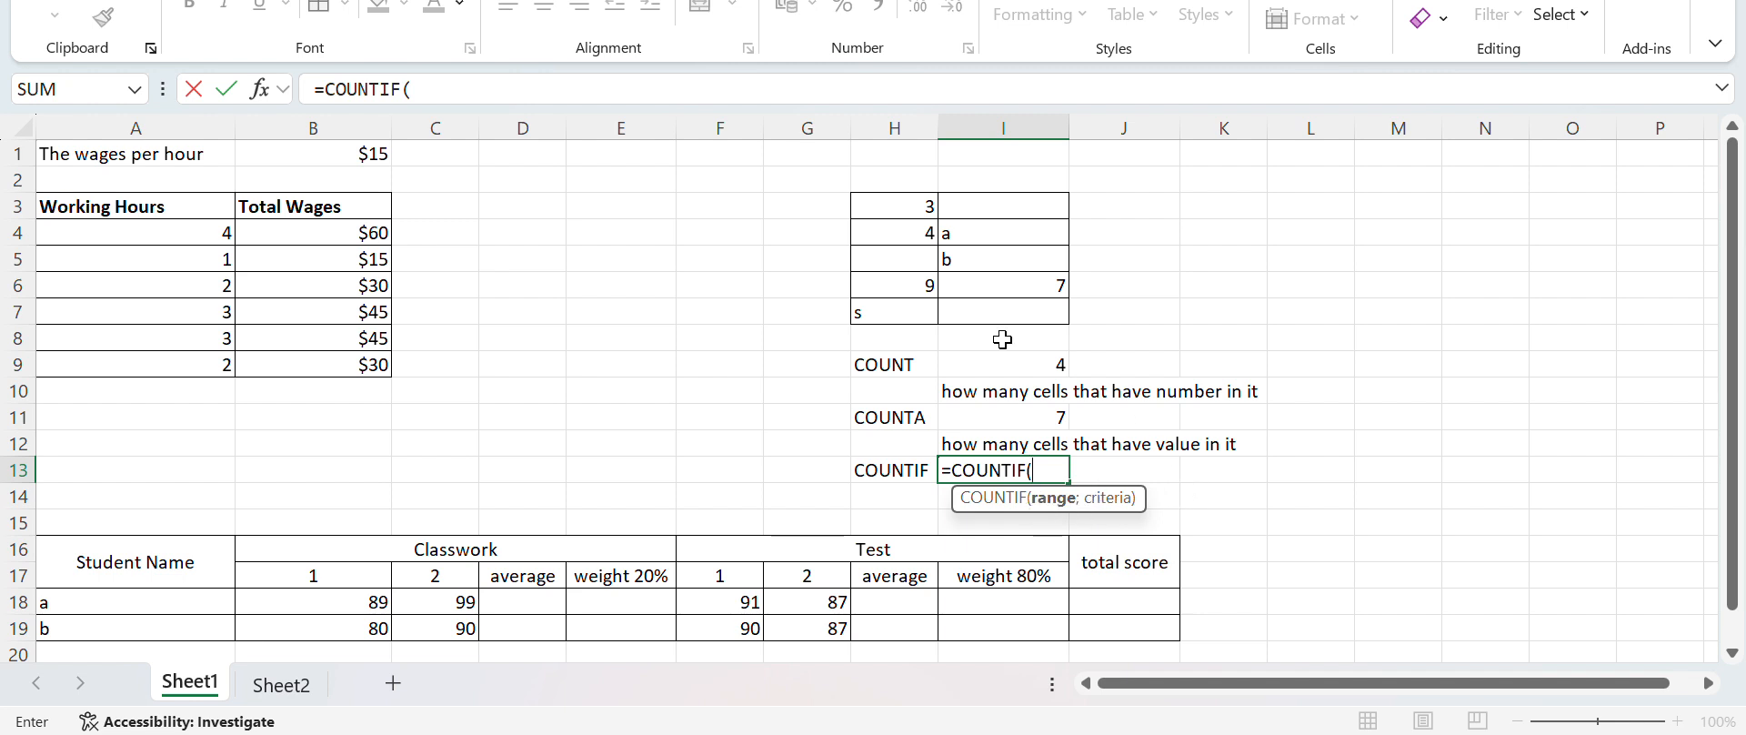
click(891, 207)
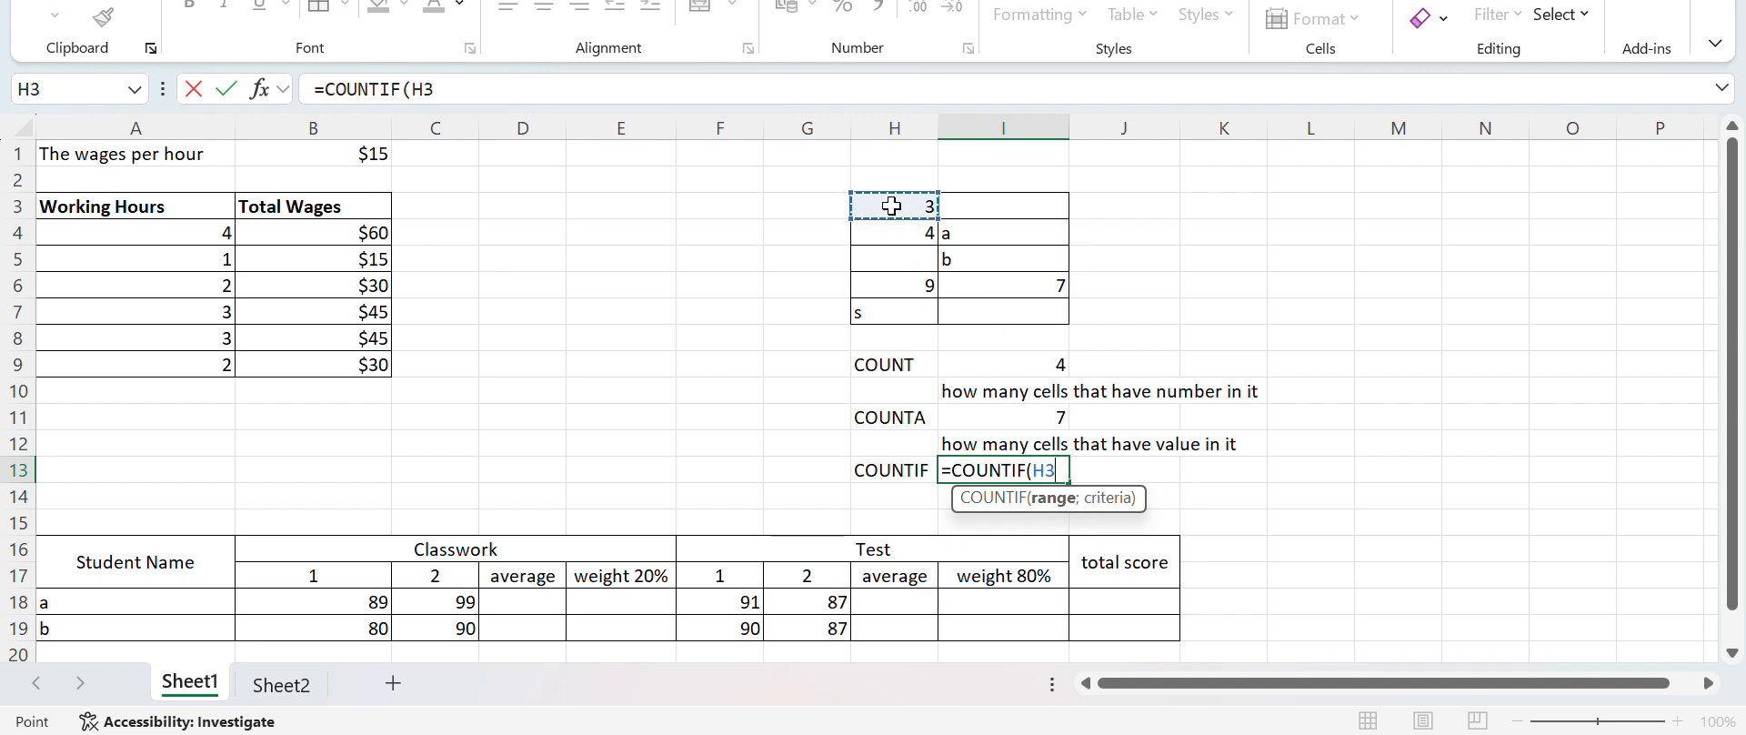
text(:)
click(989, 312)
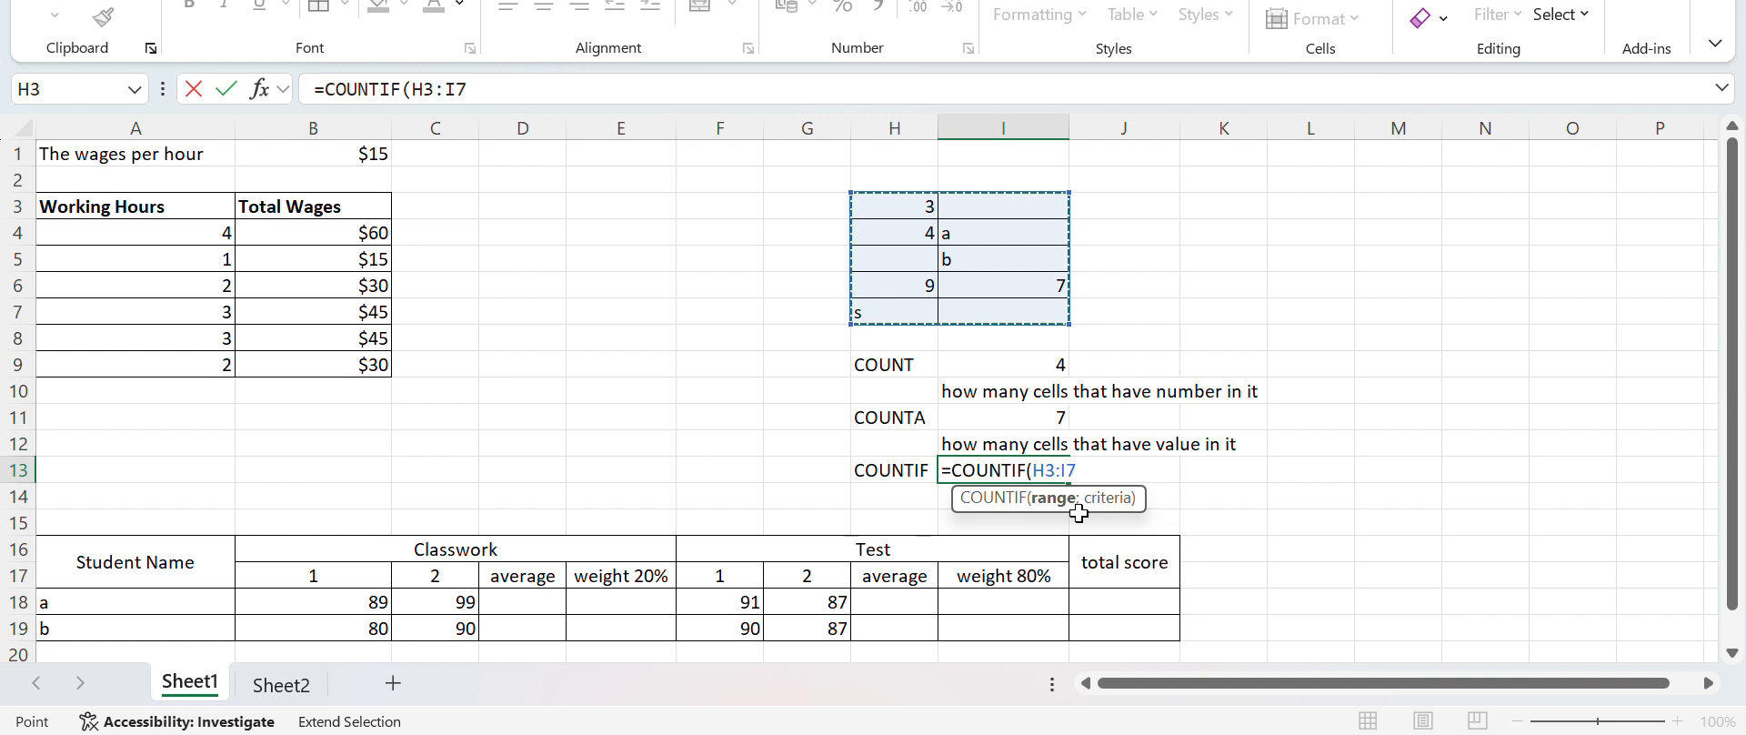
text(;)
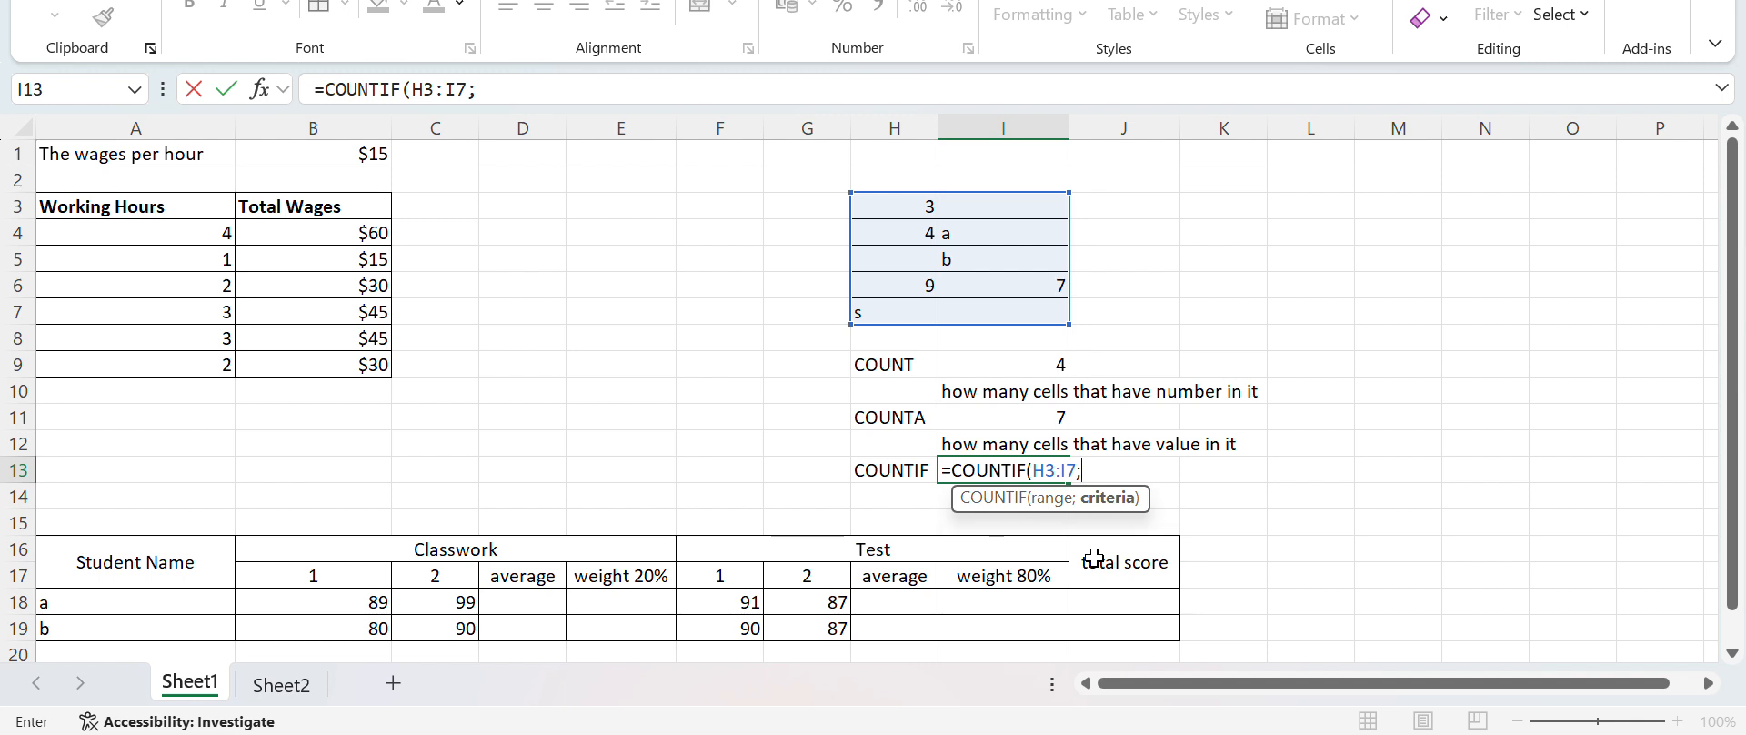
text("<5"))
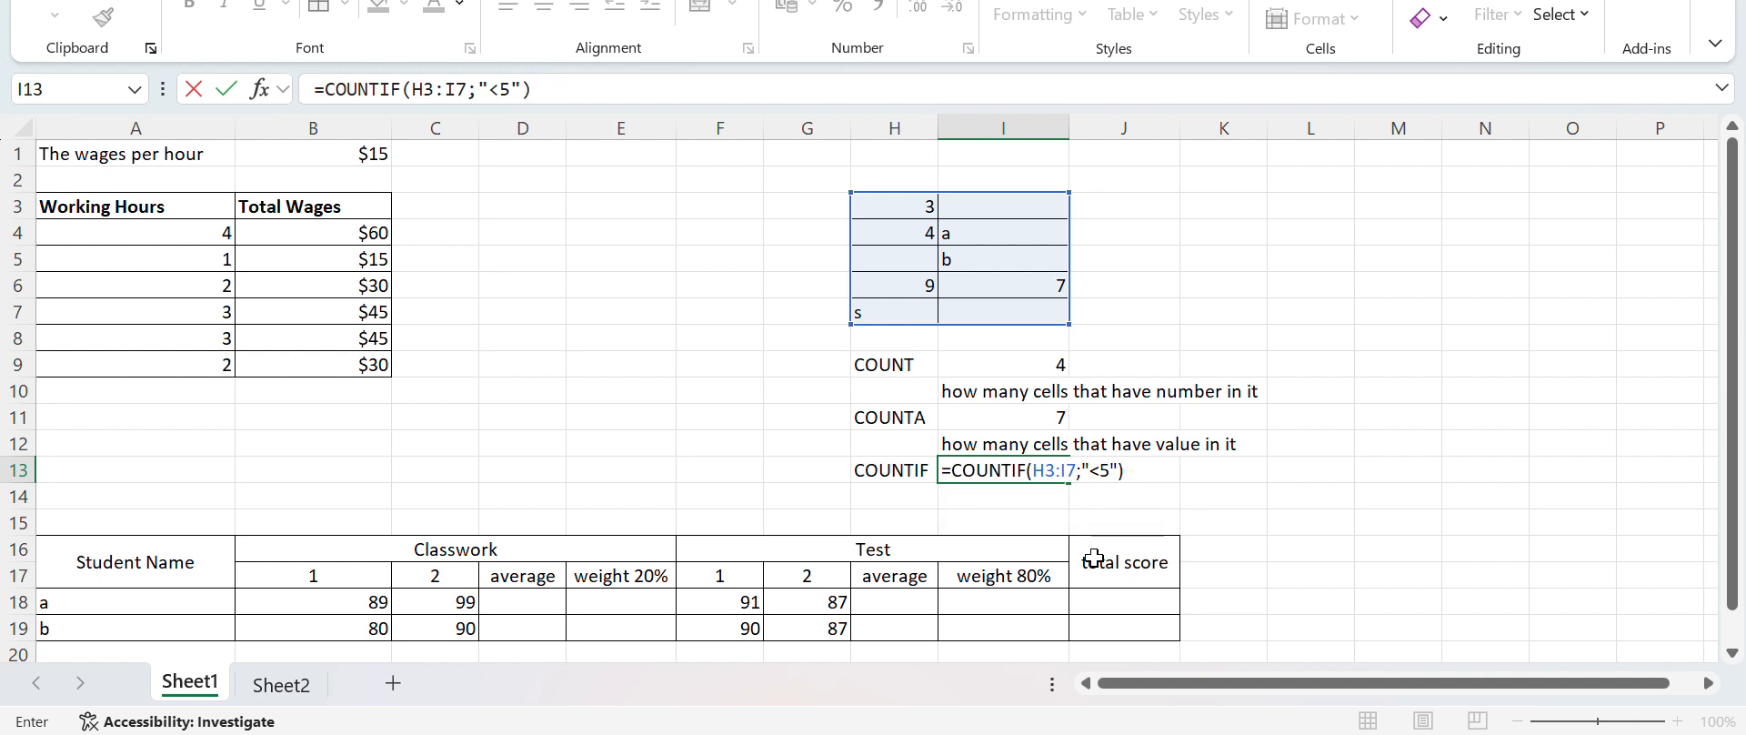
key(Return)
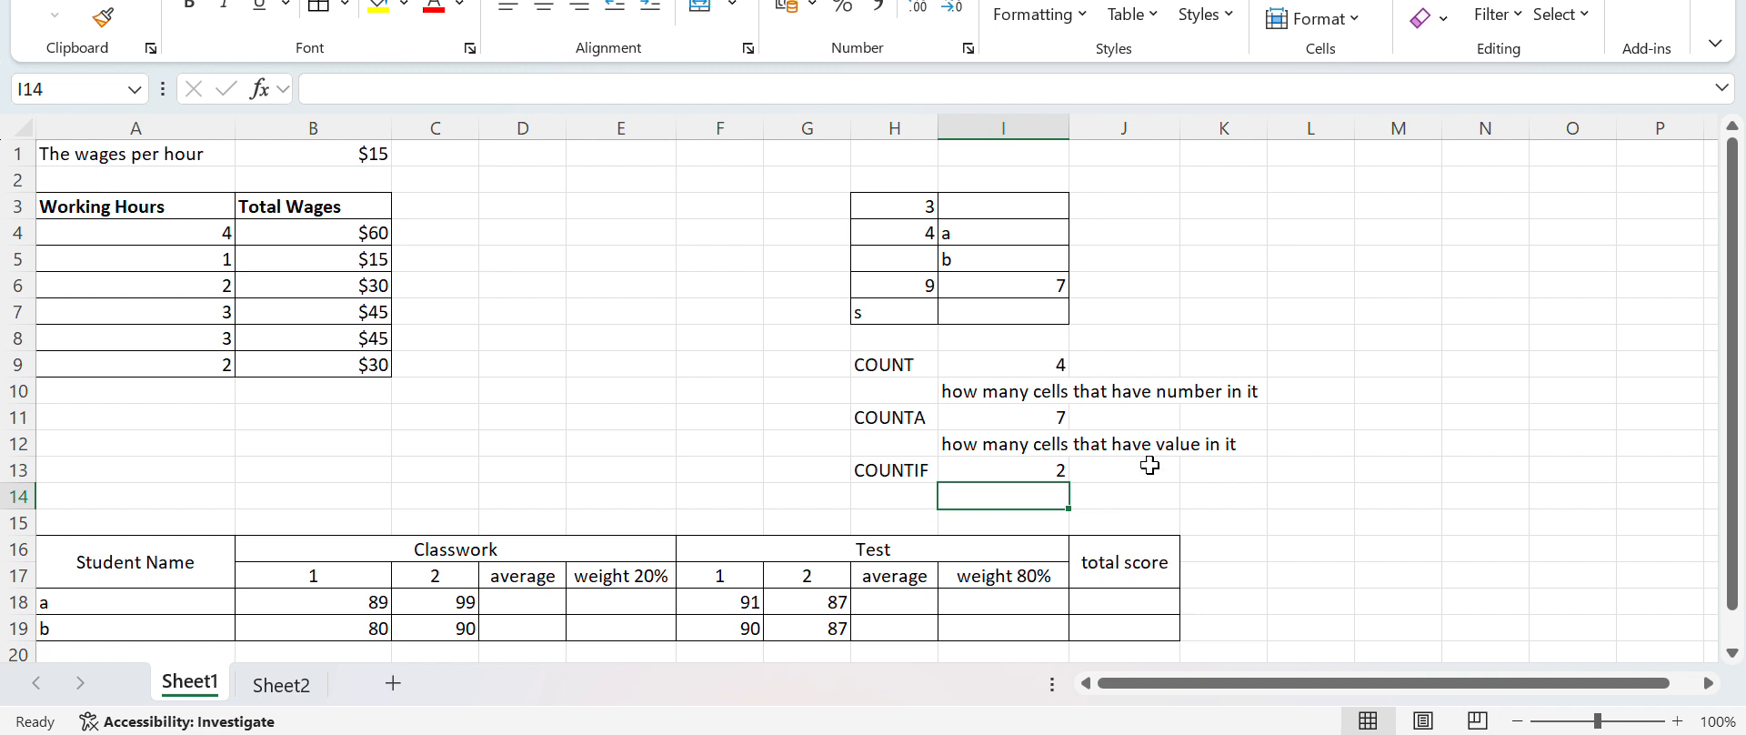
Change the criterion of the COUNTIF formula in I13 to "a"
double_click(1037, 470)
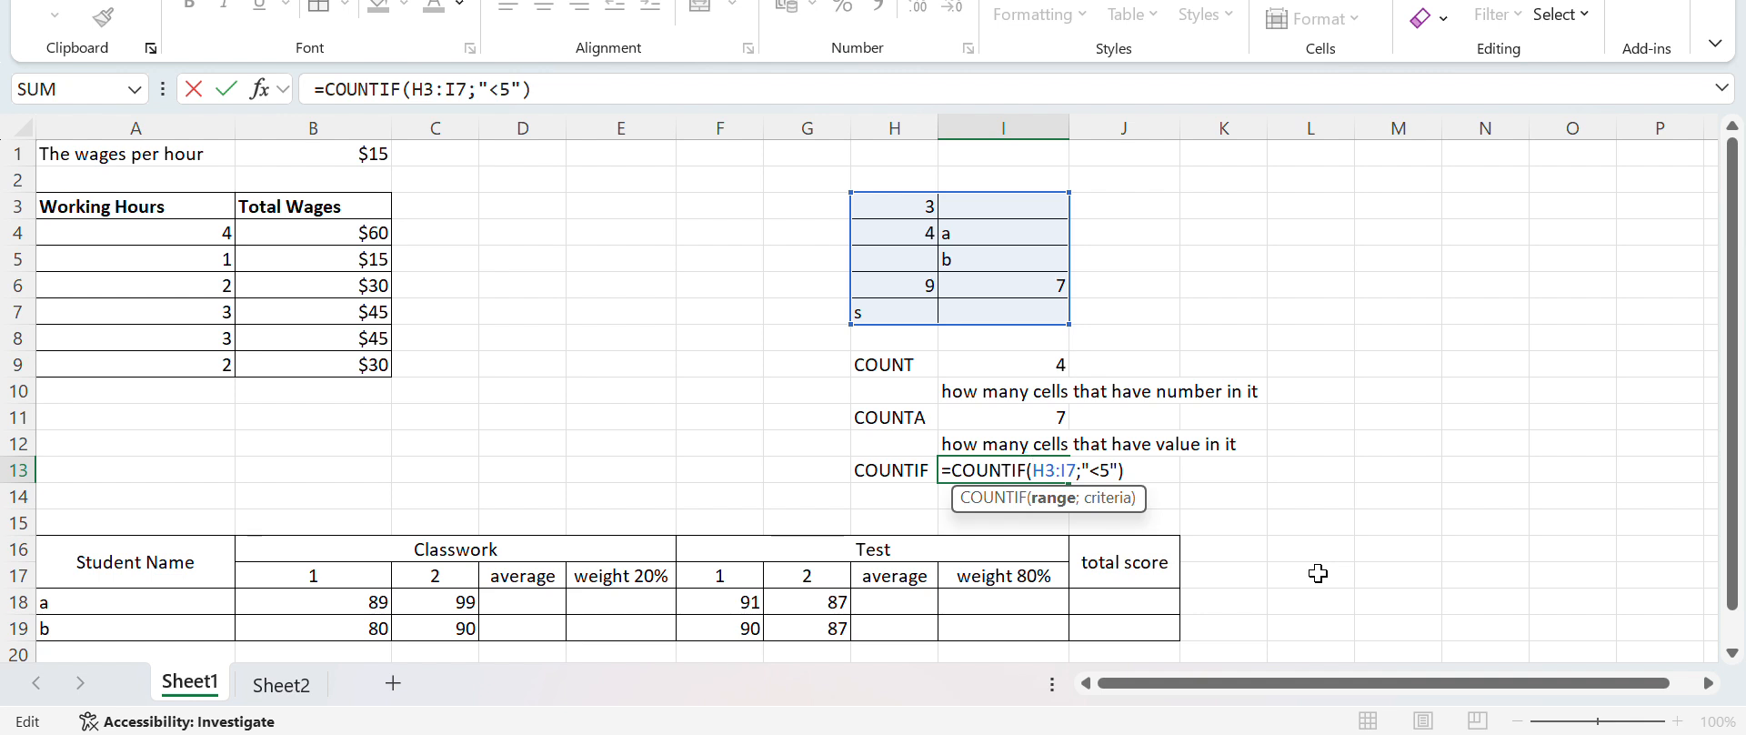
click(1106, 471)
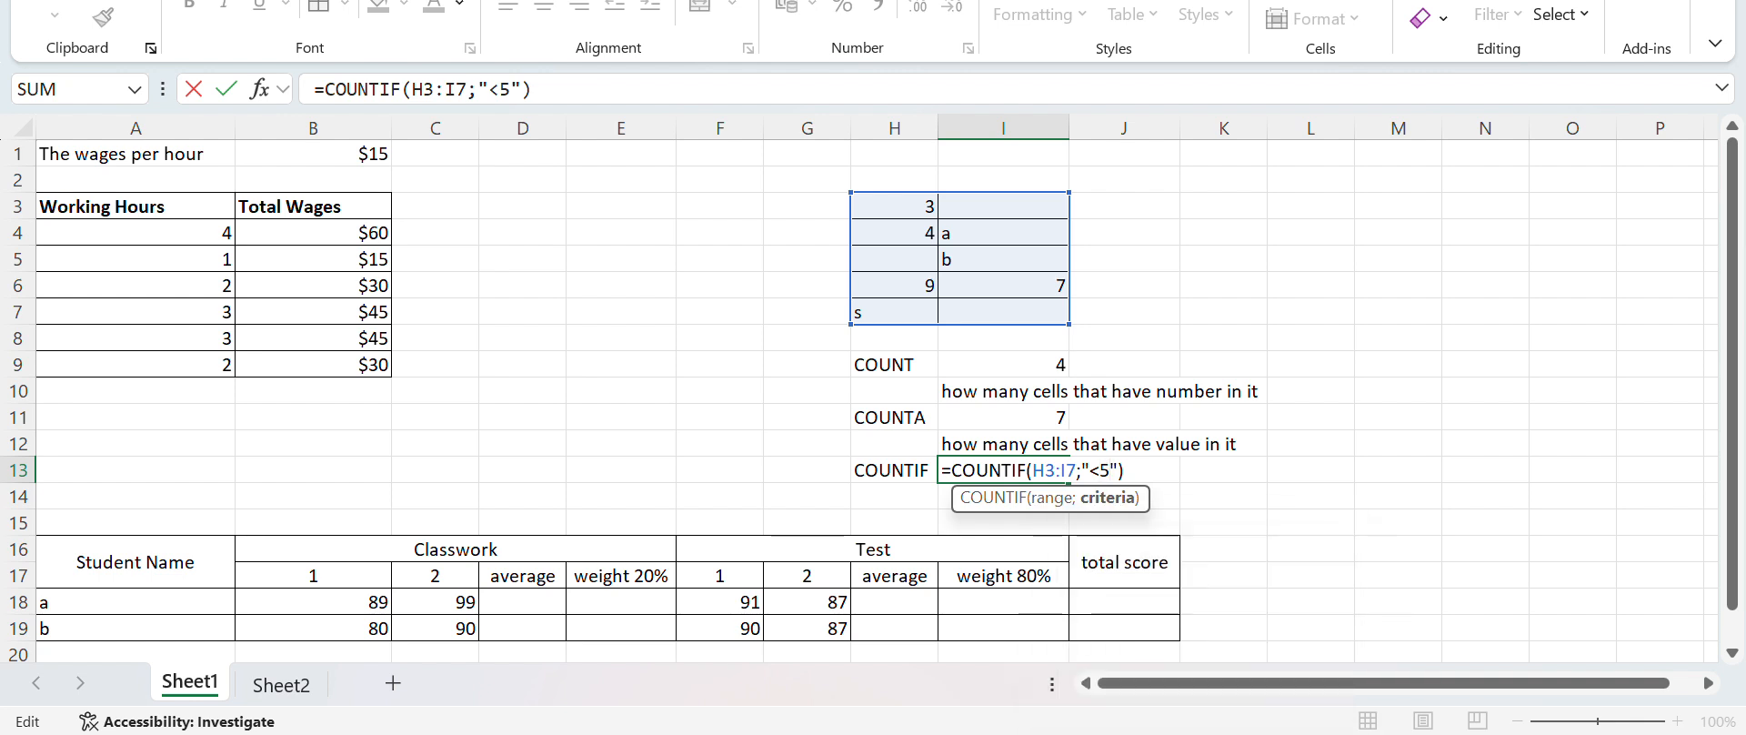
key(BackSpace)
key(BackSpace)
text(a)
key(Return)
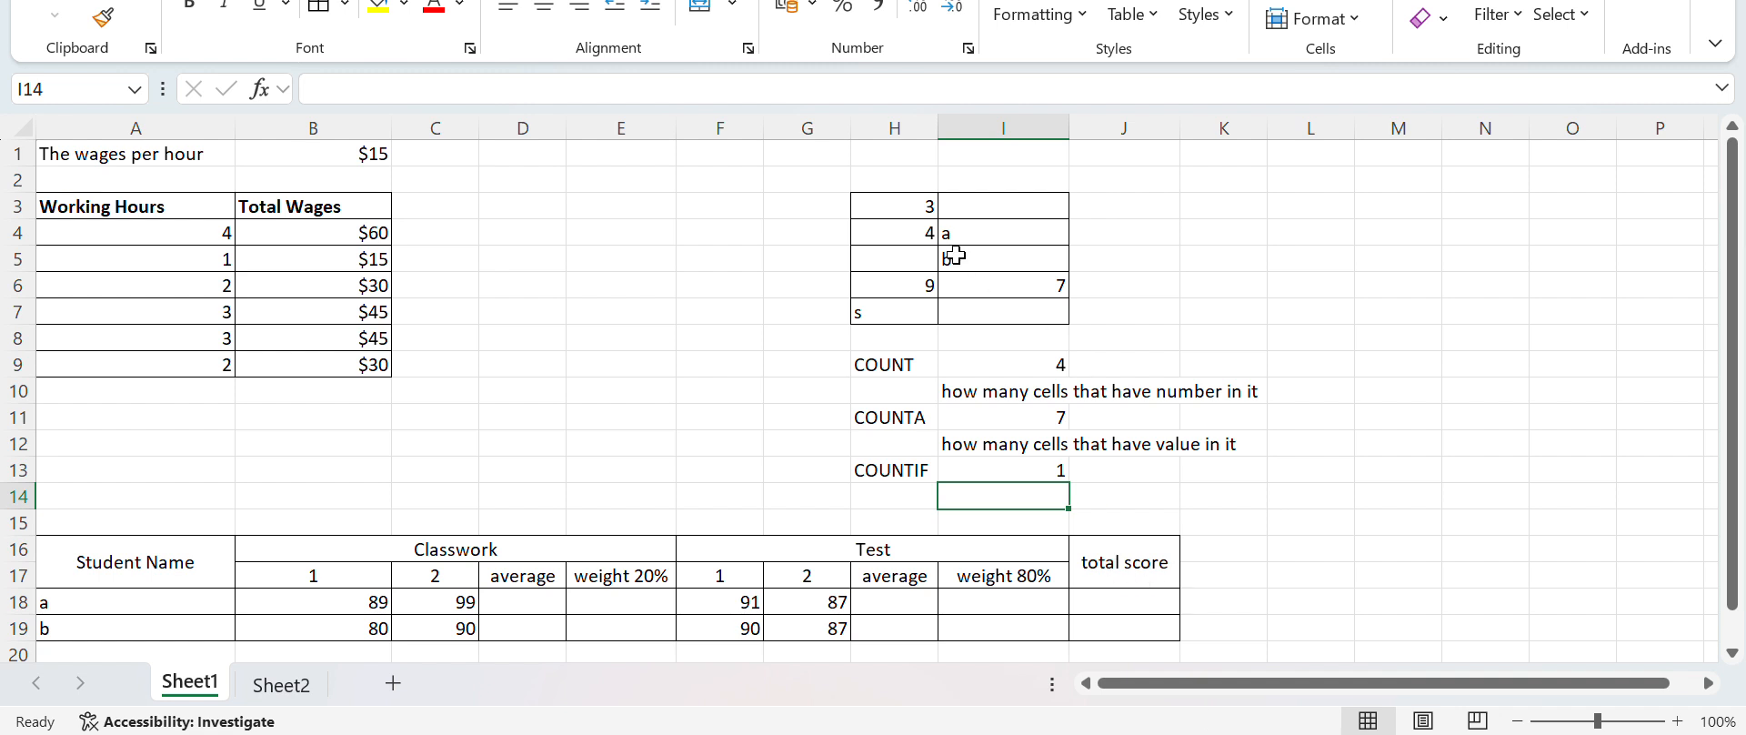
Fill two empty cells of the H3:I7 data, entering a in I7 and 7 in H5
click(1000, 313)
text(a)
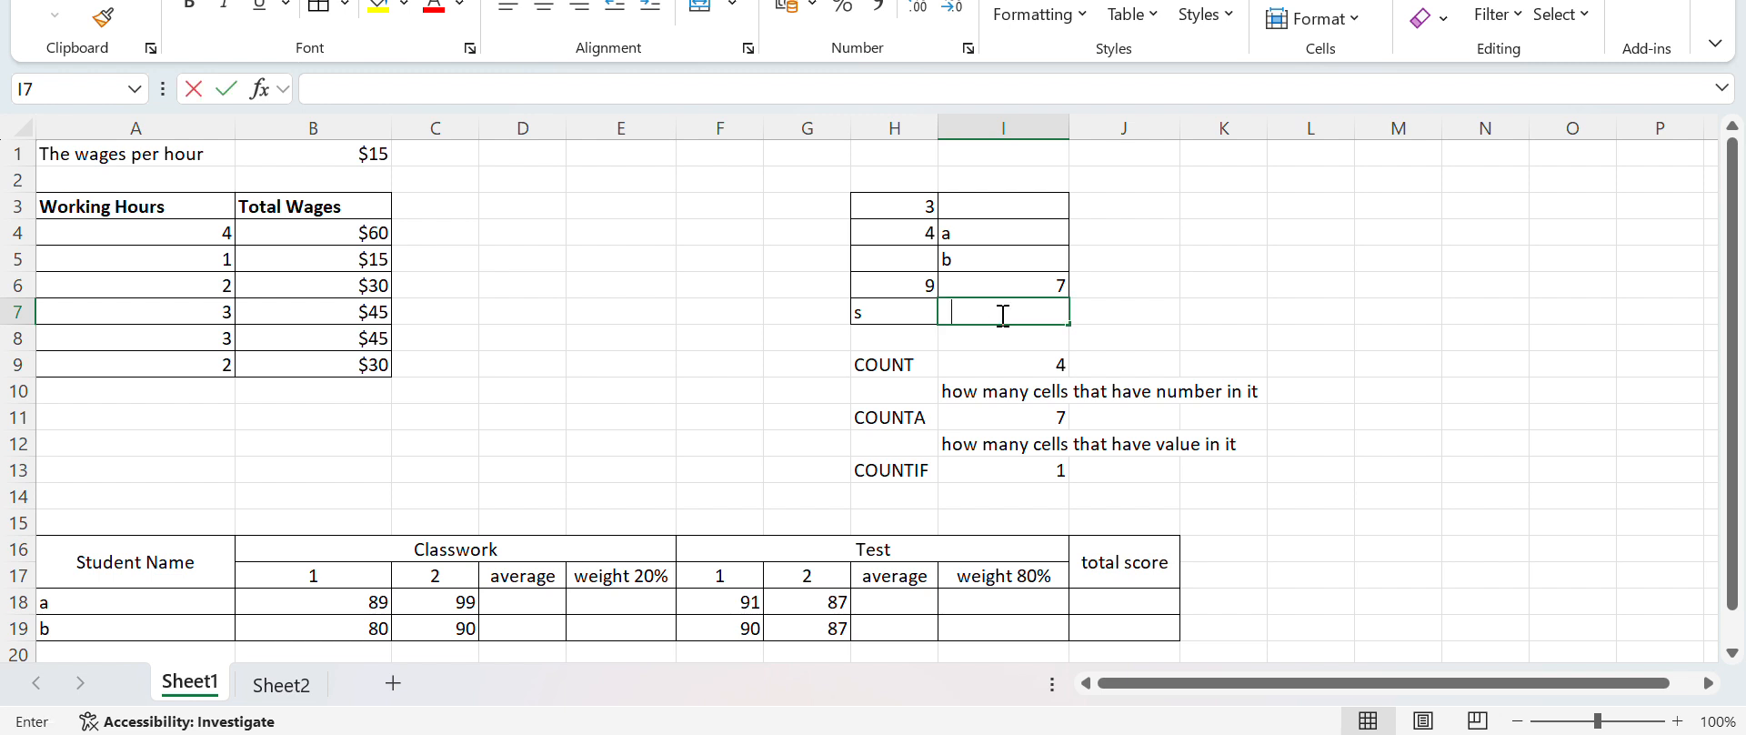
key(Return)
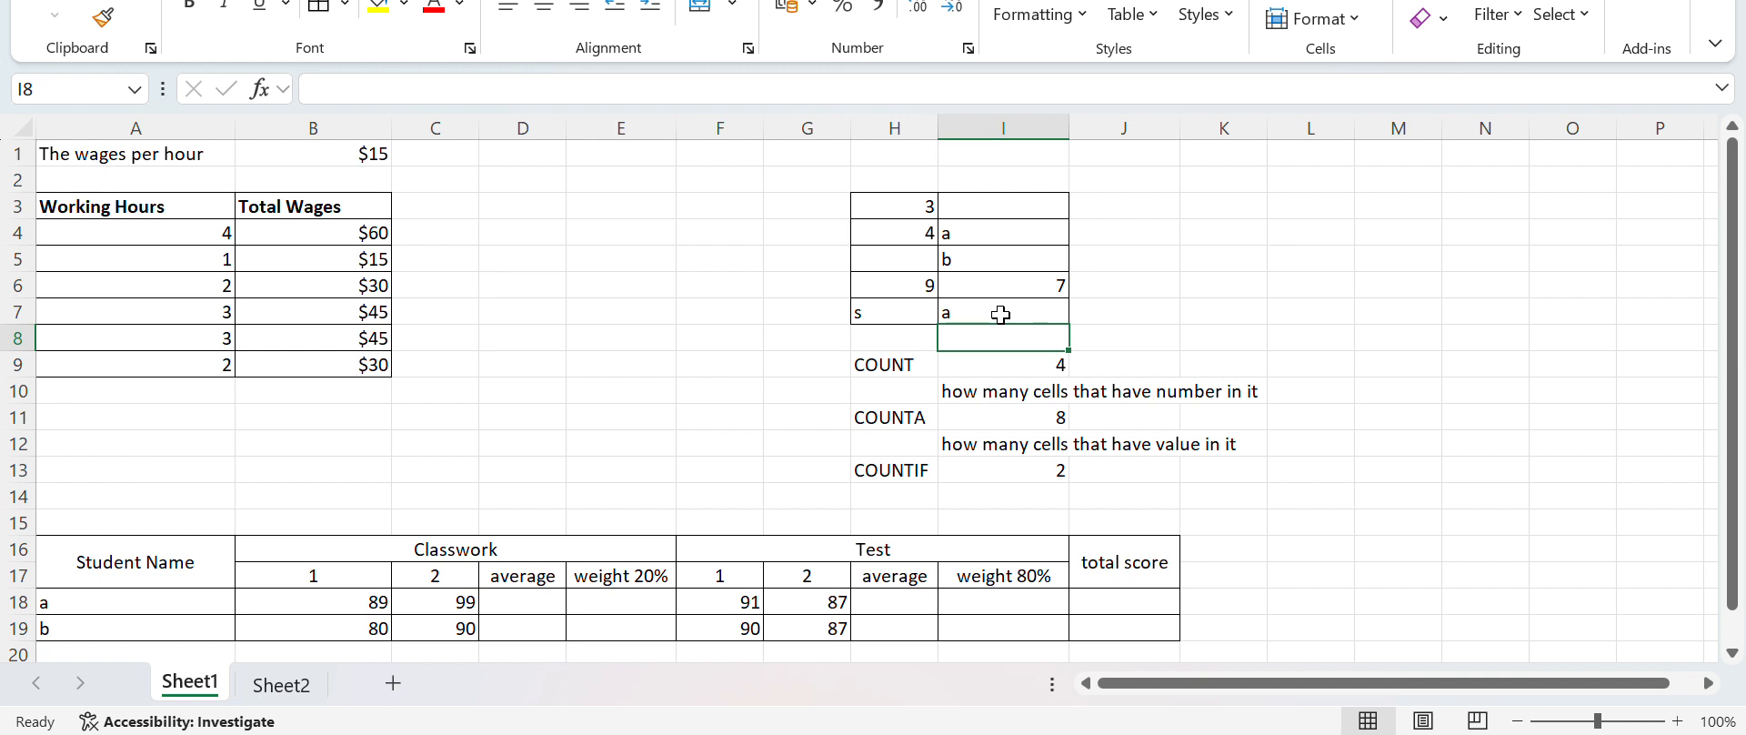
key(Up)
key(Up)
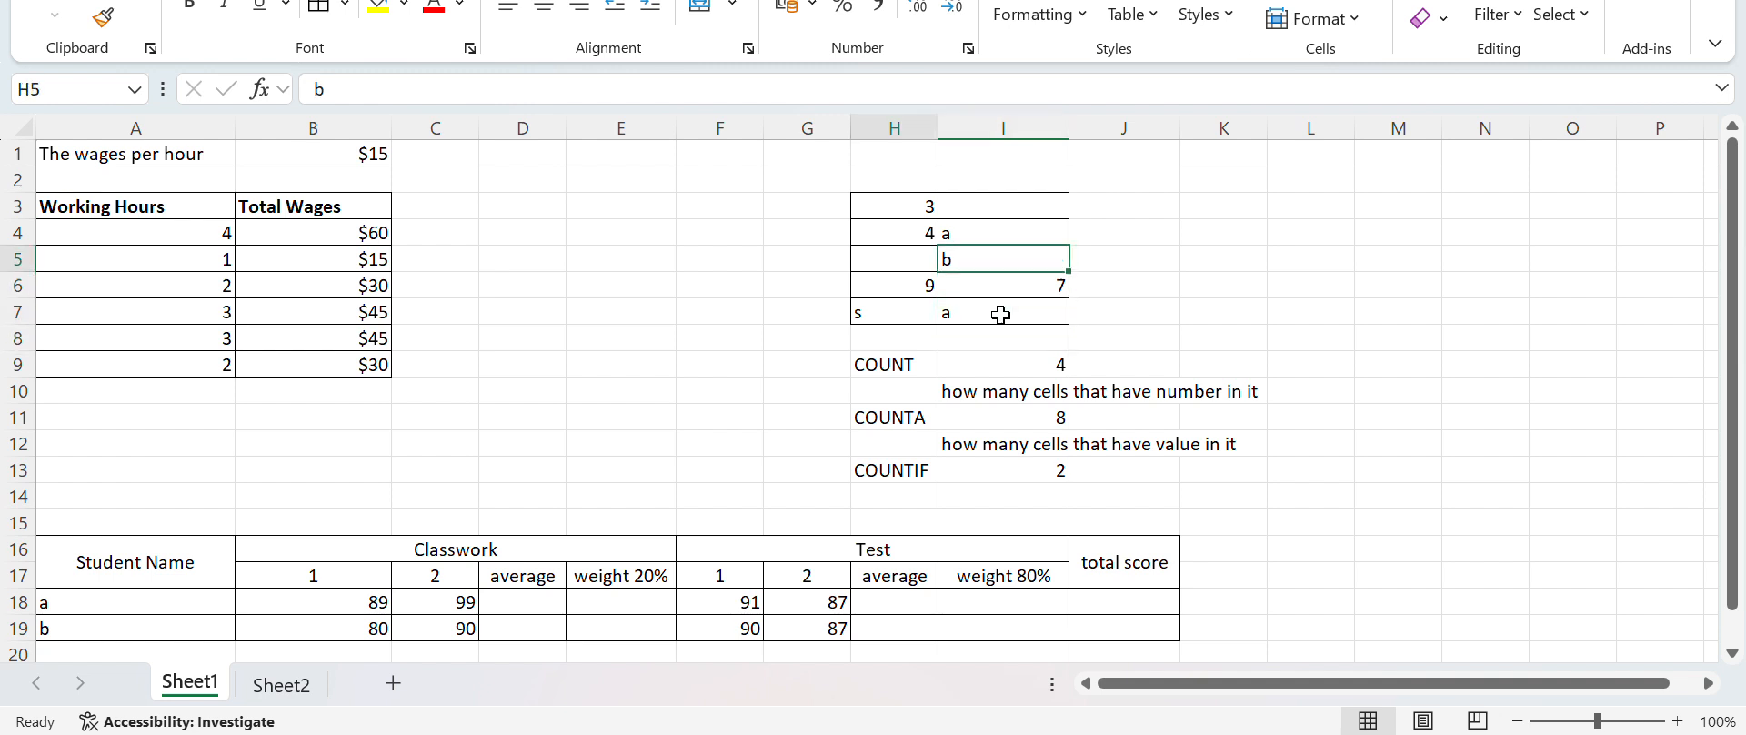
key(Left)
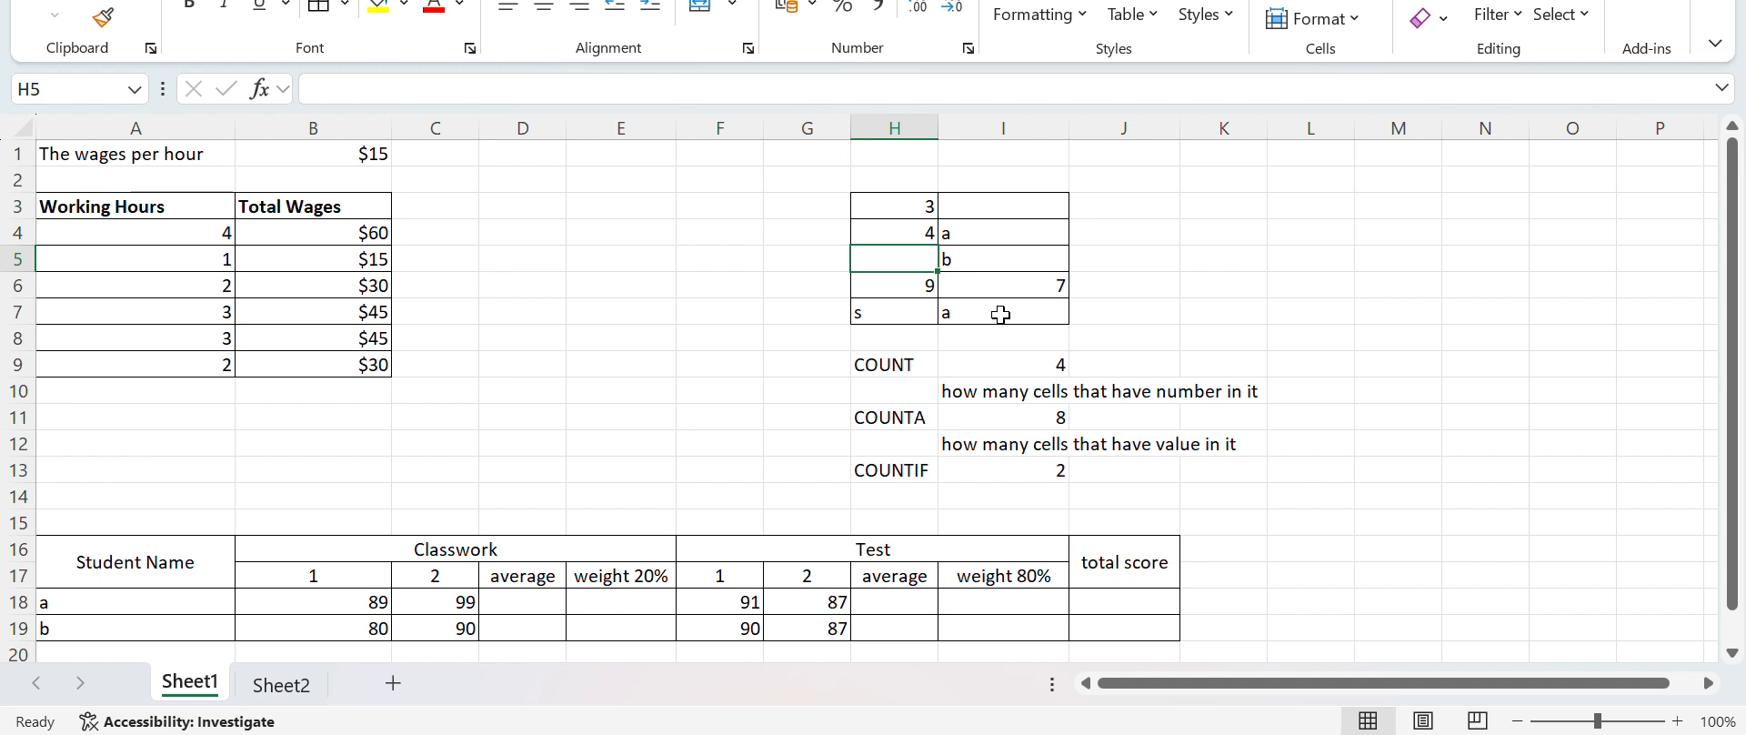
text(7)
key(Return)
key(Return)
Set the criterion of the COUNTIF formula in I13 to the number 7, without quotation marks
key(Down)
key(Down)
key(Down)
key(Down)
key(Down)
key(Down)
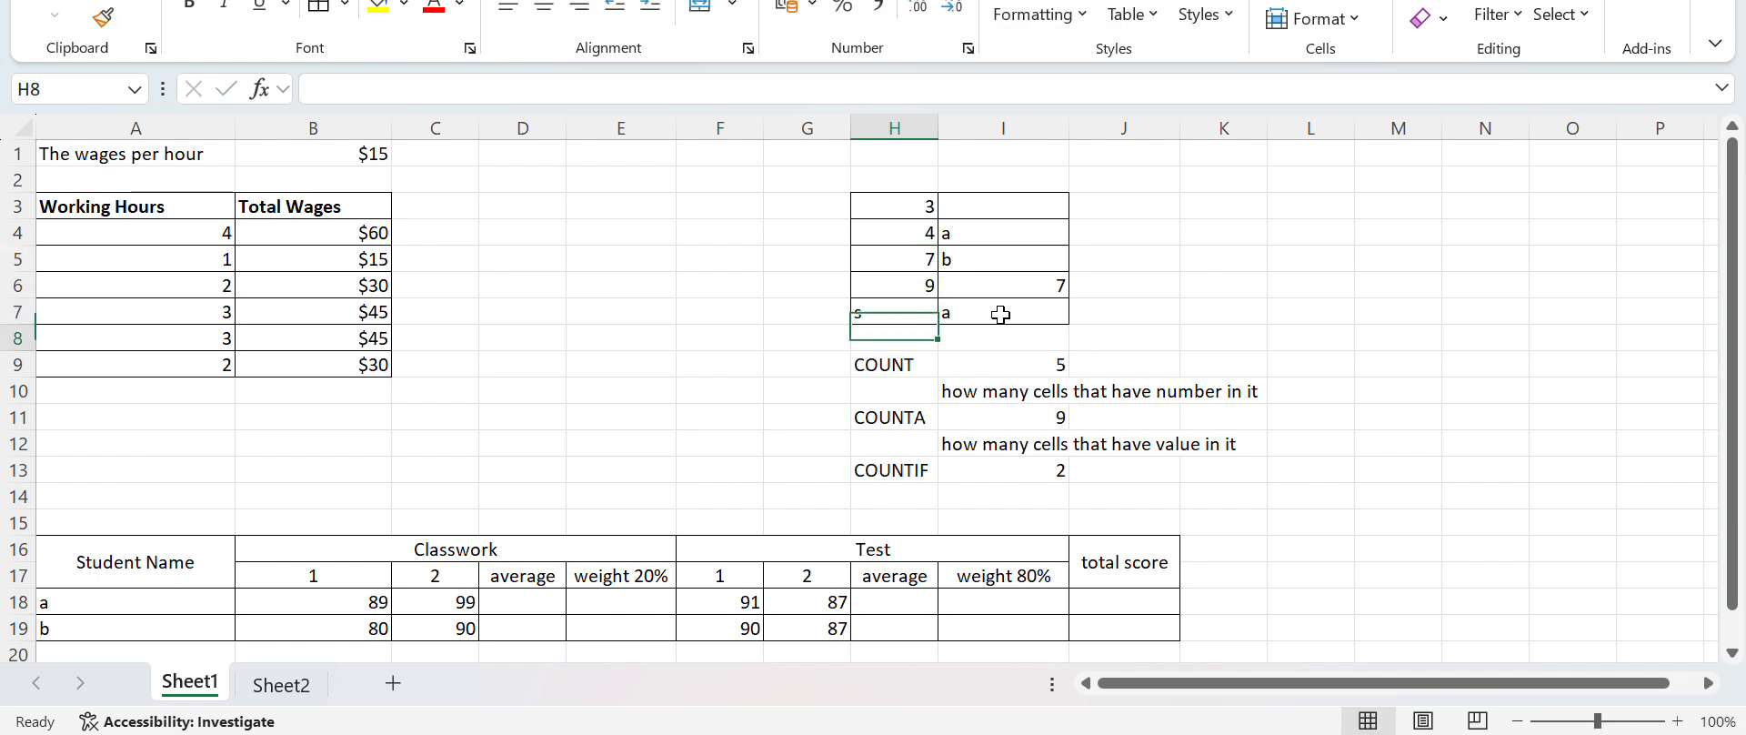
key(Right)
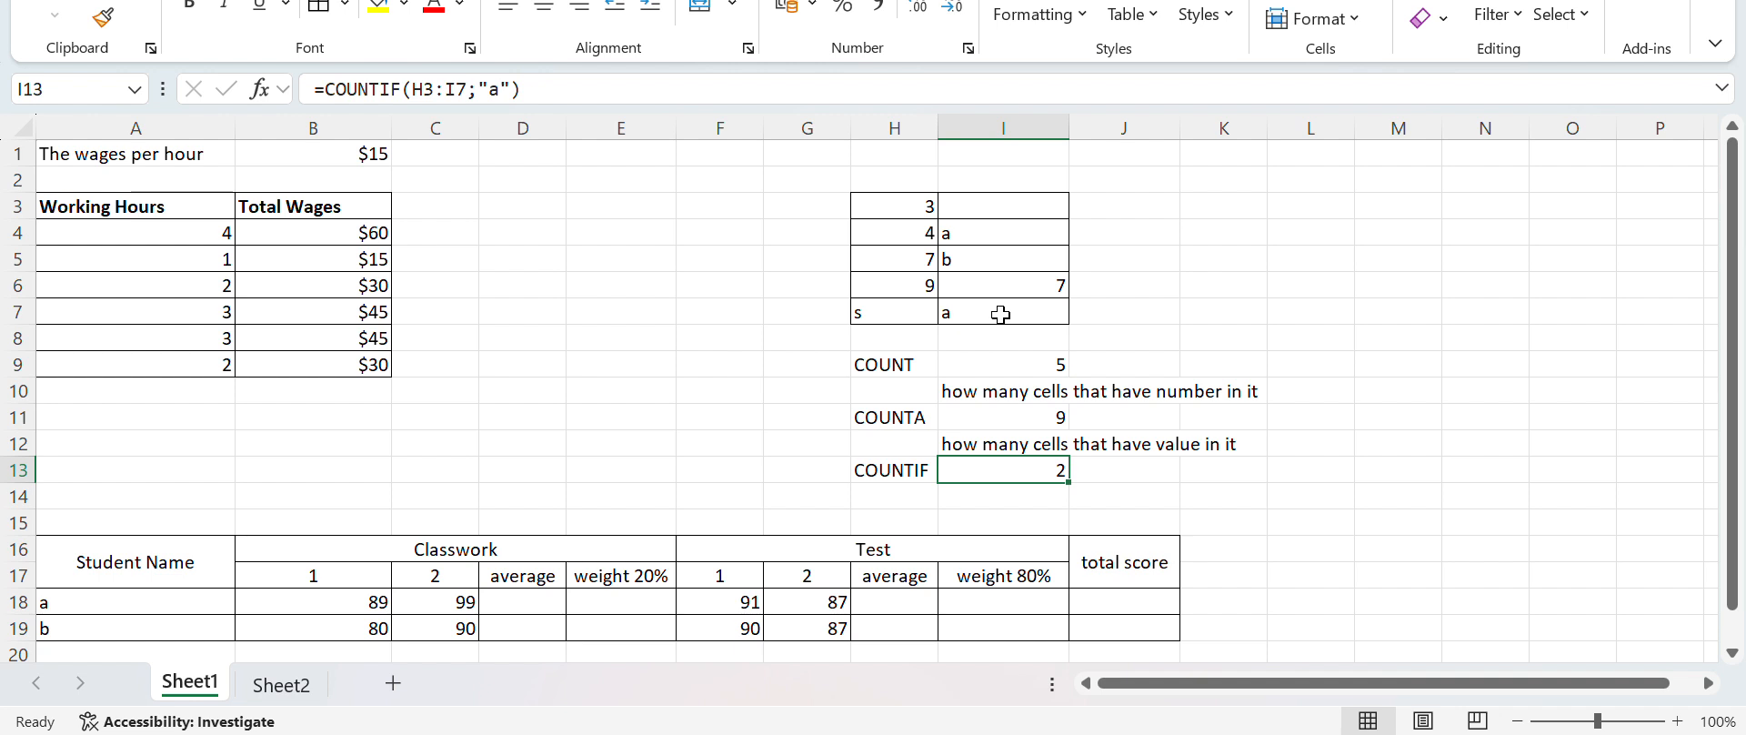
double_click(1019, 468)
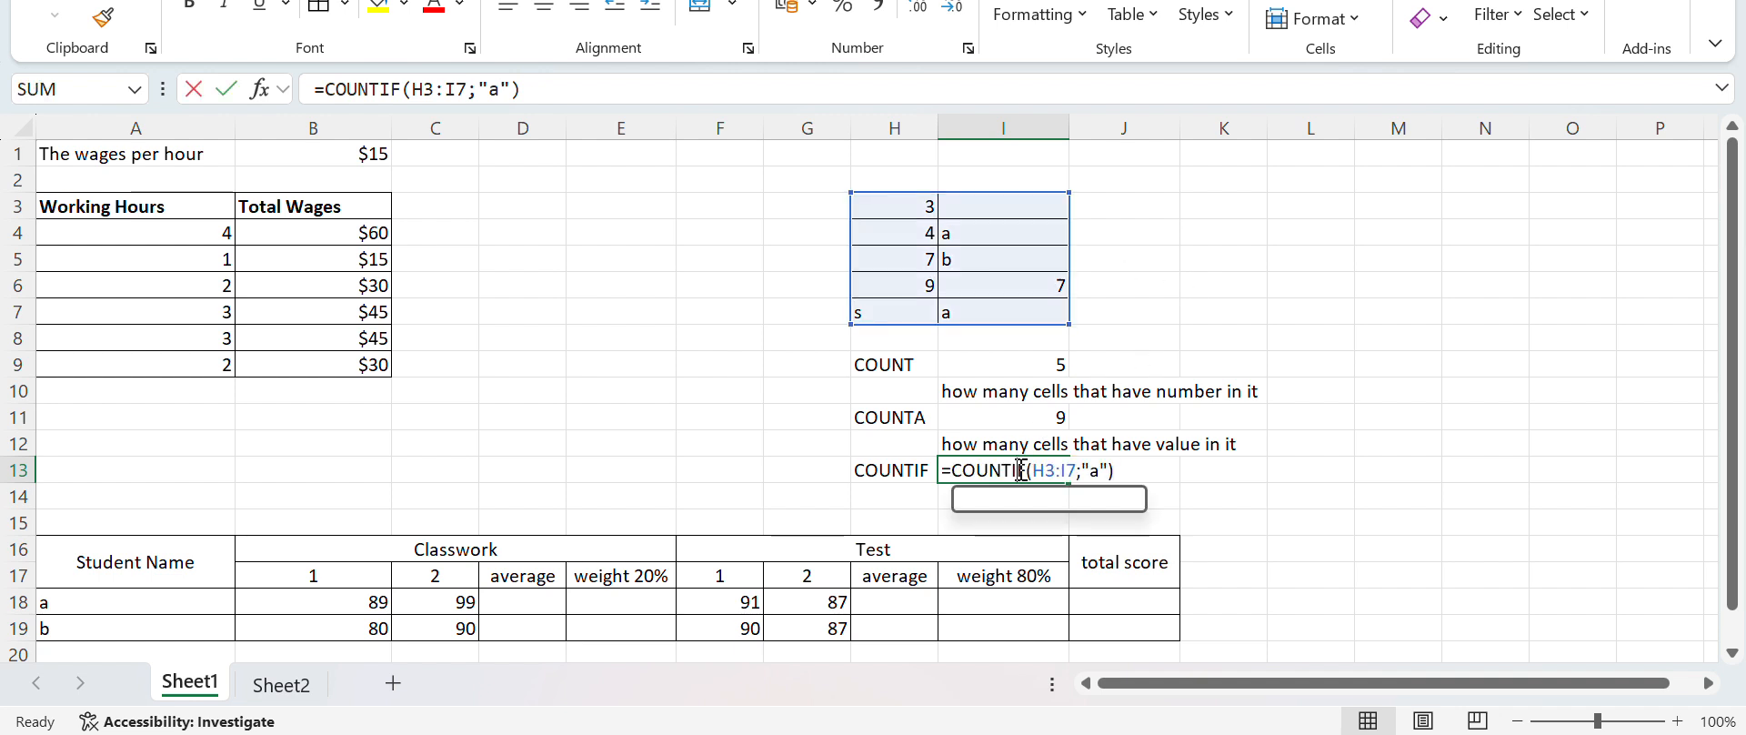
click(1104, 469)
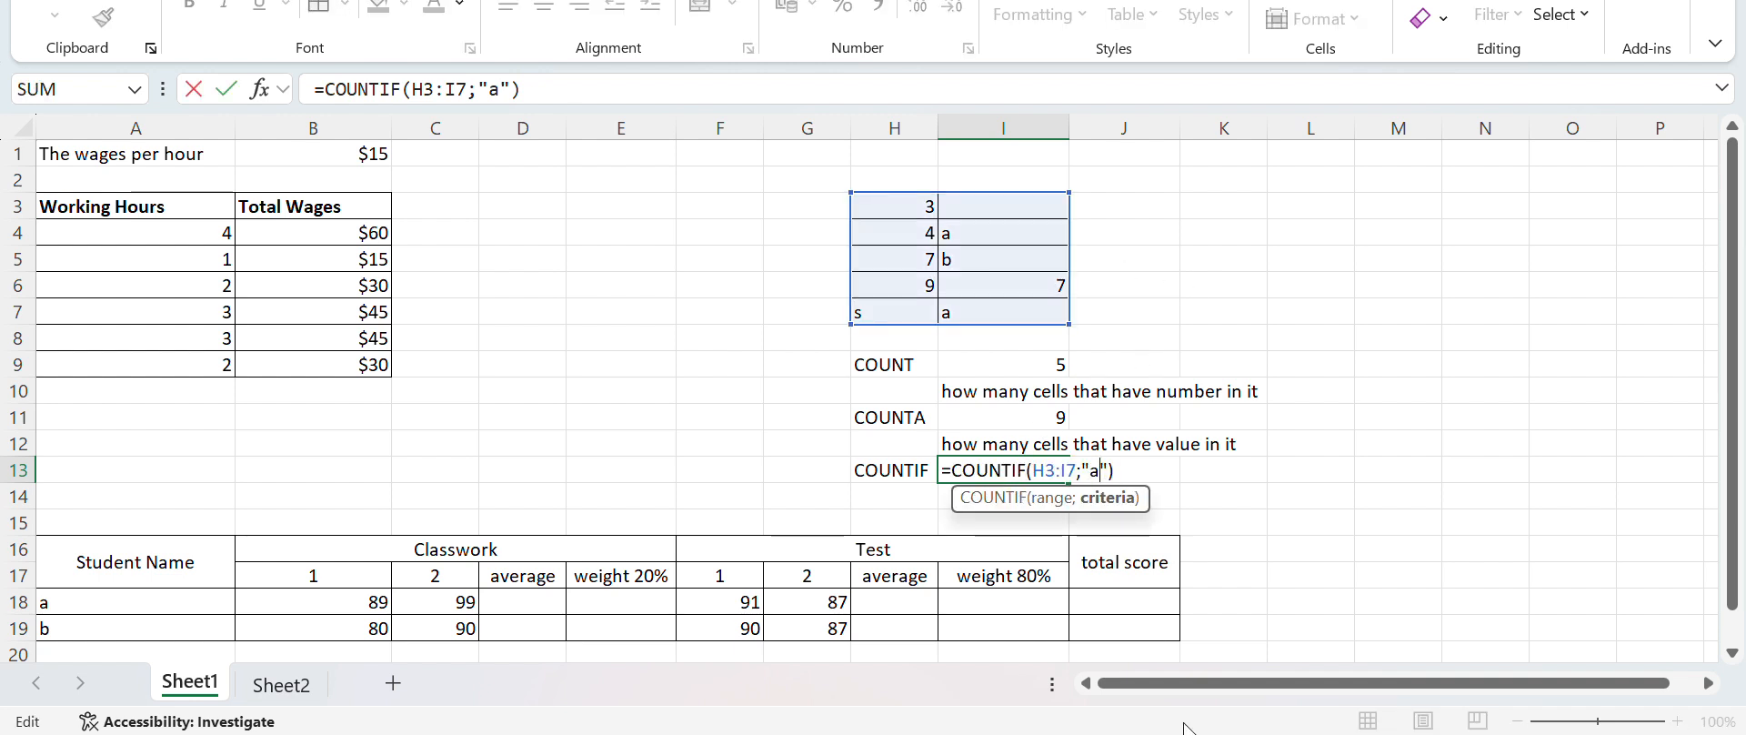
key(Return)
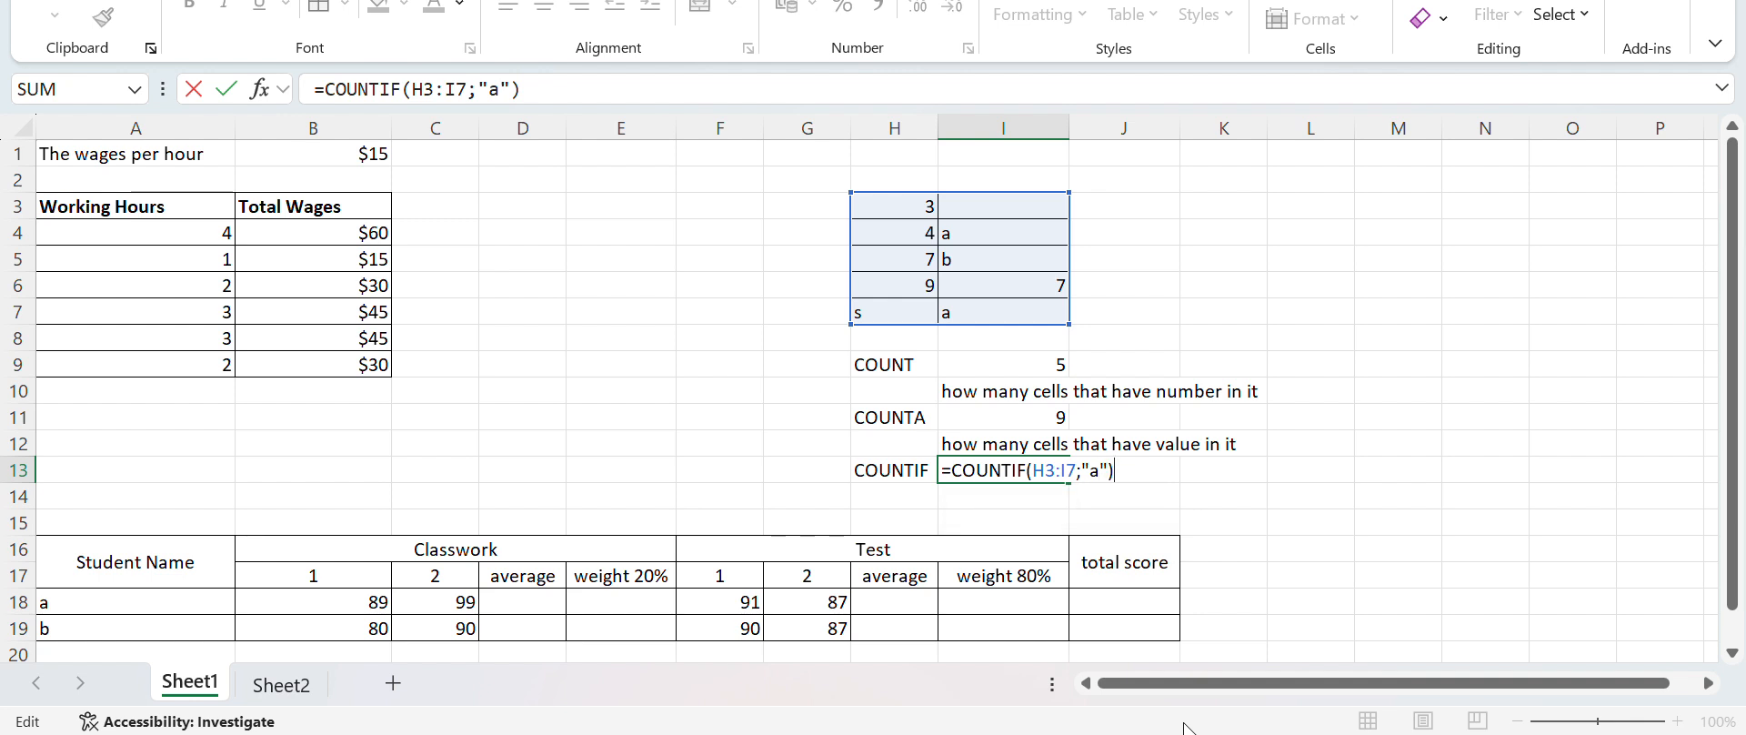
key(Left)
key(BackSpace)
key(BackSpace)
key(BackSpace)
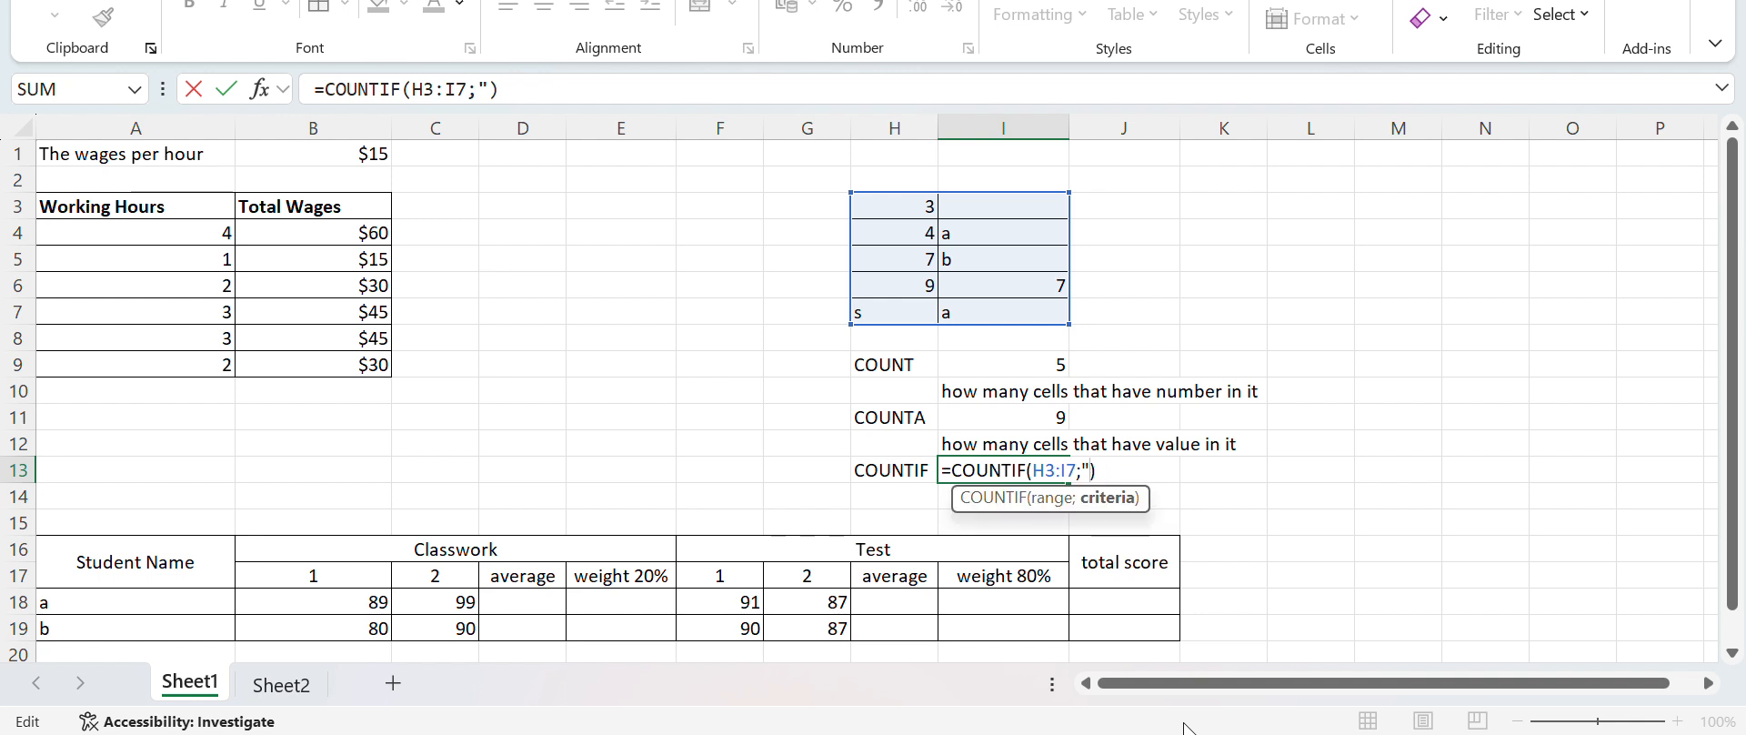
text(7)
key(Return)
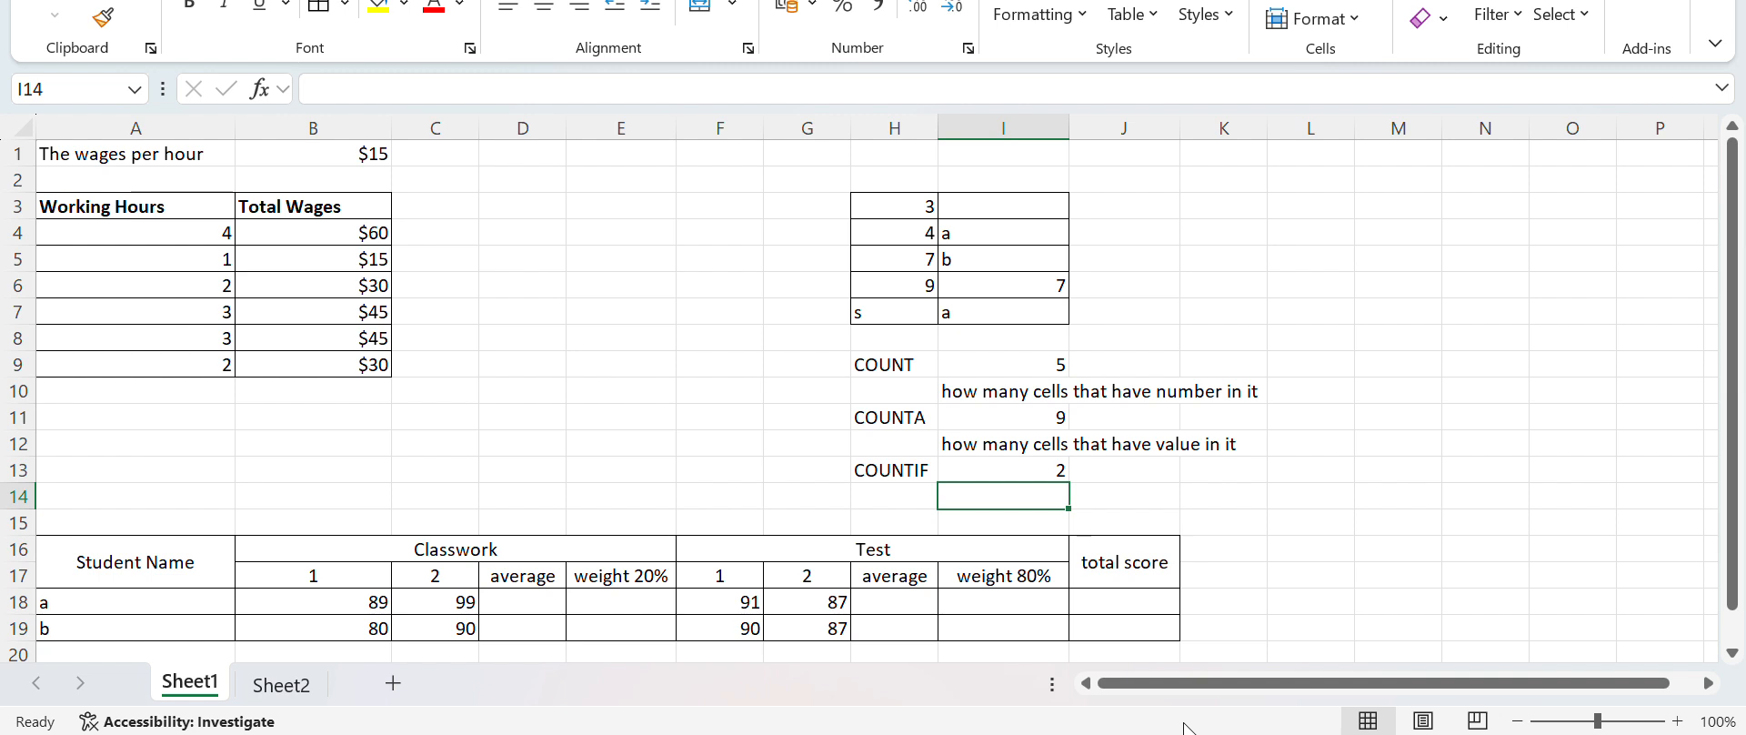
Calculate student a's Classwork average in D18 with the formula =(B18+C18)/2
key(Left)
key(Left)
key(Left)
key(Left)
key(Left)
key(Left)
key(Left)
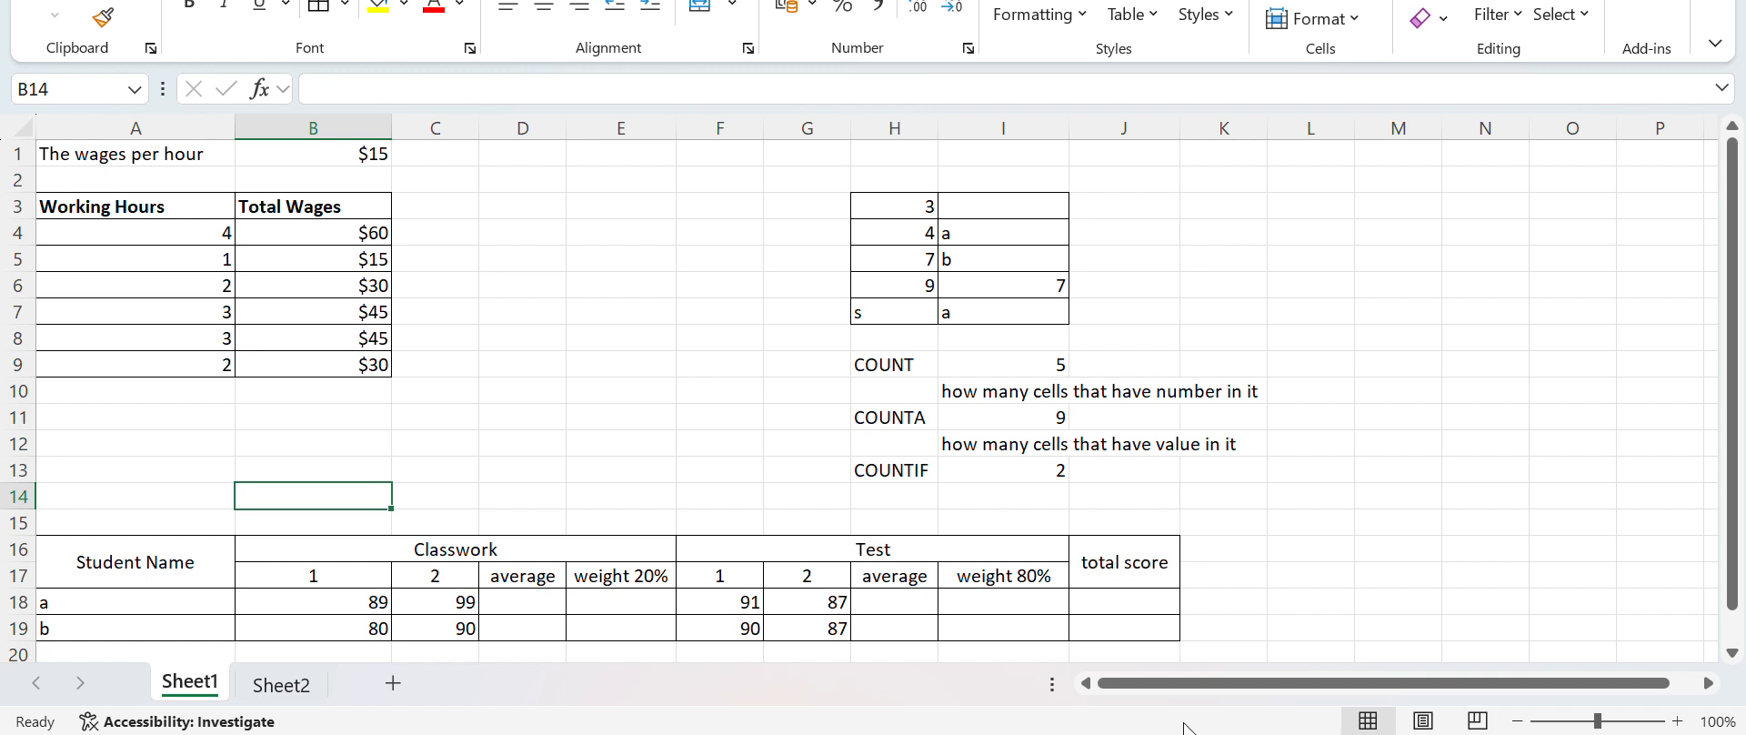
key(Down)
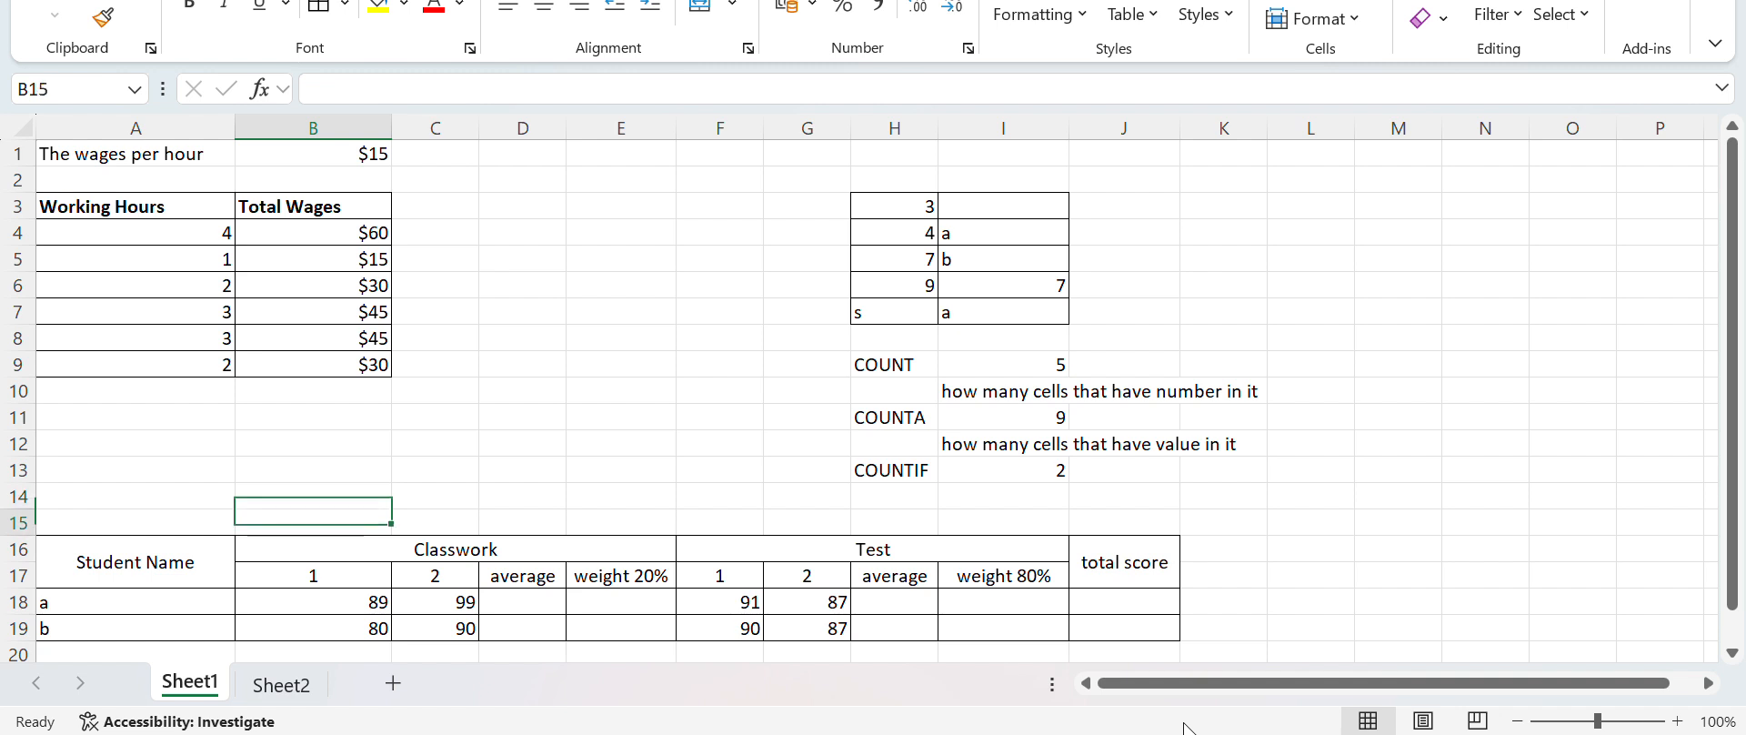
key(Down)
key(Down)
key(Down)
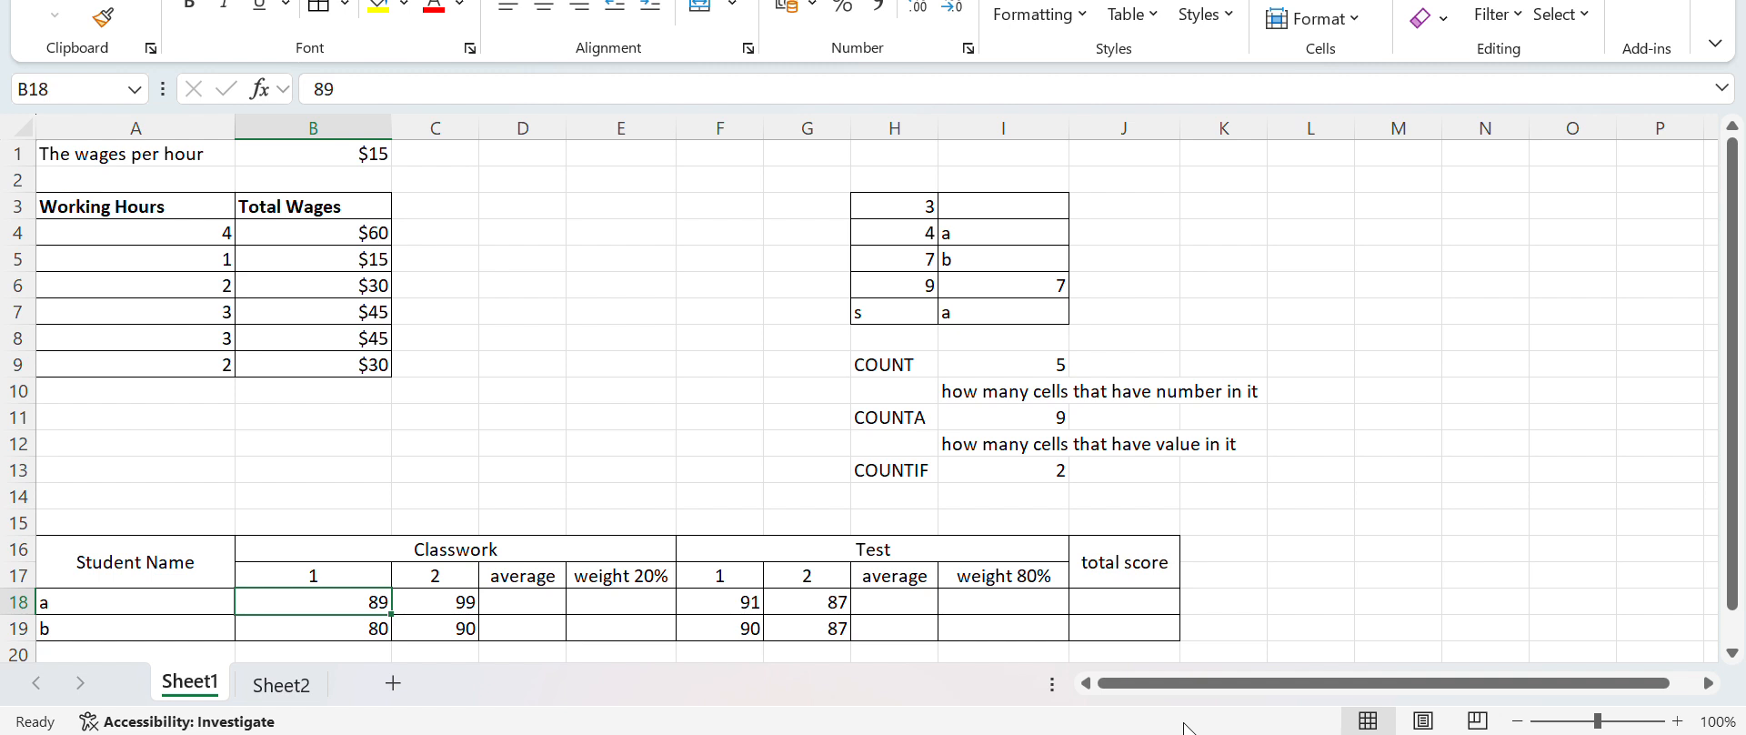
key(Right)
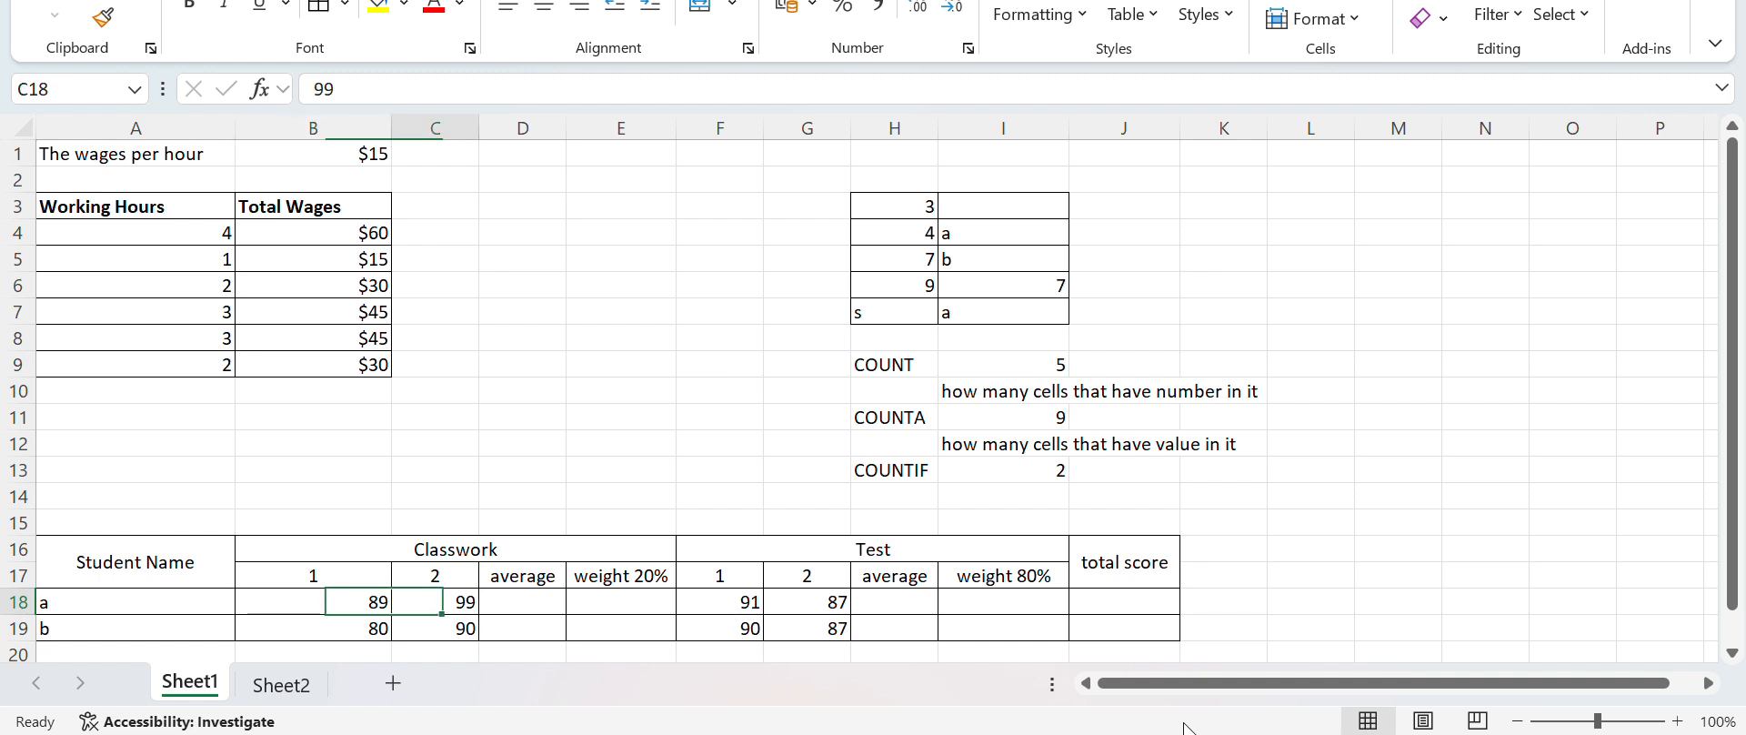
key(Right)
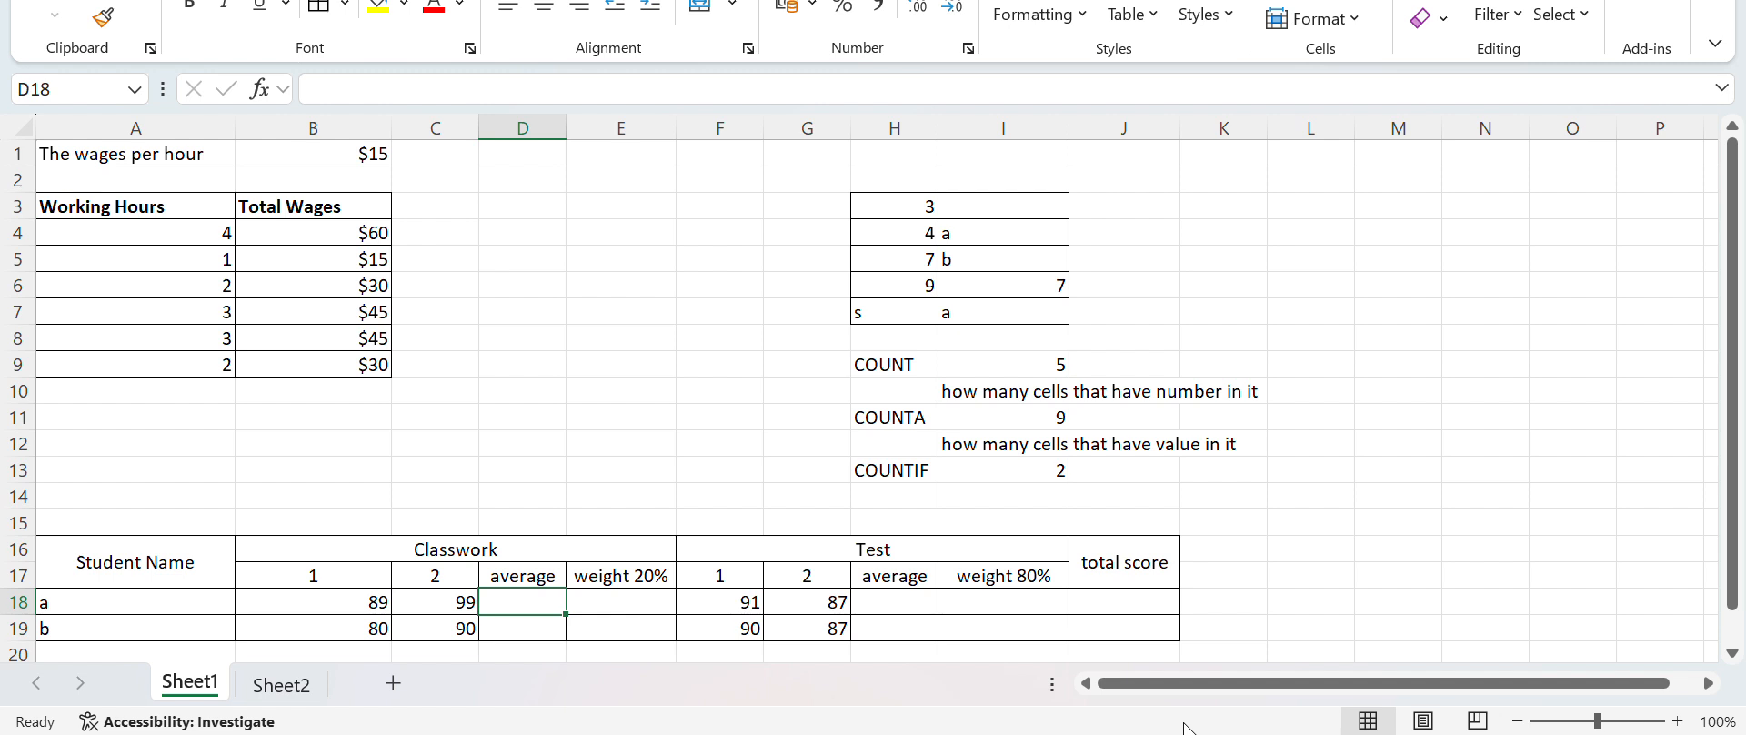
text(=)
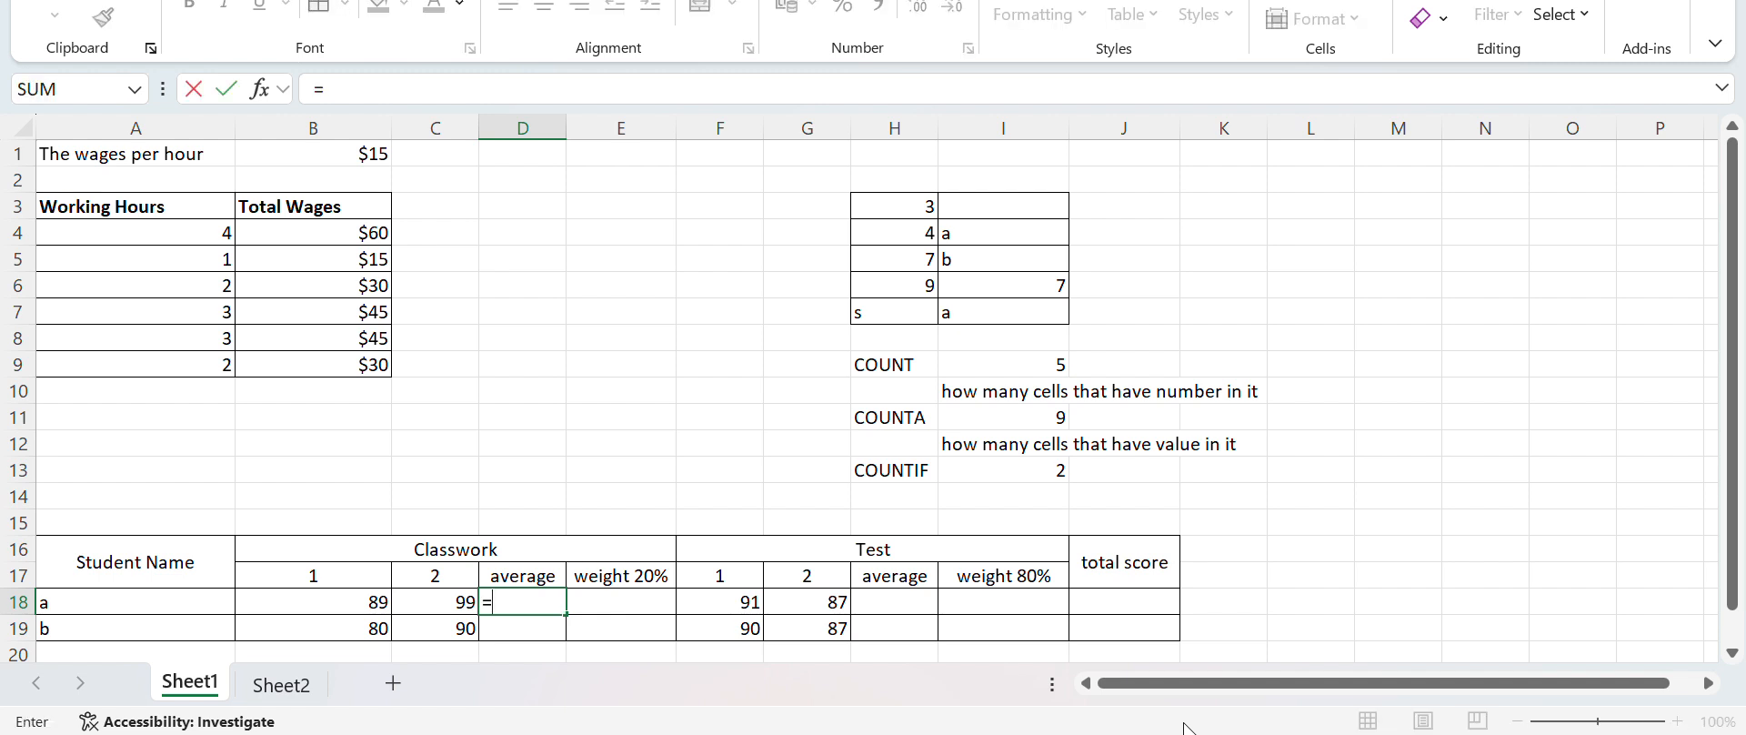
text(()
click(327, 602)
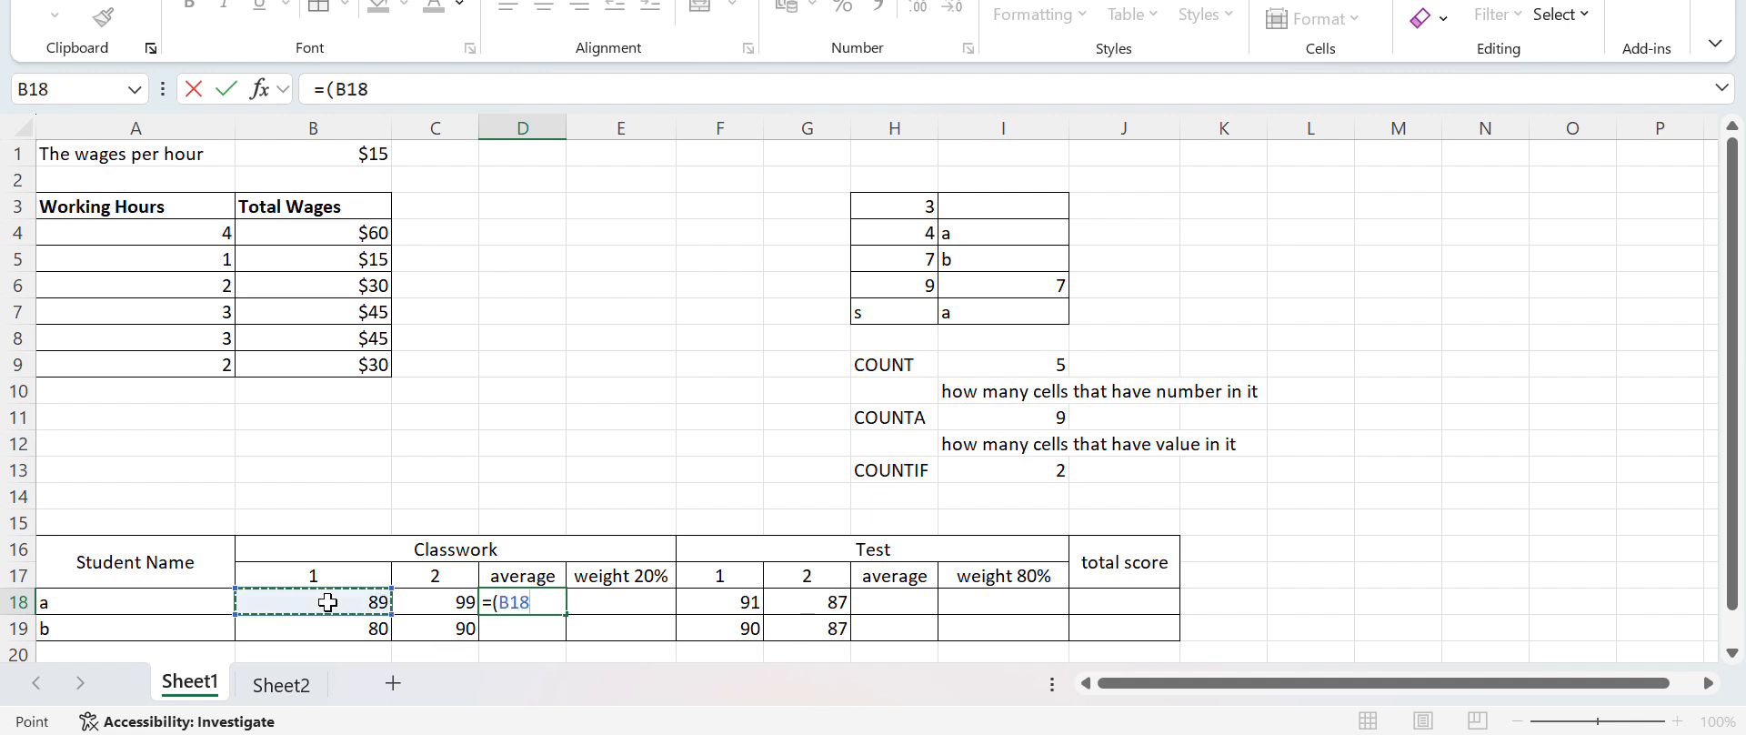
text(+)
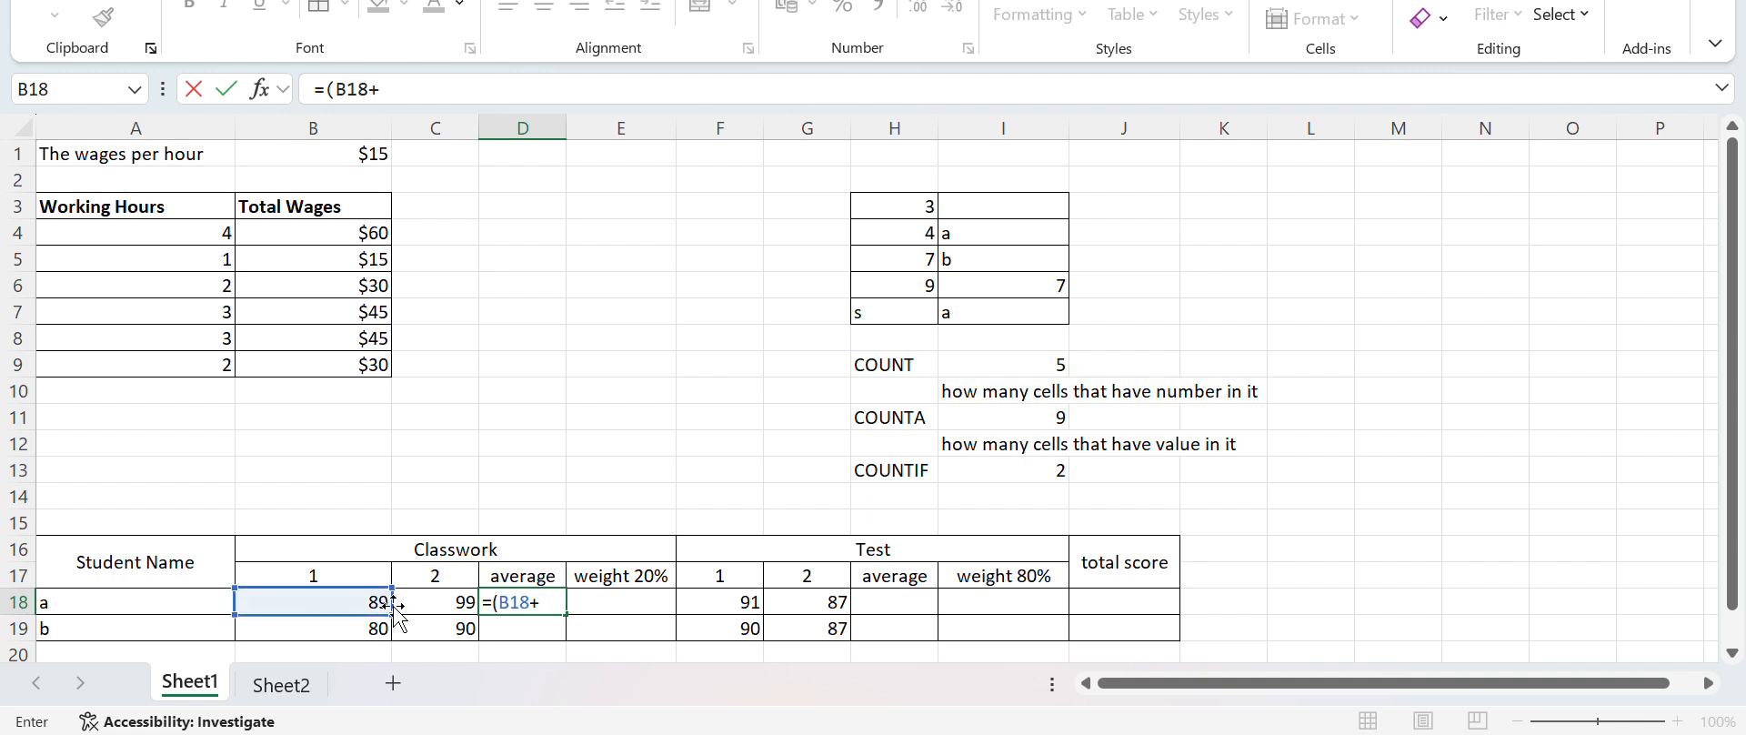
click(449, 609)
text())
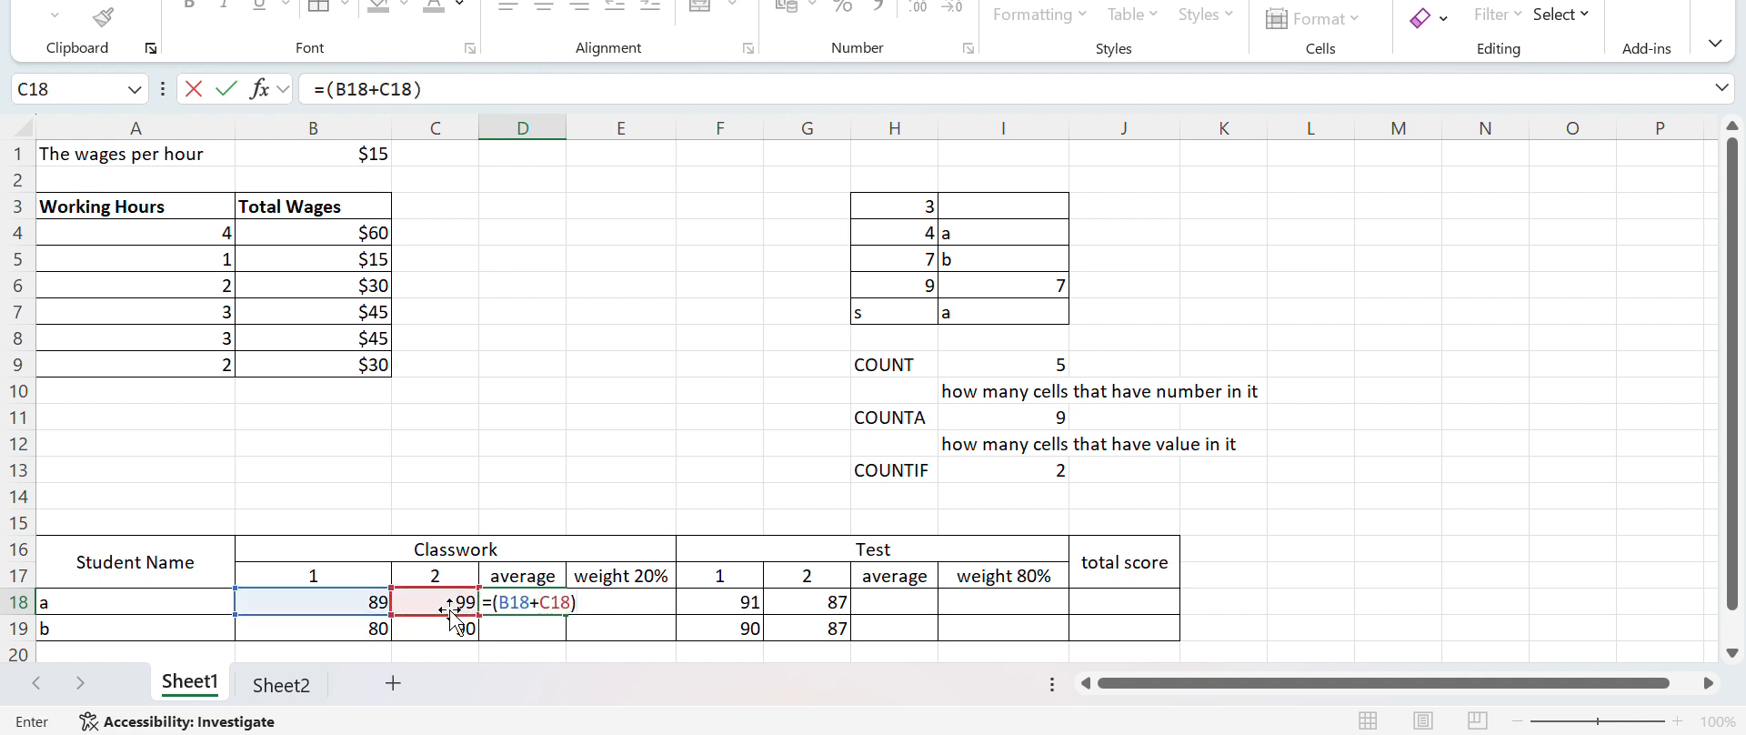
text(/)
text(2)
key(Return)
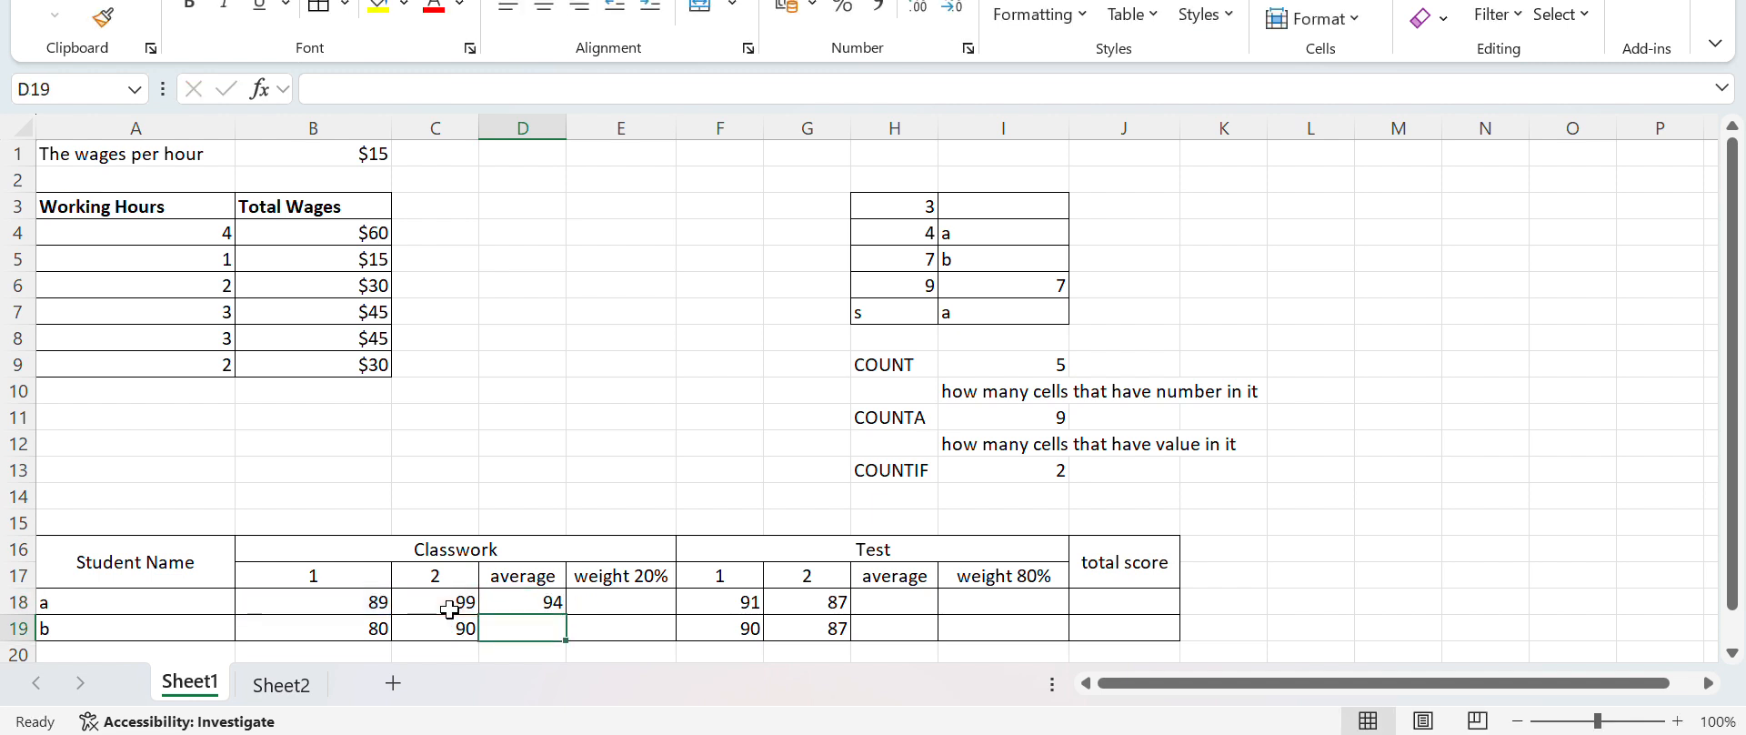
Check the cell references in D18's average formula, leaving D19 selected
click(554, 598)
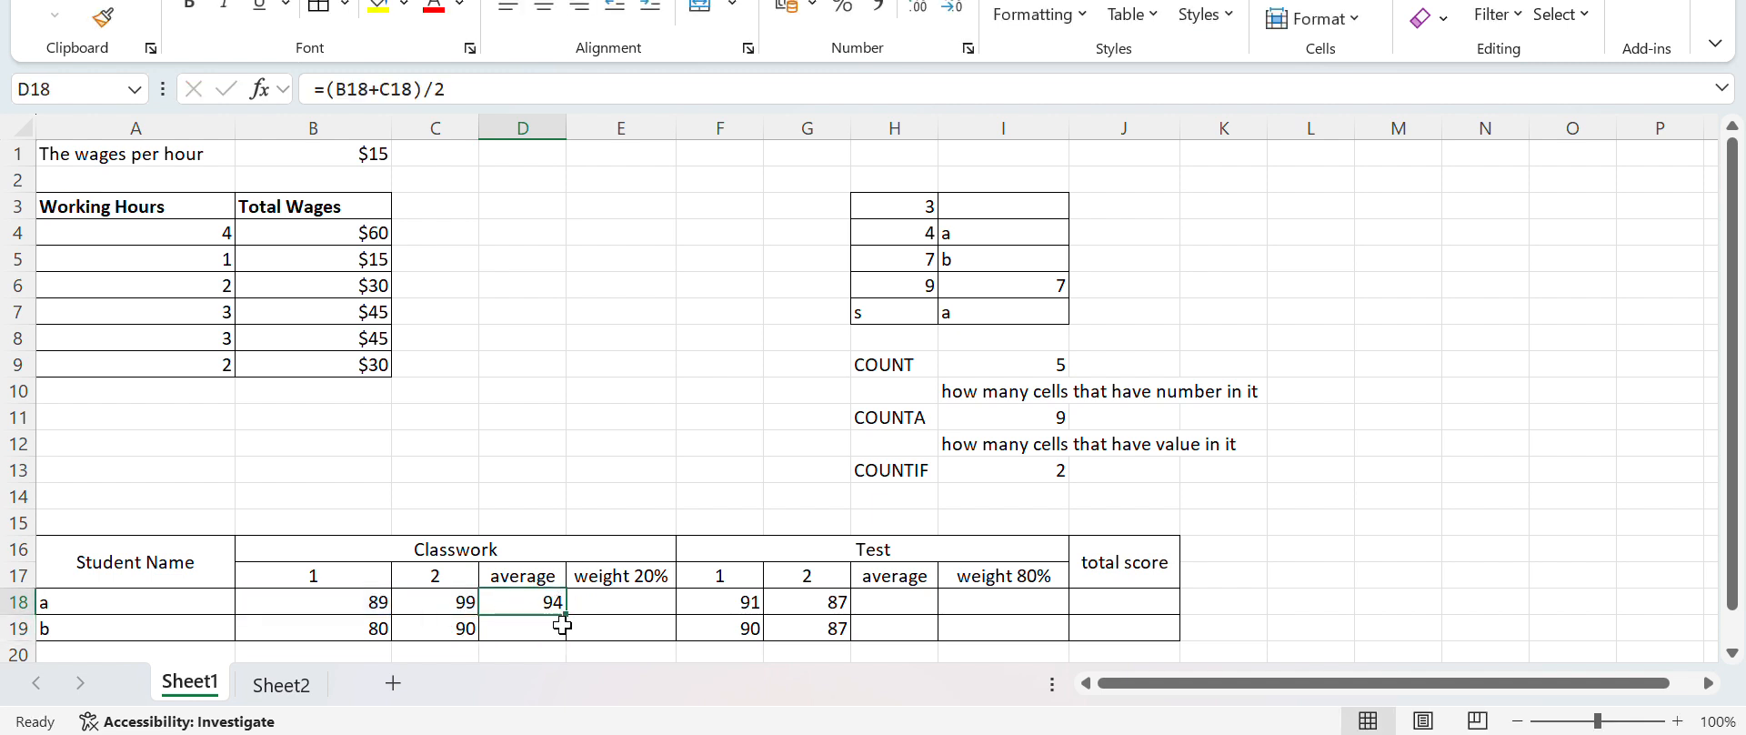
double_click(525, 600)
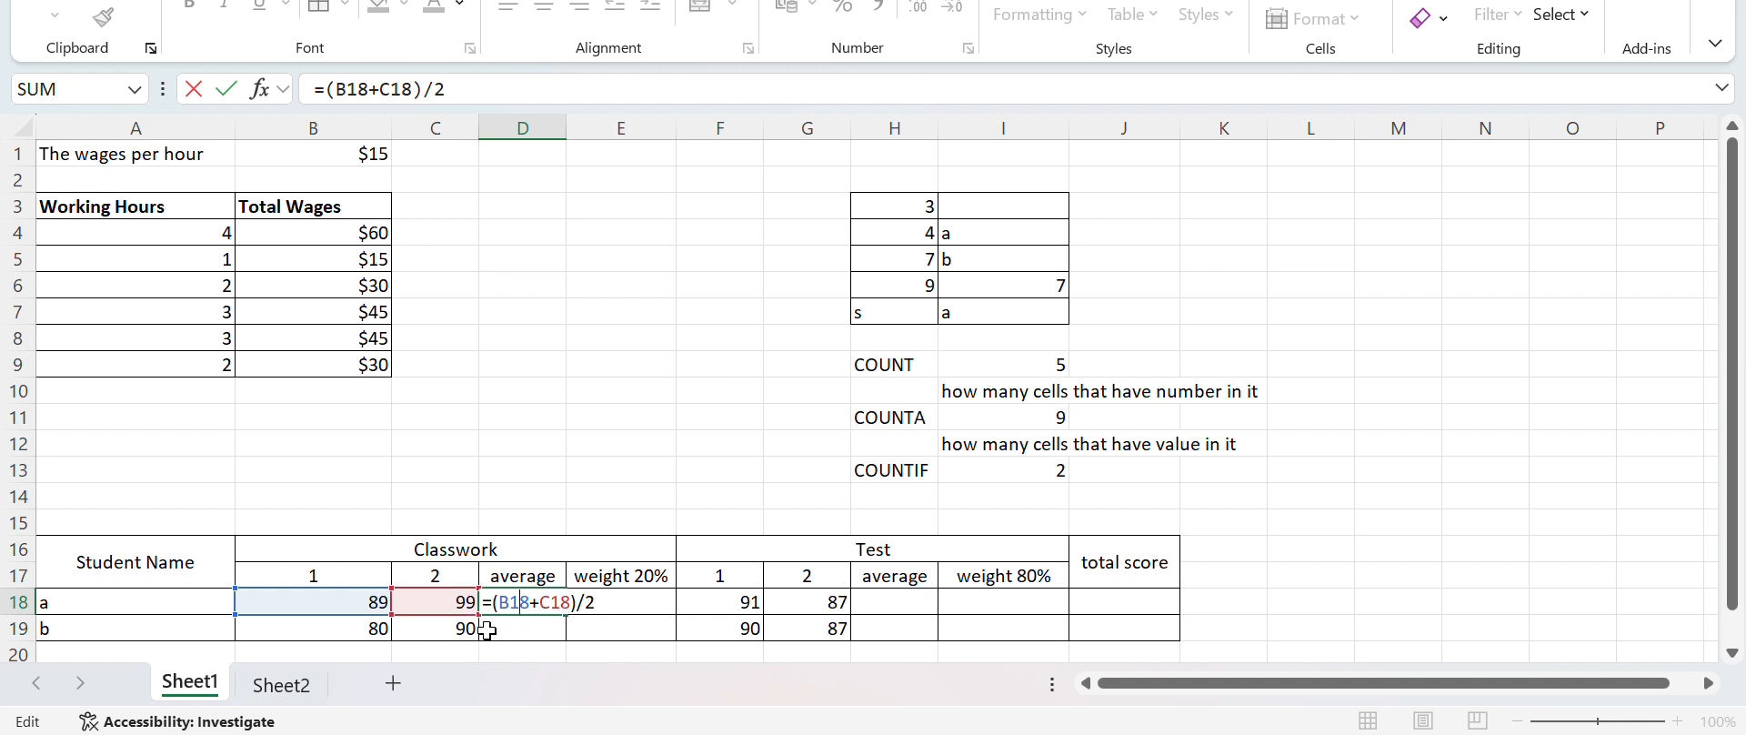
click(514, 630)
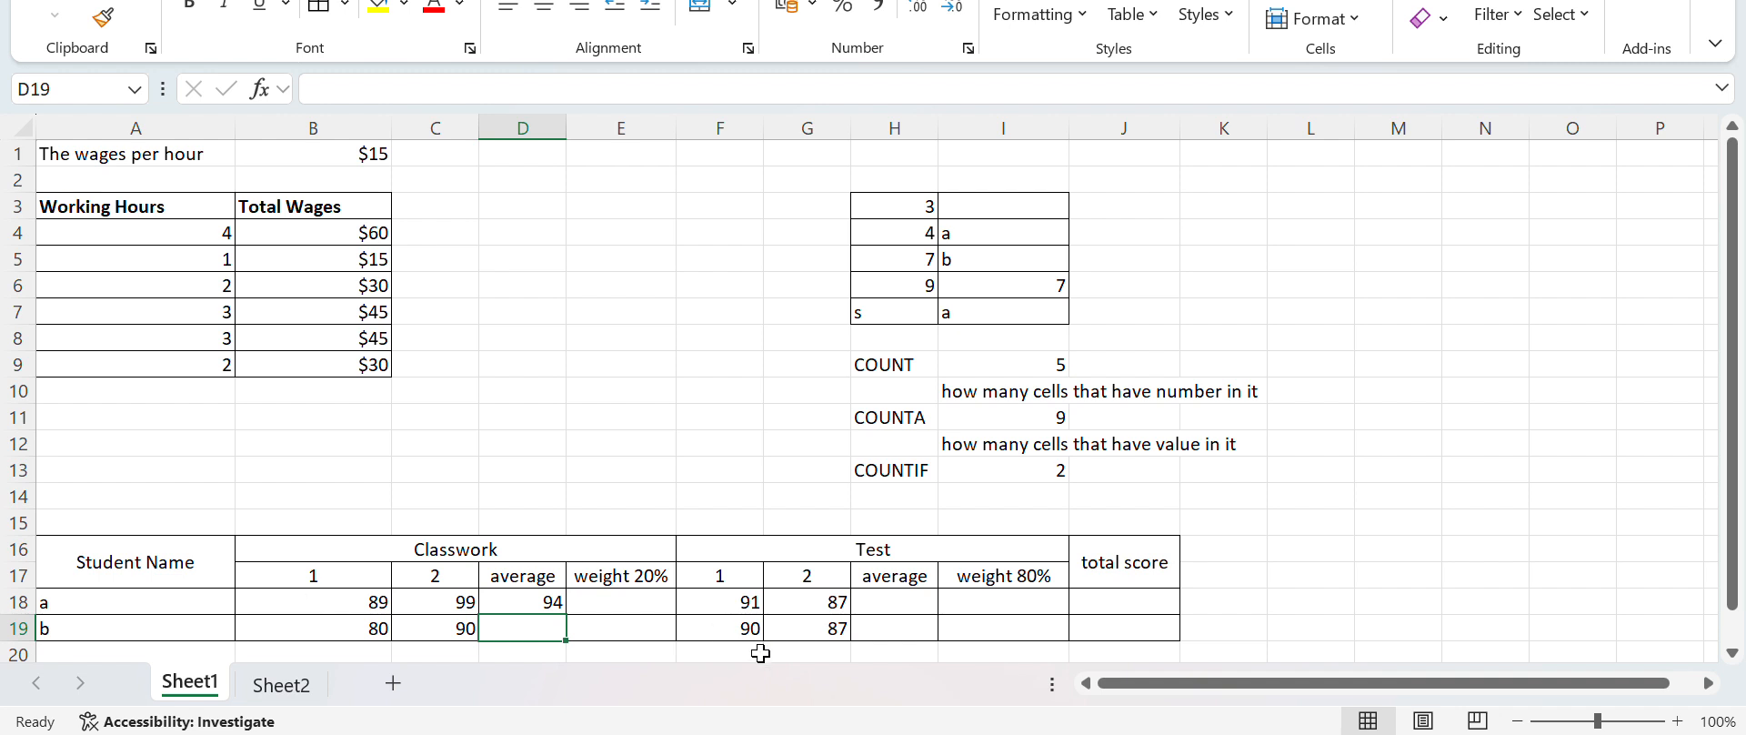
Enter the formula =D18*0.2 in E18 for student a's weighted Classwork score, accepting the proposed correction
click(647, 607)
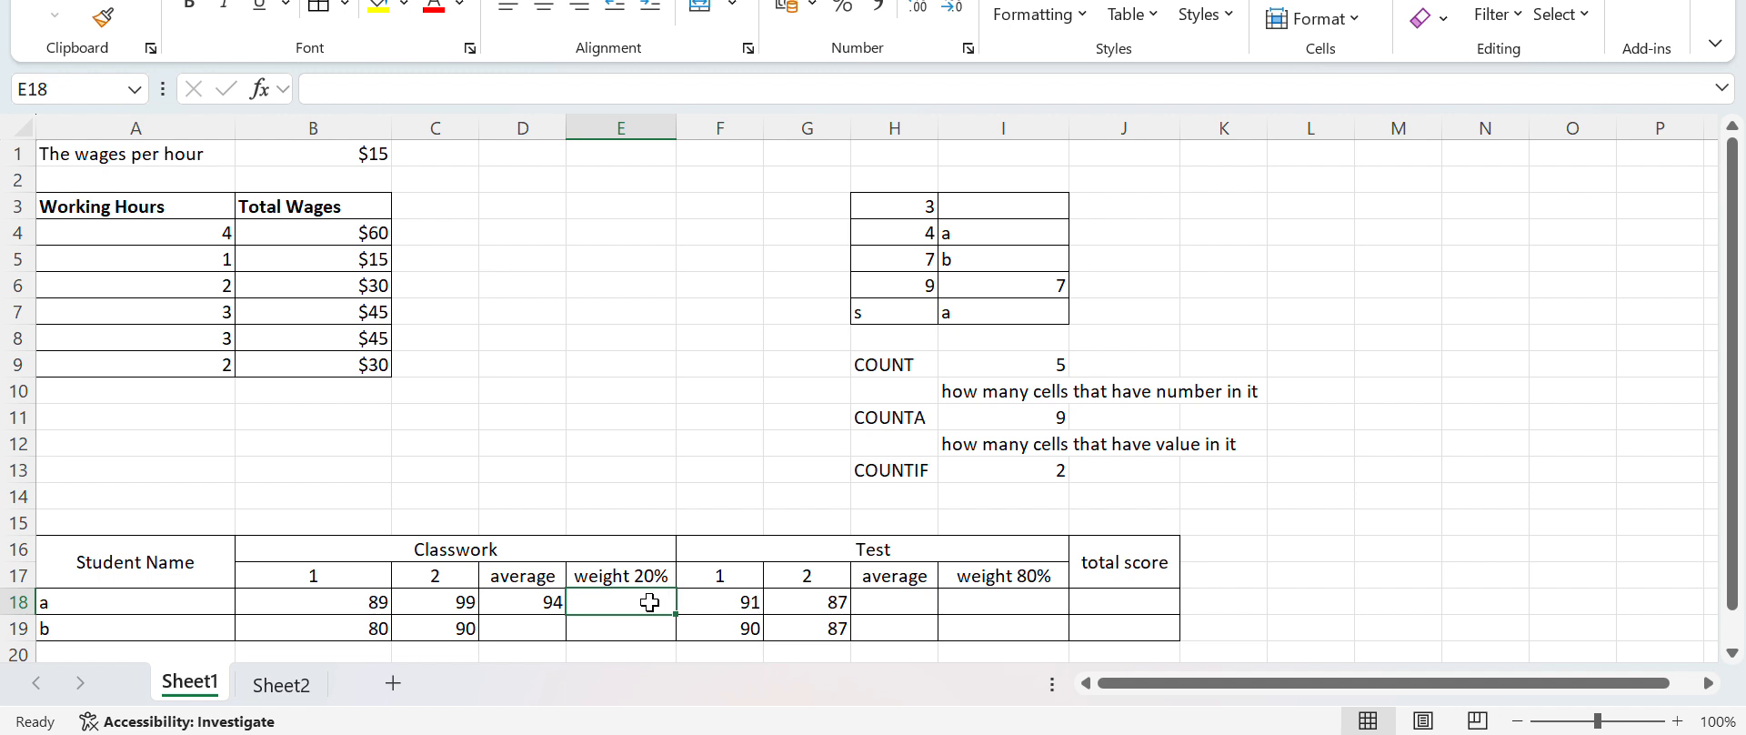
text(=)
click(521, 605)
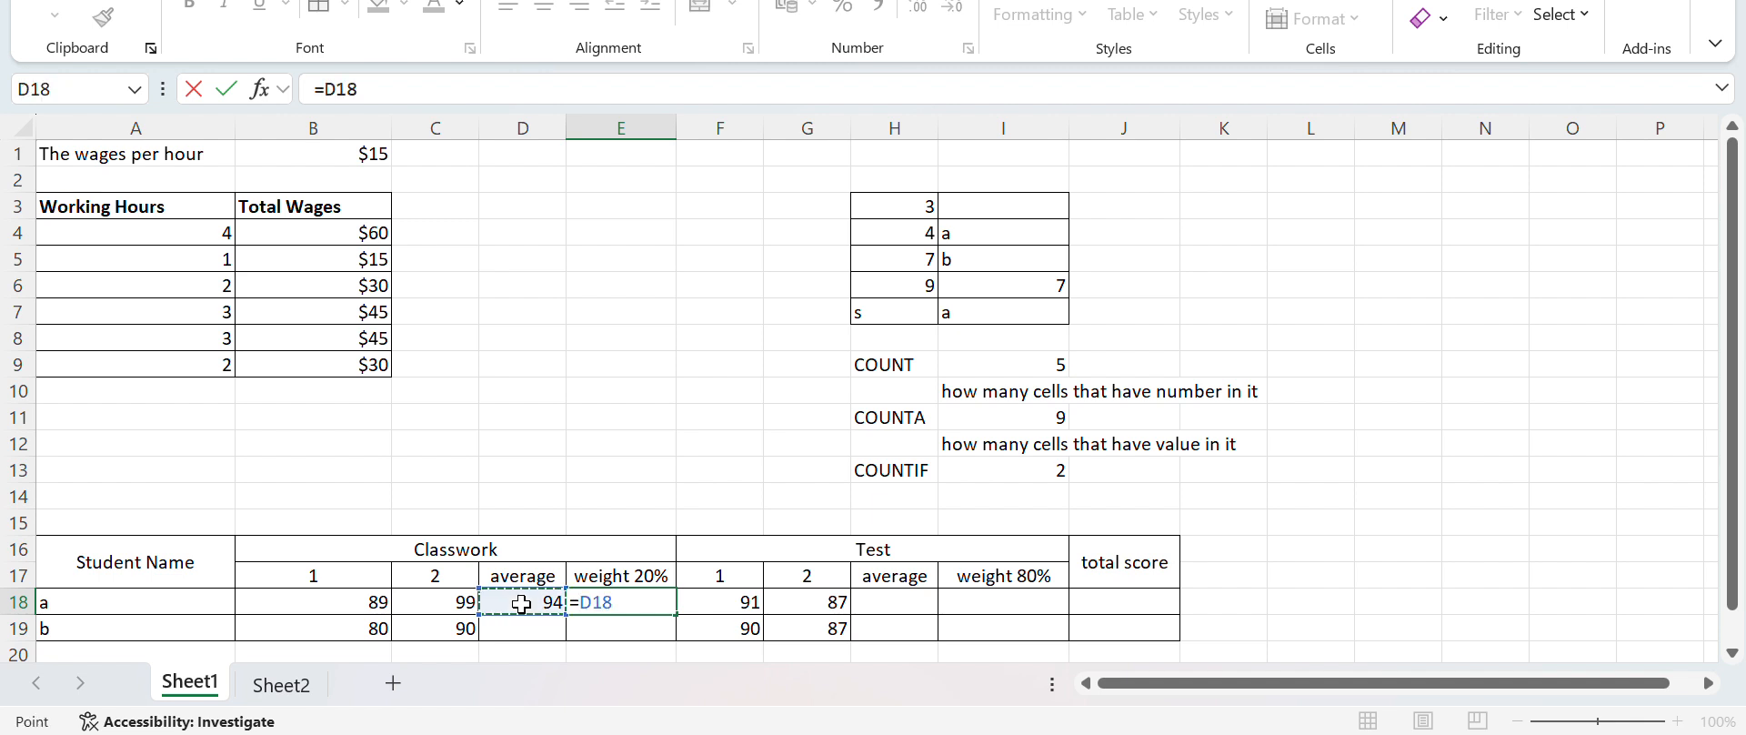
text(*)
text(0.2)
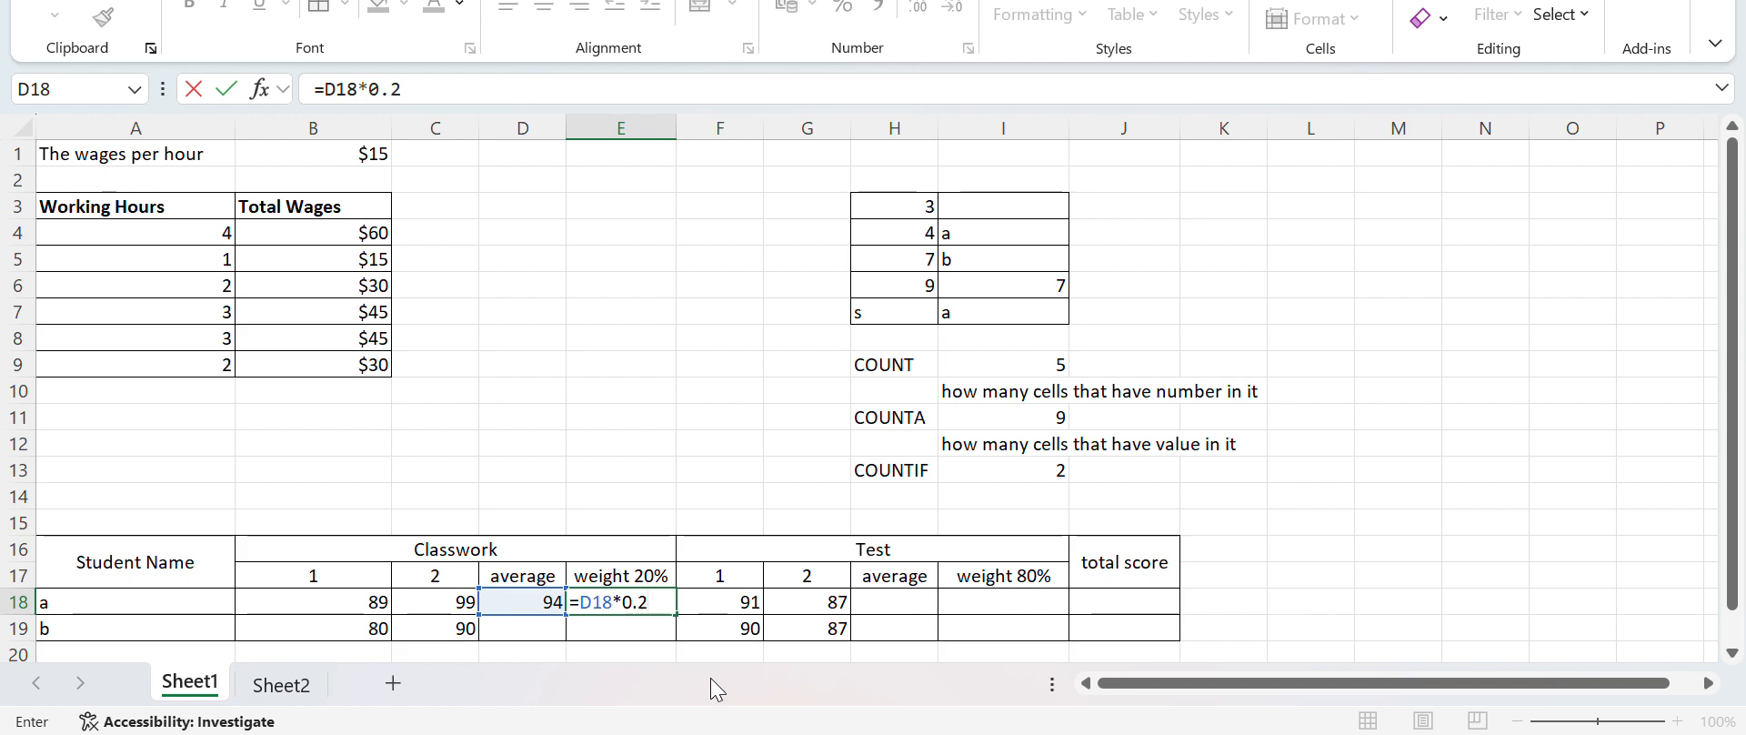
key(Return)
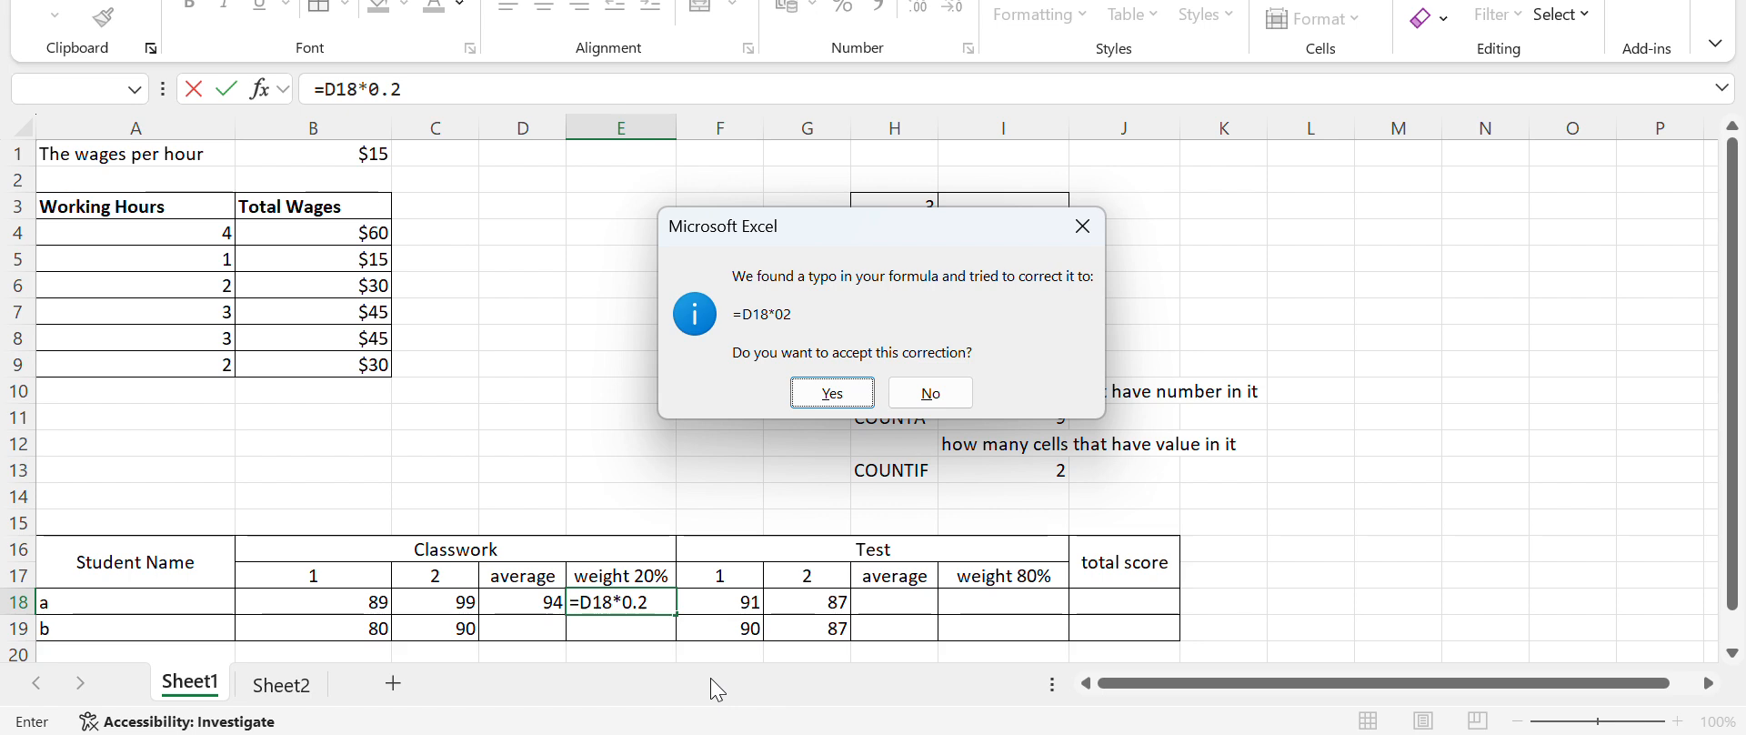
key(Return)
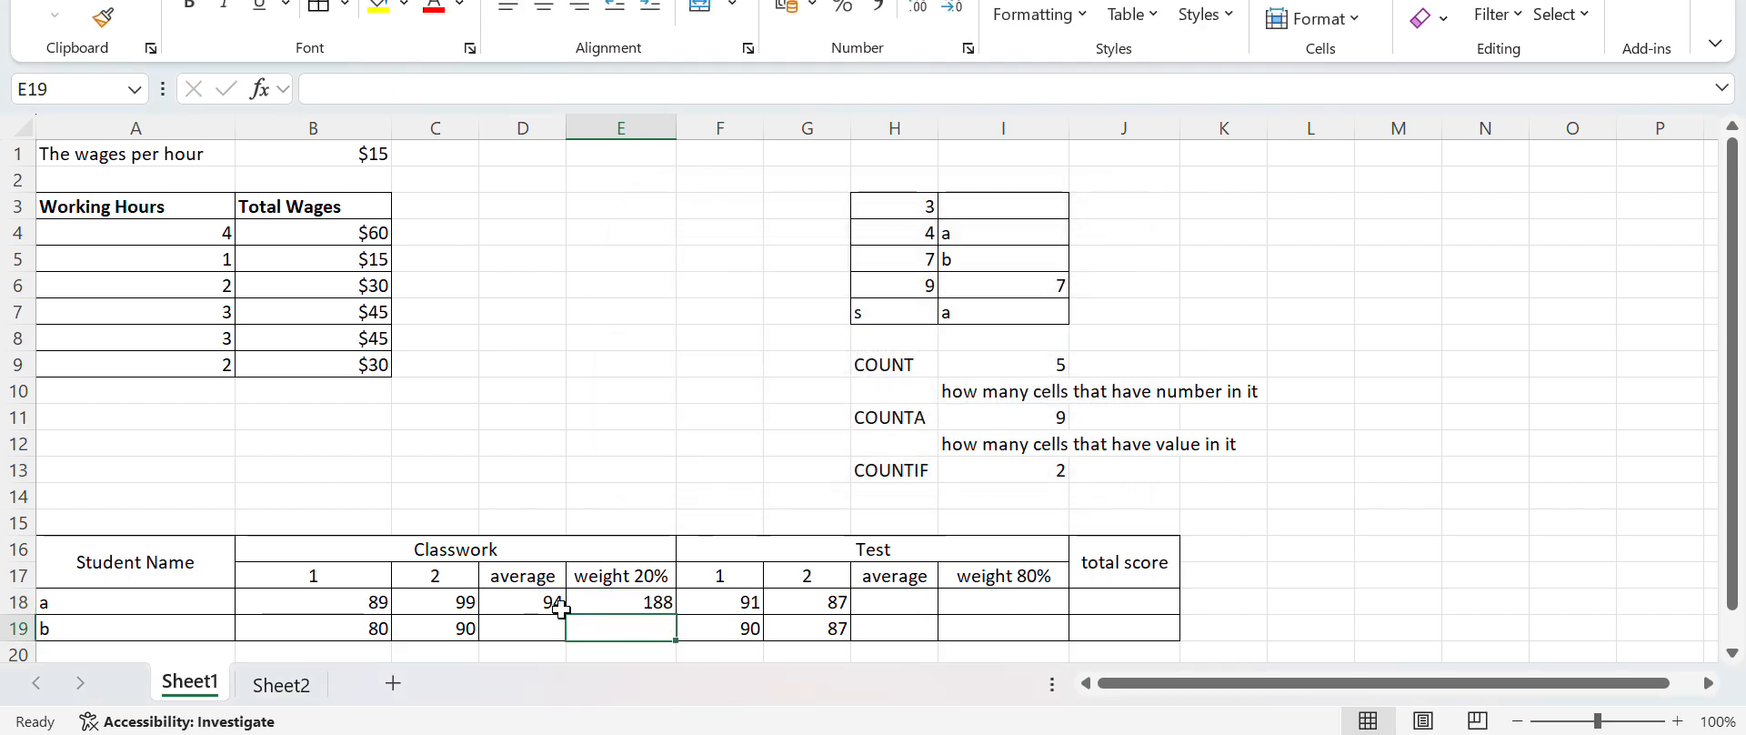
Set the multiplier in E18's weighted score formula to 0,2, written with a decimal comma
double_click(626, 602)
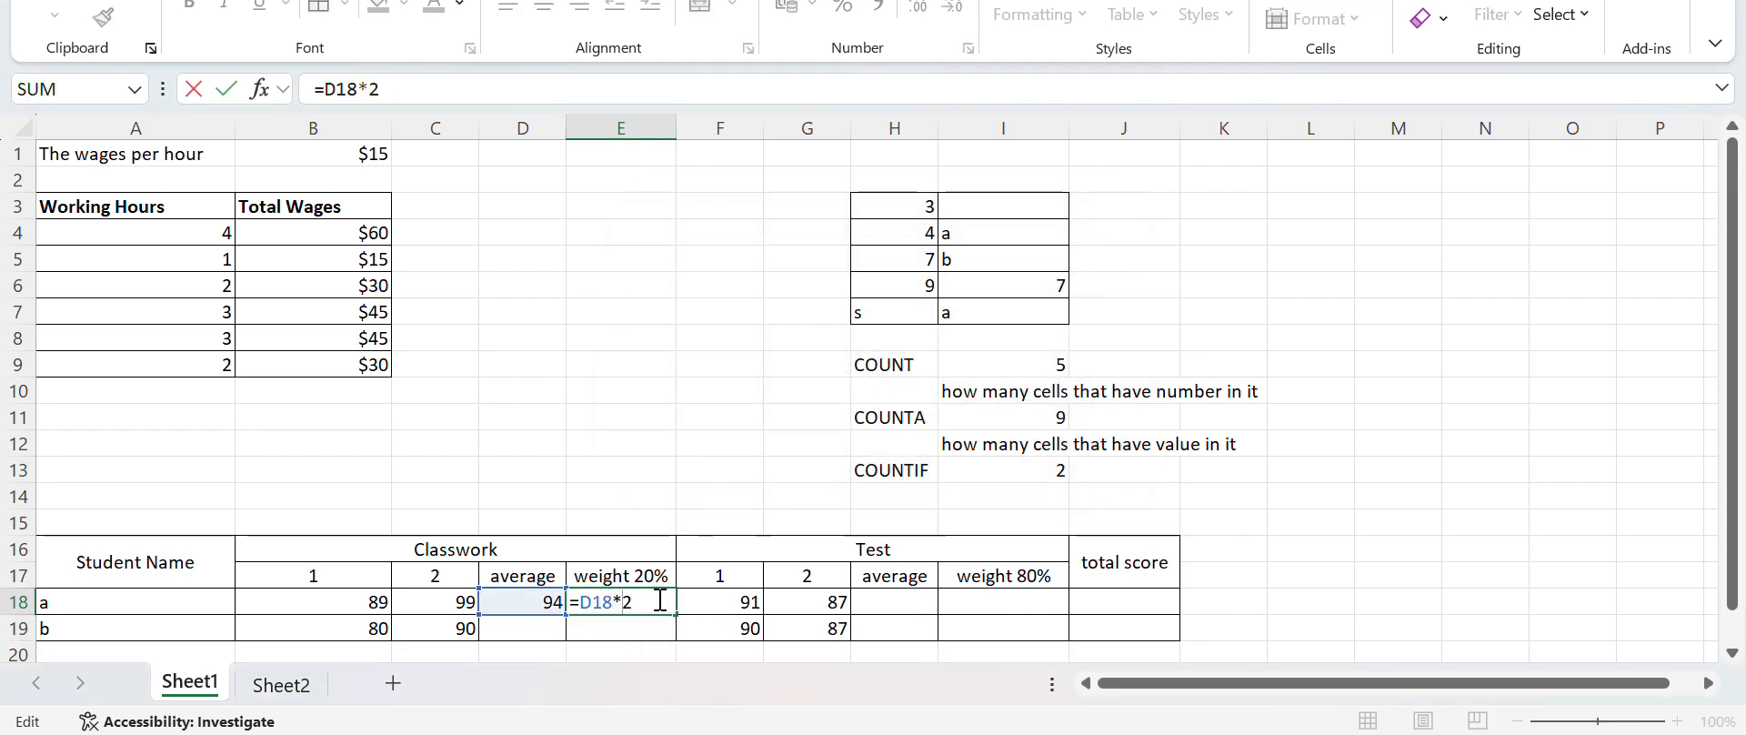
key(BackSpace)
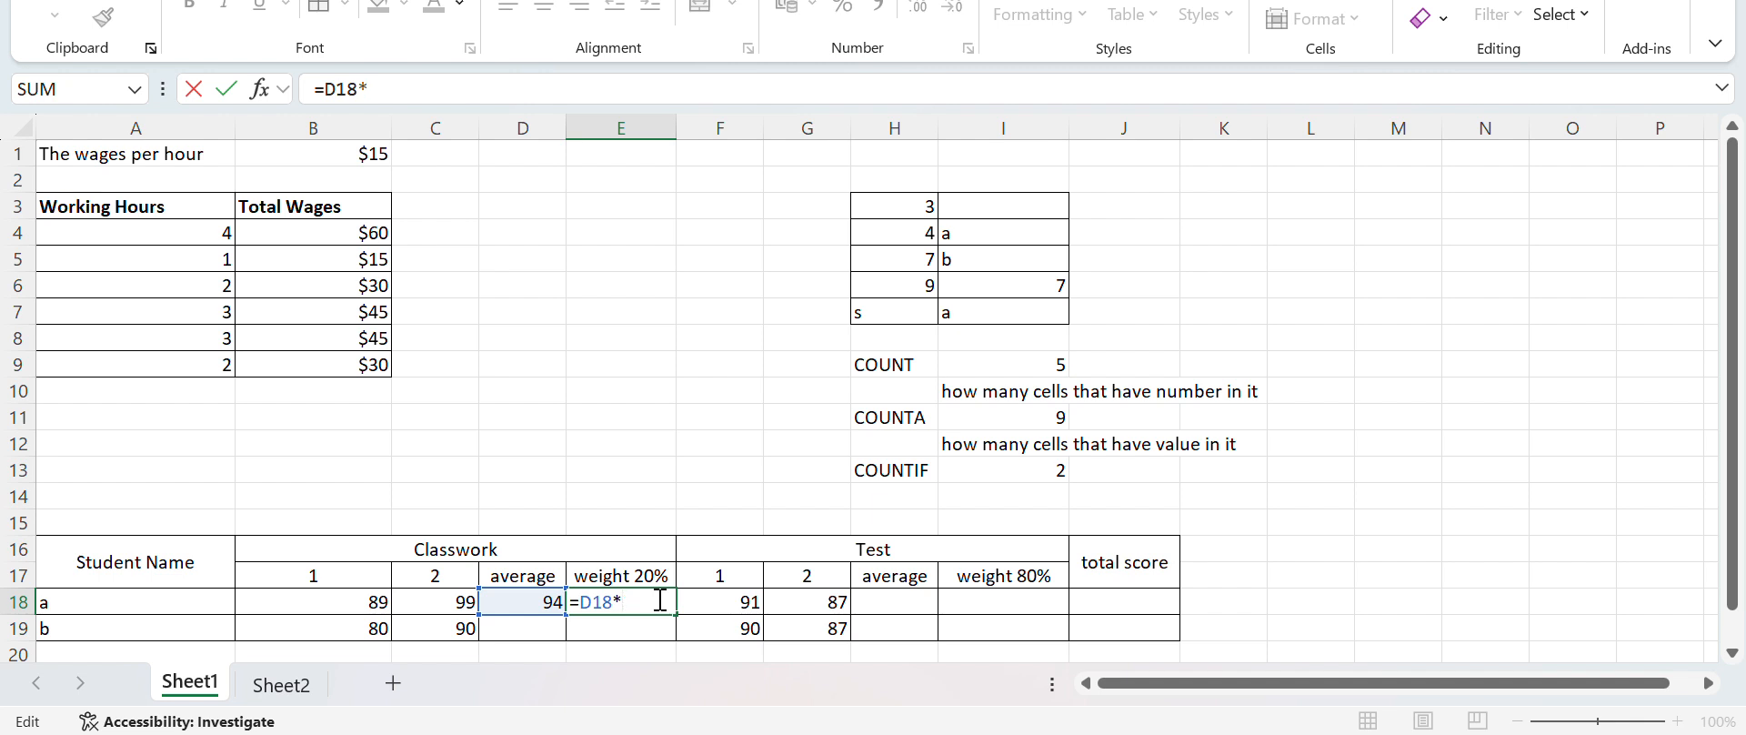
text(0,2)
key(Return)
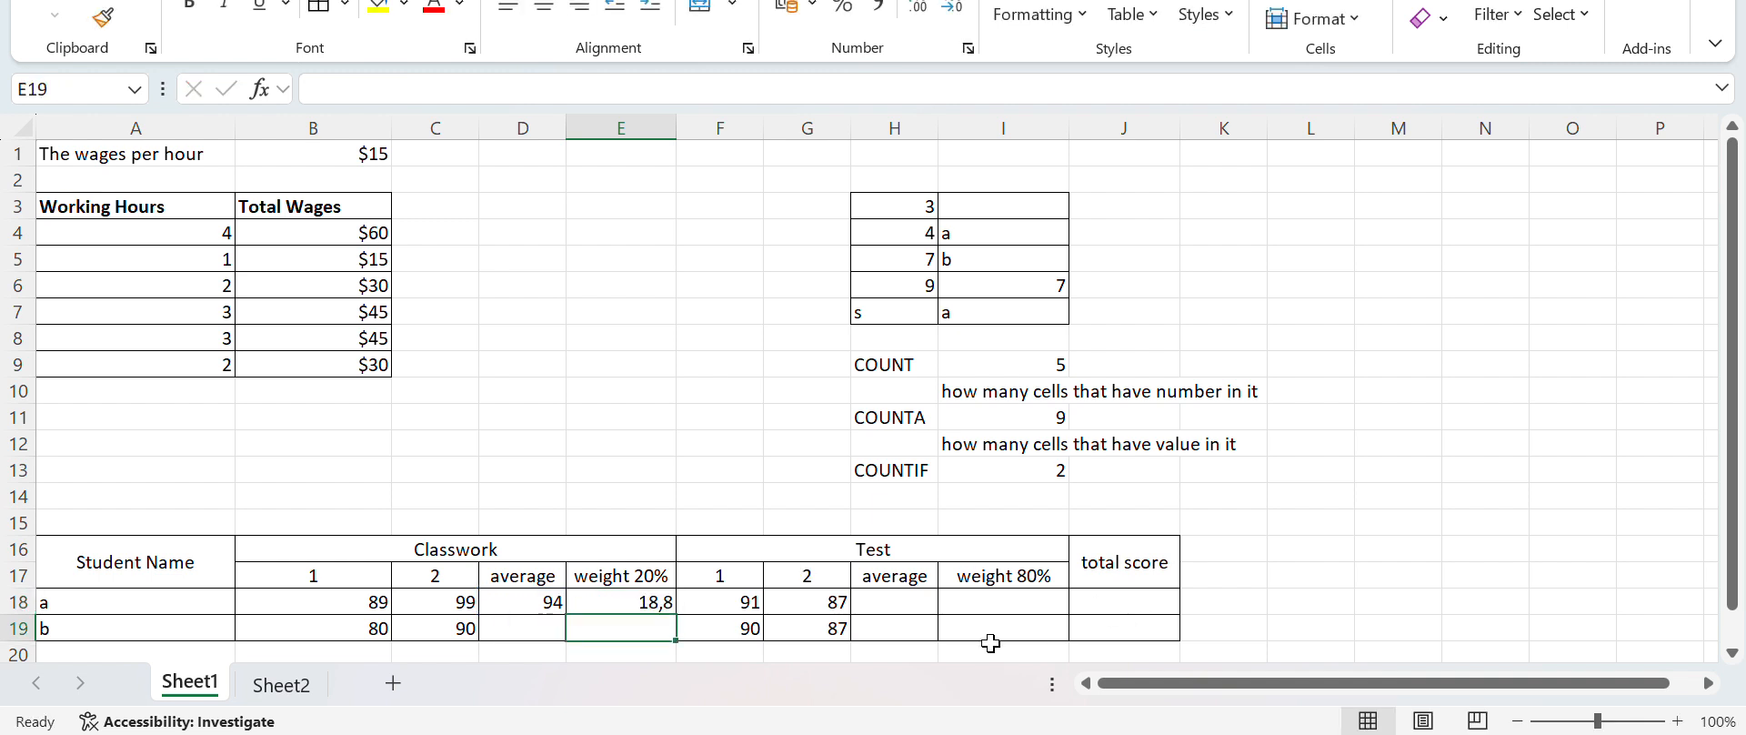
Calculate student a's Test average in H18 with the formula =(F18+G18)/2
click(916, 601)
double_click(916, 601)
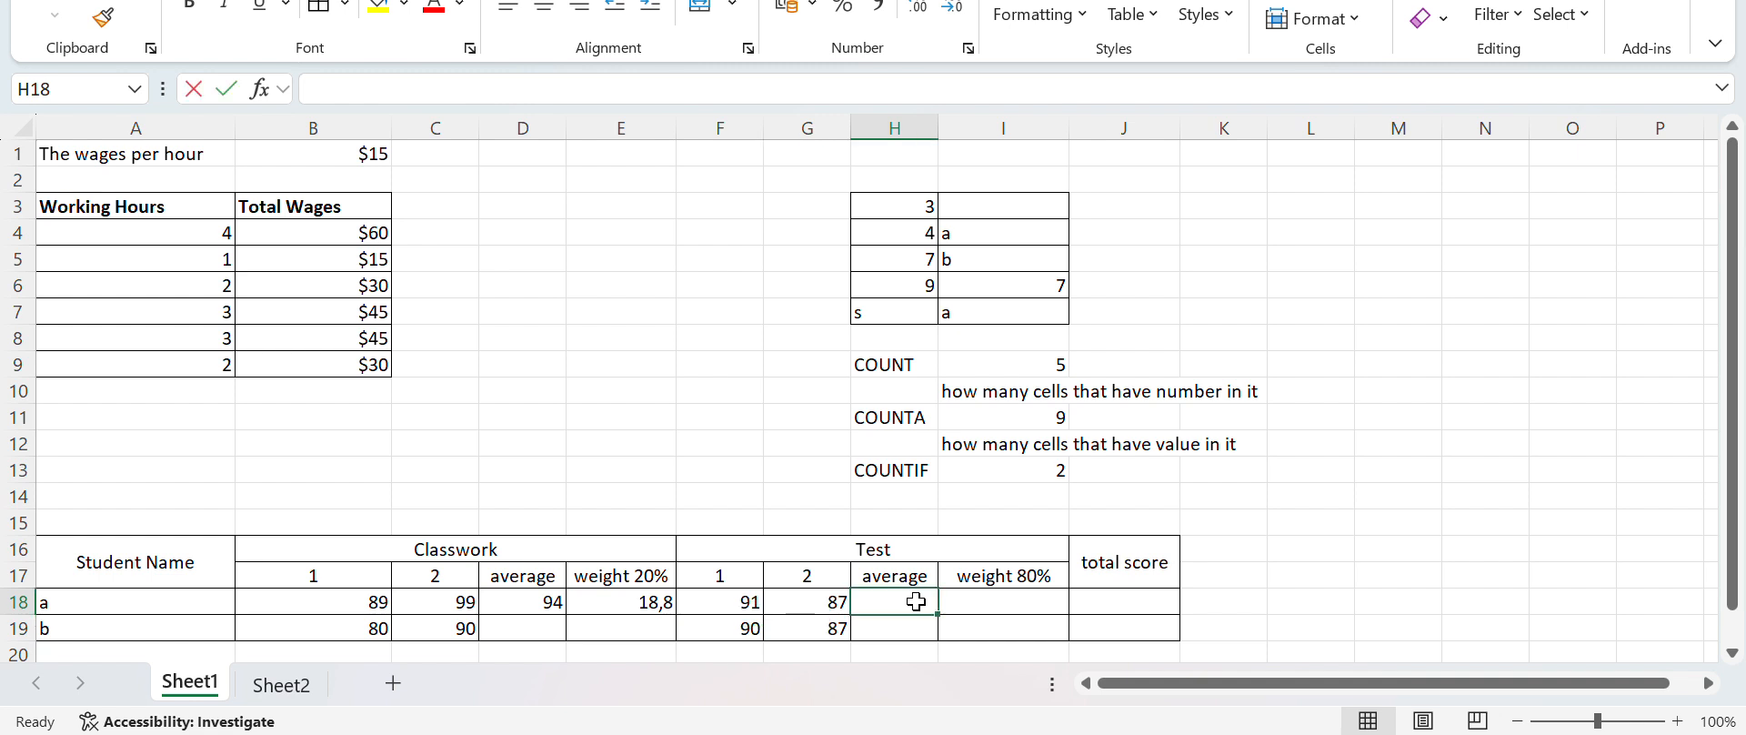
text(=()
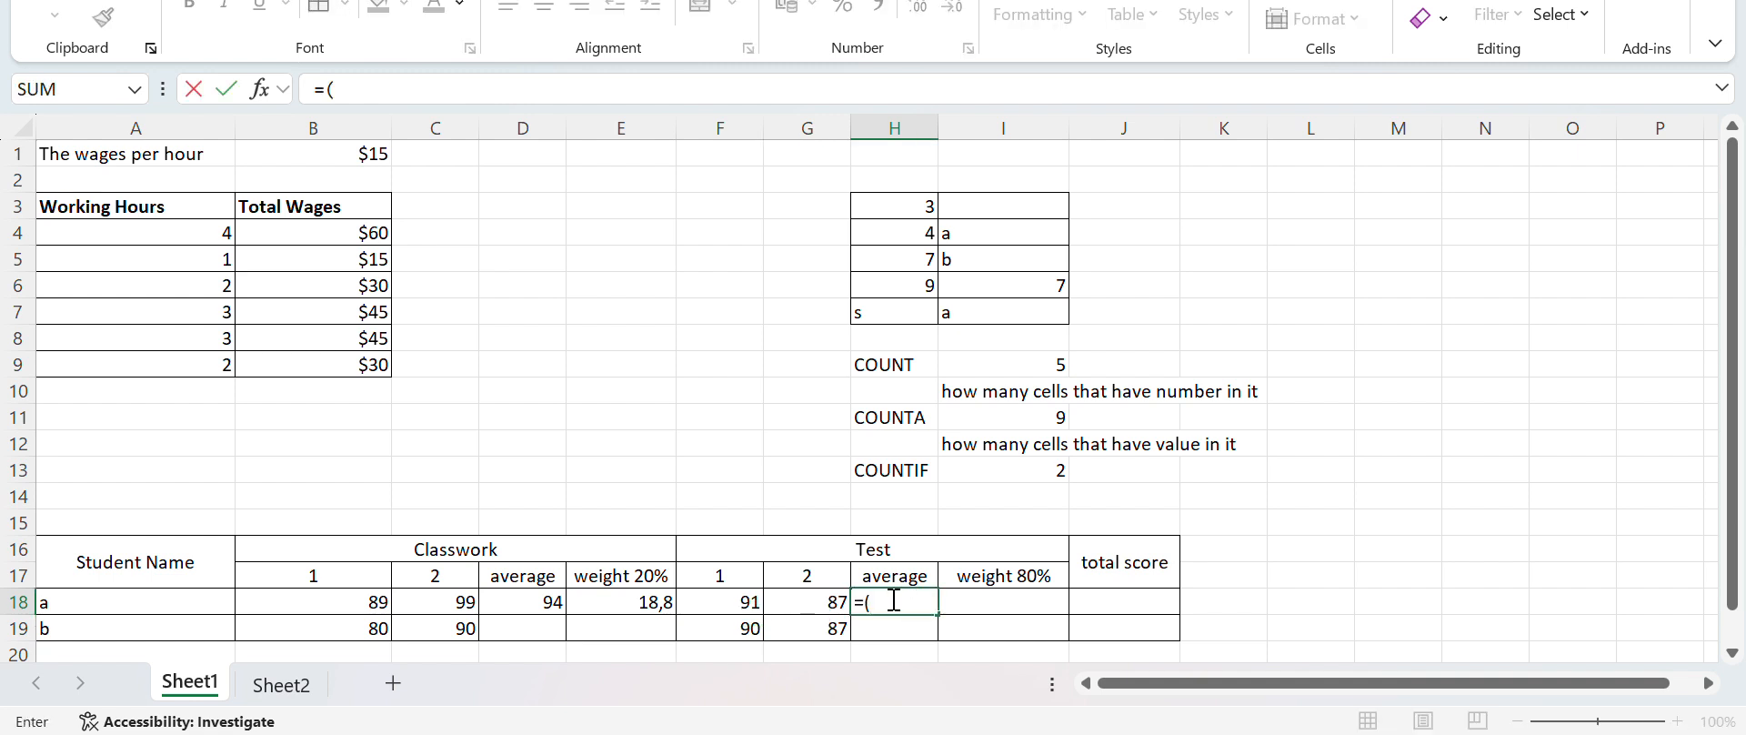
click(741, 600)
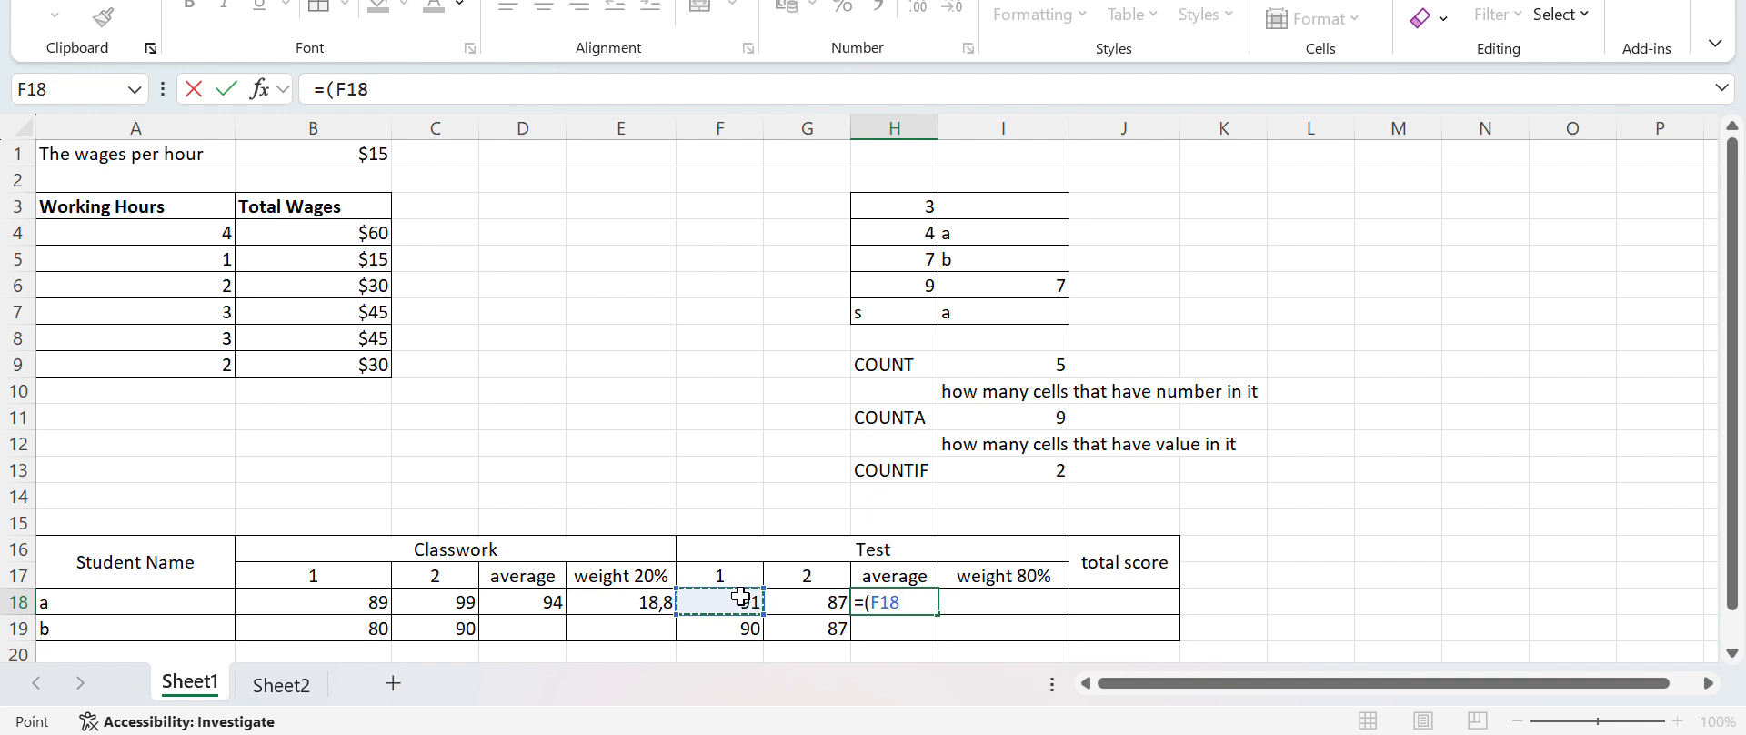
text(+)
click(833, 598)
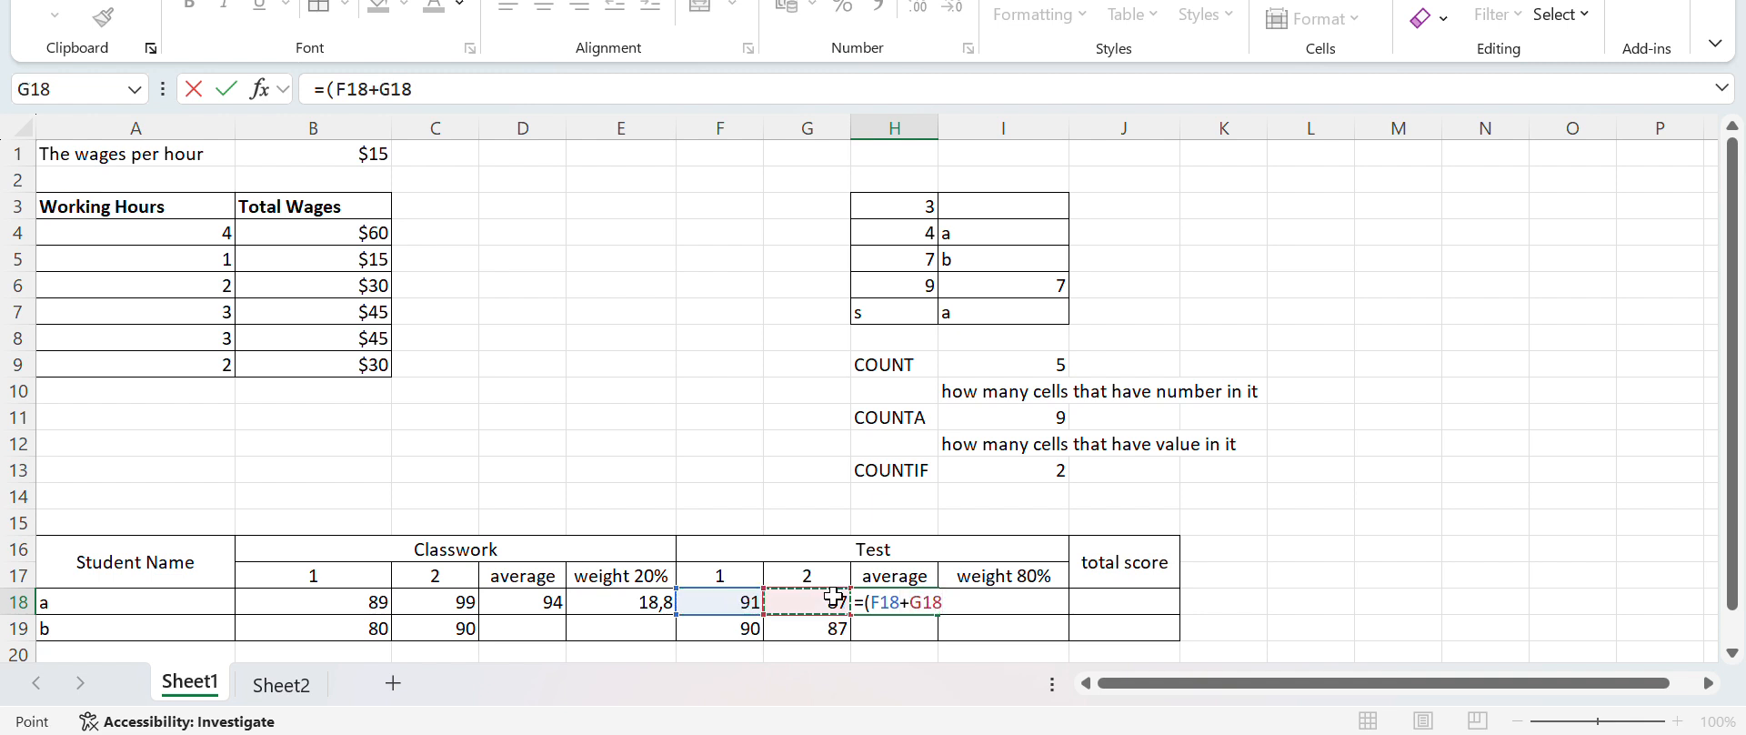
text()/2)
key(Return)
Calculate student a's 80% weighted Test score in I18 with the formula =H18*0,8
key(Up)
key(Right)
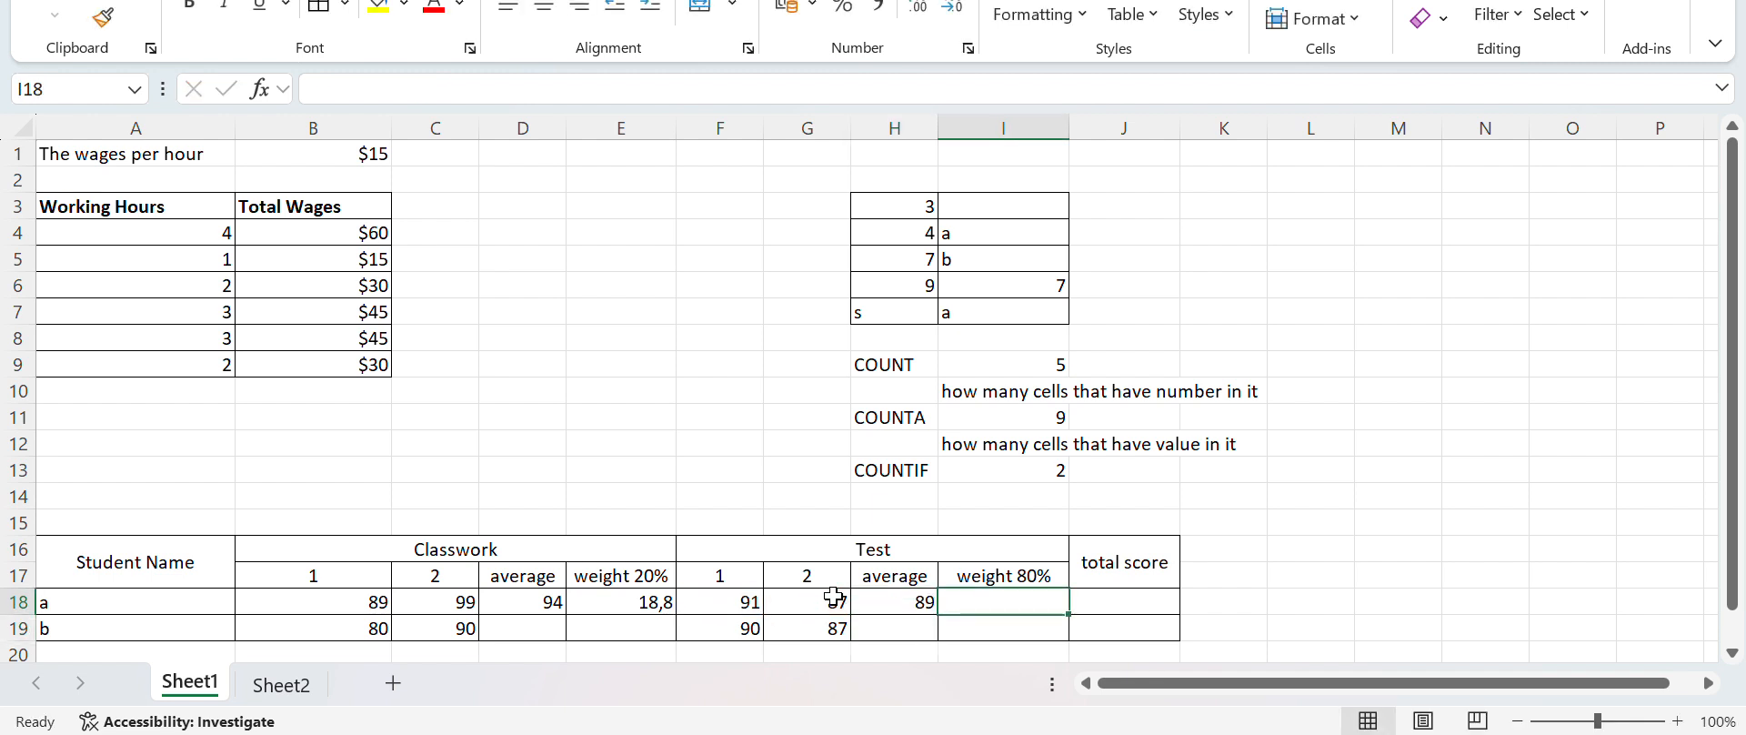
text(=)
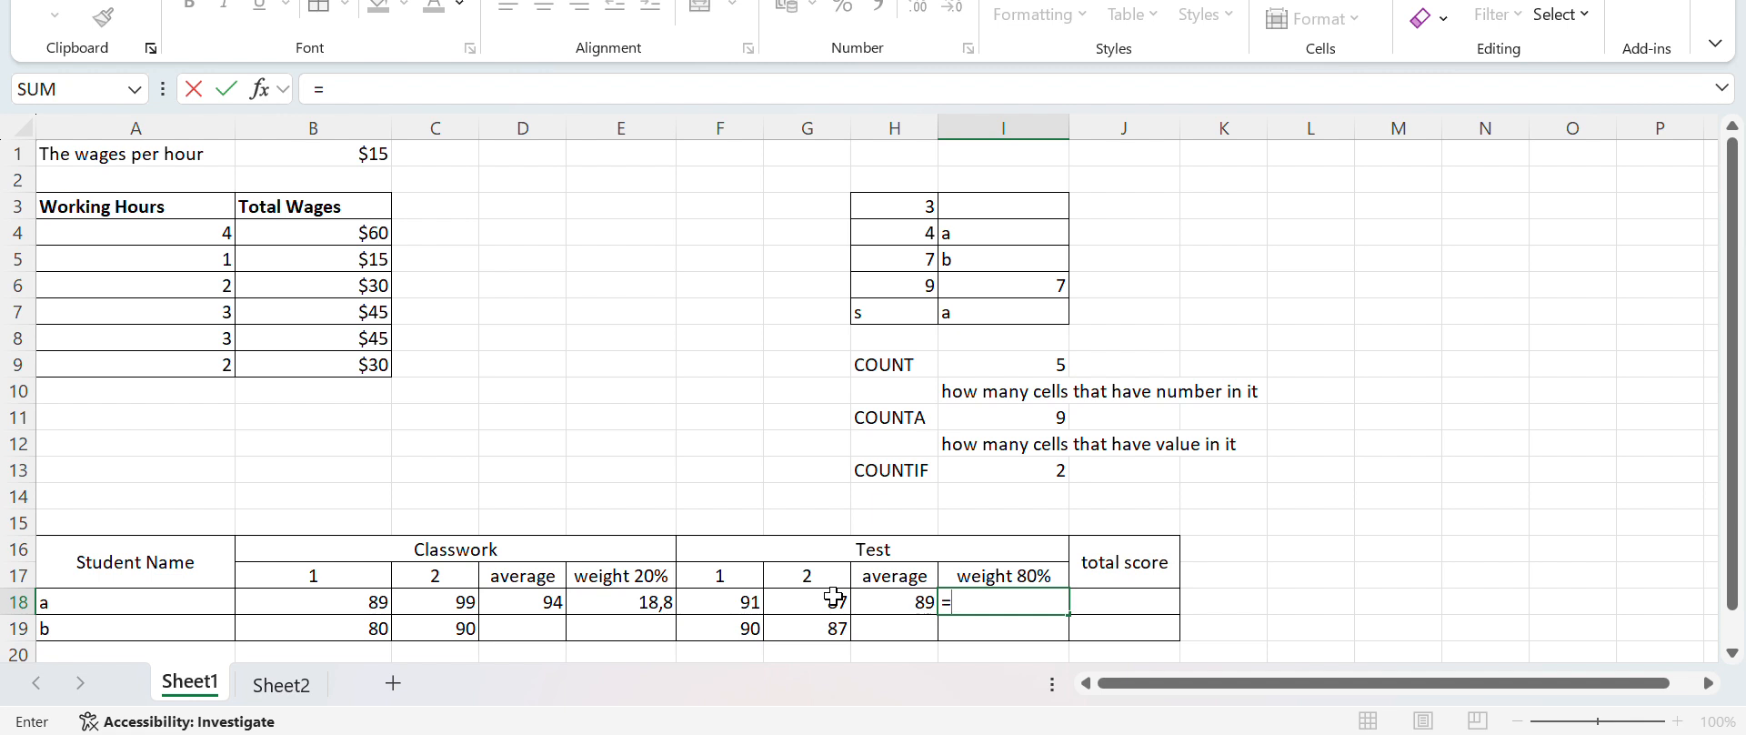
click(885, 608)
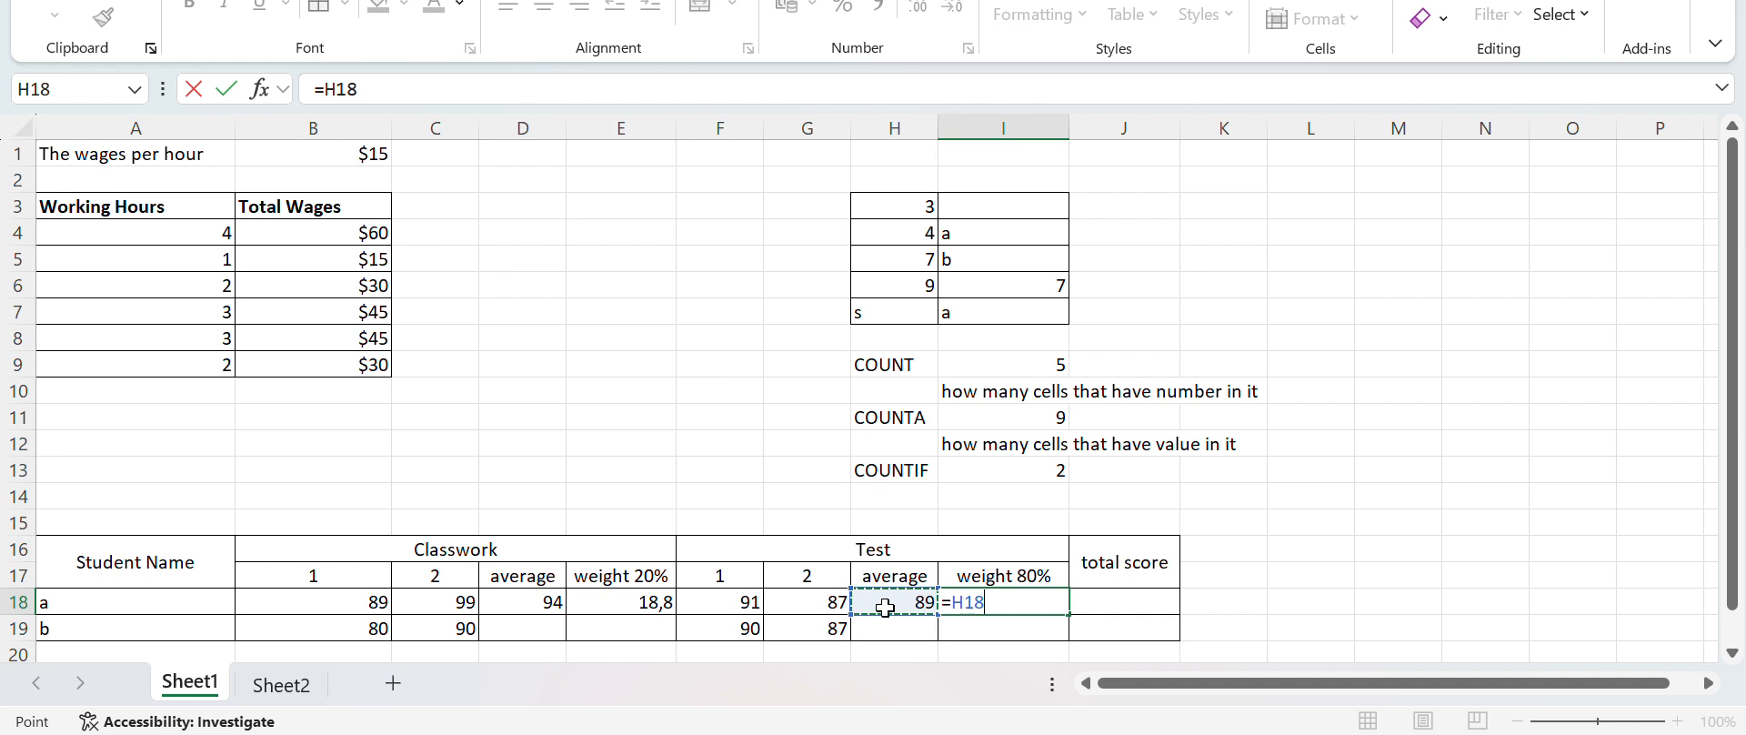
text(*)
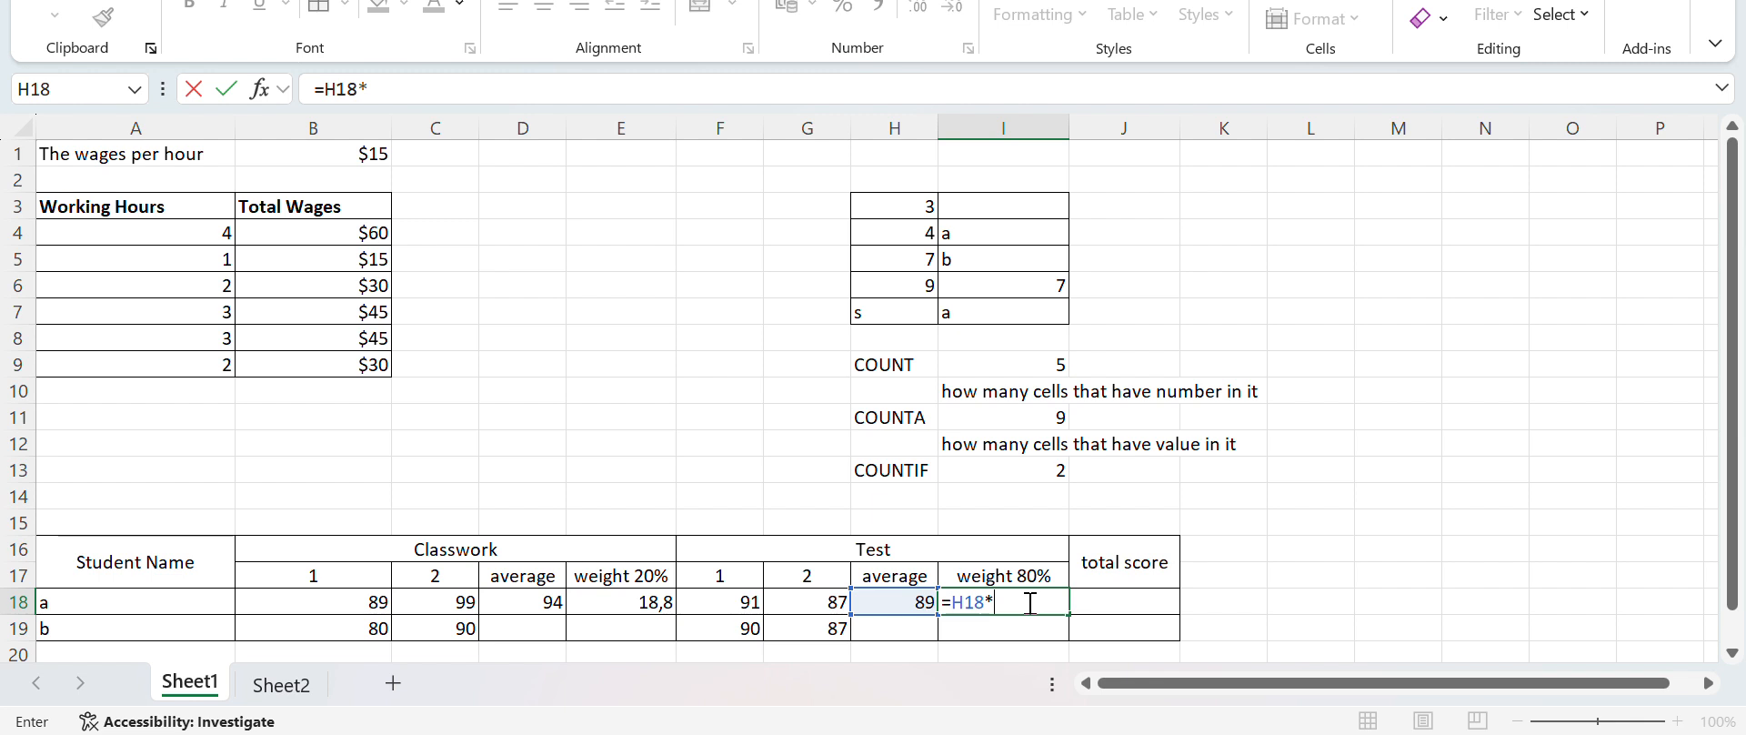
text(0)
text(,8)
key(Return)
Calculate student a's total score in J18 with the formula =E18+I18, leaving J18 selected
key(Up)
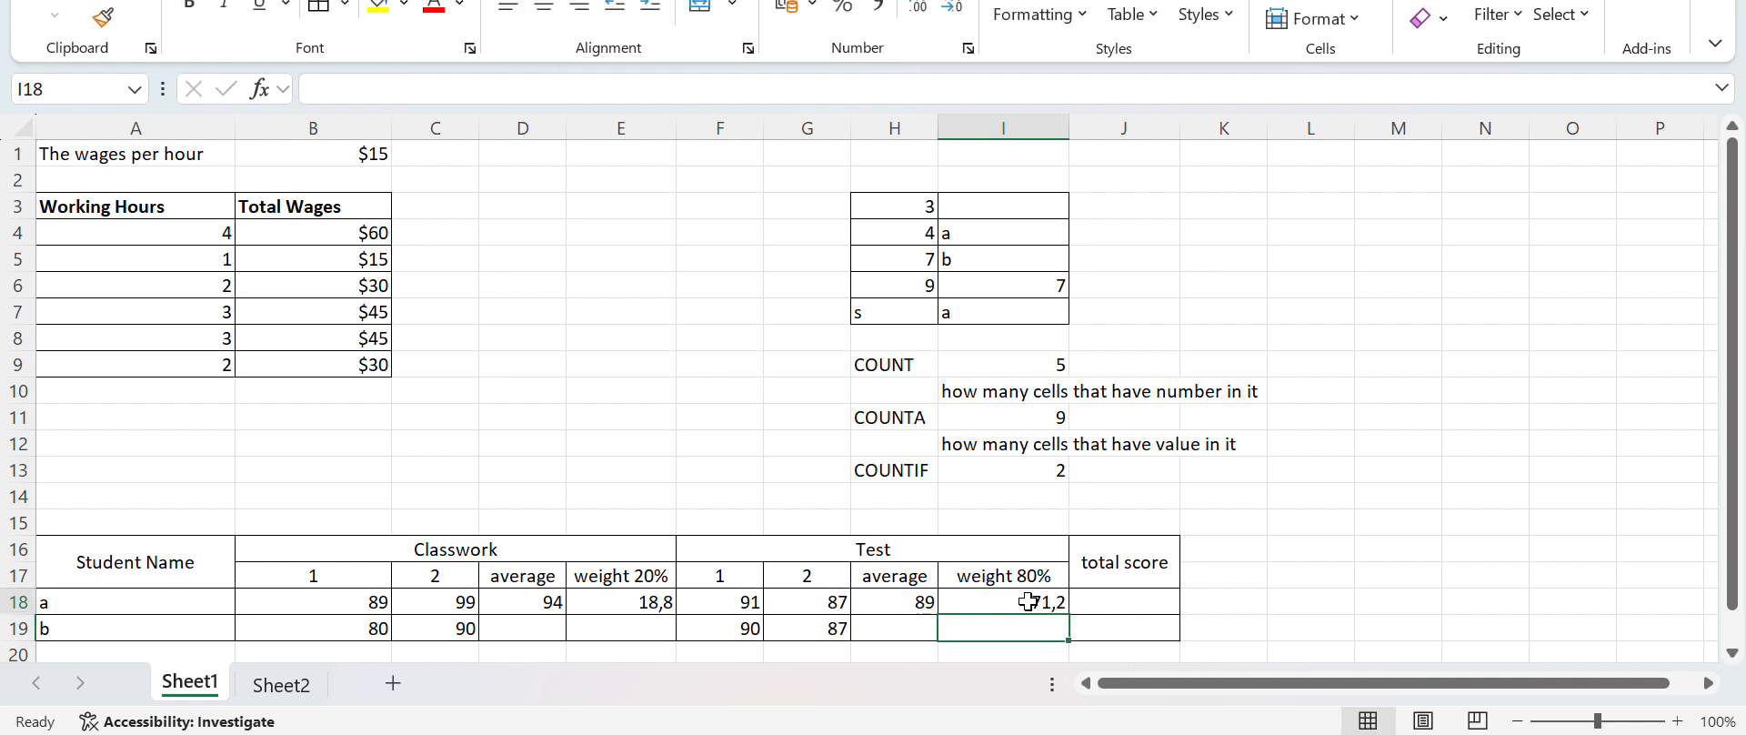
key(Right)
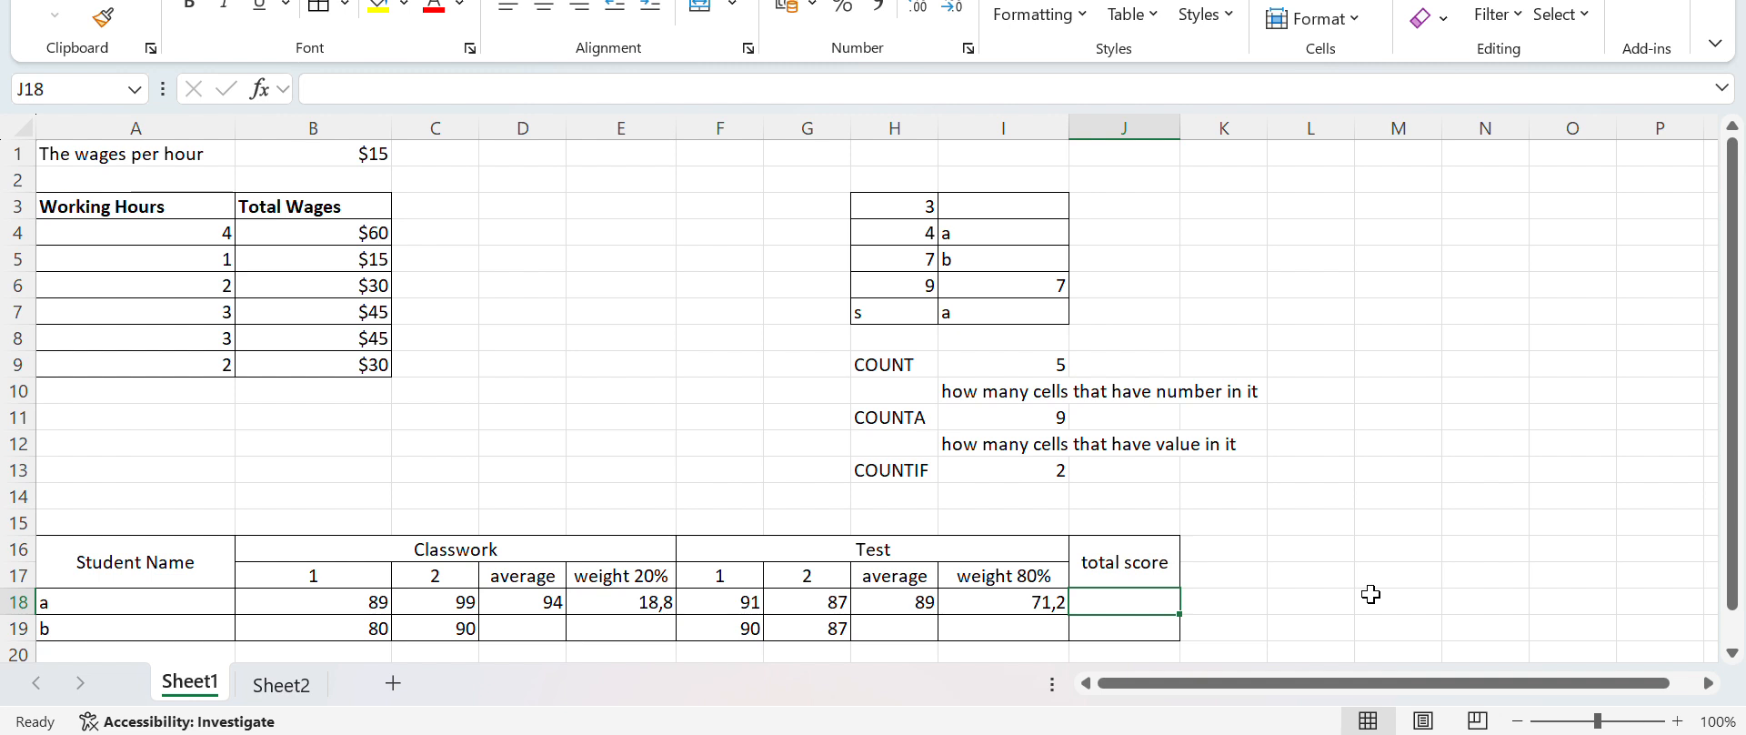
text(=)
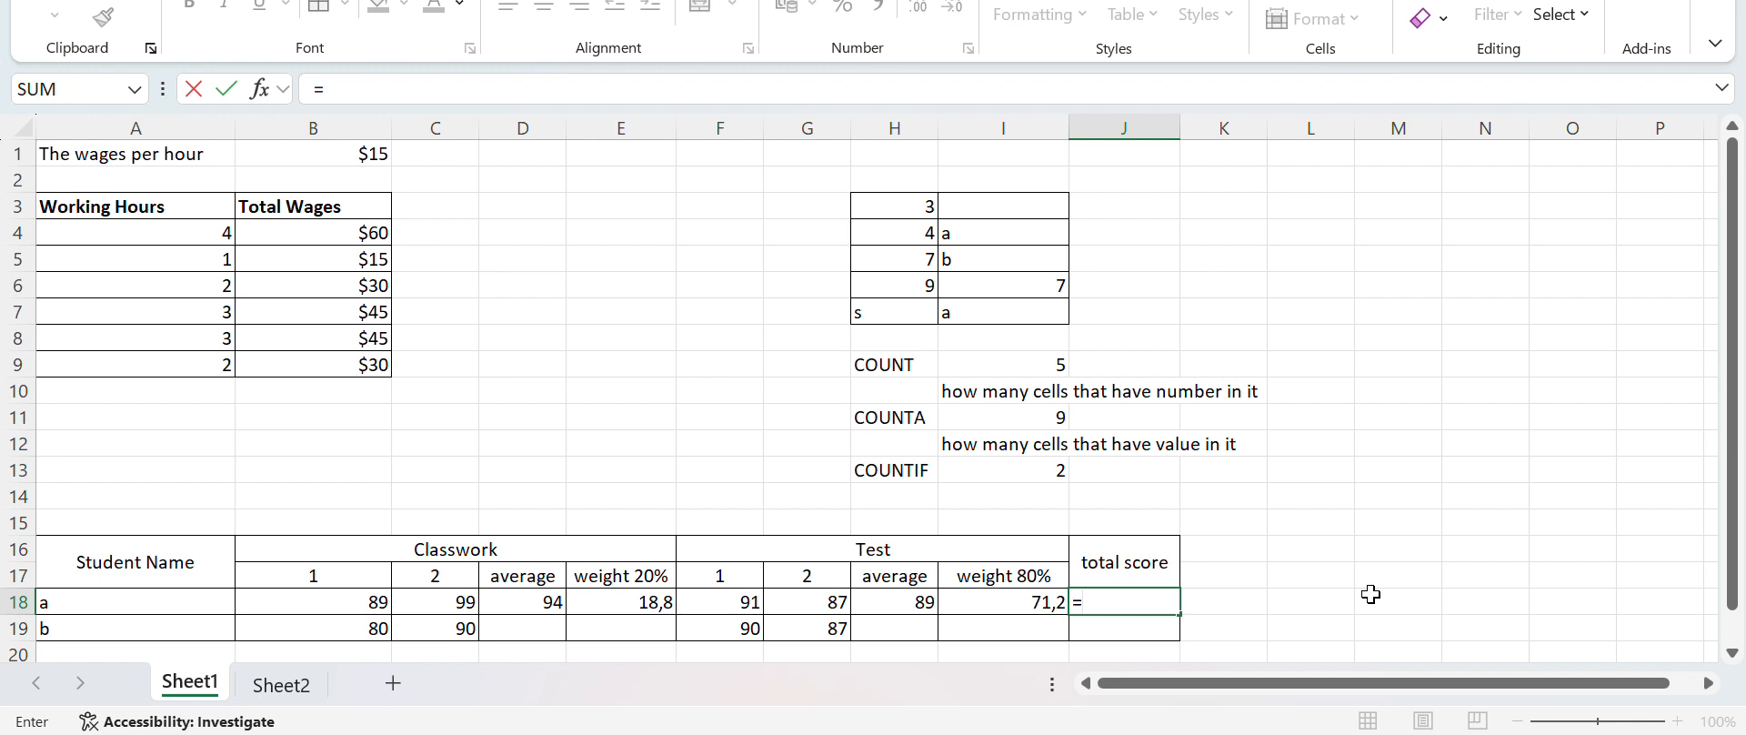
click(632, 605)
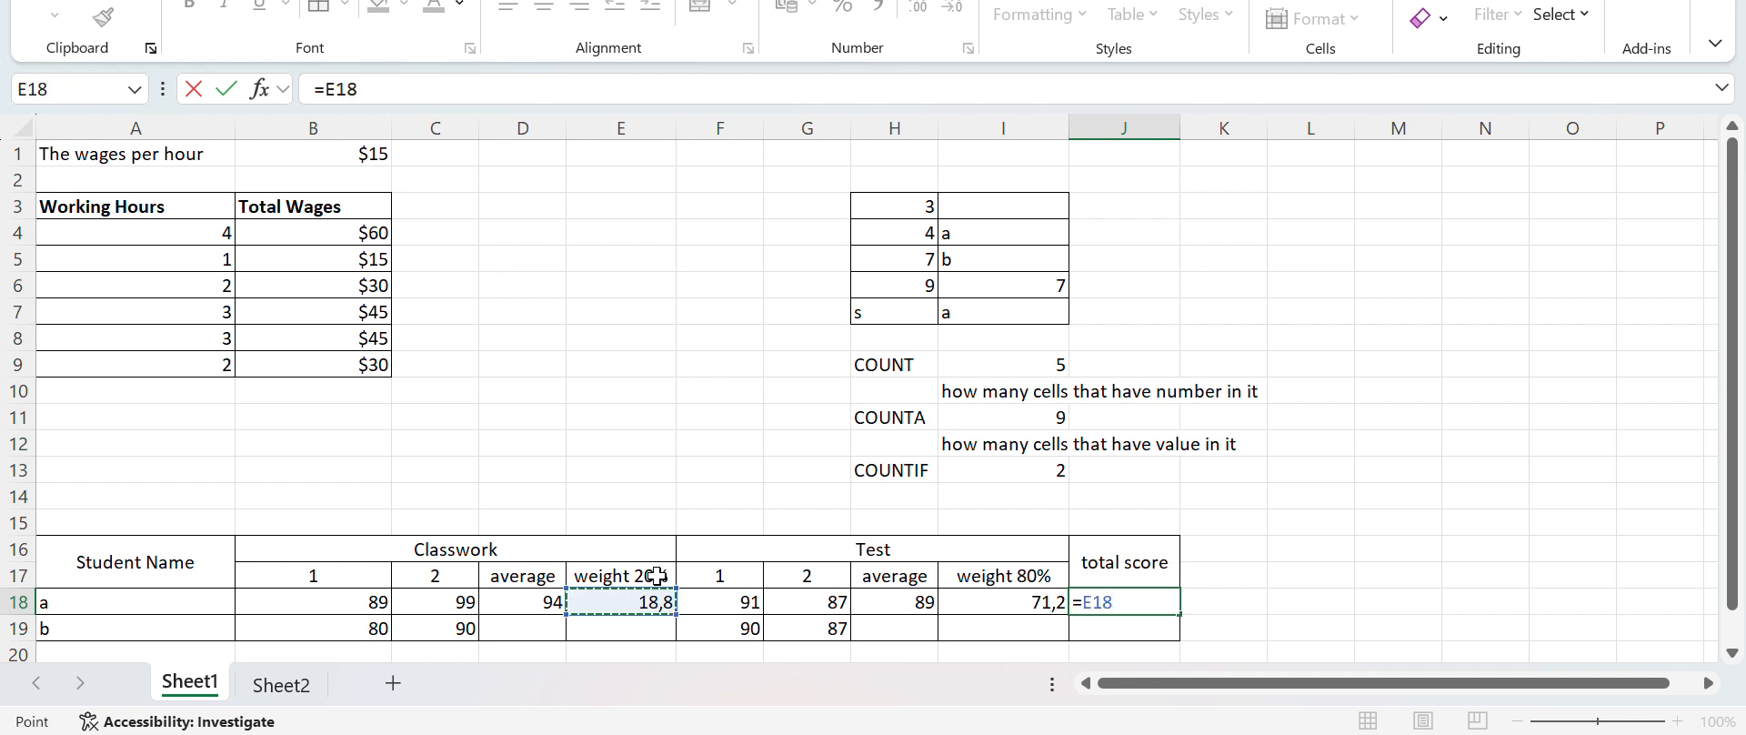
text(+)
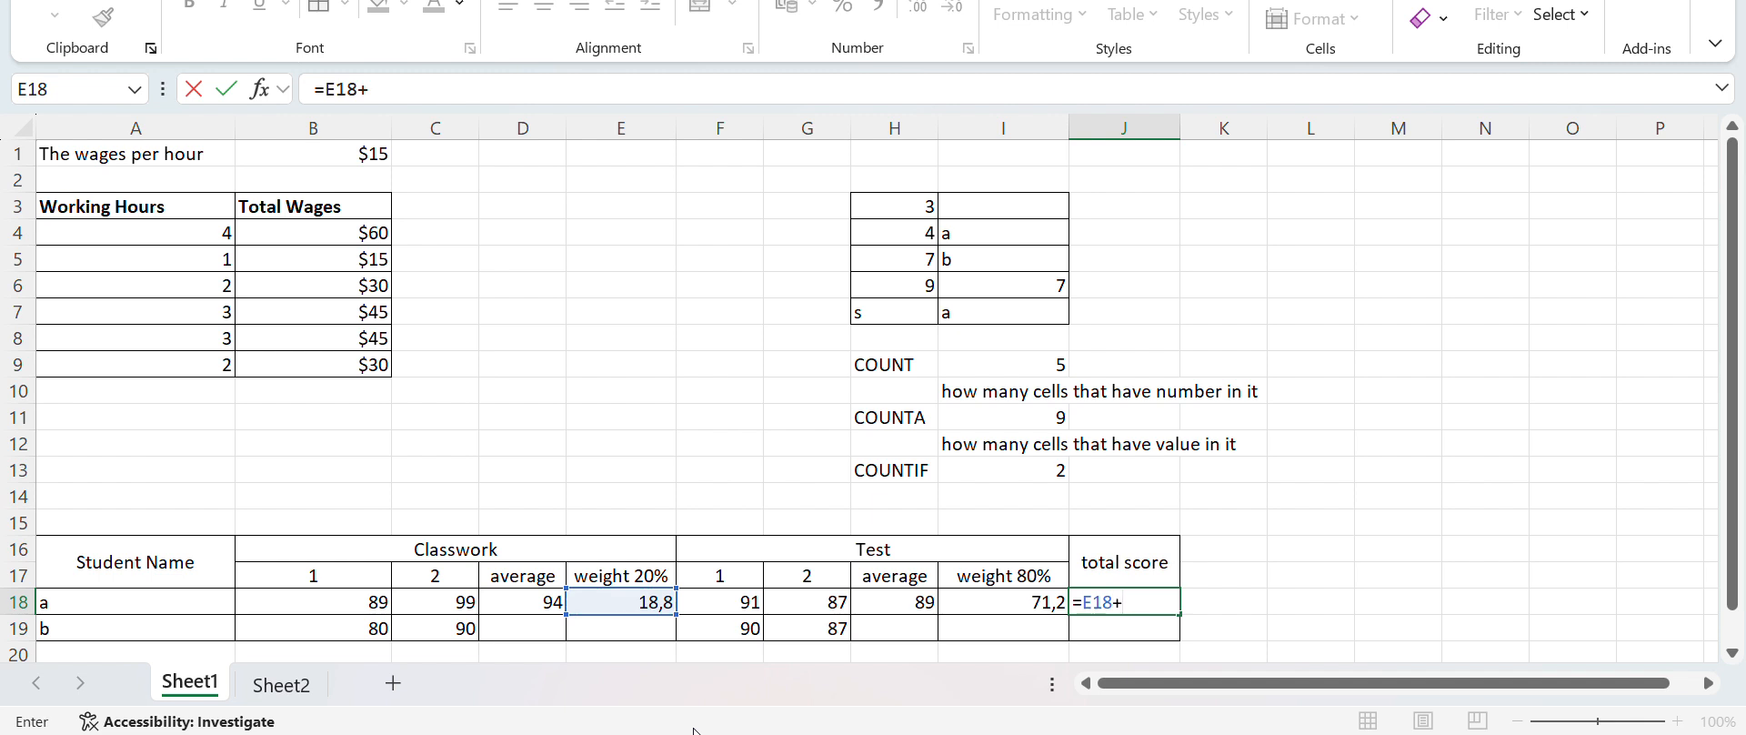
click(1033, 605)
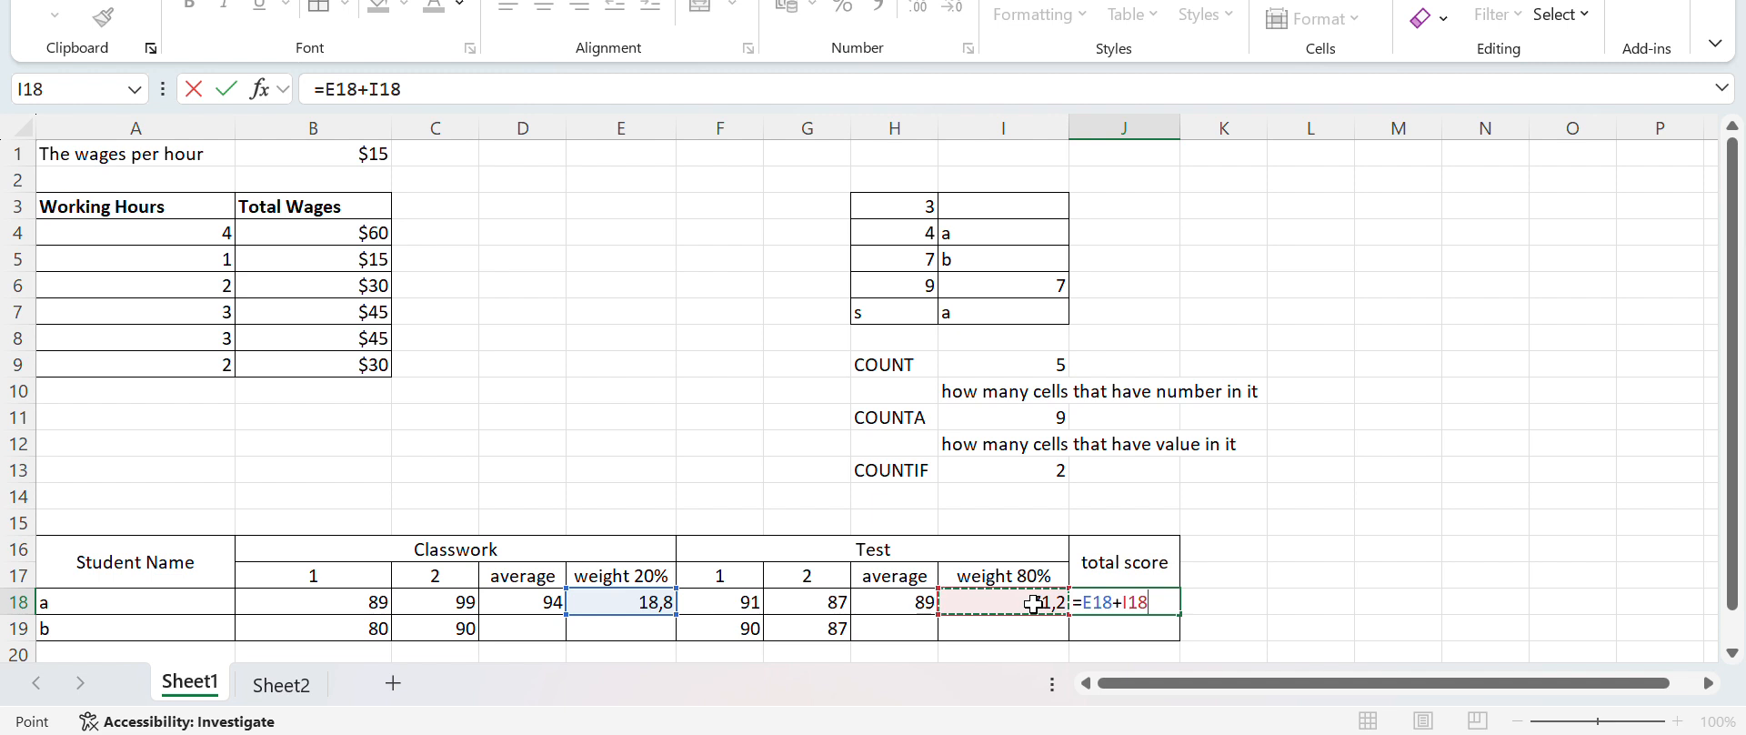
key(Return)
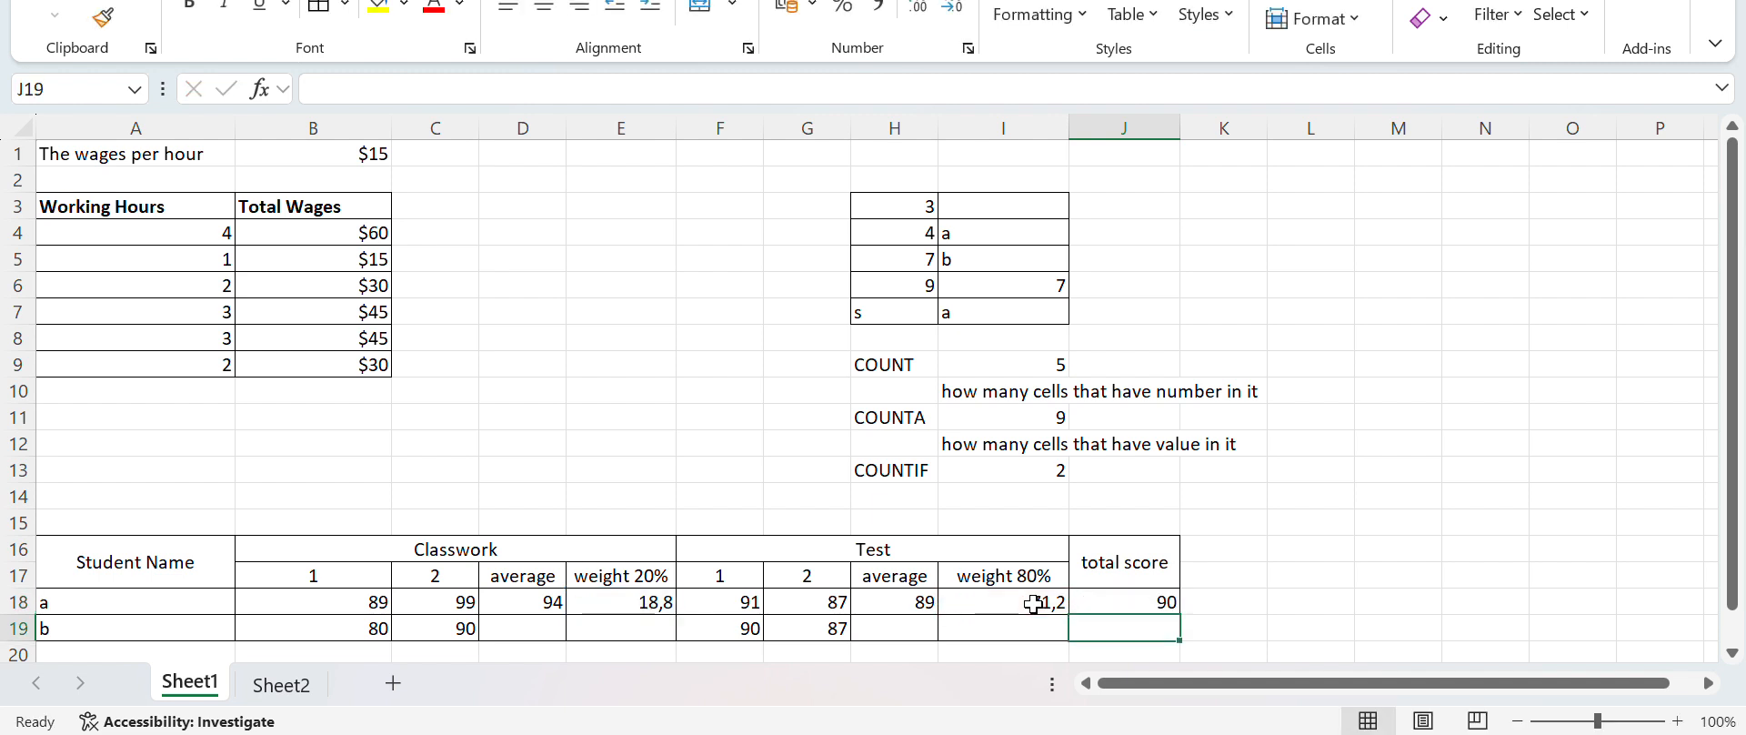
click(1137, 603)
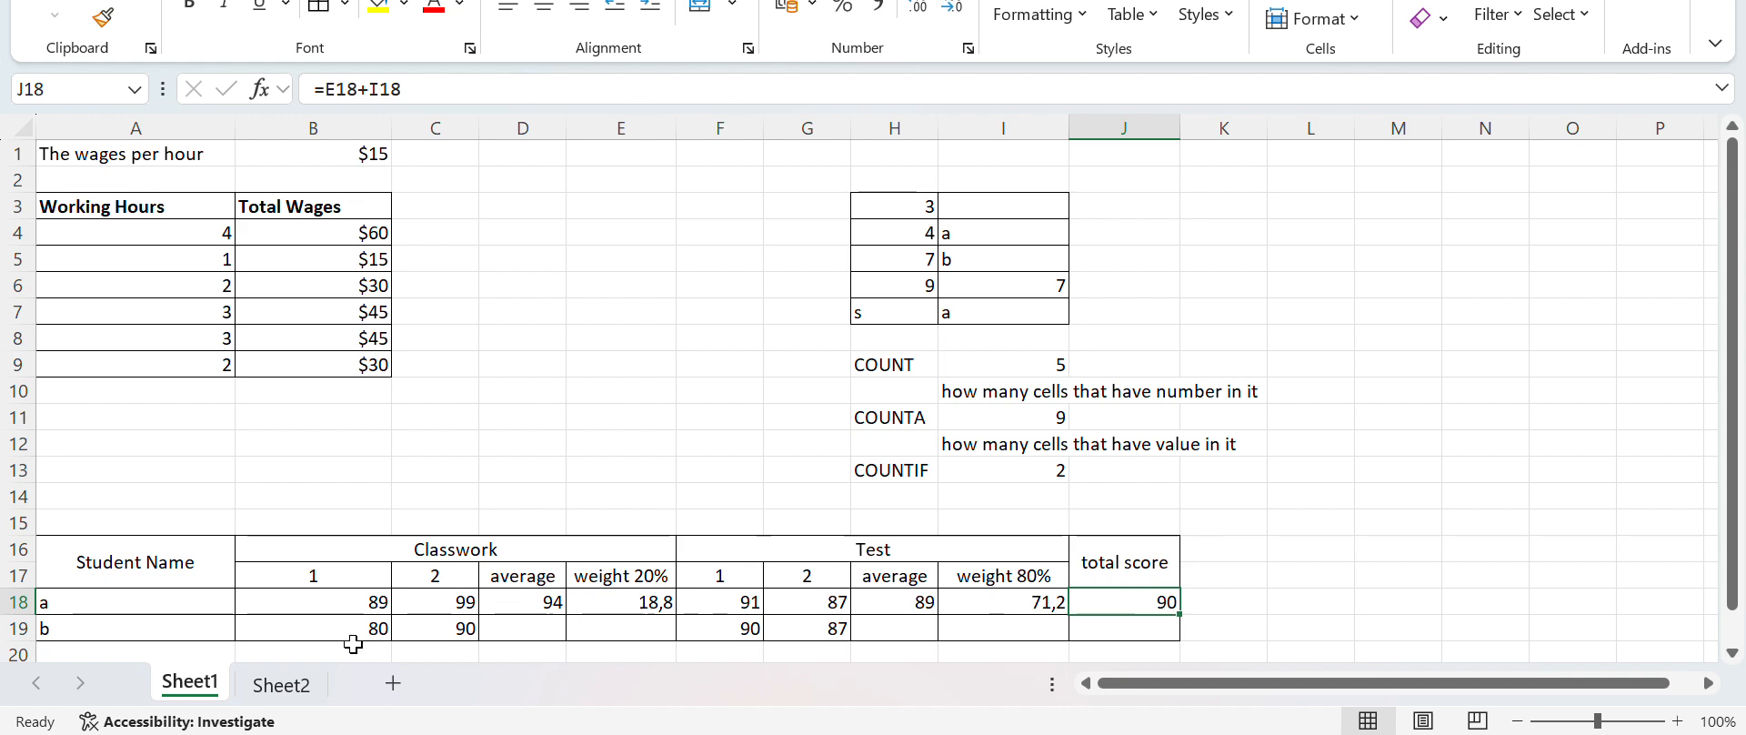
Apply borders to all cells of the Employee and Working Hour table, A1:B8, on Sheet2
click(281, 689)
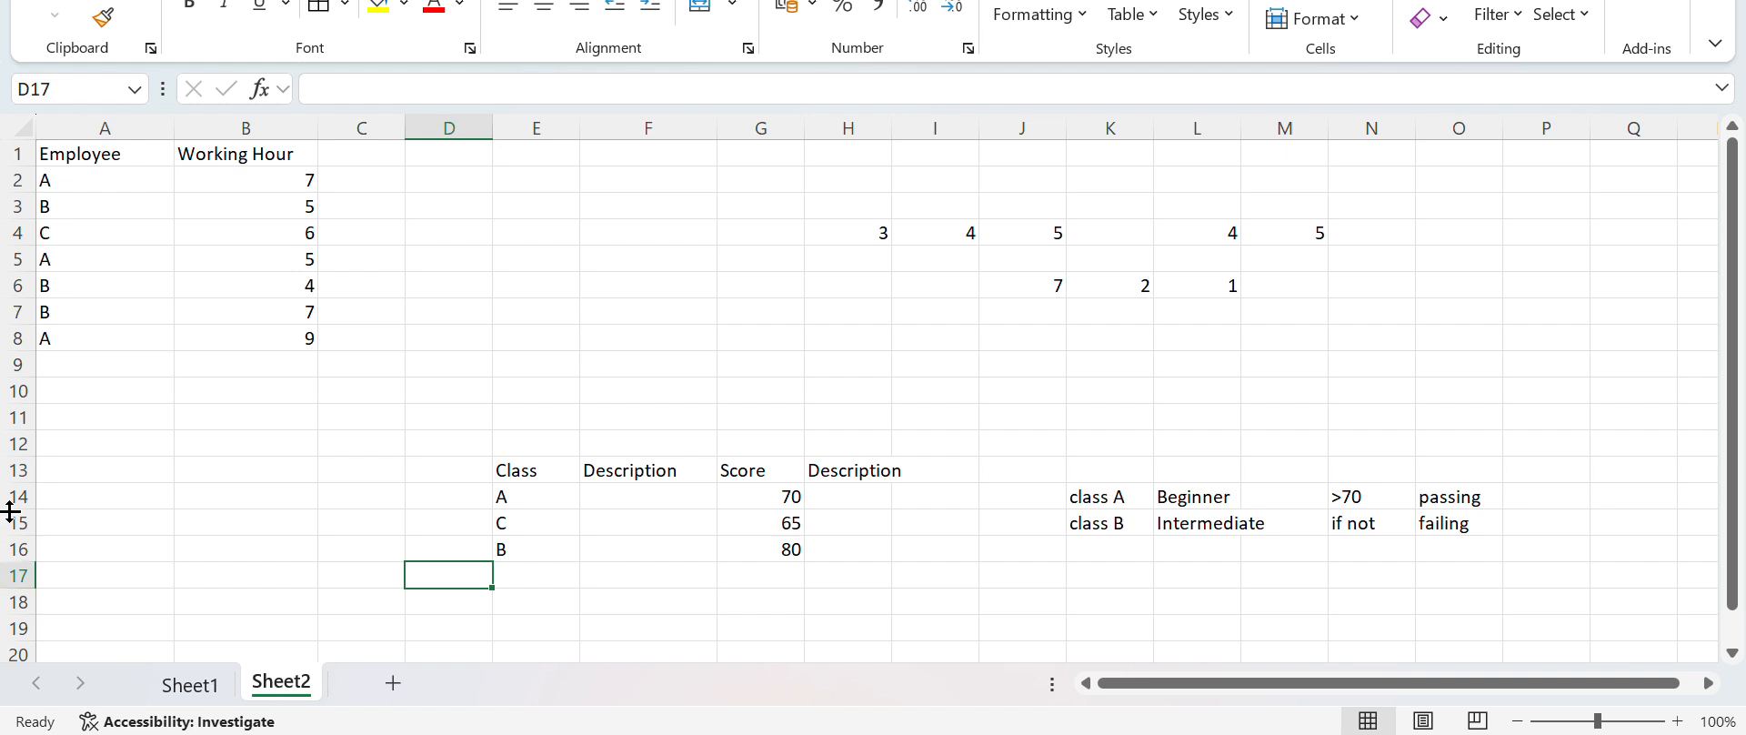
drag(92, 159, 292, 337)
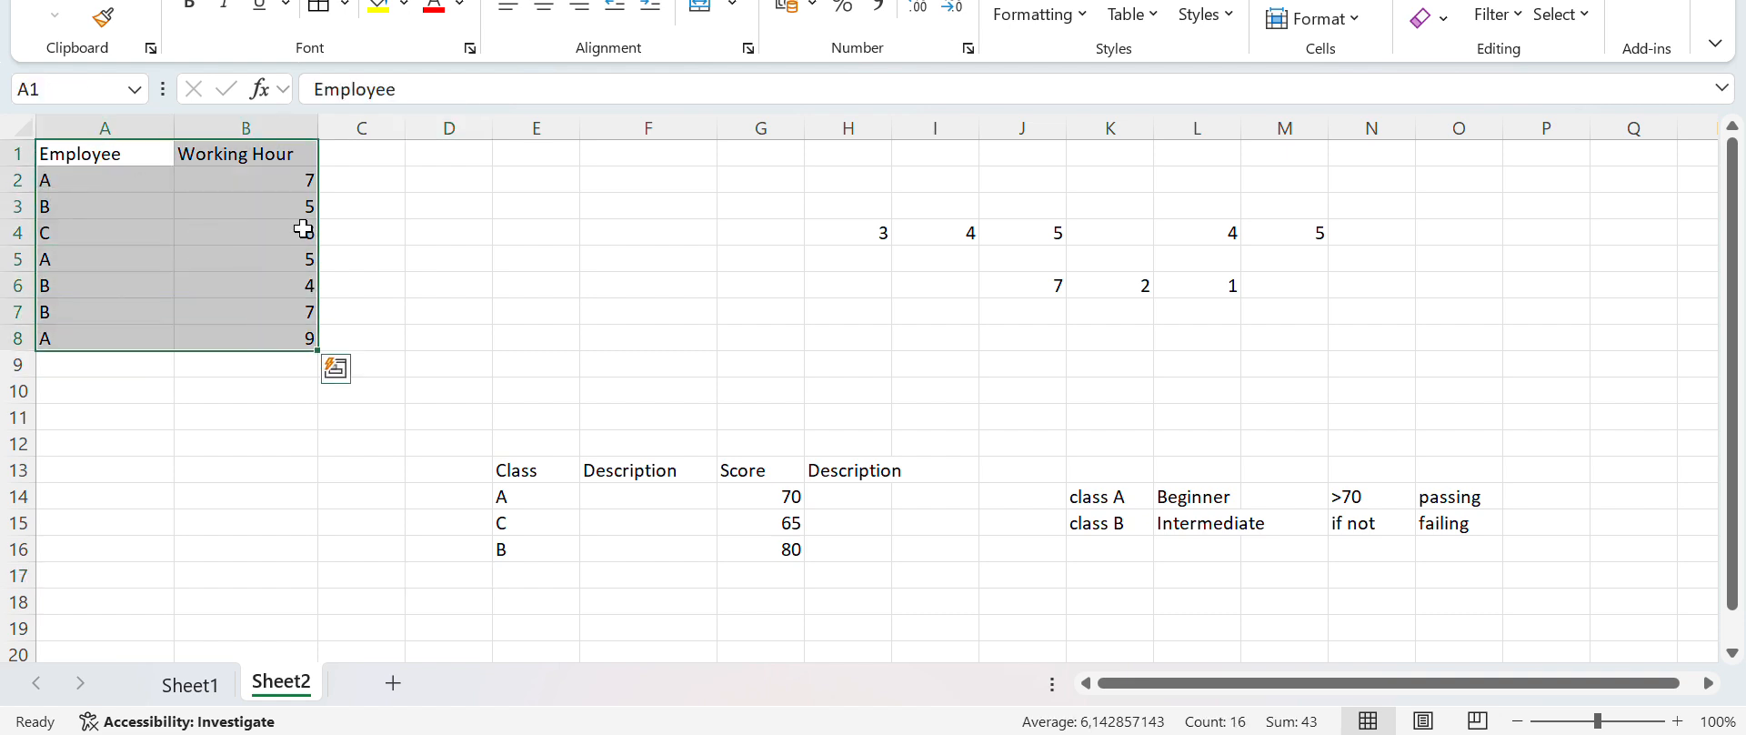
click(320, 25)
click(515, 309)
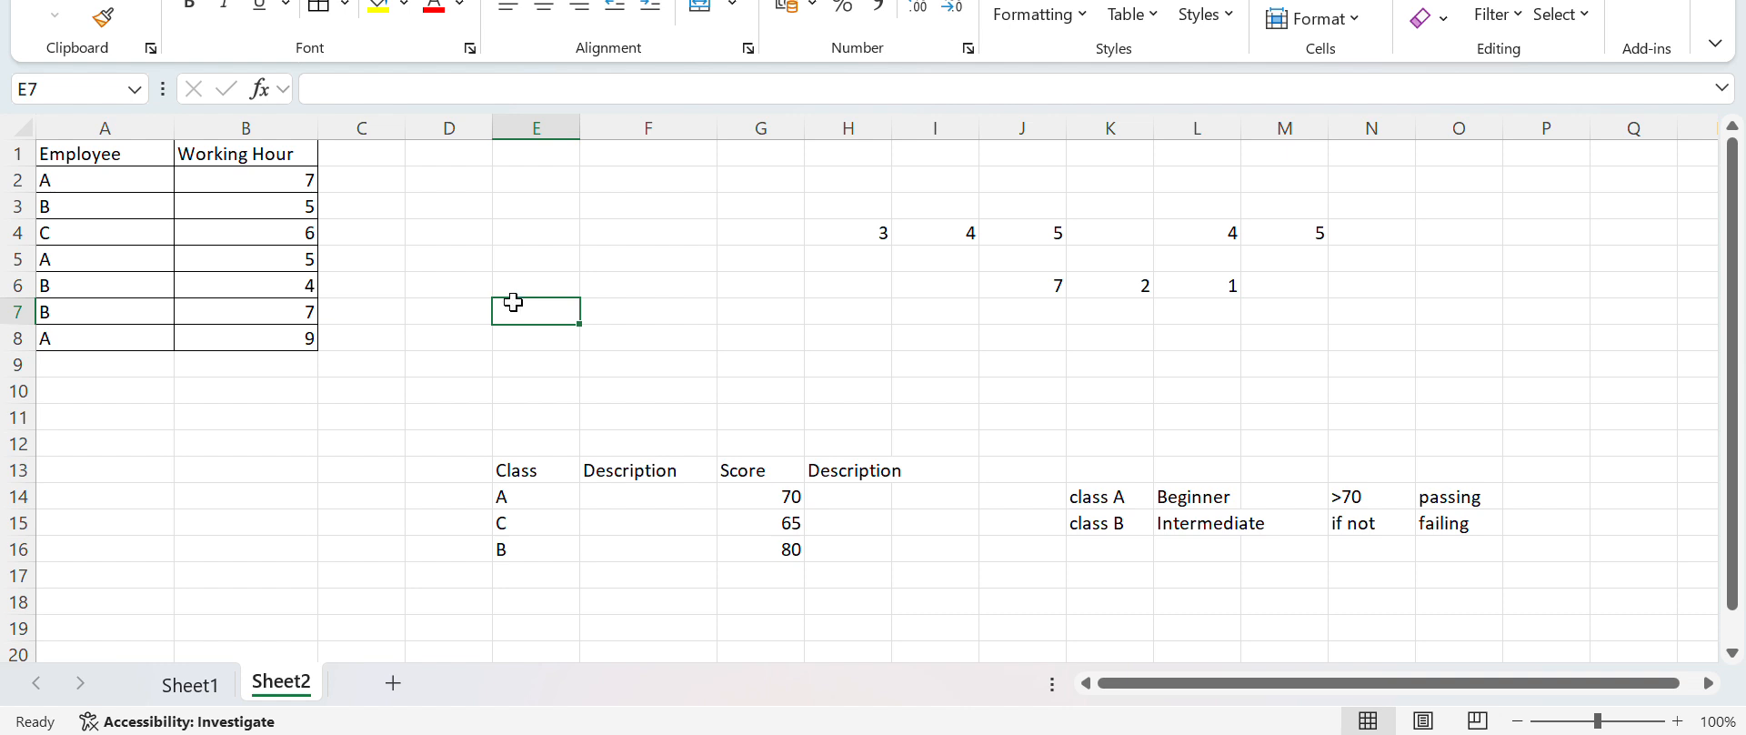
Count the entries for employee A in D4 with the formula =COUNTIF(A2:A8;"A")
click(452, 230)
double_click(453, 230)
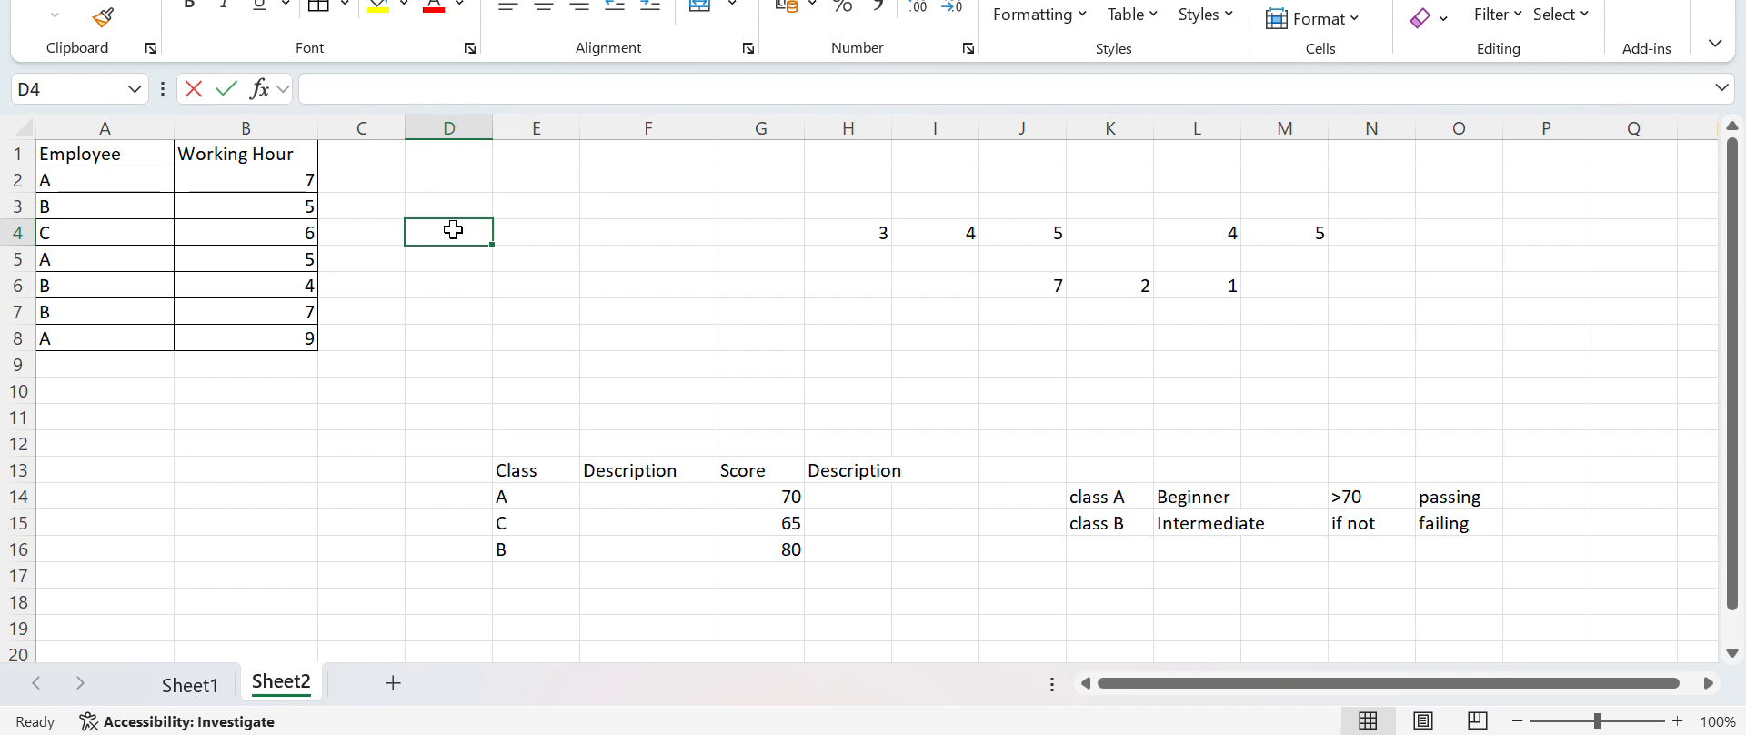
text(=COUNT)
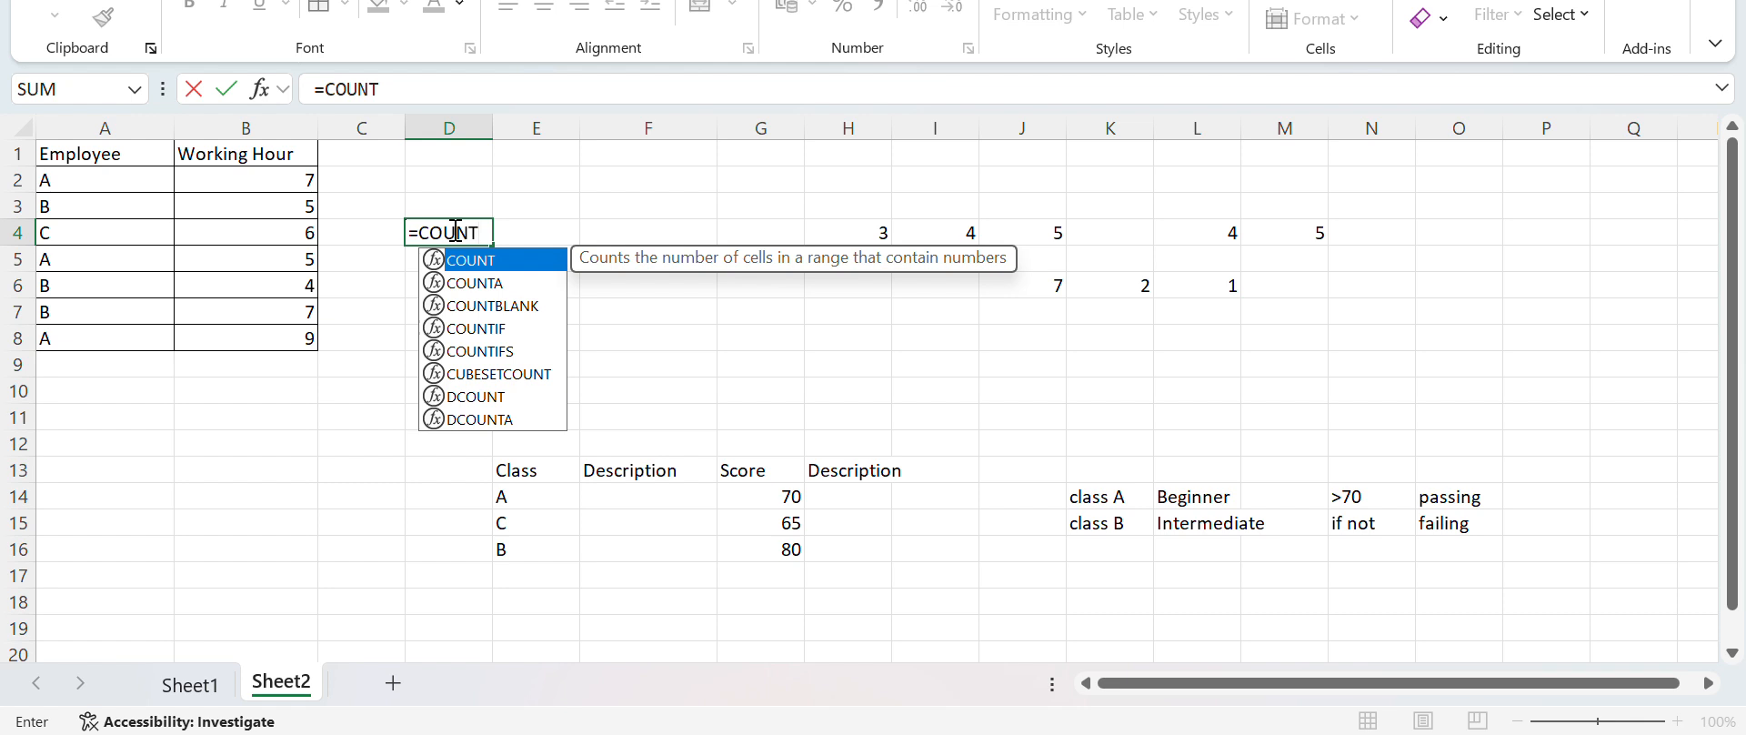
text(IF()
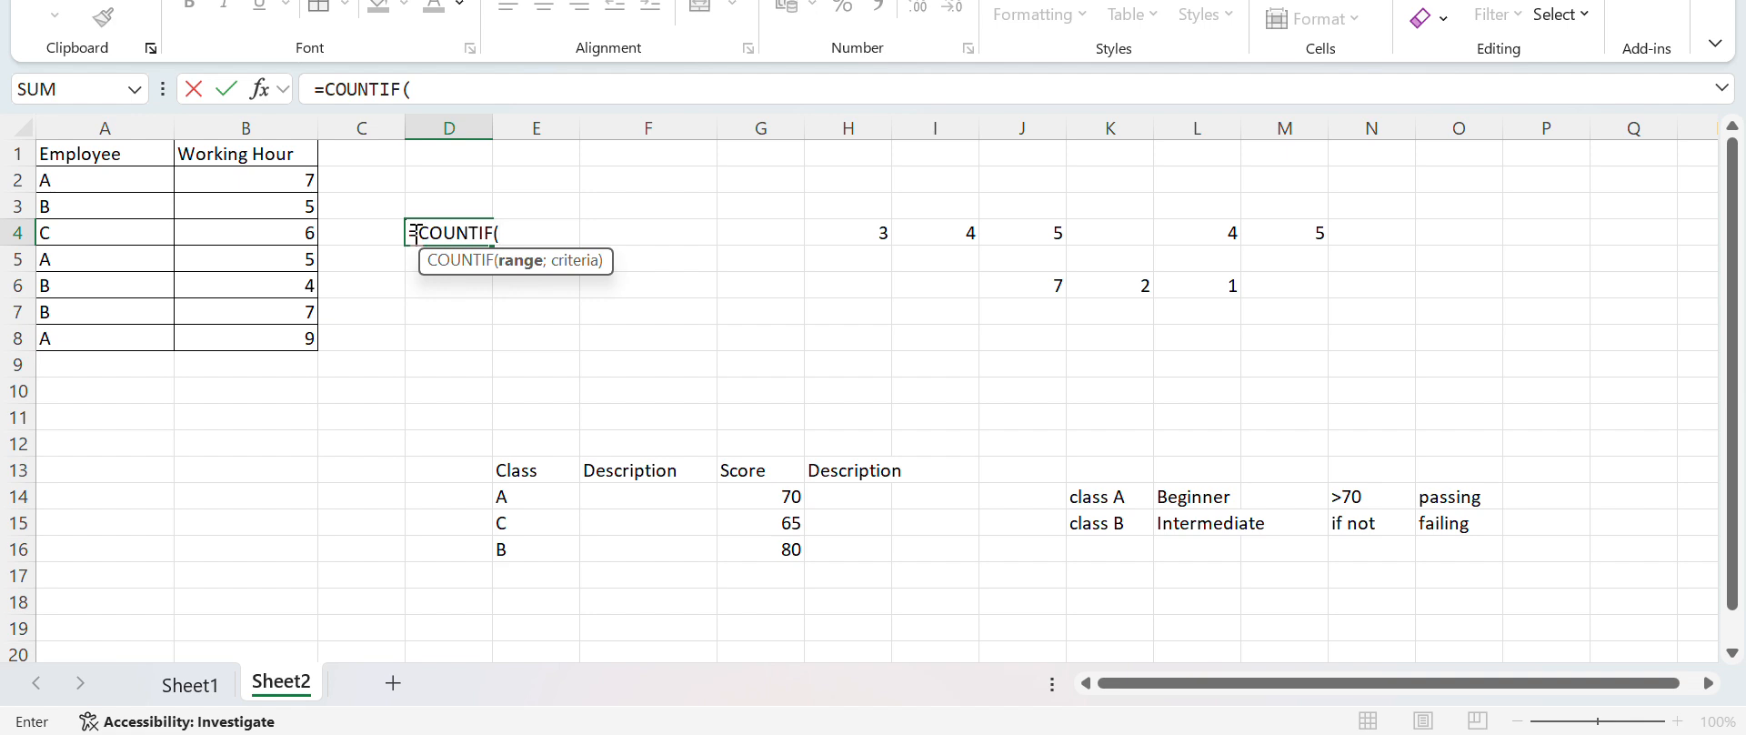
click(118, 178)
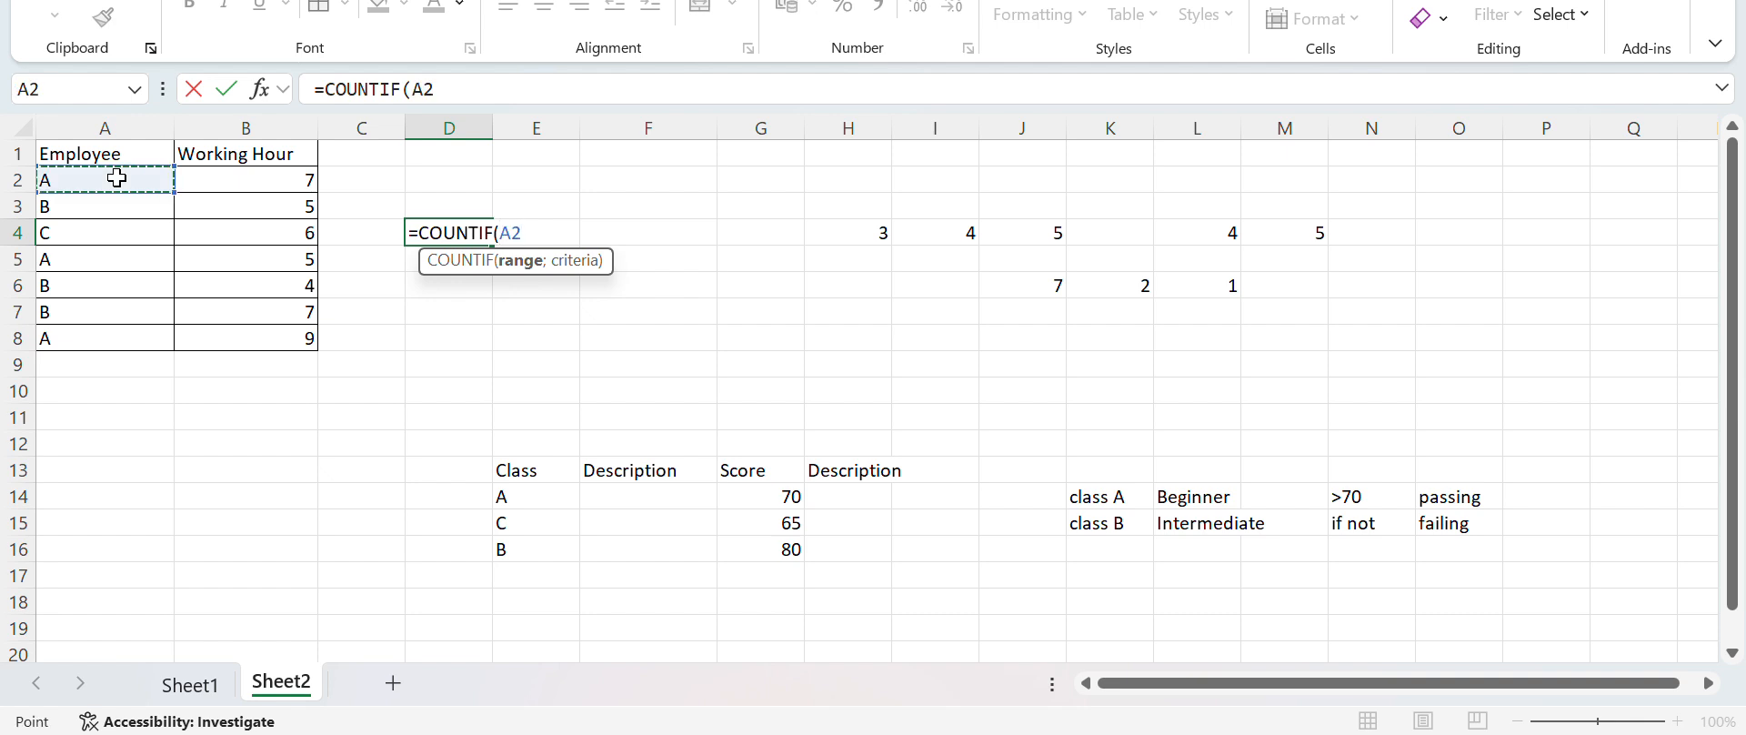
drag(118, 179, 127, 348)
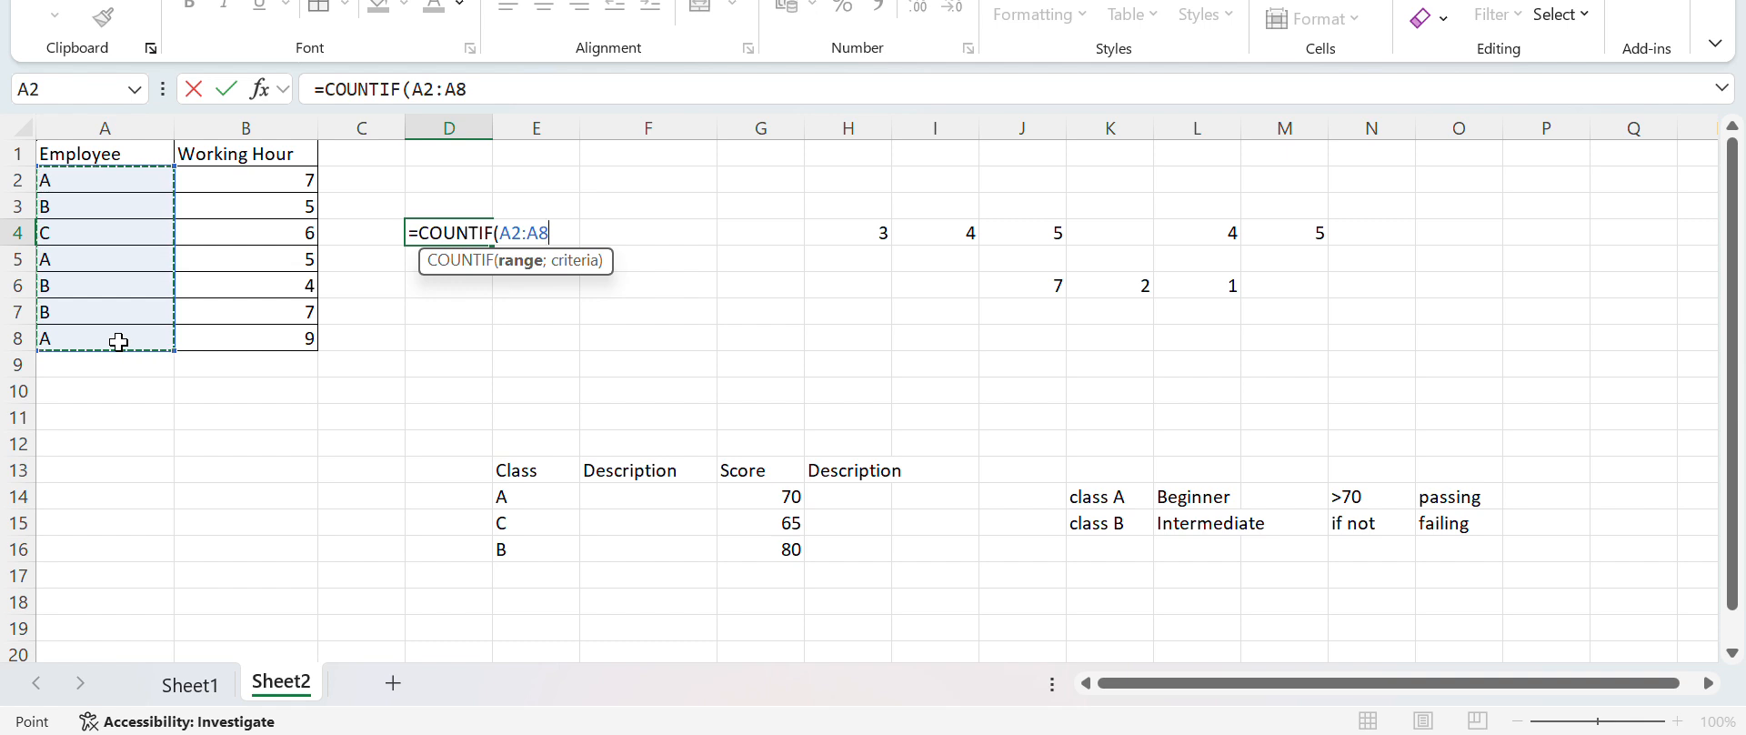
text(;)
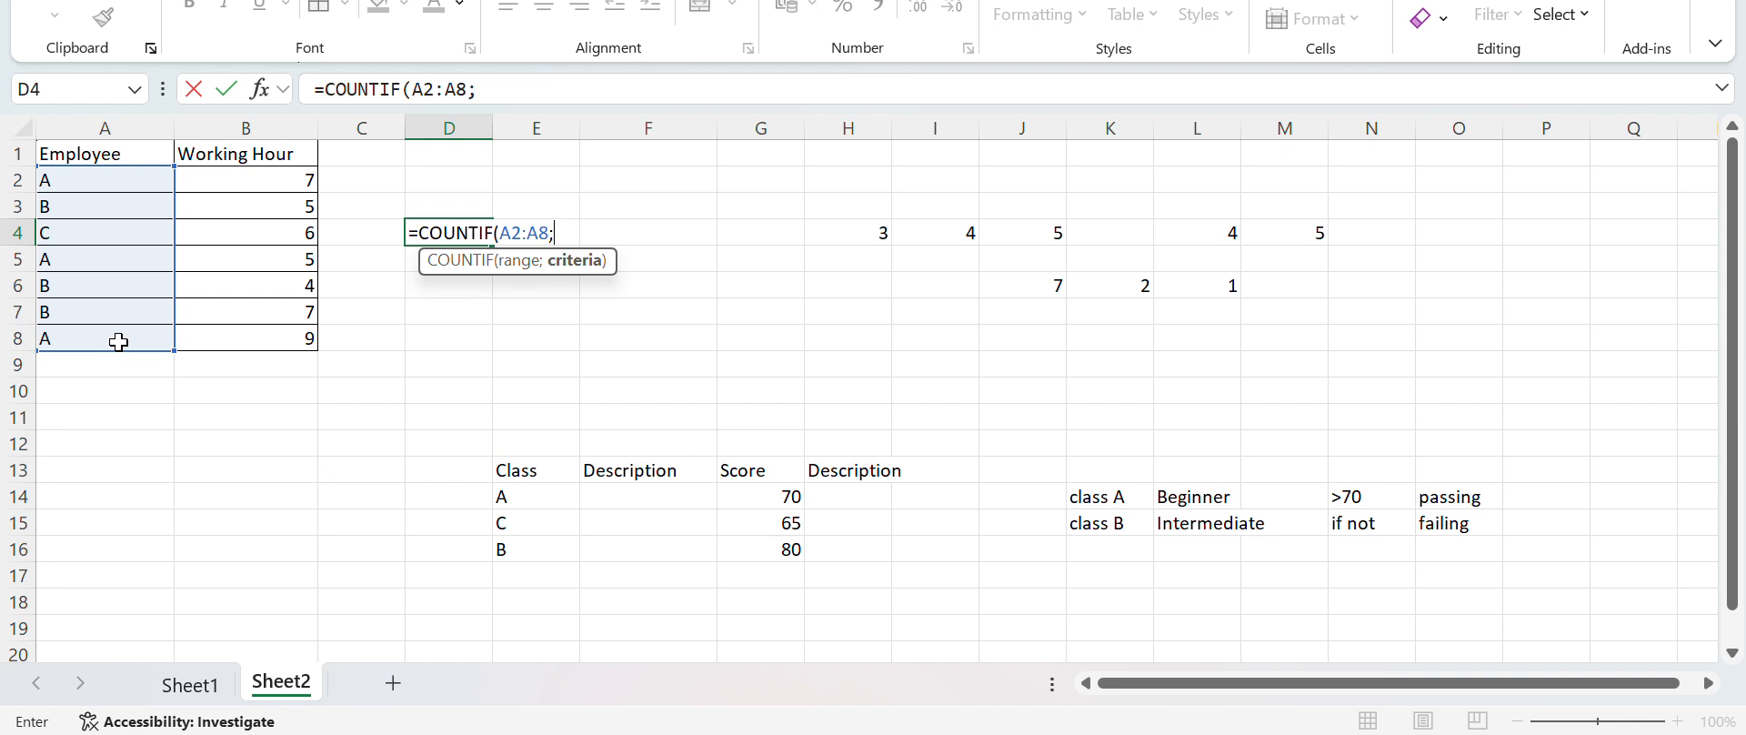
text("A"))
key(Return)
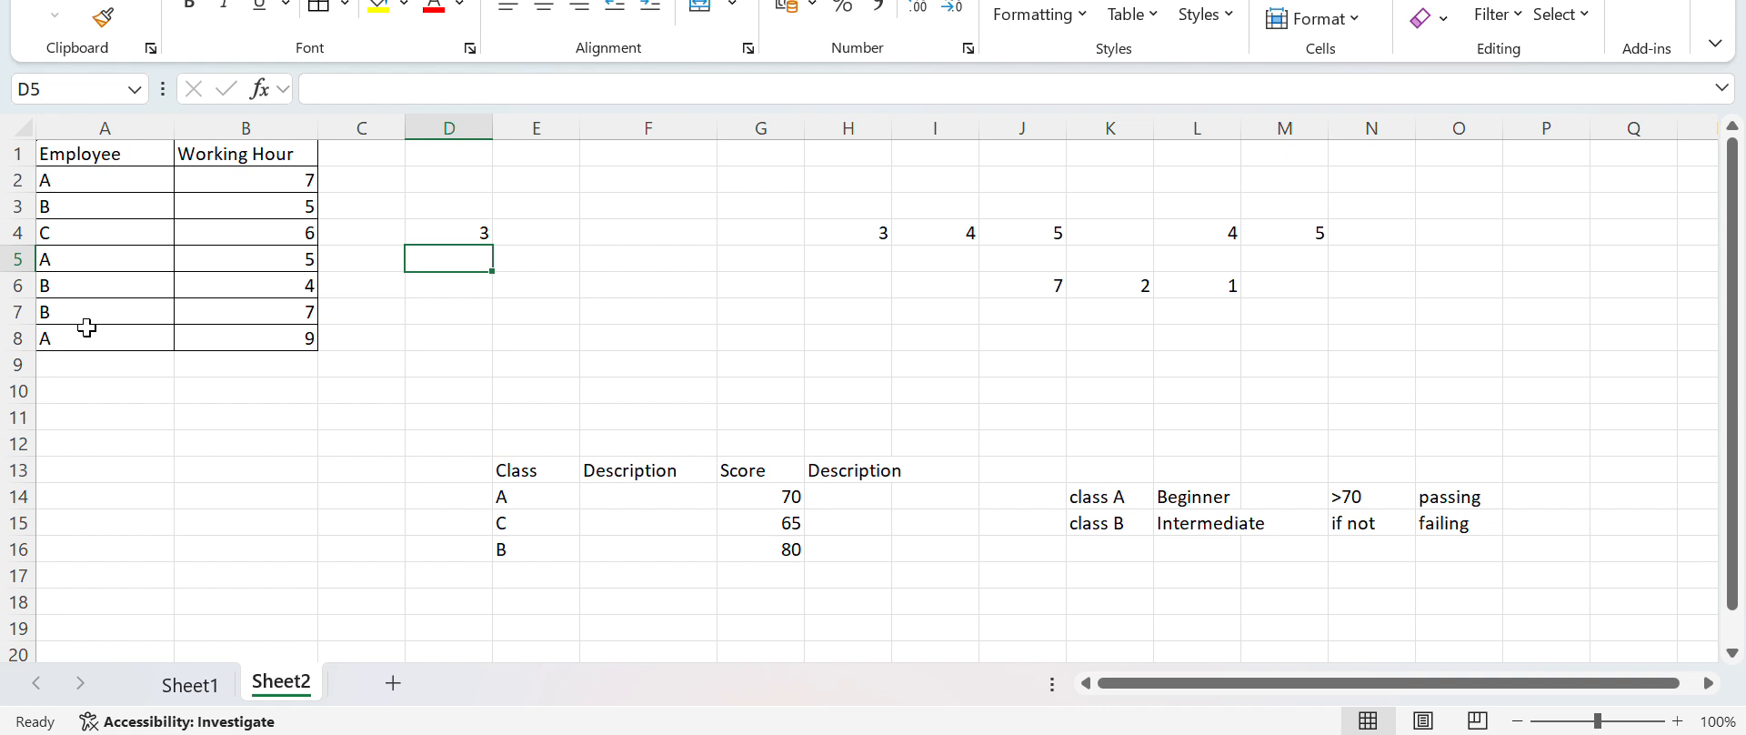
Sum employee A's working hours in D5 with the formula =SUMIF(A2:A8;"A";B2:B8)
click(276, 176)
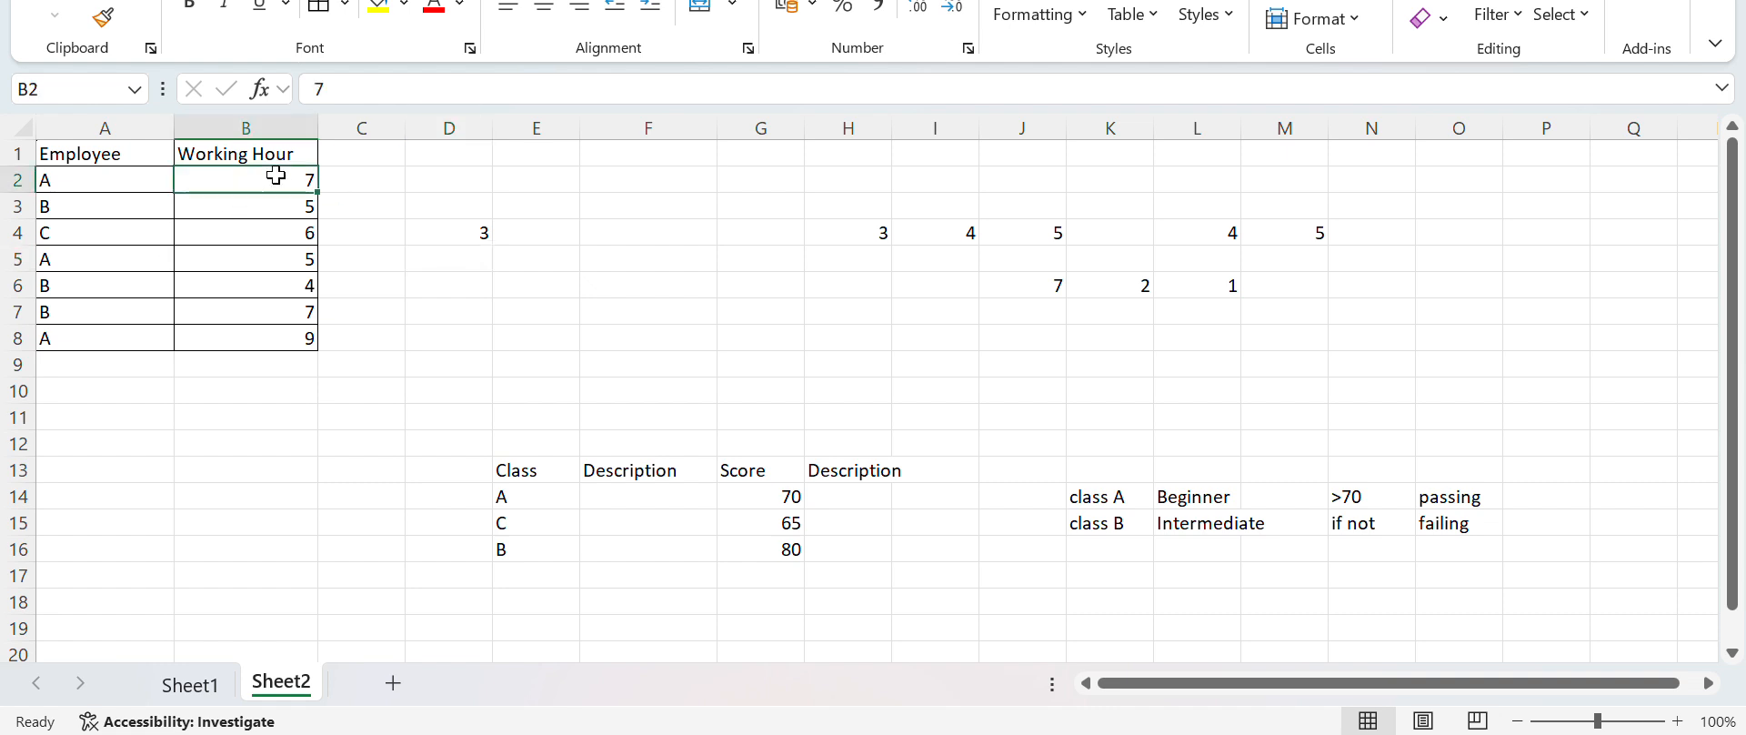
click(277, 259)
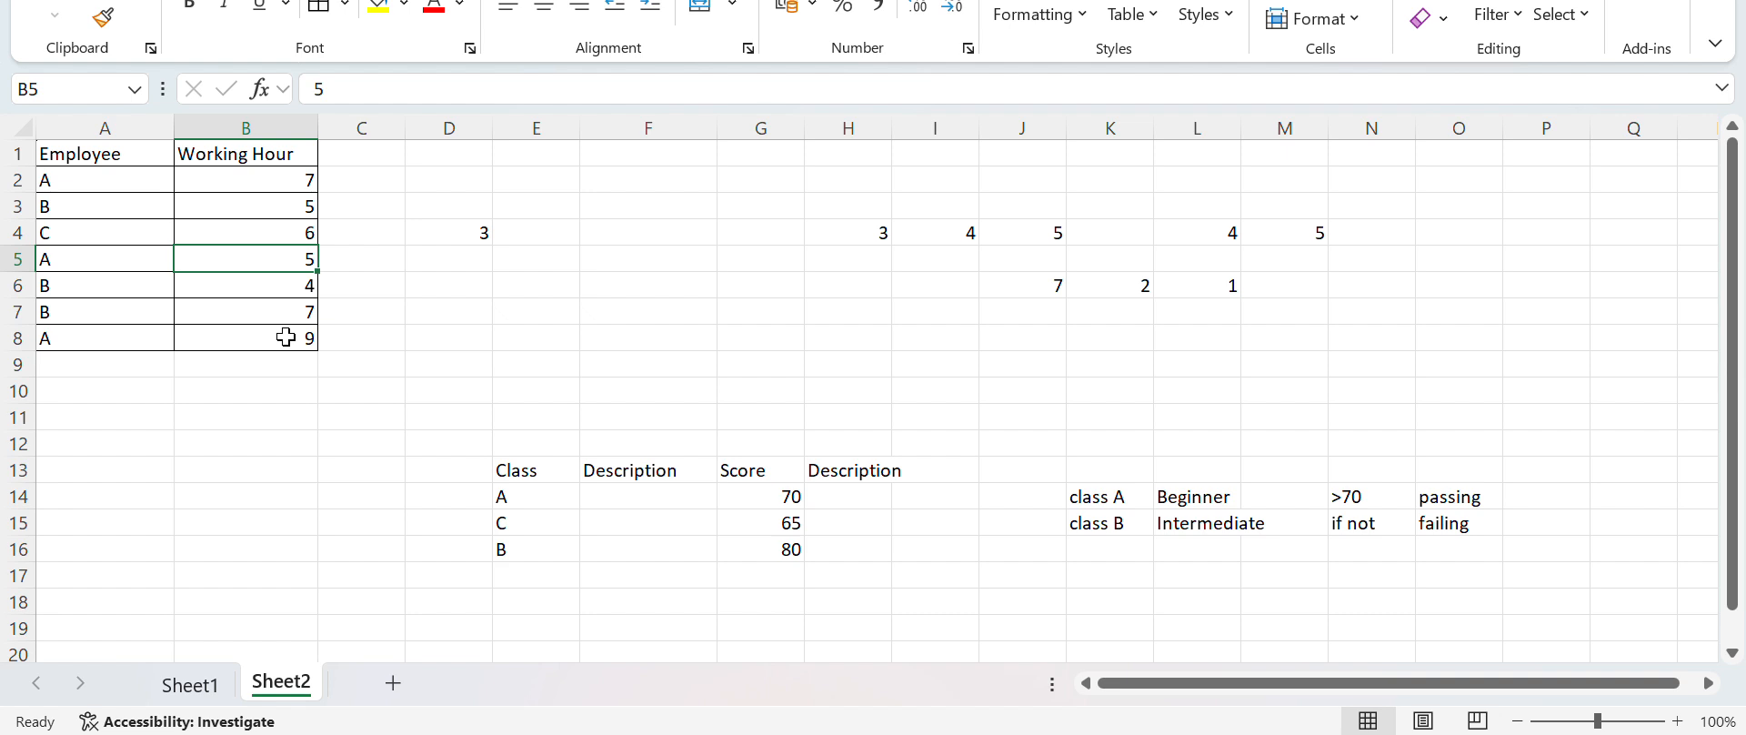
click(464, 256)
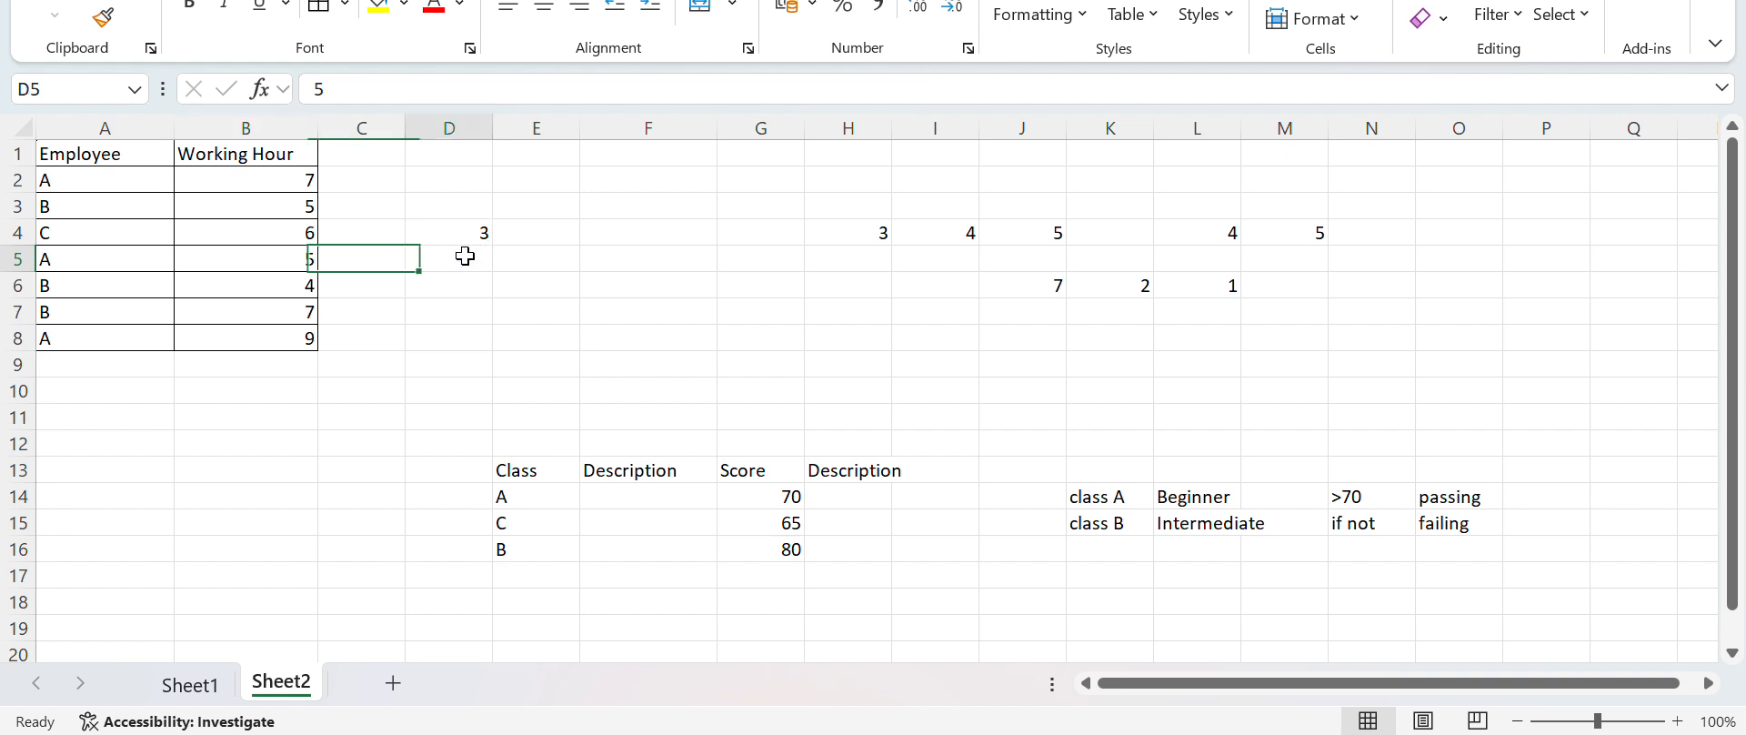
text(=)
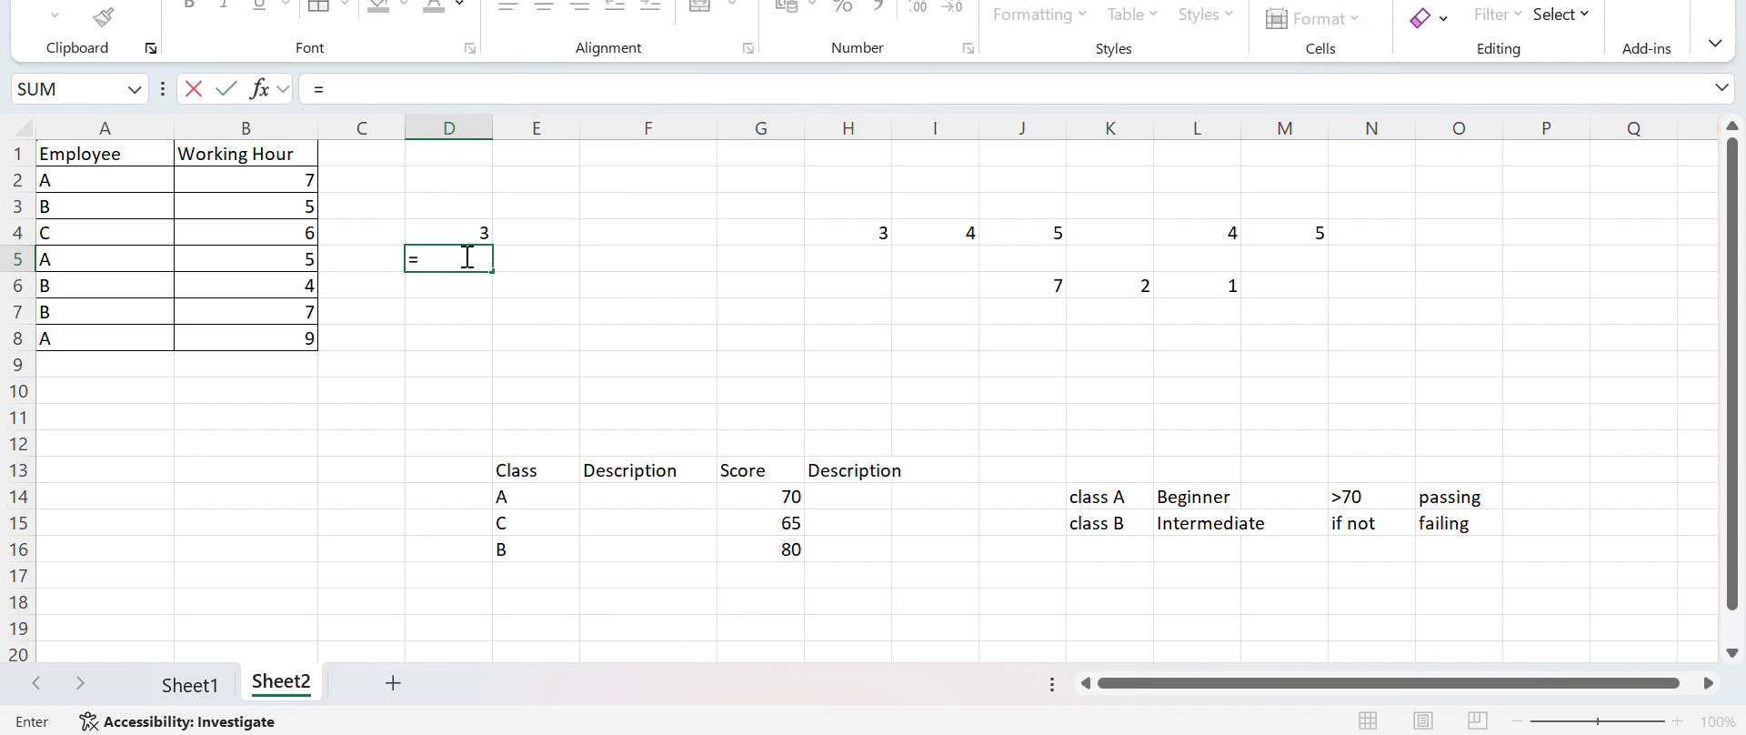
text(SUMIF)
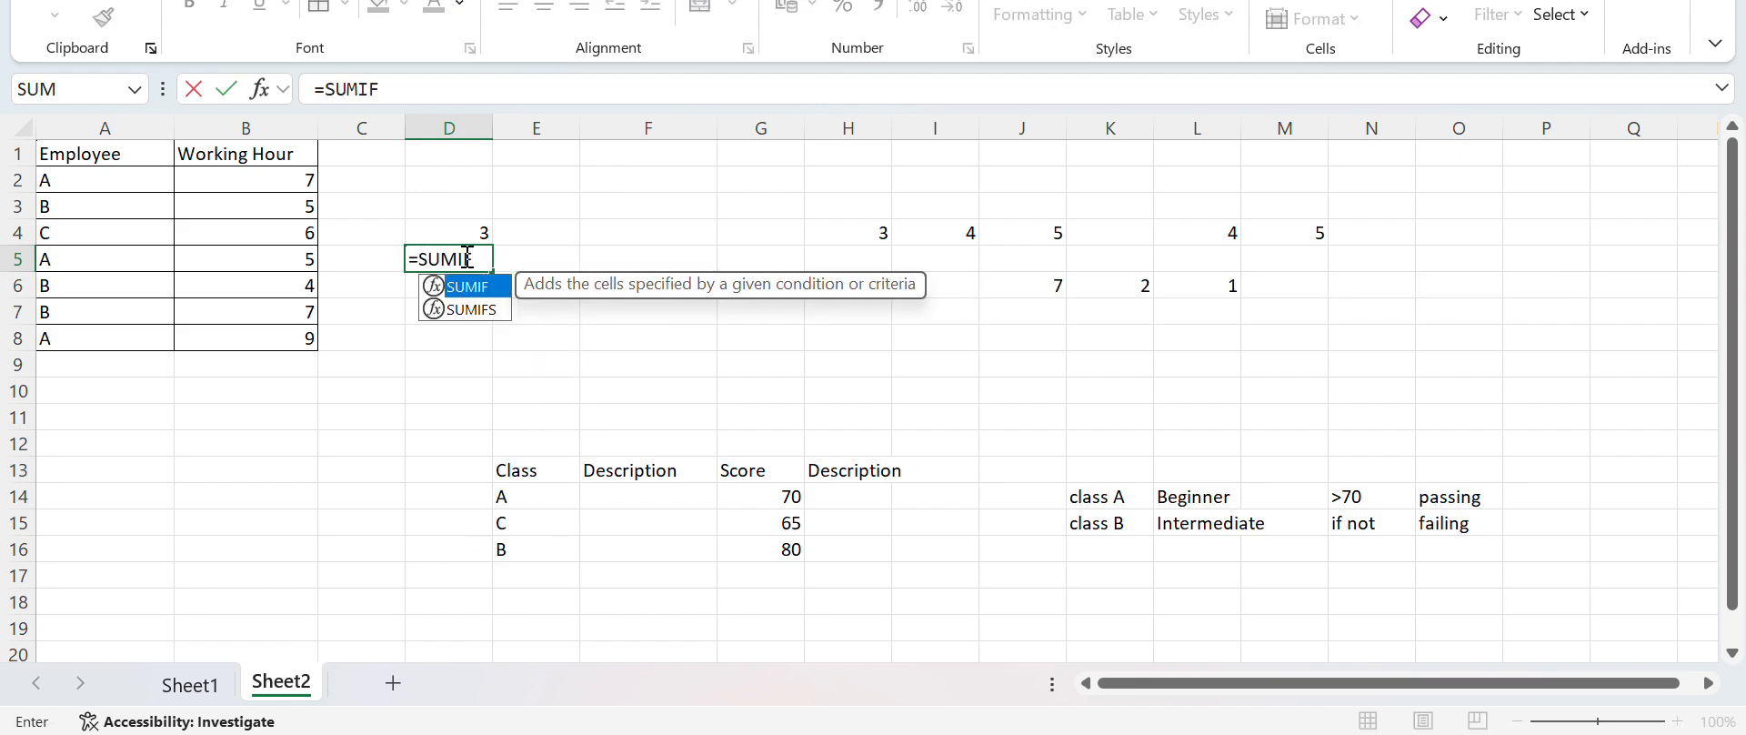
text(()
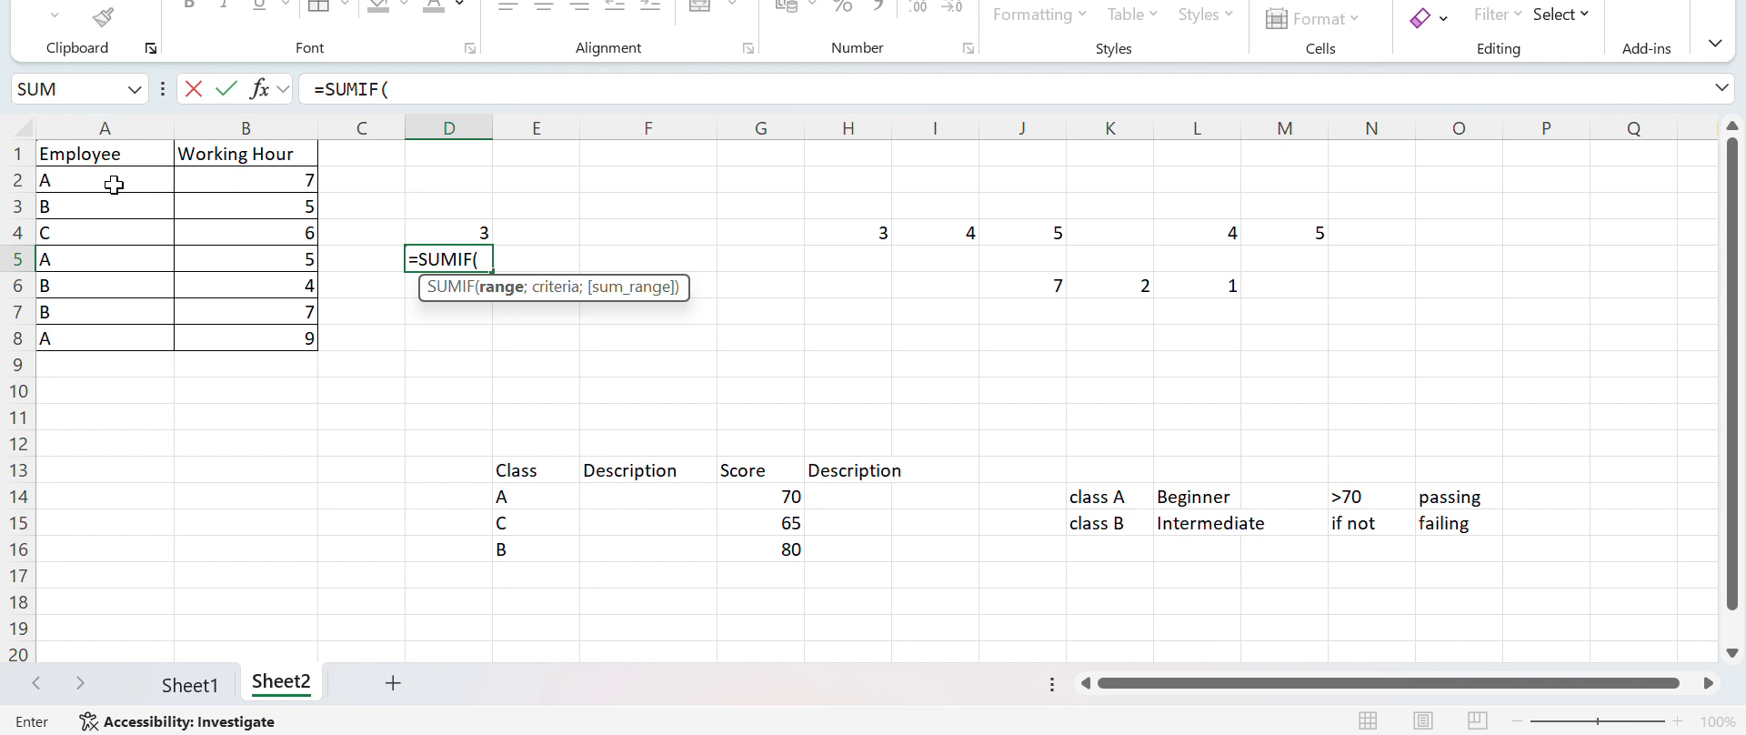
text(A2)
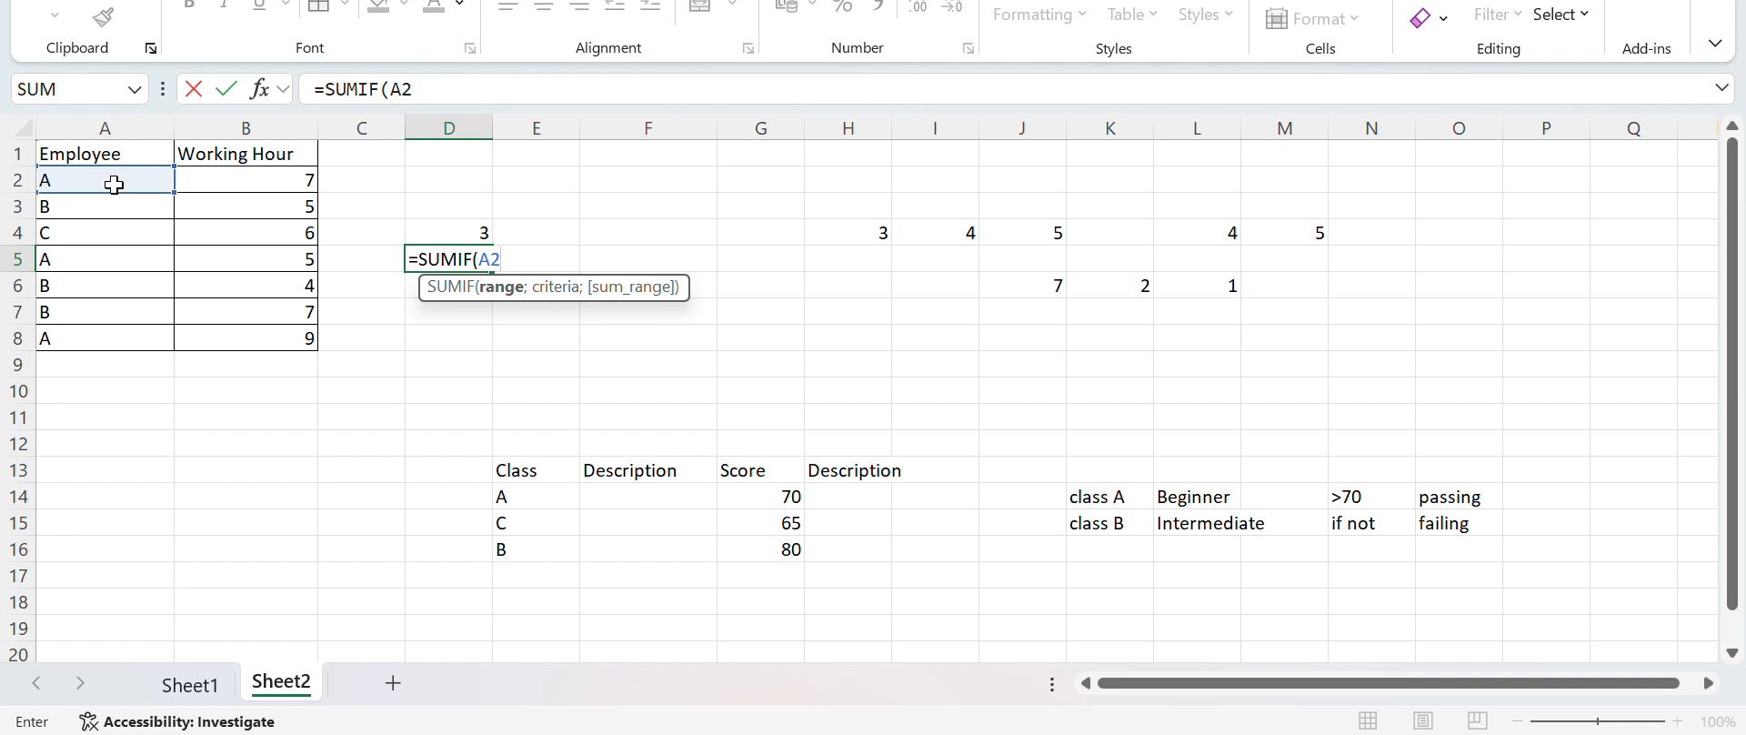
text(:)
text(A)
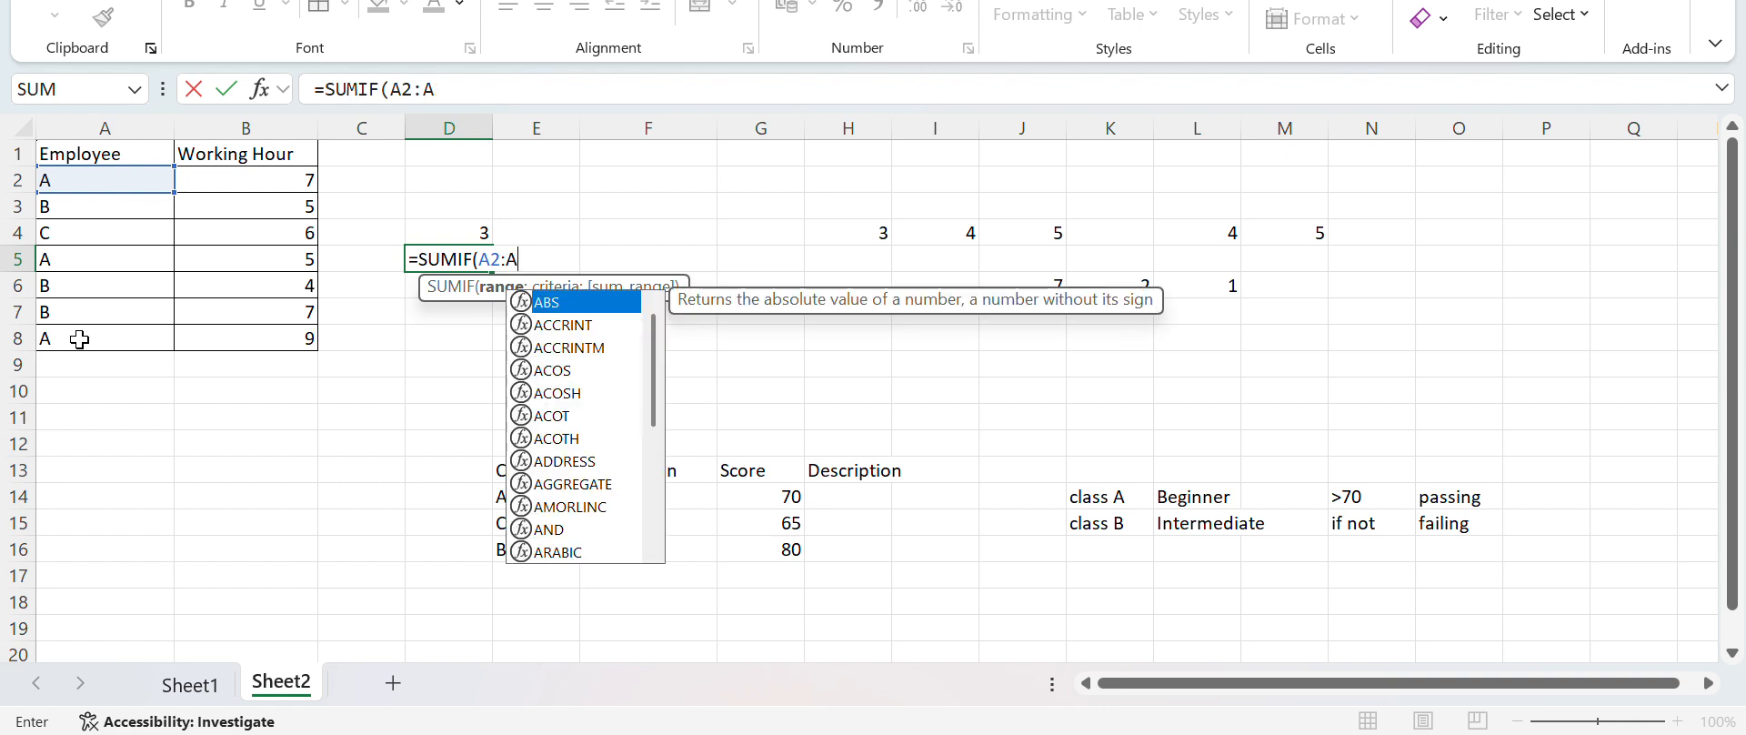
text(8)
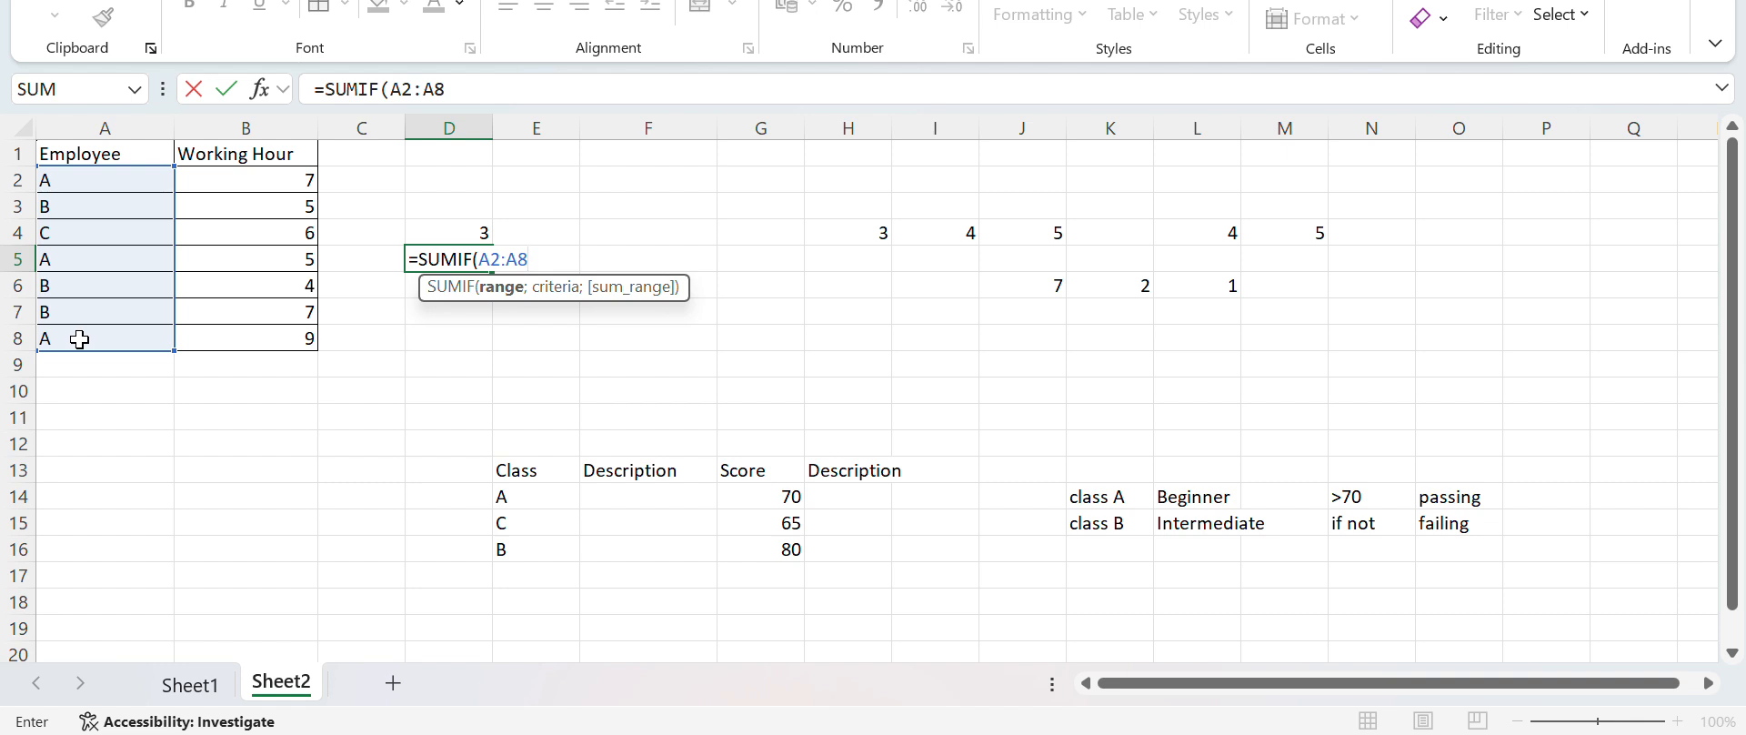
text(;)
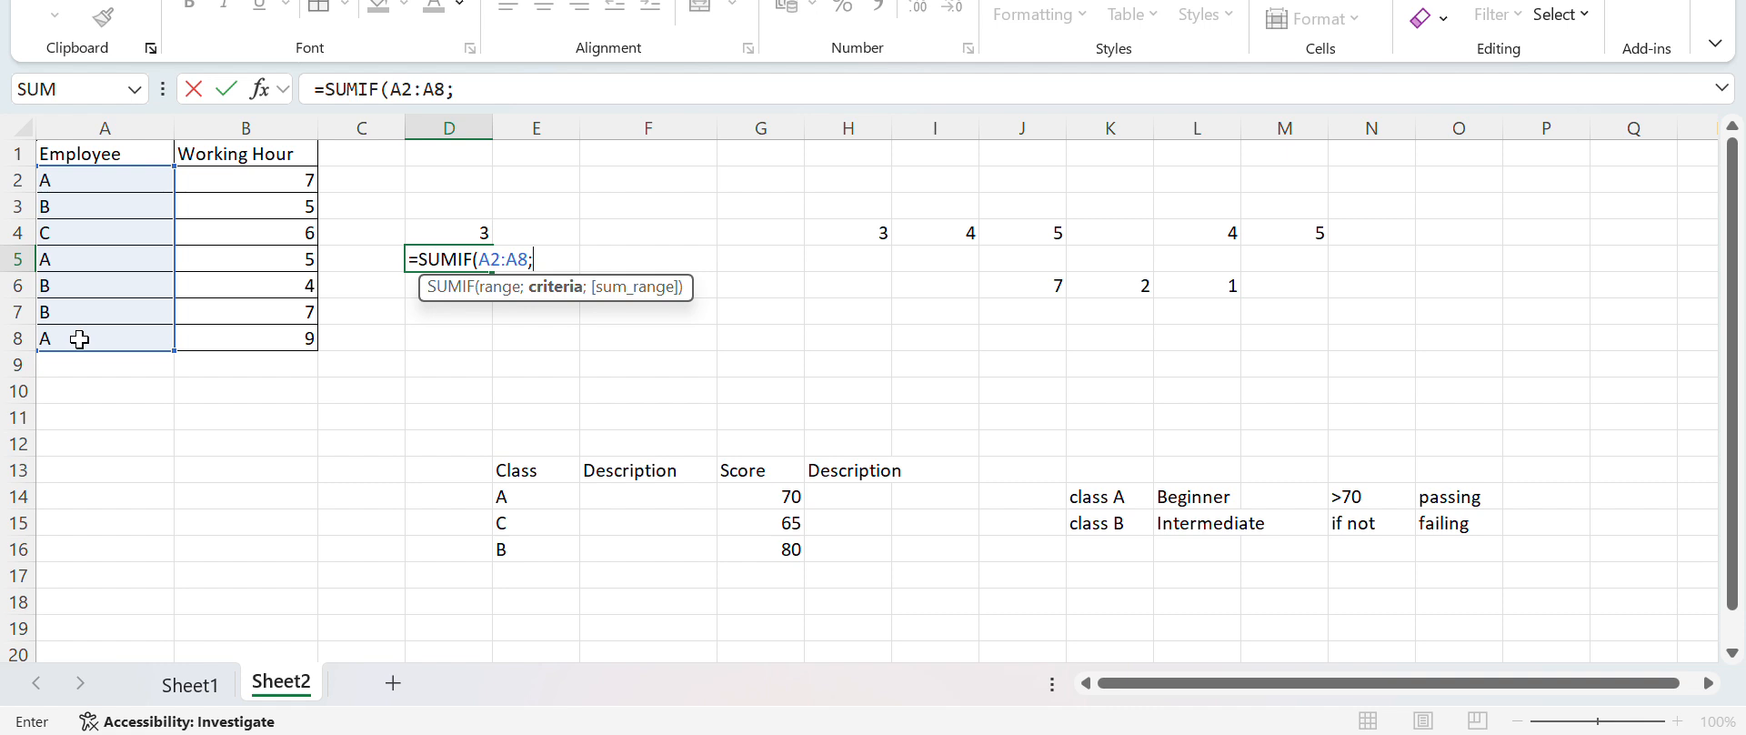
text("A)
text(";)
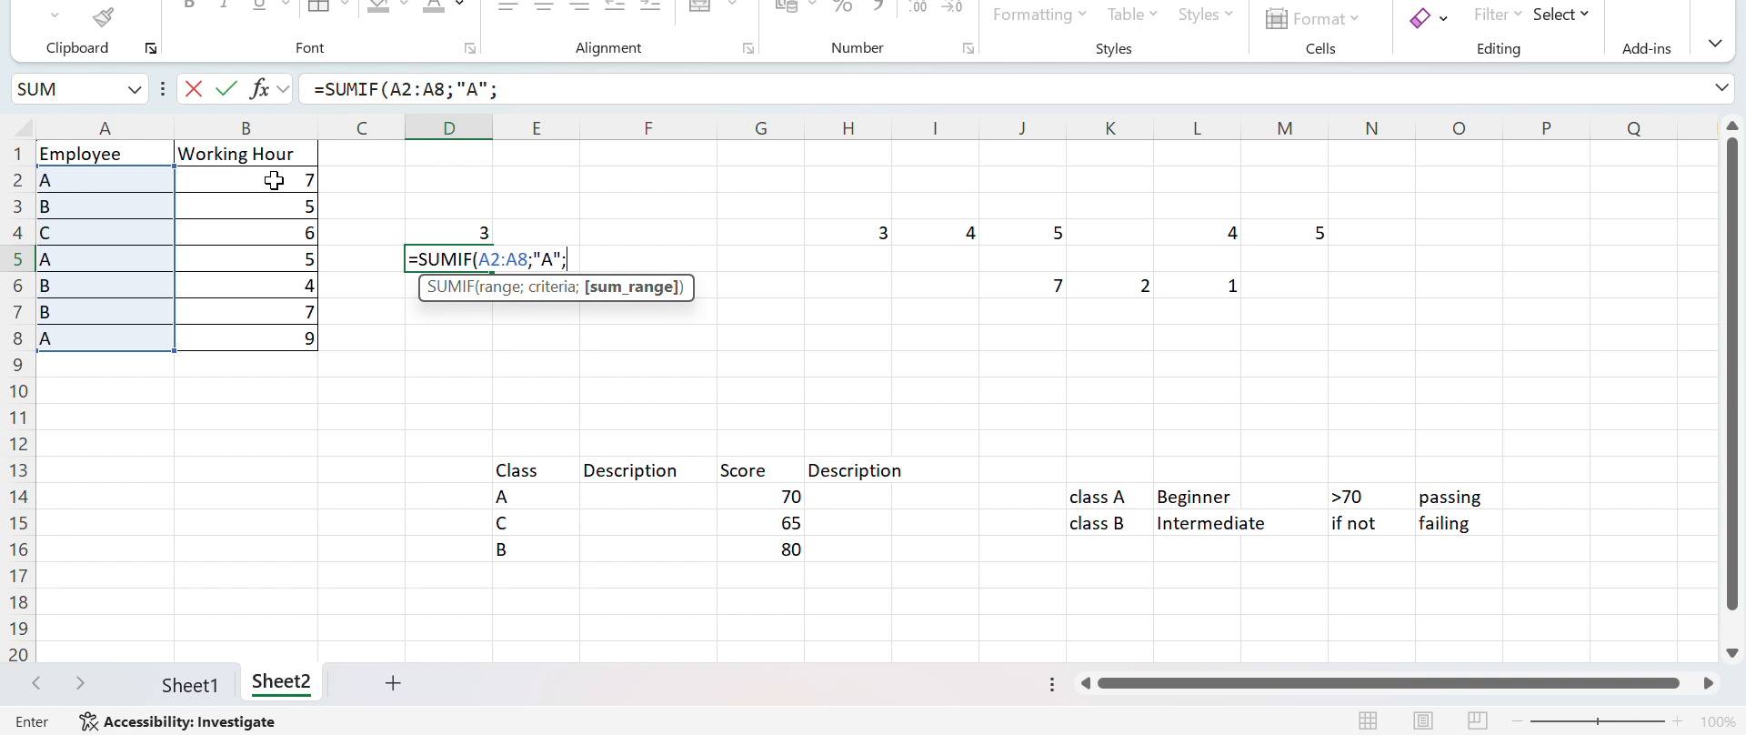
text(B2:)
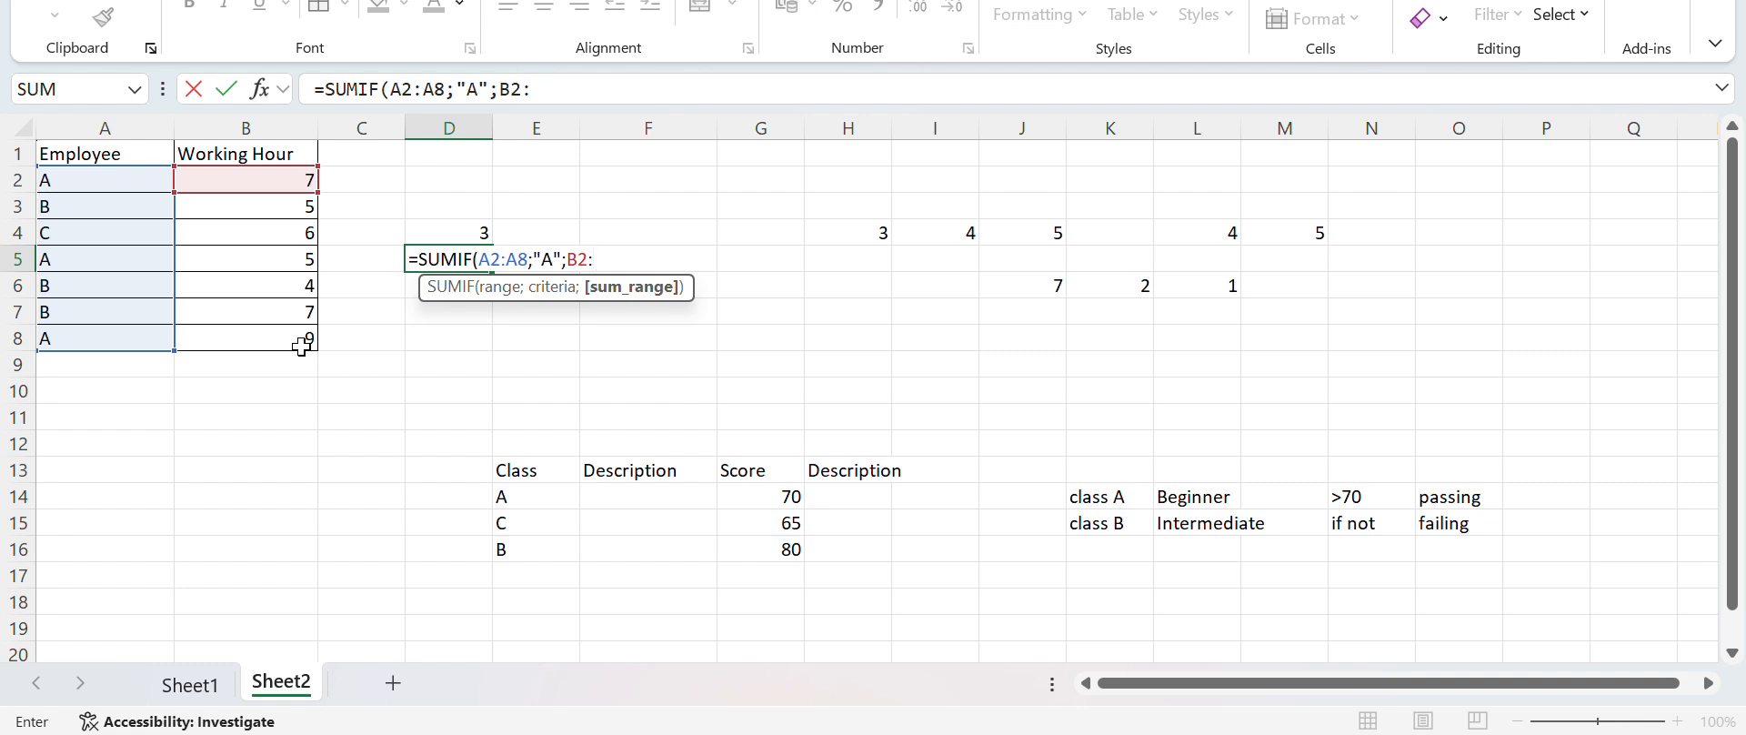
text(B8))
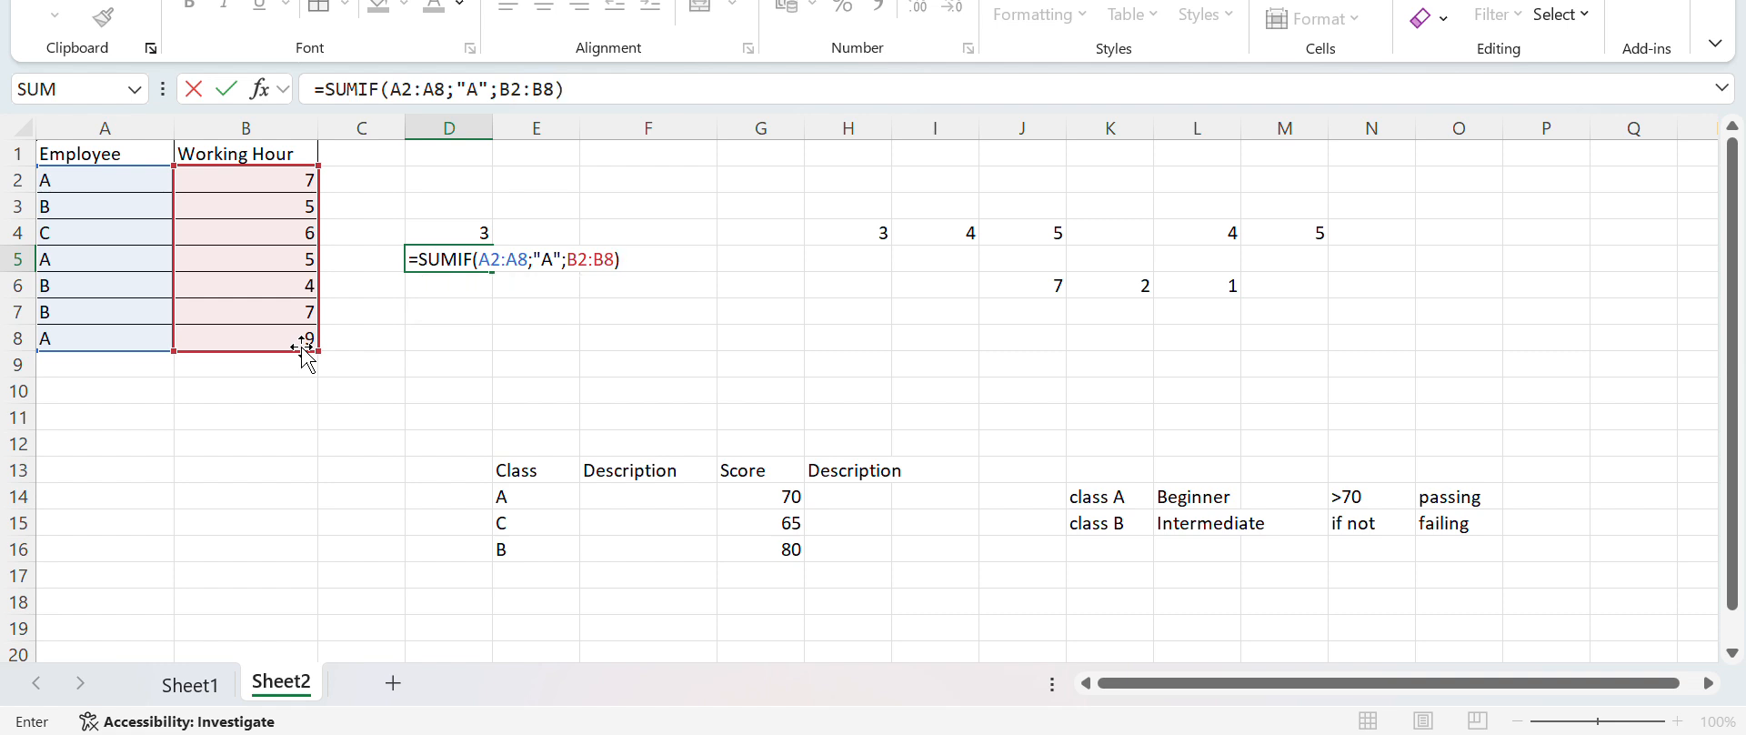
key(Return)
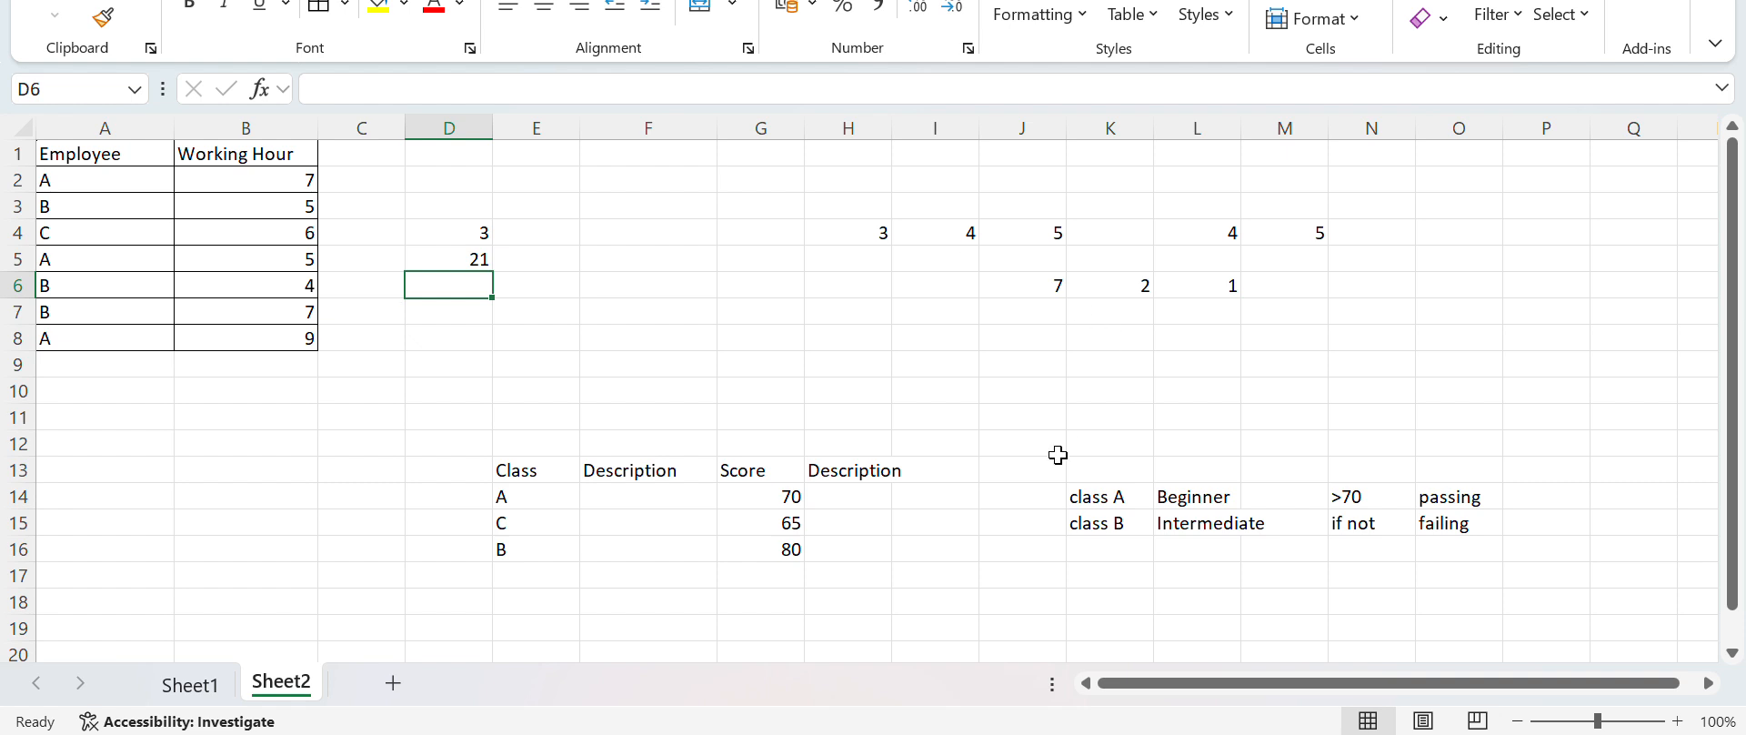
Apply borders to all cells of the scattered number block, H4:M6
click(930, 337)
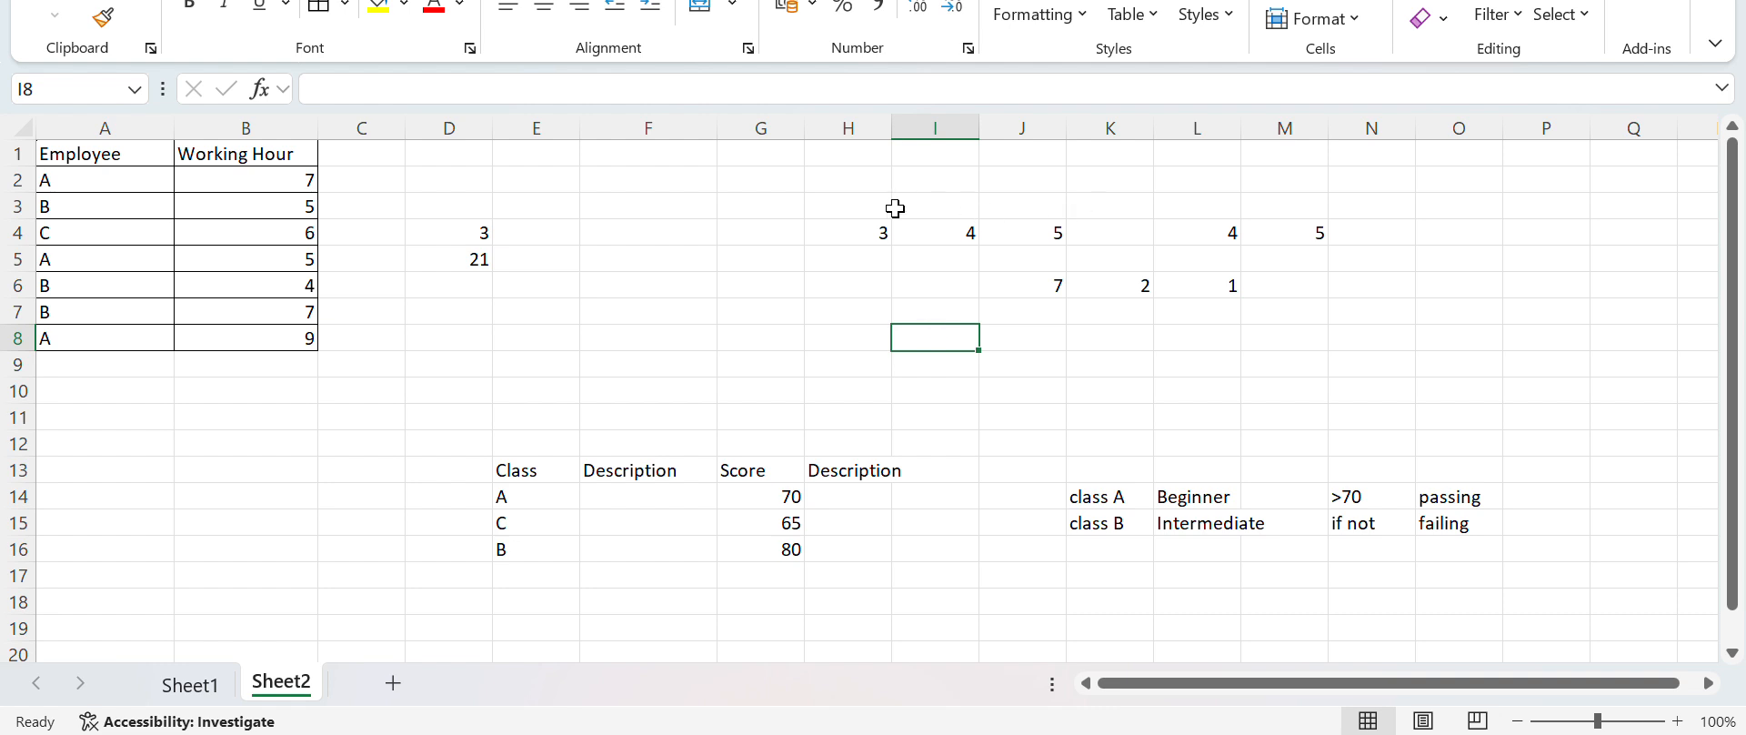
click(852, 237)
drag(853, 236, 1269, 282)
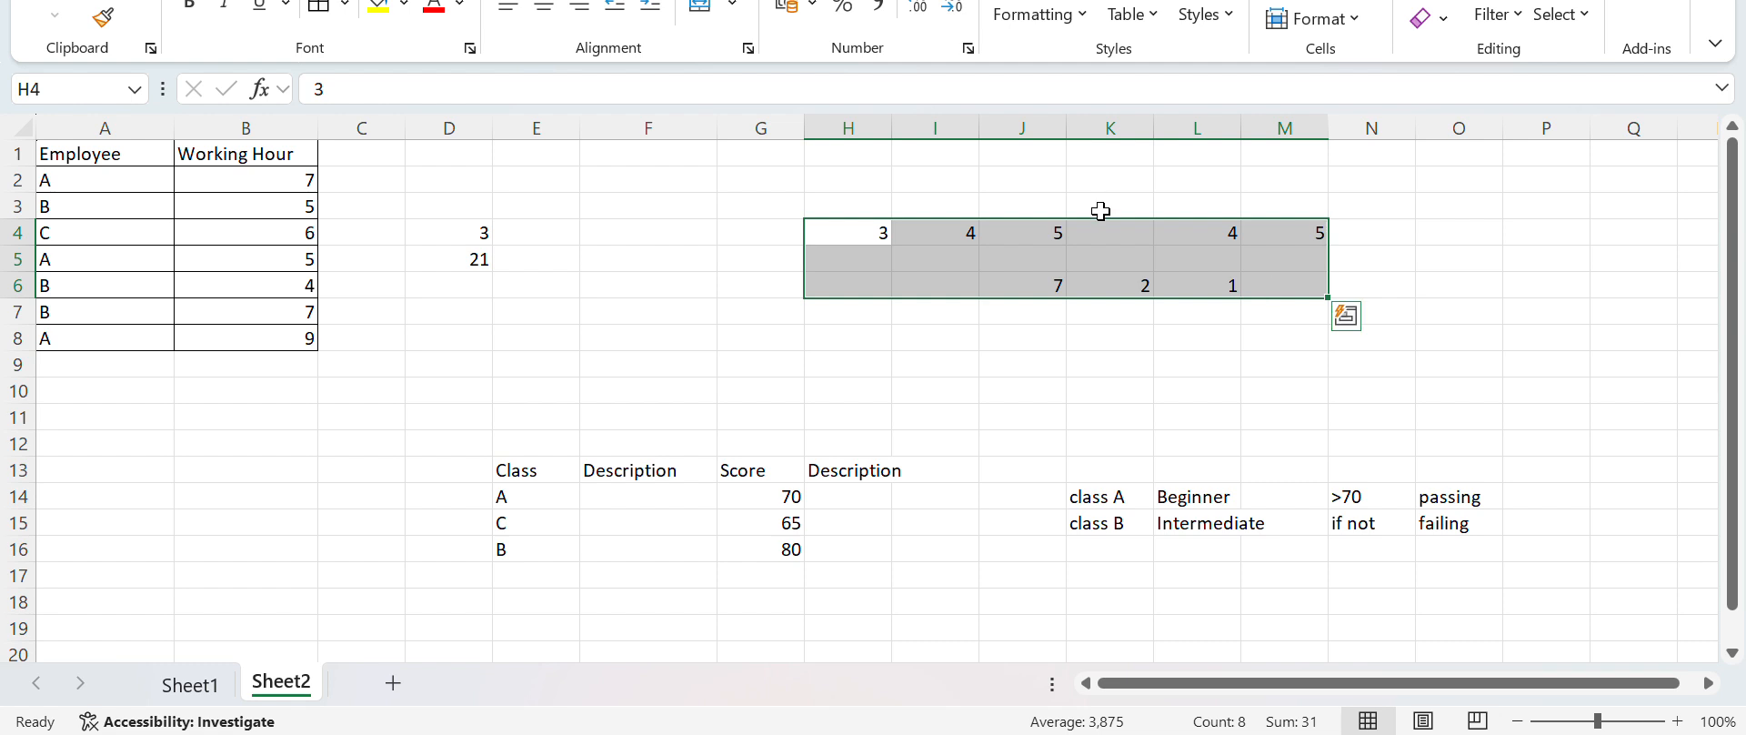
click(321, 10)
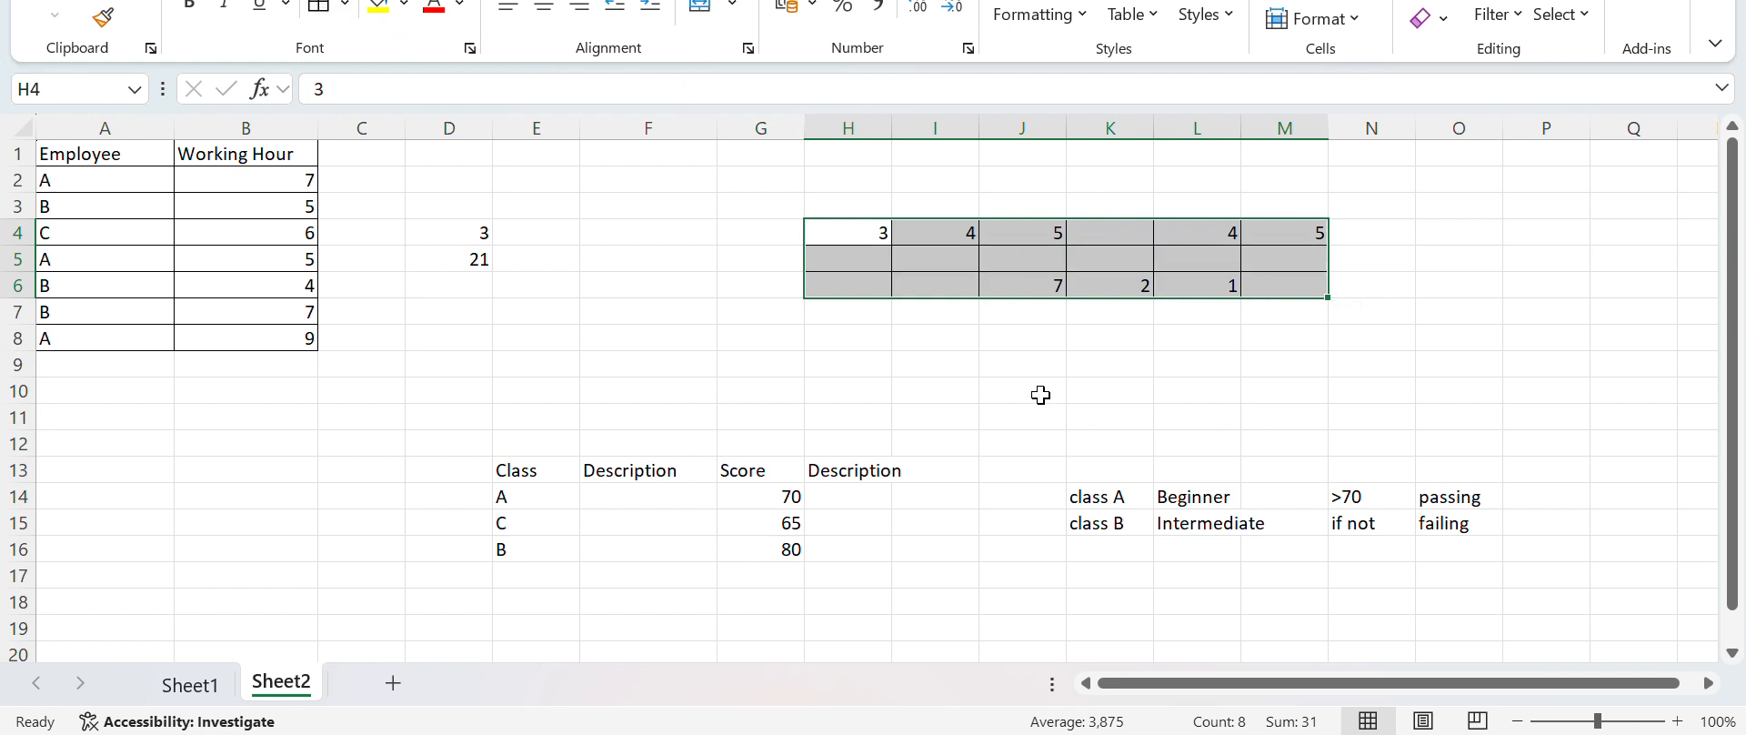
Add the three separate number groups in J8 with the formula =SUM(H4:J4;J6:L6;L4:M4)
click(1034, 342)
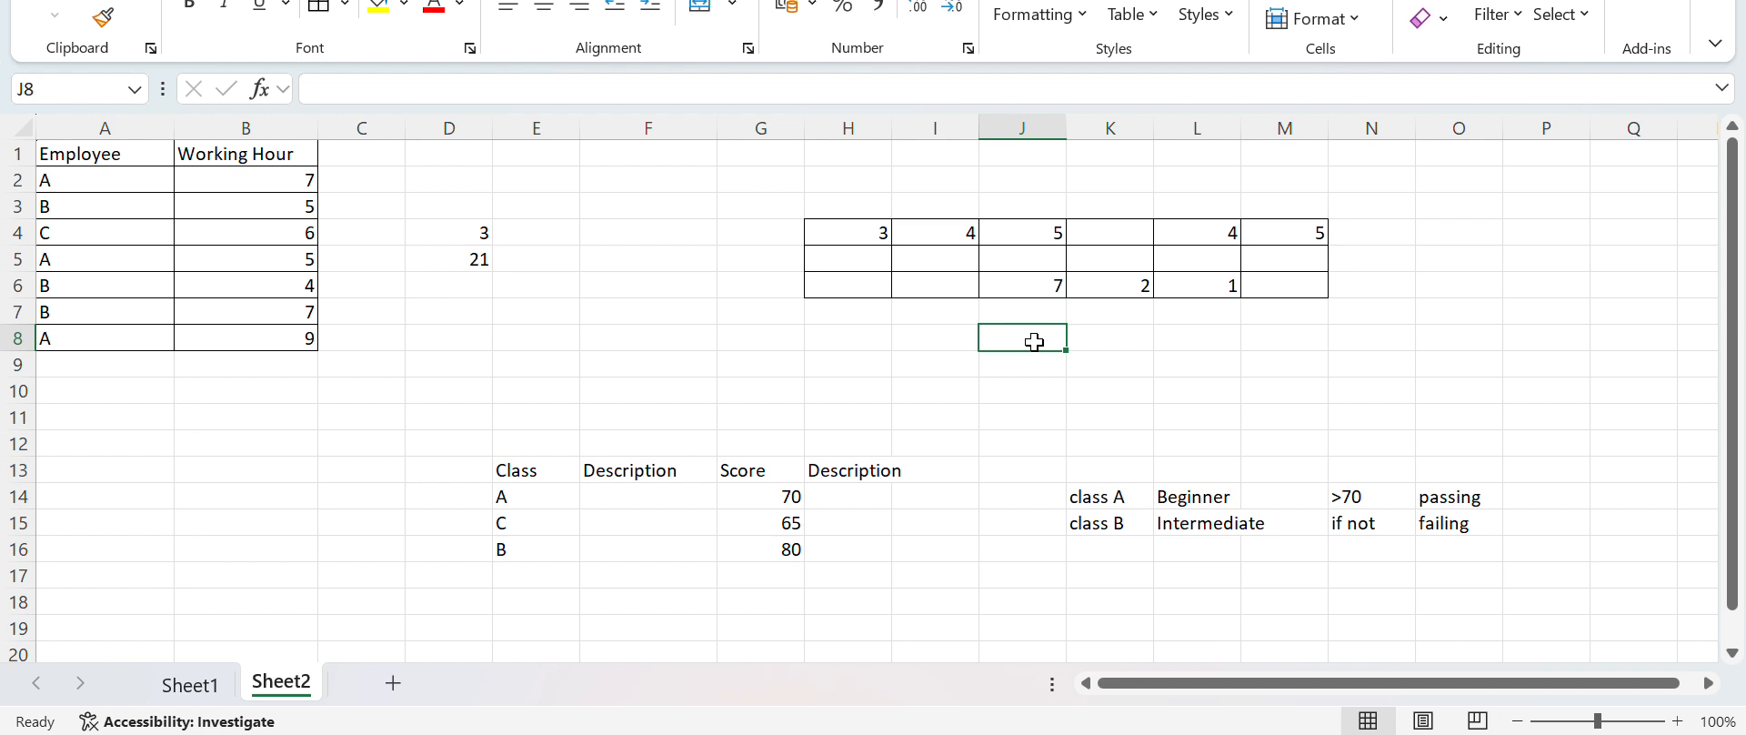
text(=)
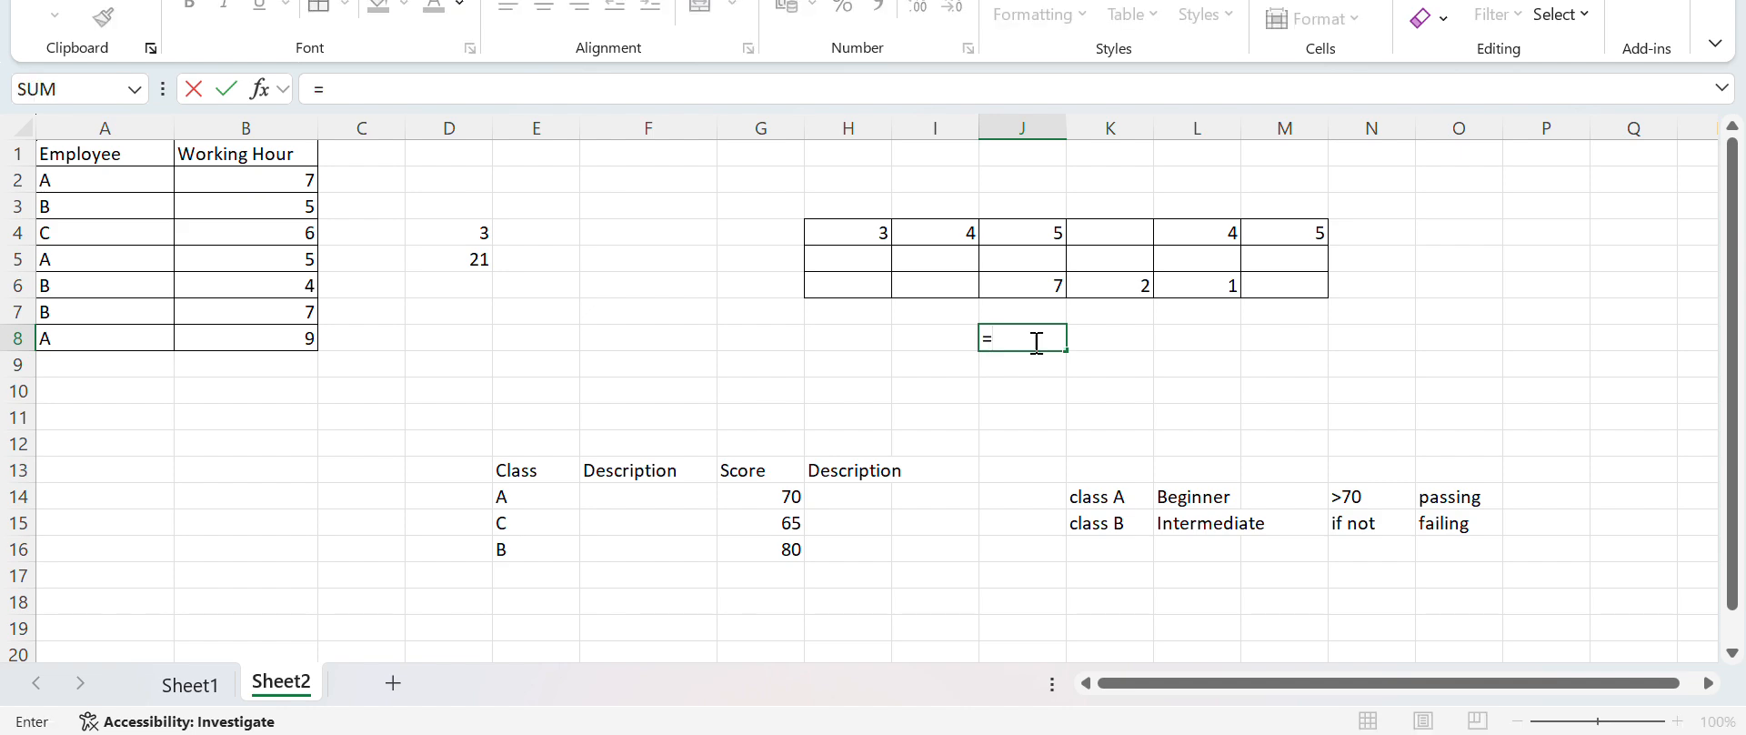
text(SUM)
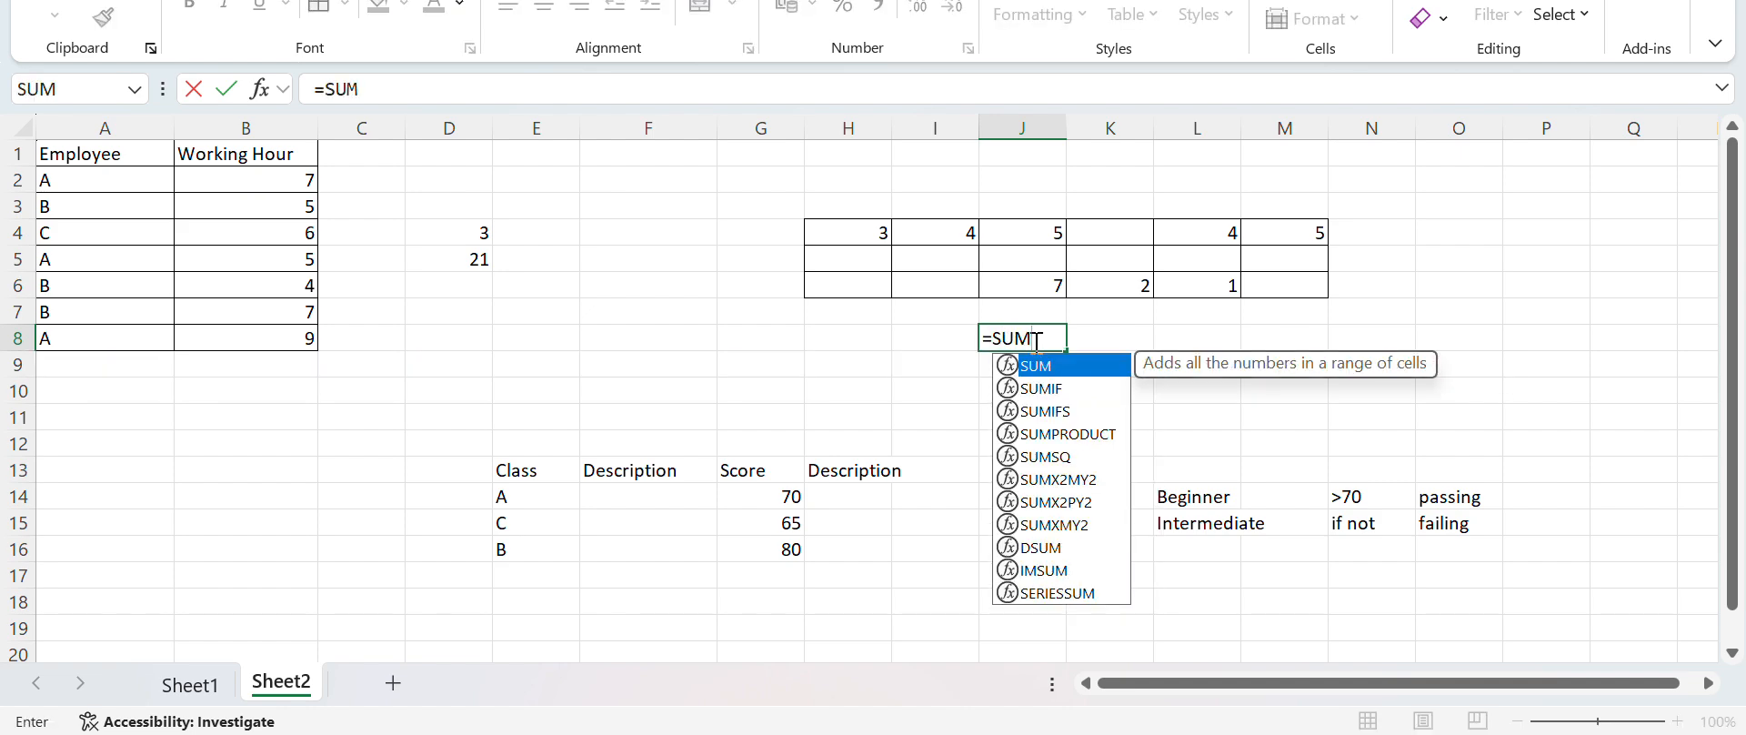
text(()
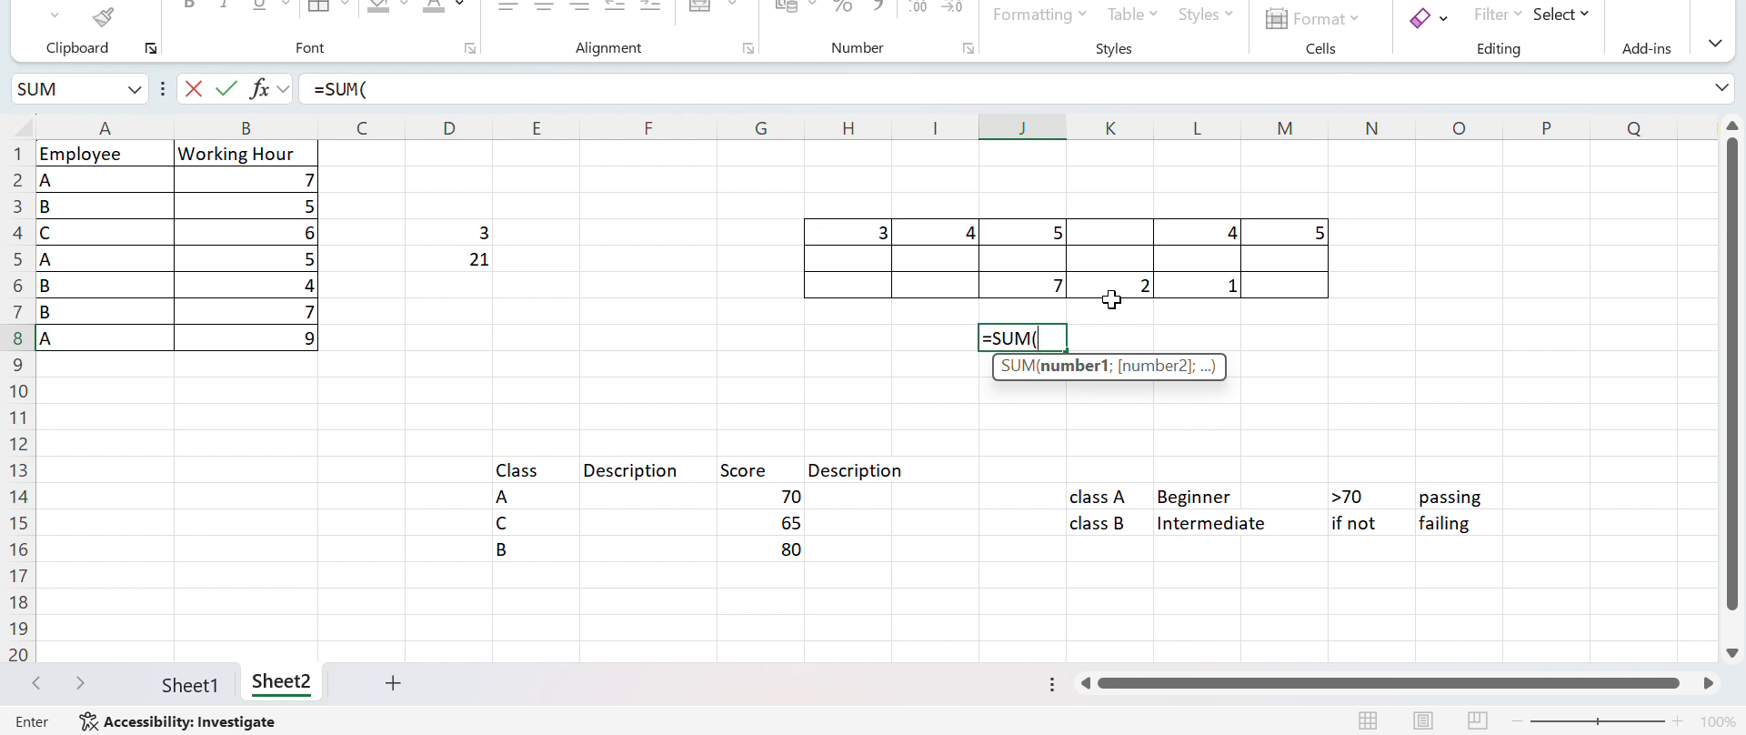
text(H4)
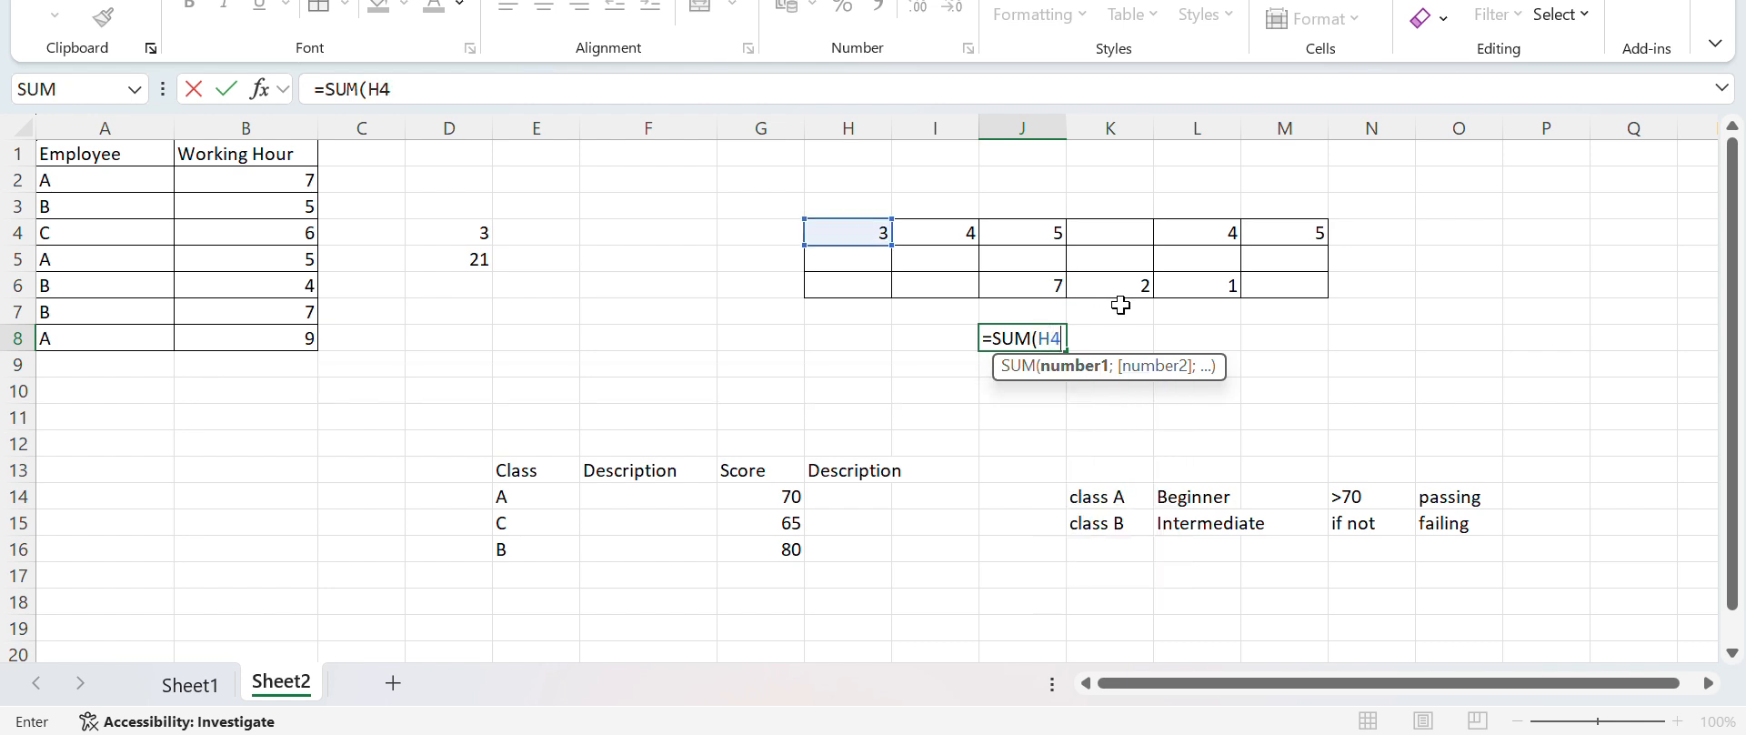
text(:j4)
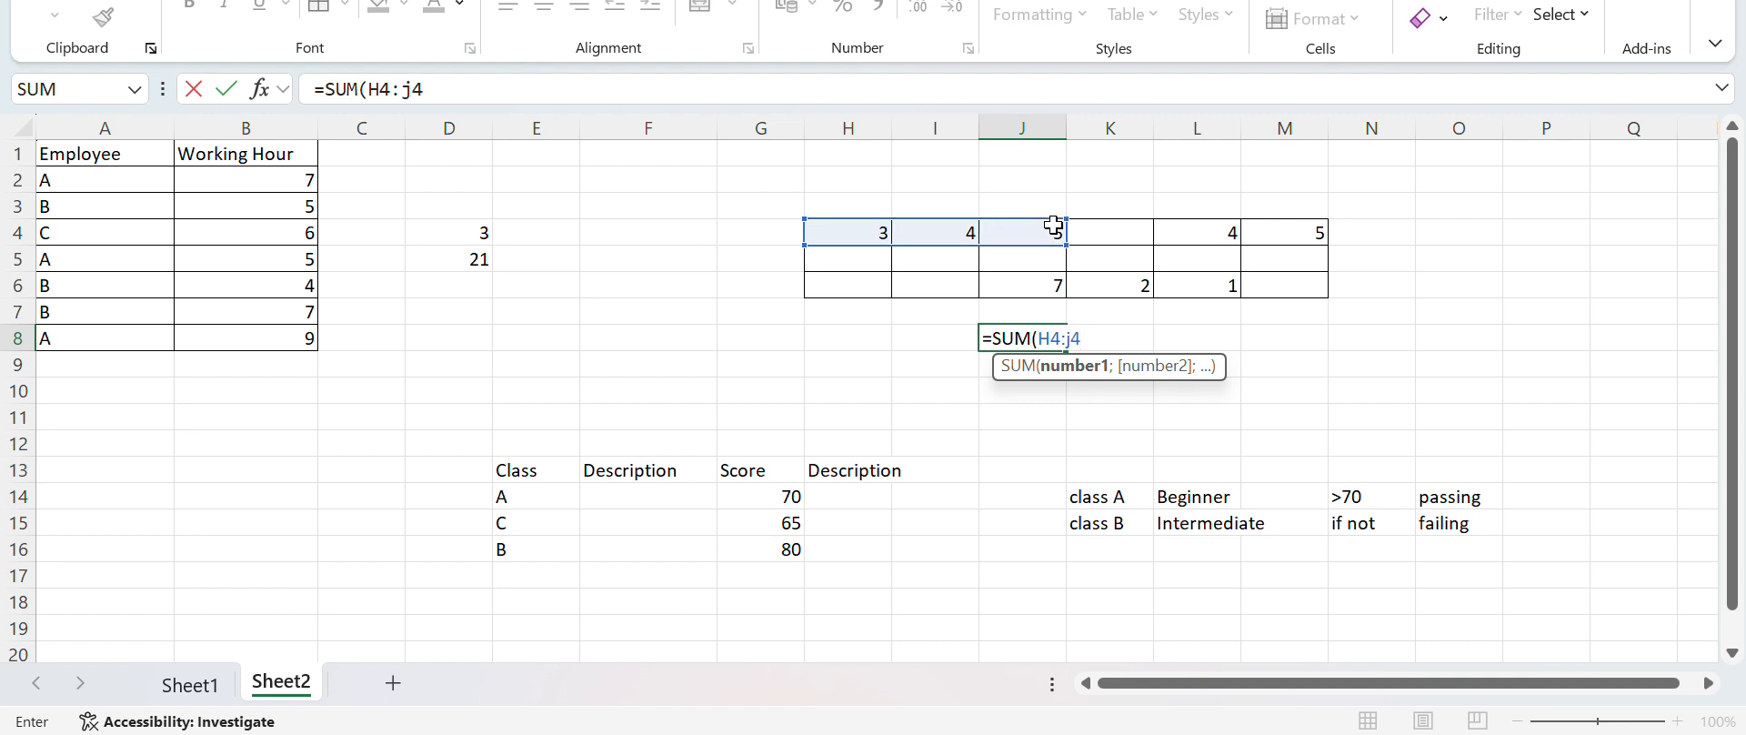
key(BackSpace)
text(4;)
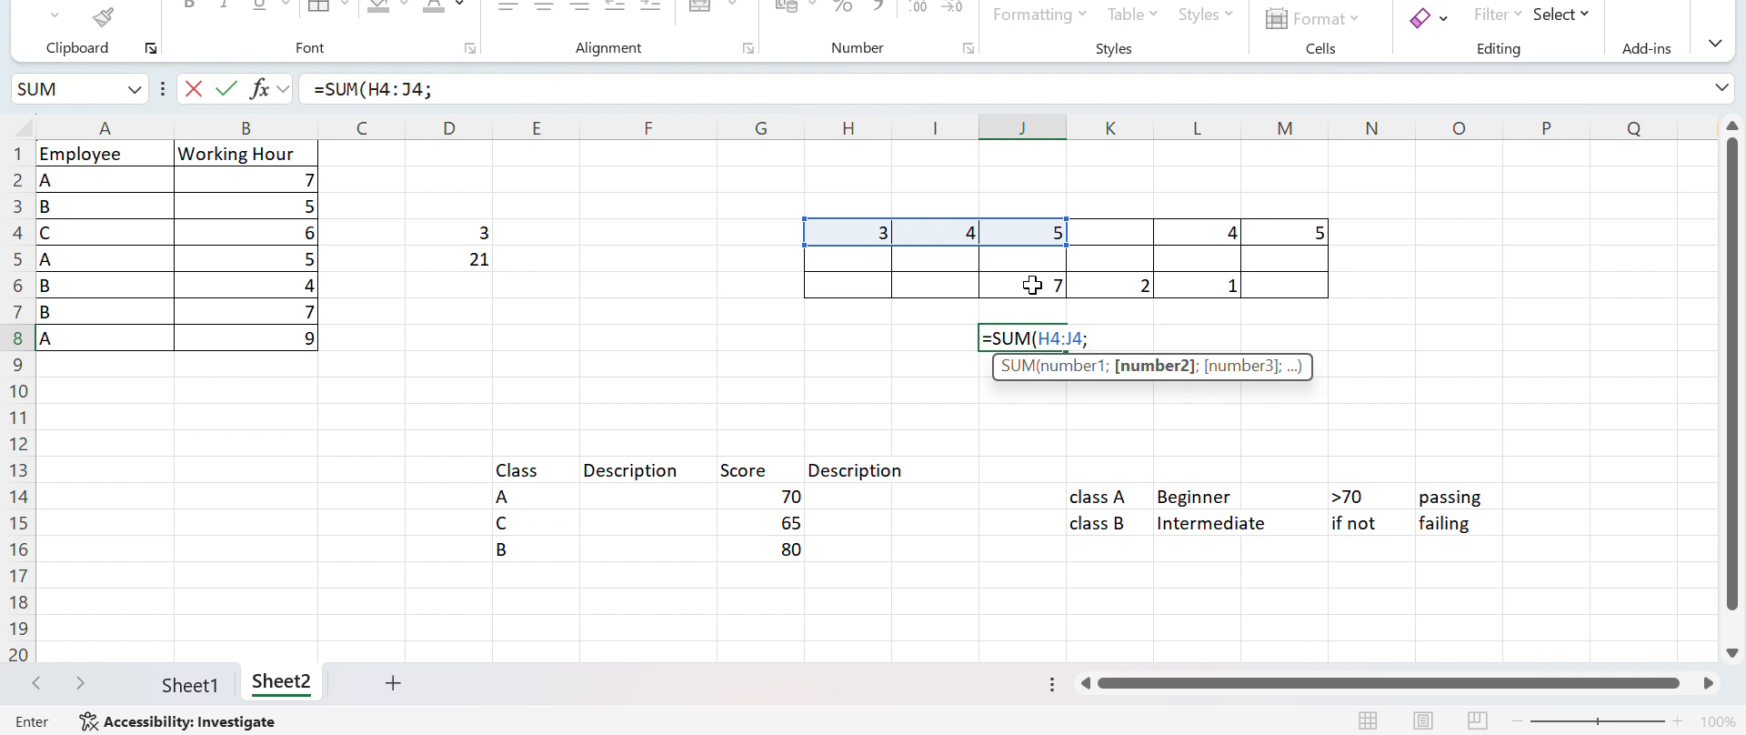
text(J6)
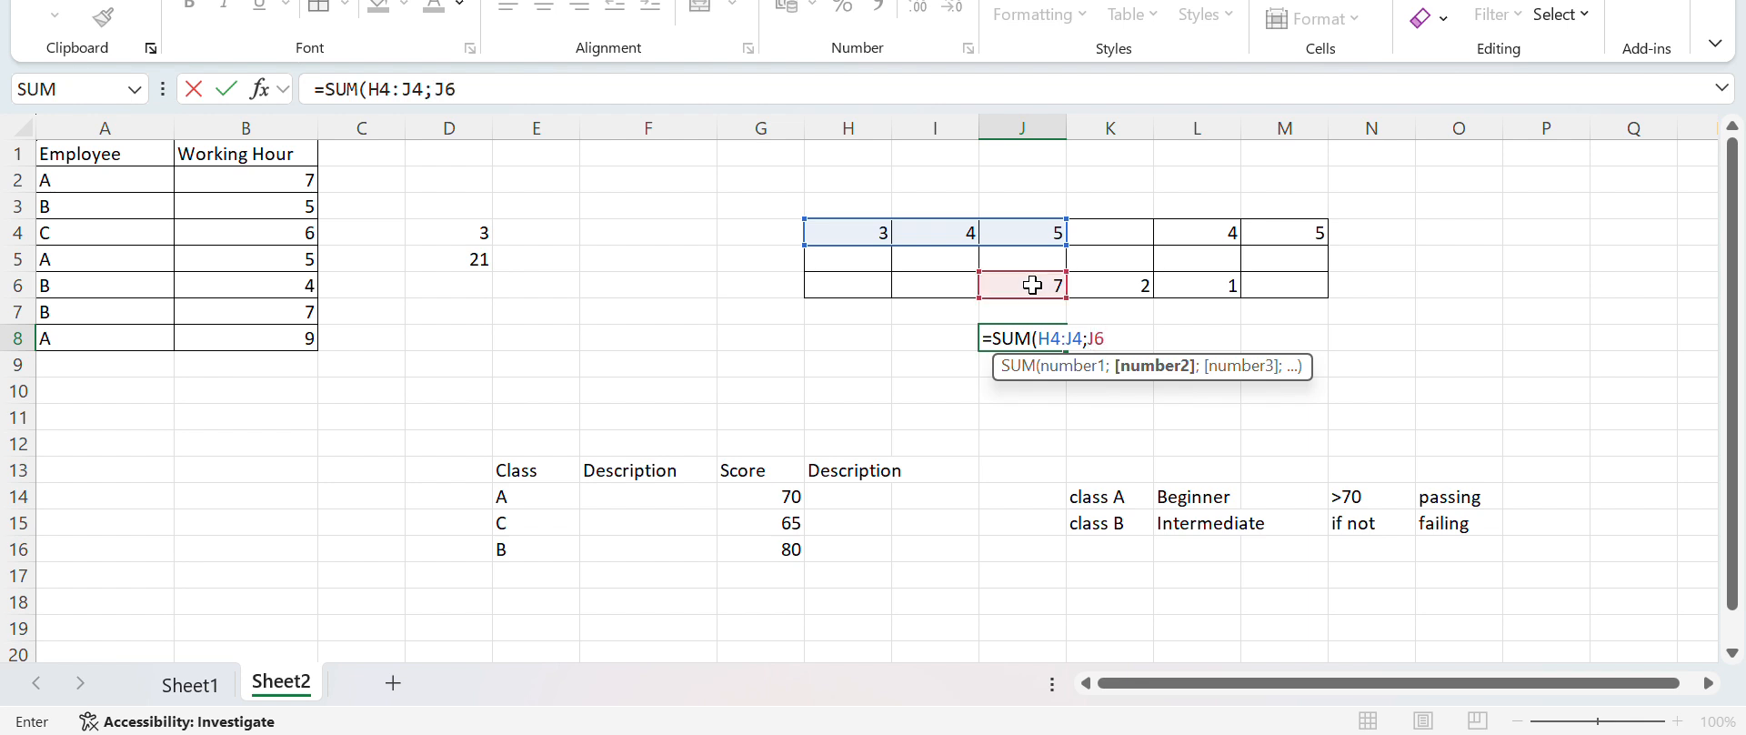
text(:L6)
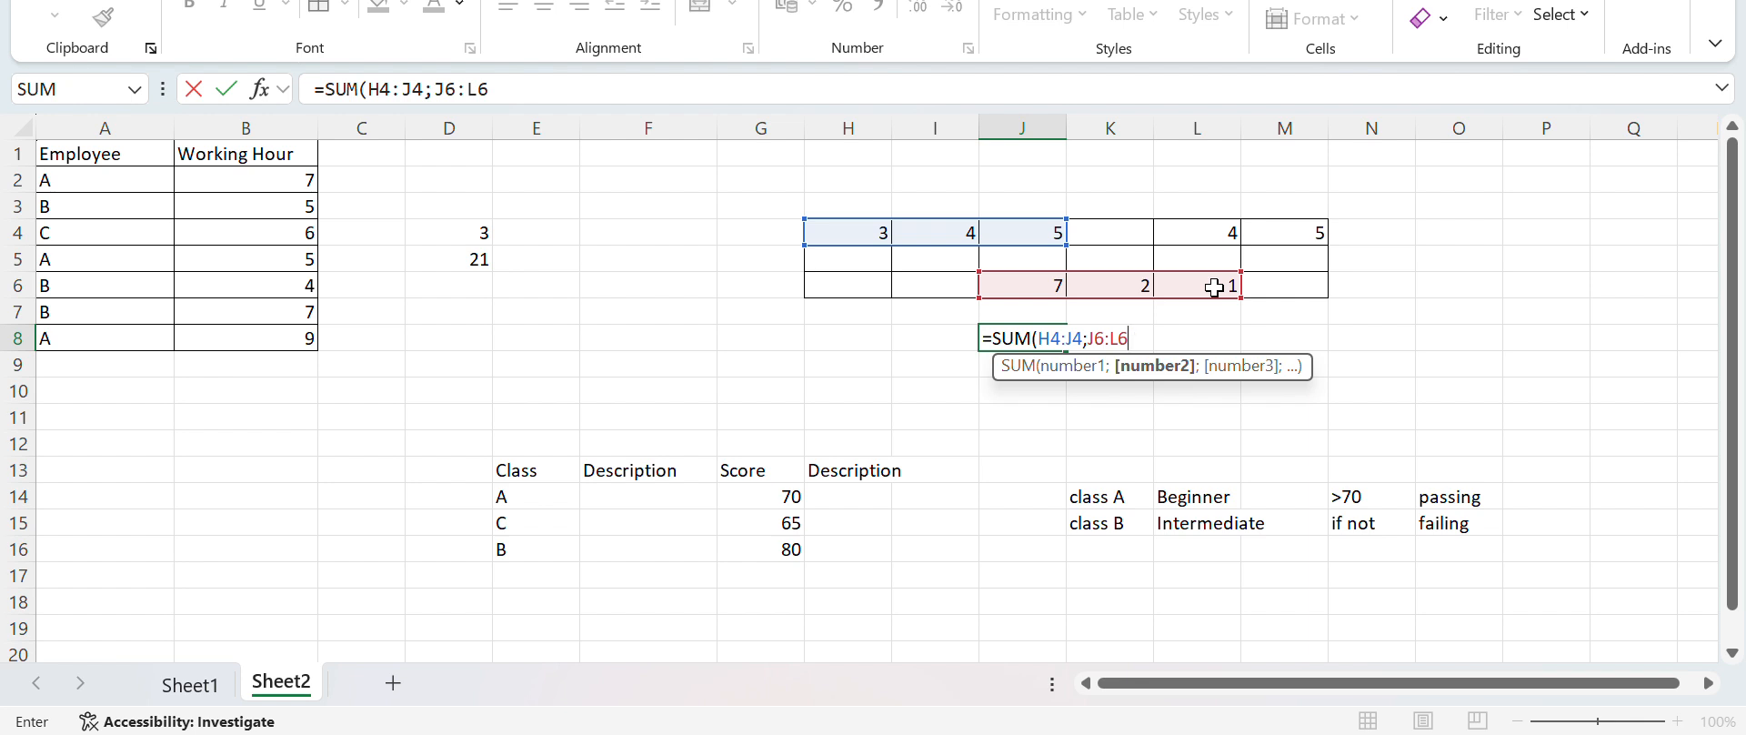
text(;)
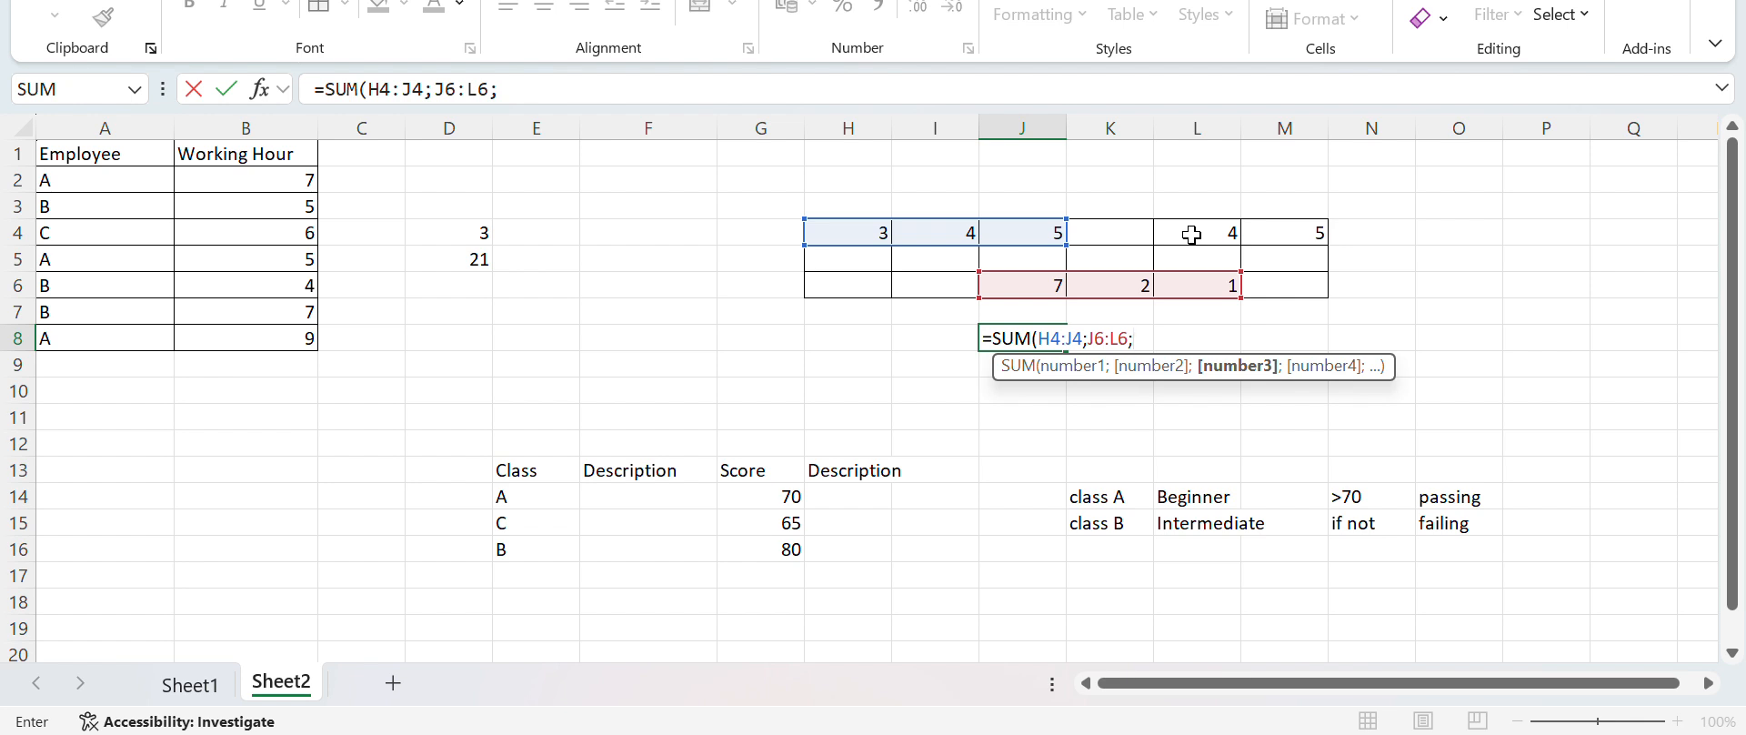
text(L4:)
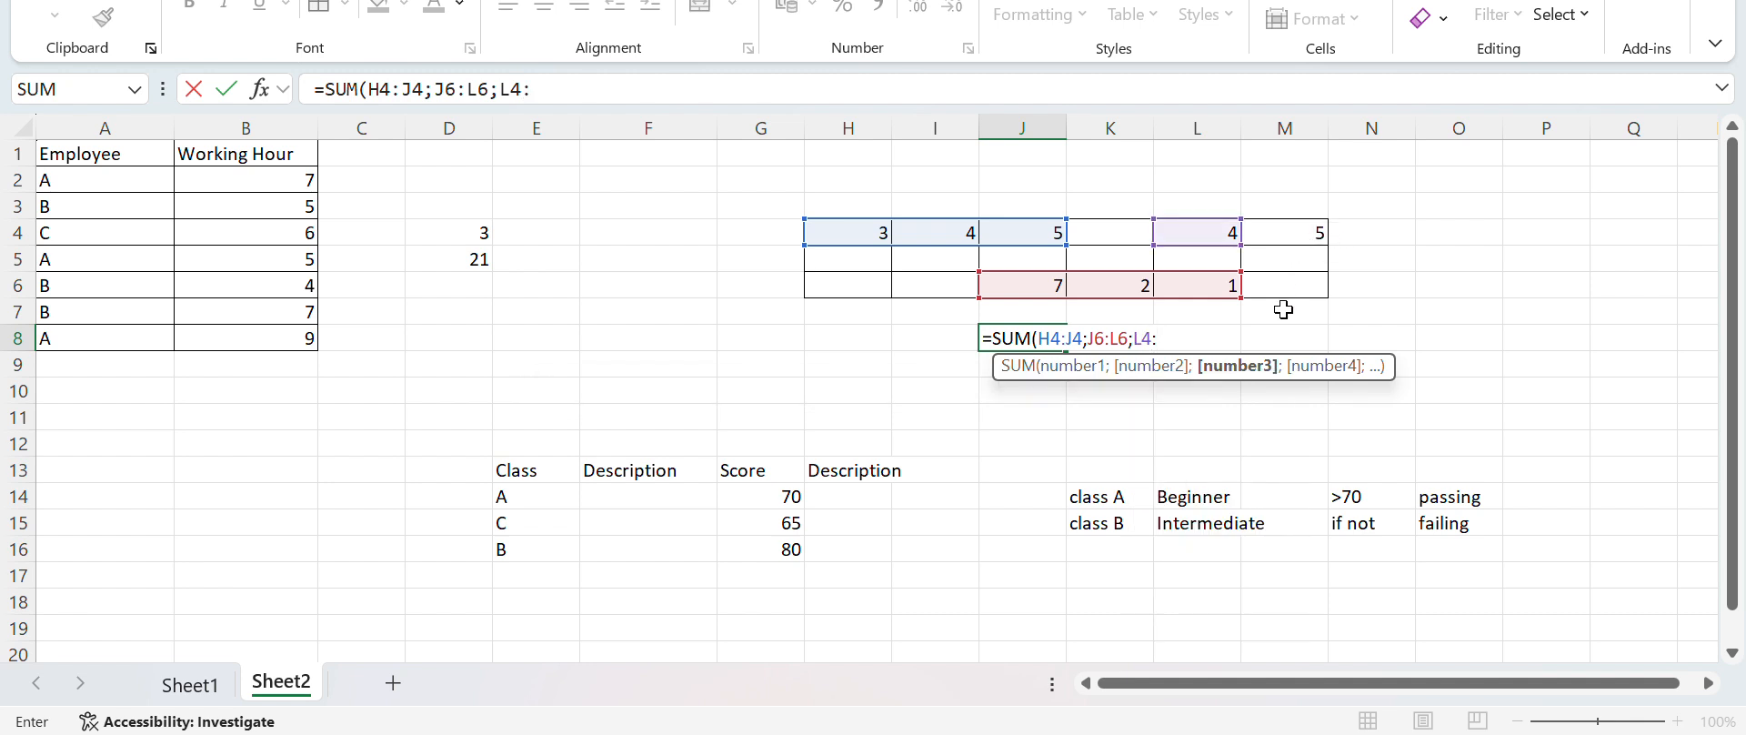
text(M4)
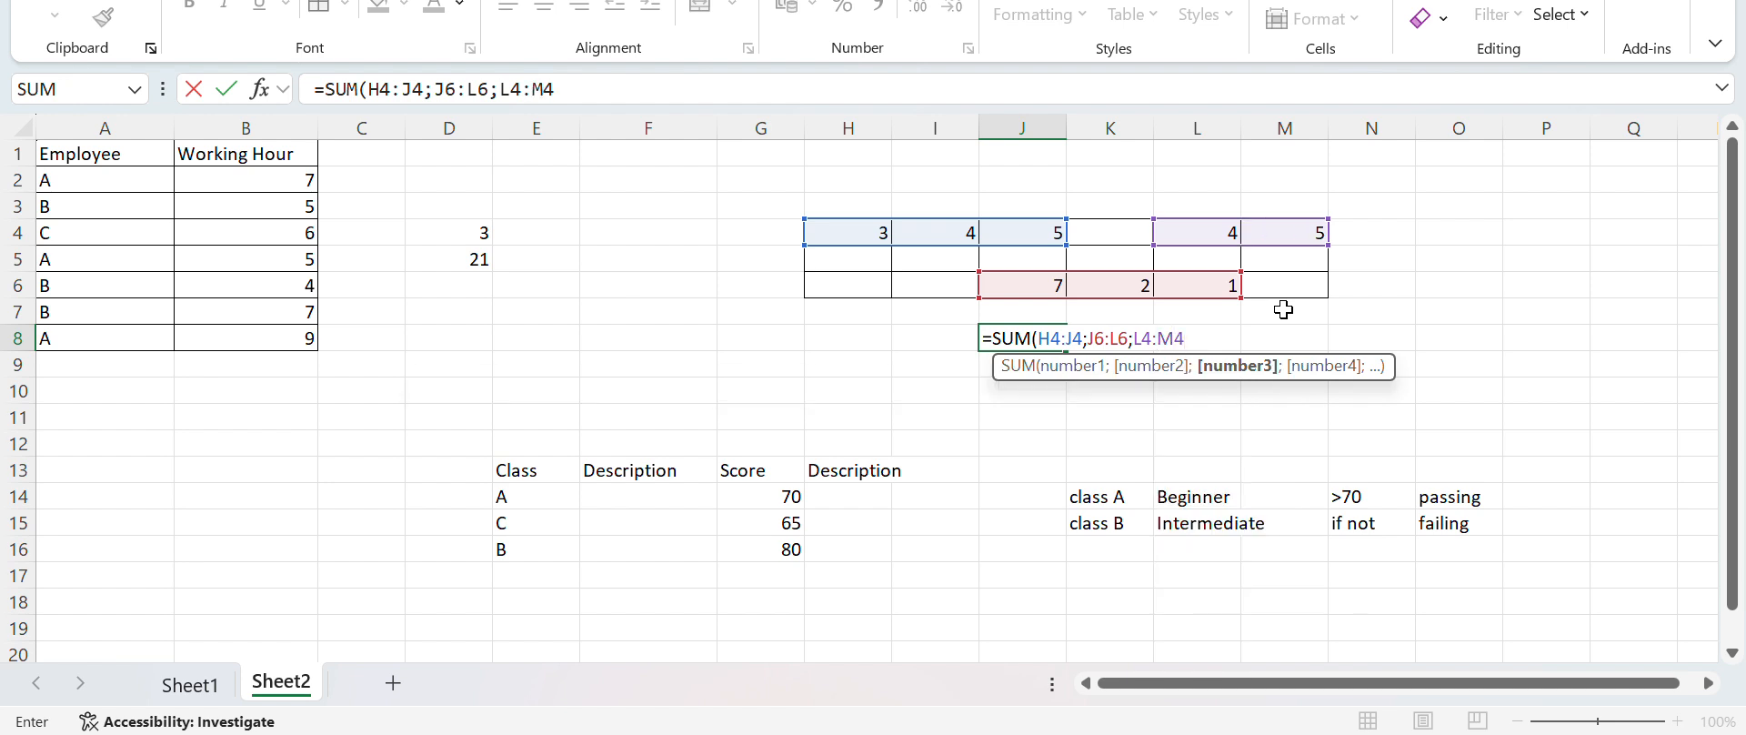
text())
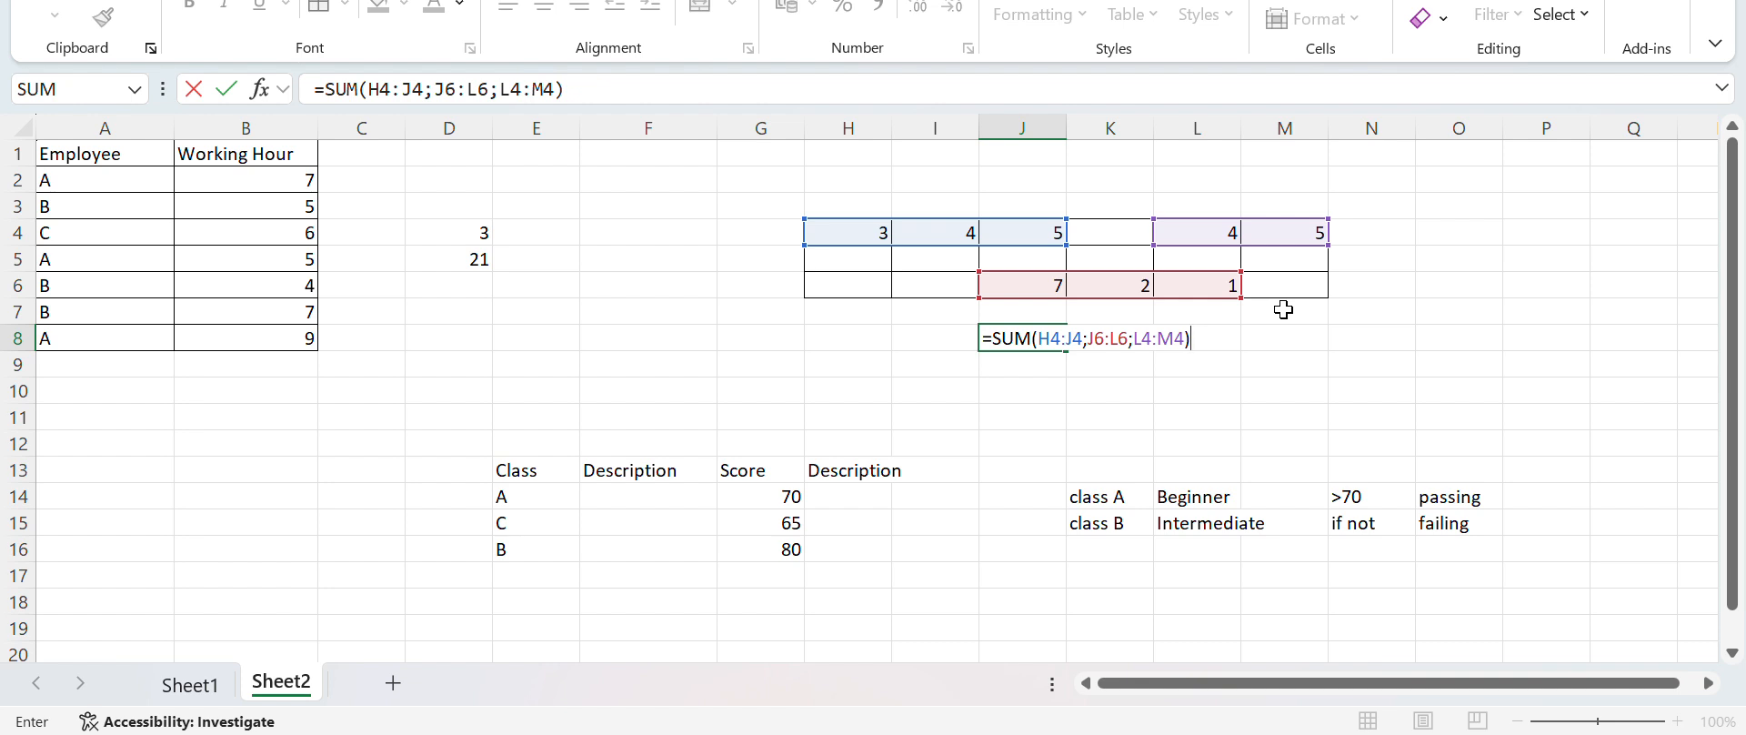
key(Return)
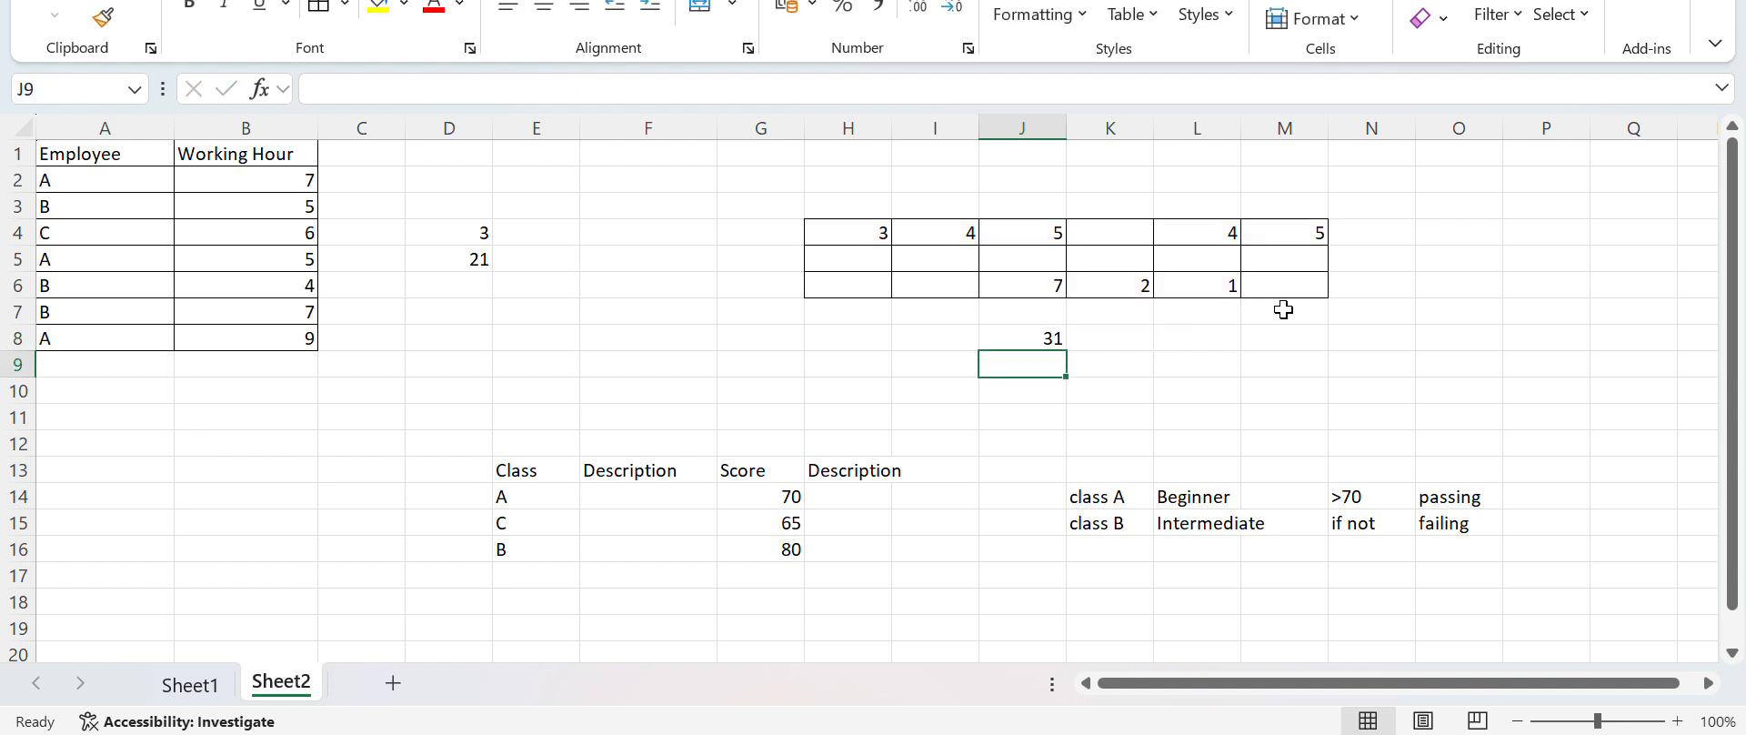
Apply borders to all cells of the class and score table, E13:H16
key(Return)
key(Down)
key(Down)
key(Down)
key(Down)
key(Down)
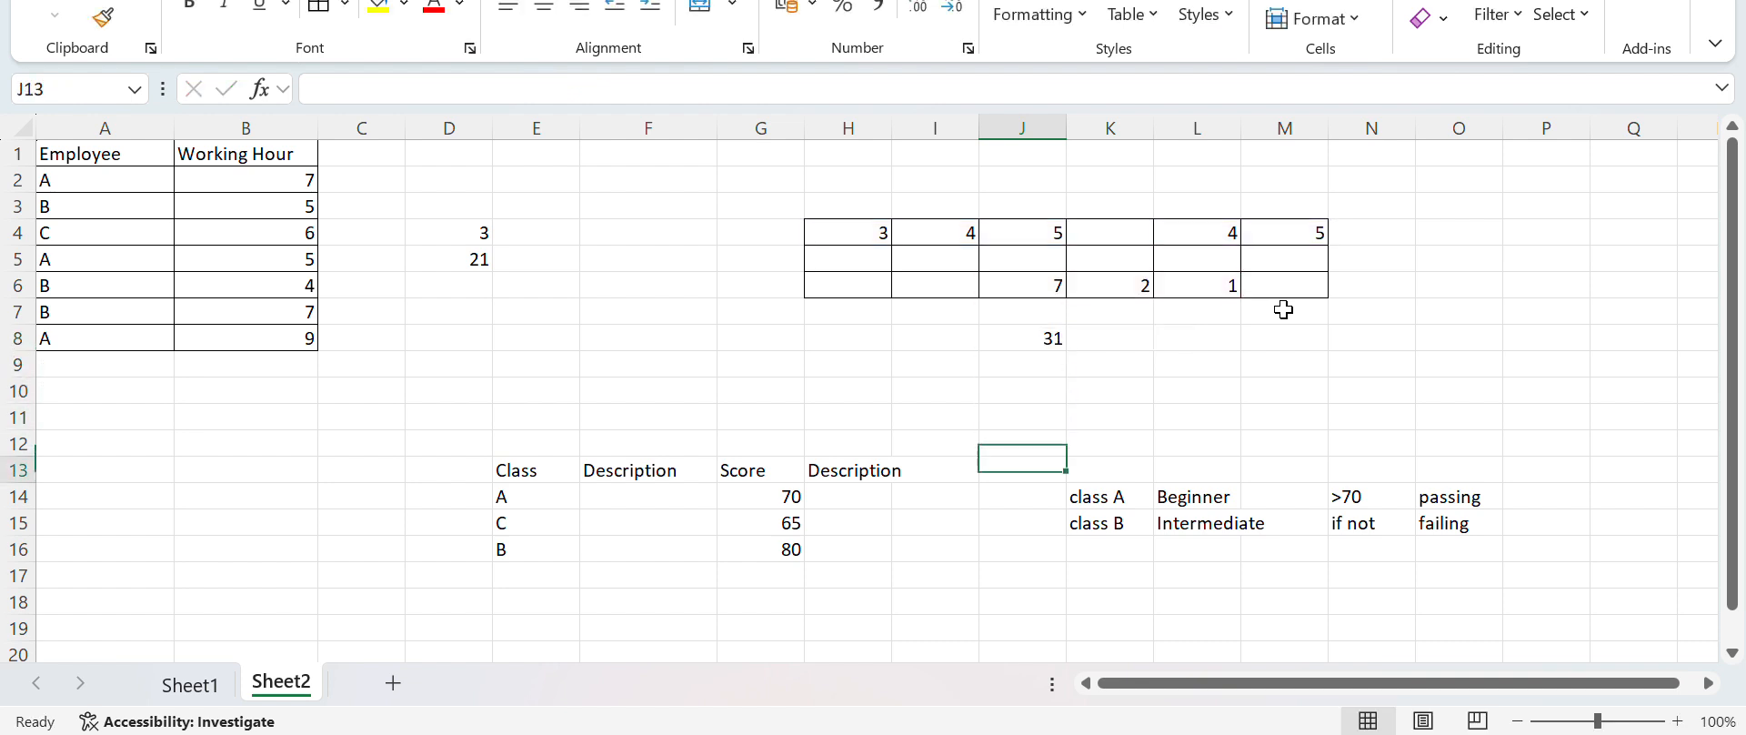
key(Left)
key(Left)
key(Left)
key(Left)
key(Left)
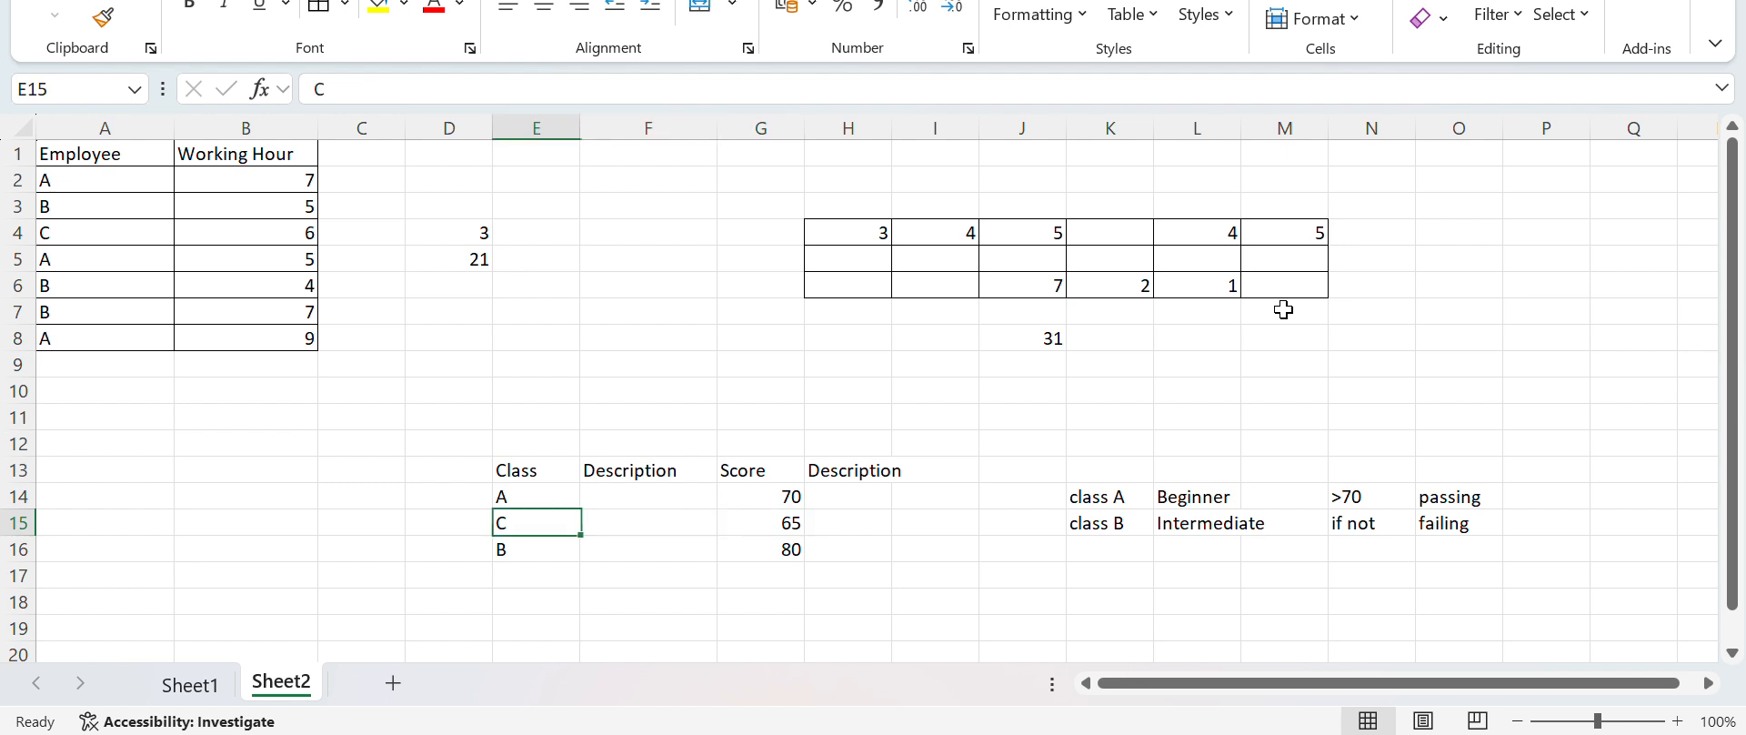
key(Up)
key(Right)
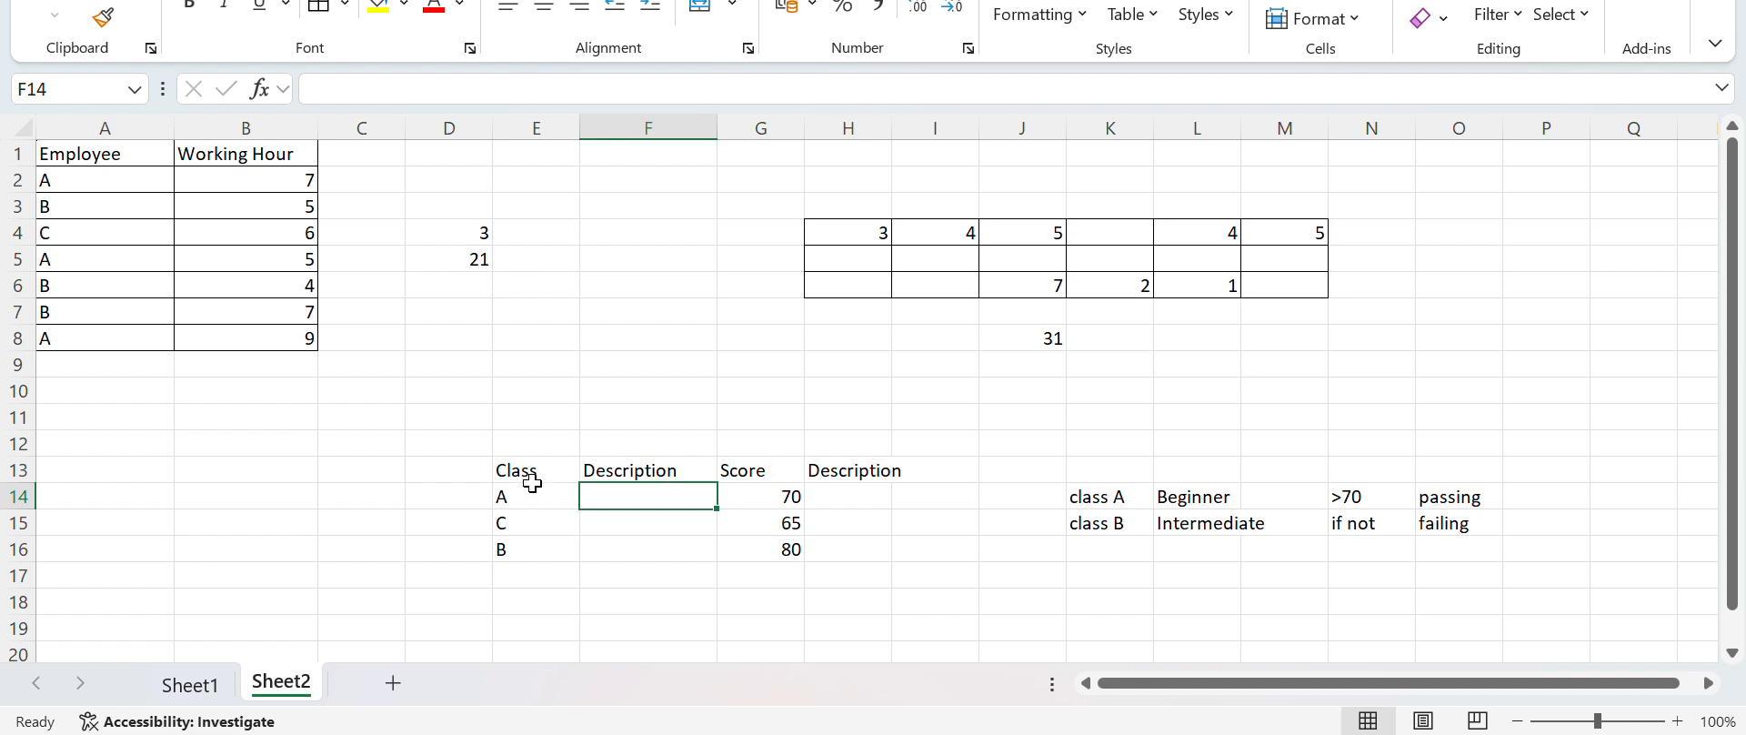
drag(535, 475, 849, 565)
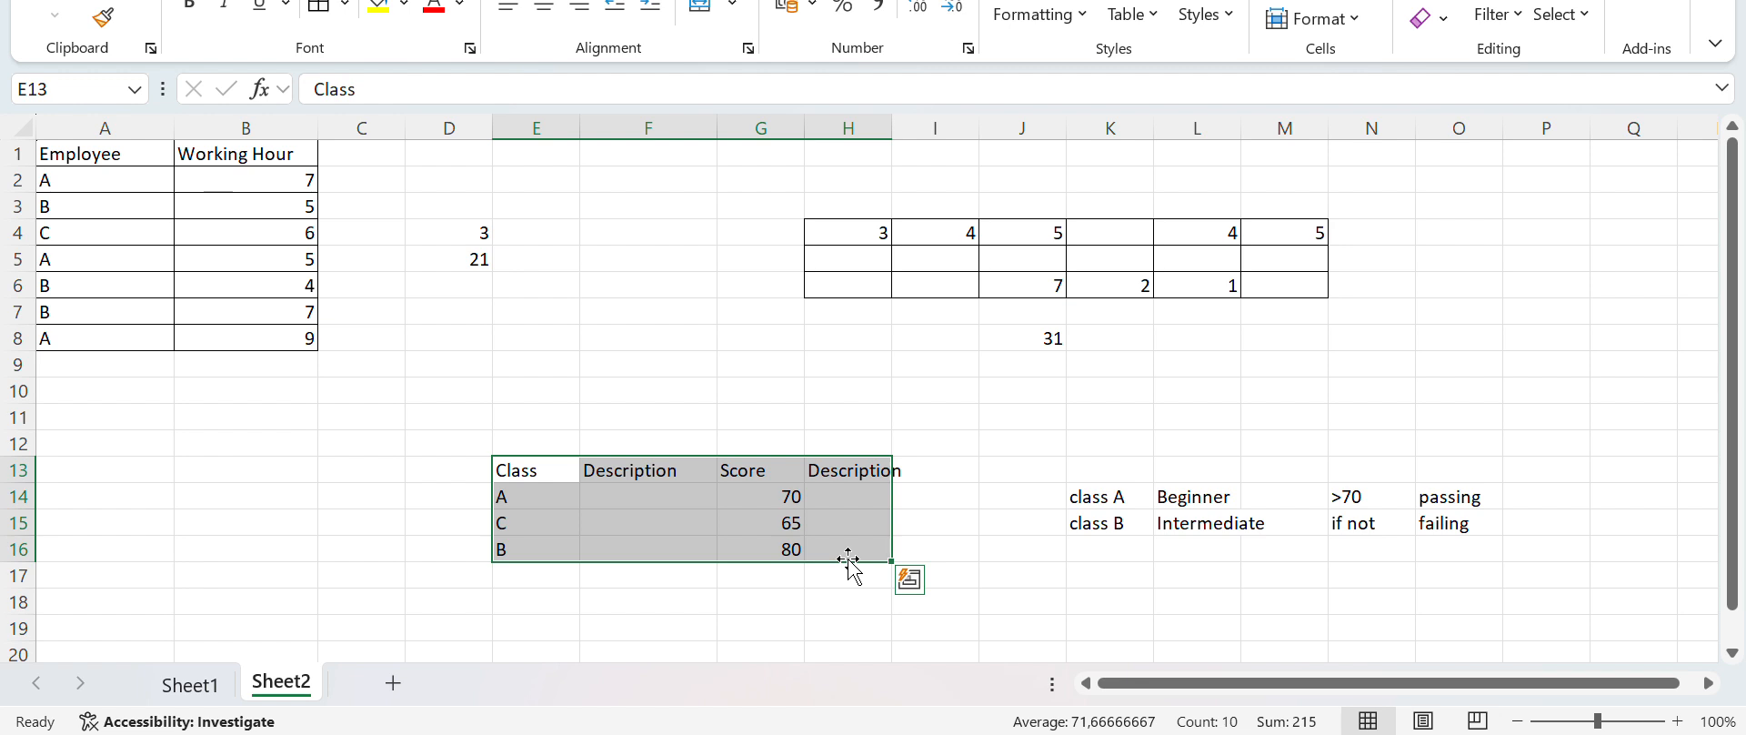
click(324, 9)
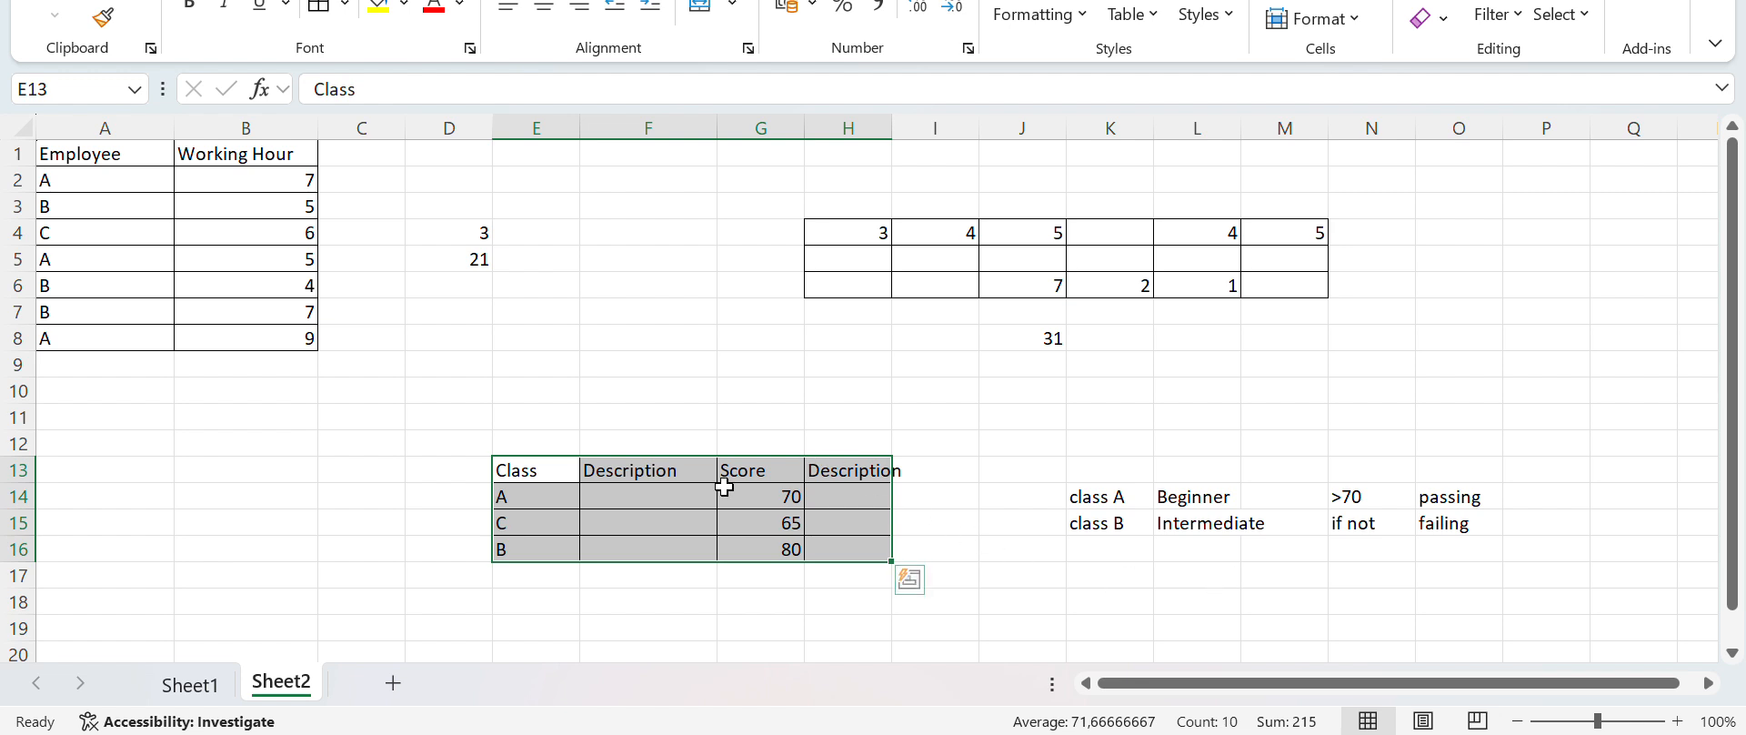
Describe the class in F14 with the formula =IF(E14="A";"Beginner";"Intermediate")
click(647, 497)
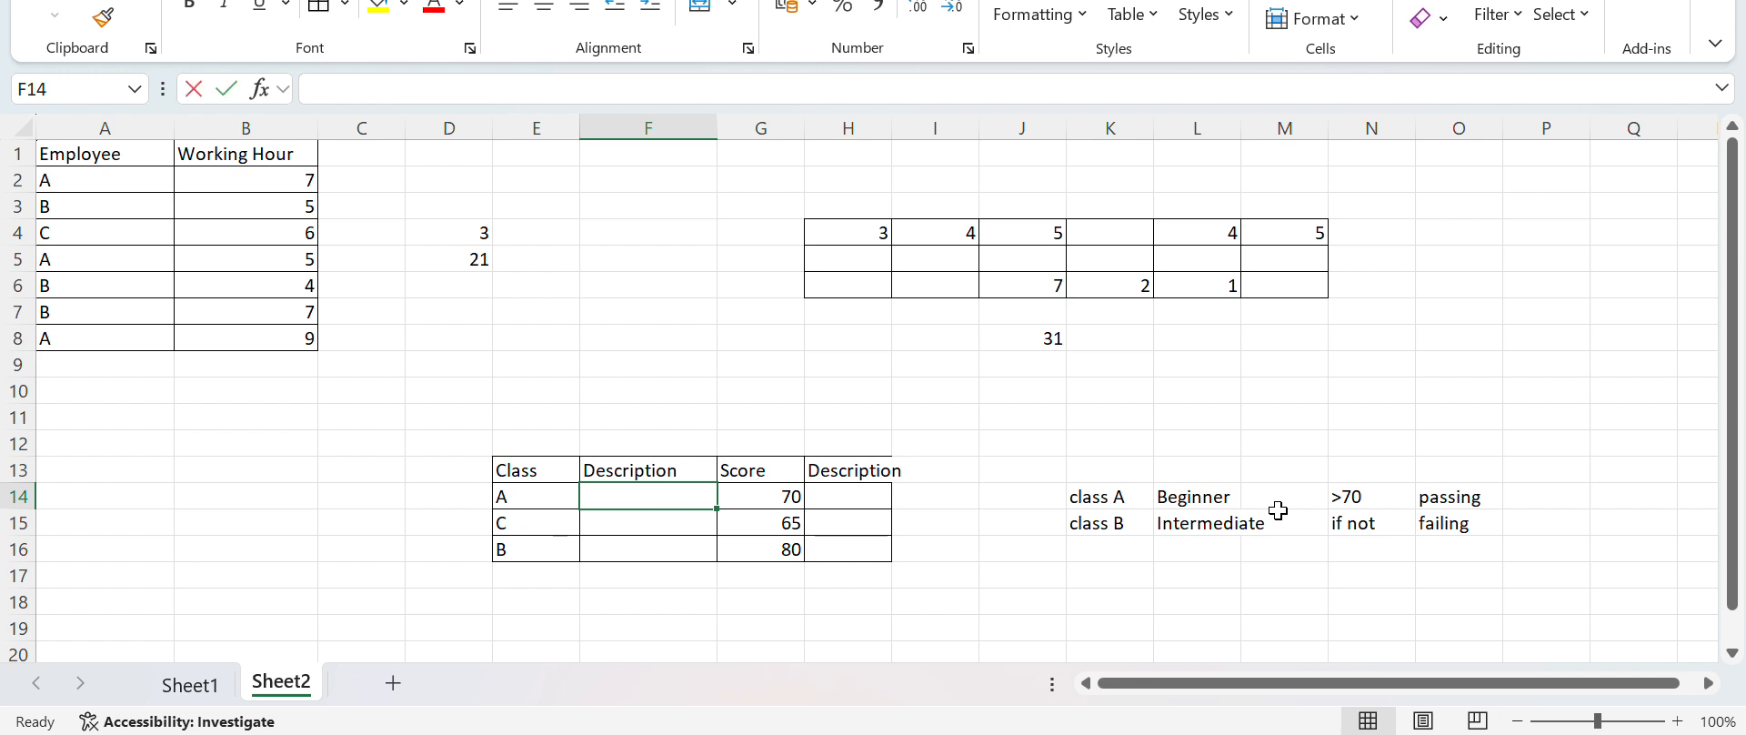
text(=IF()
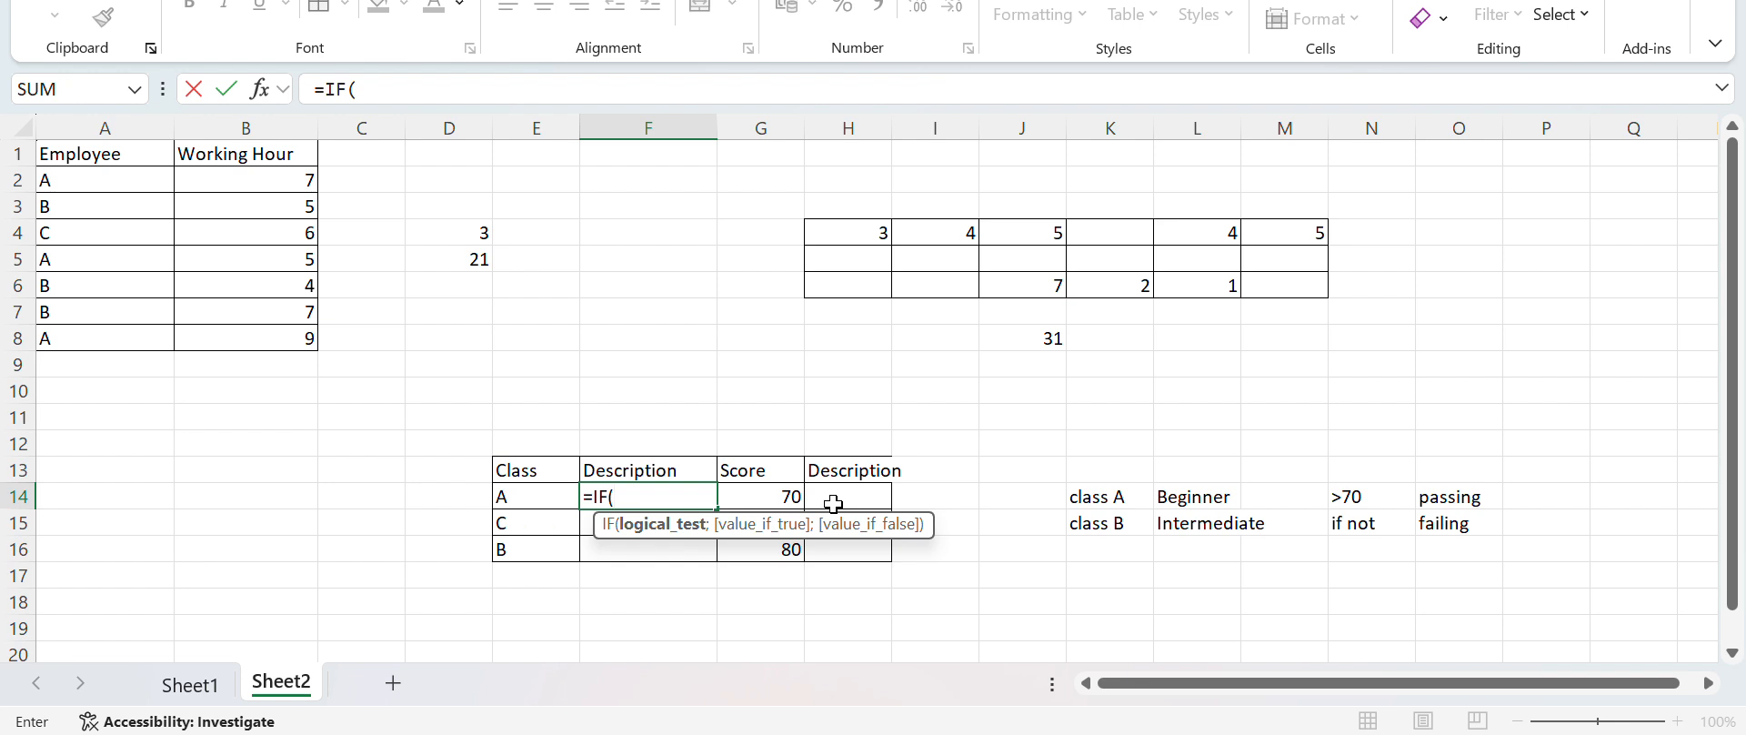
click(528, 495)
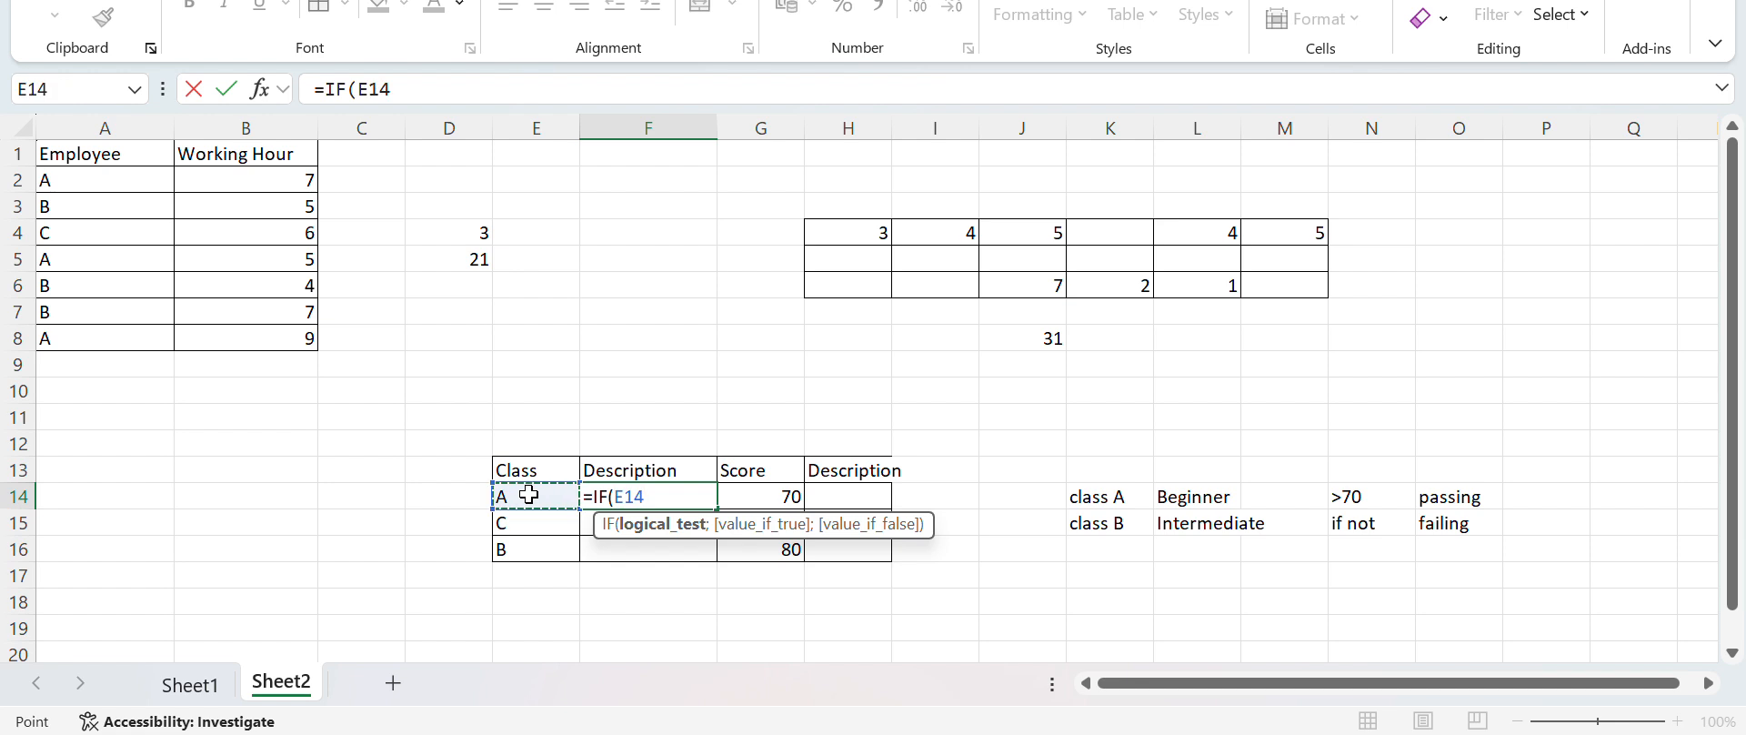
text(=)
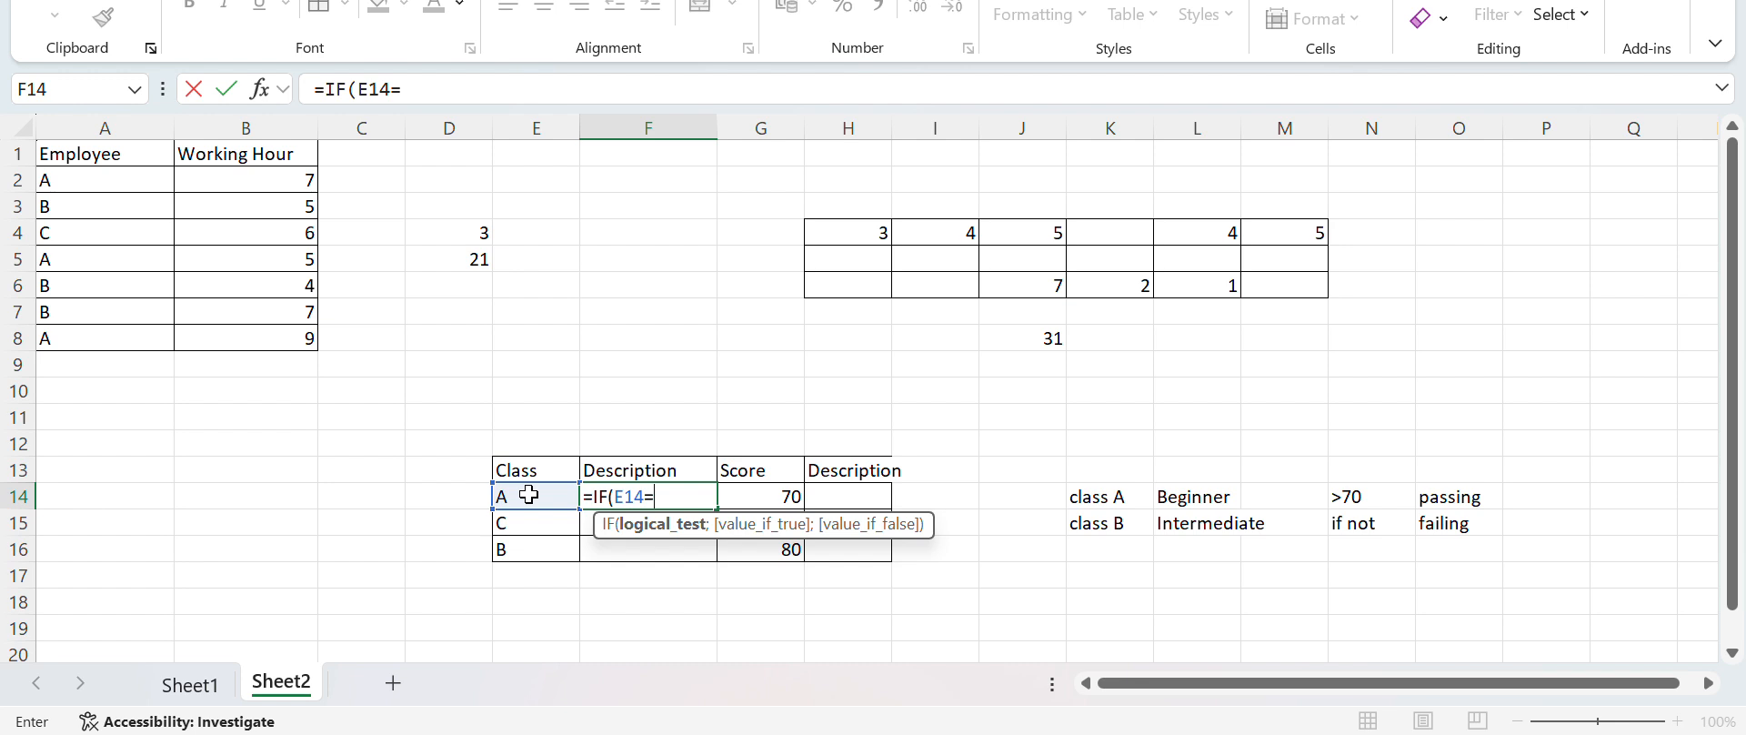
text("A")
text(;)
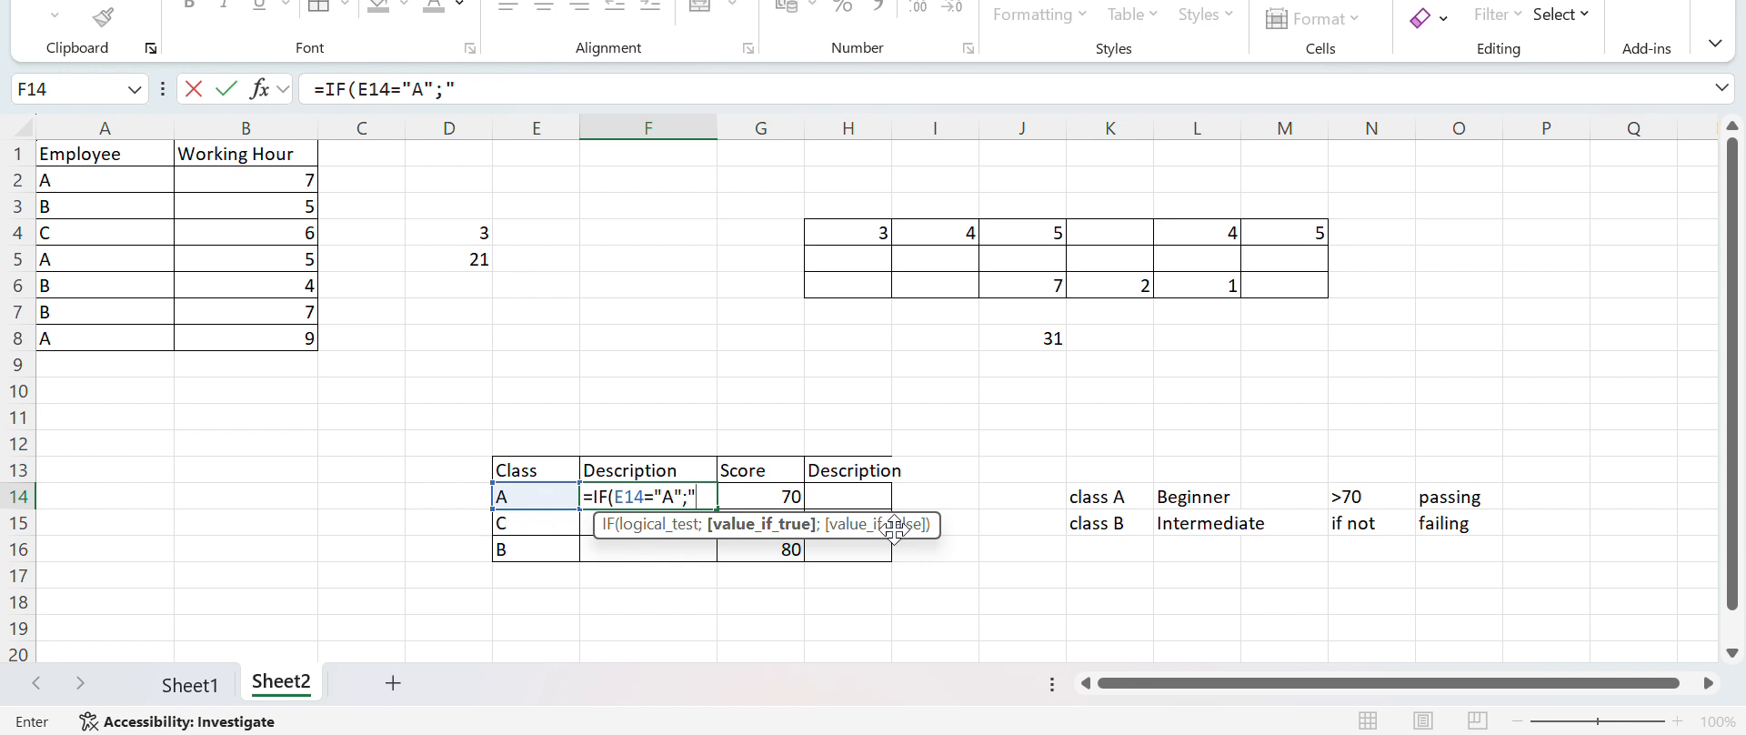
text(Beginner)
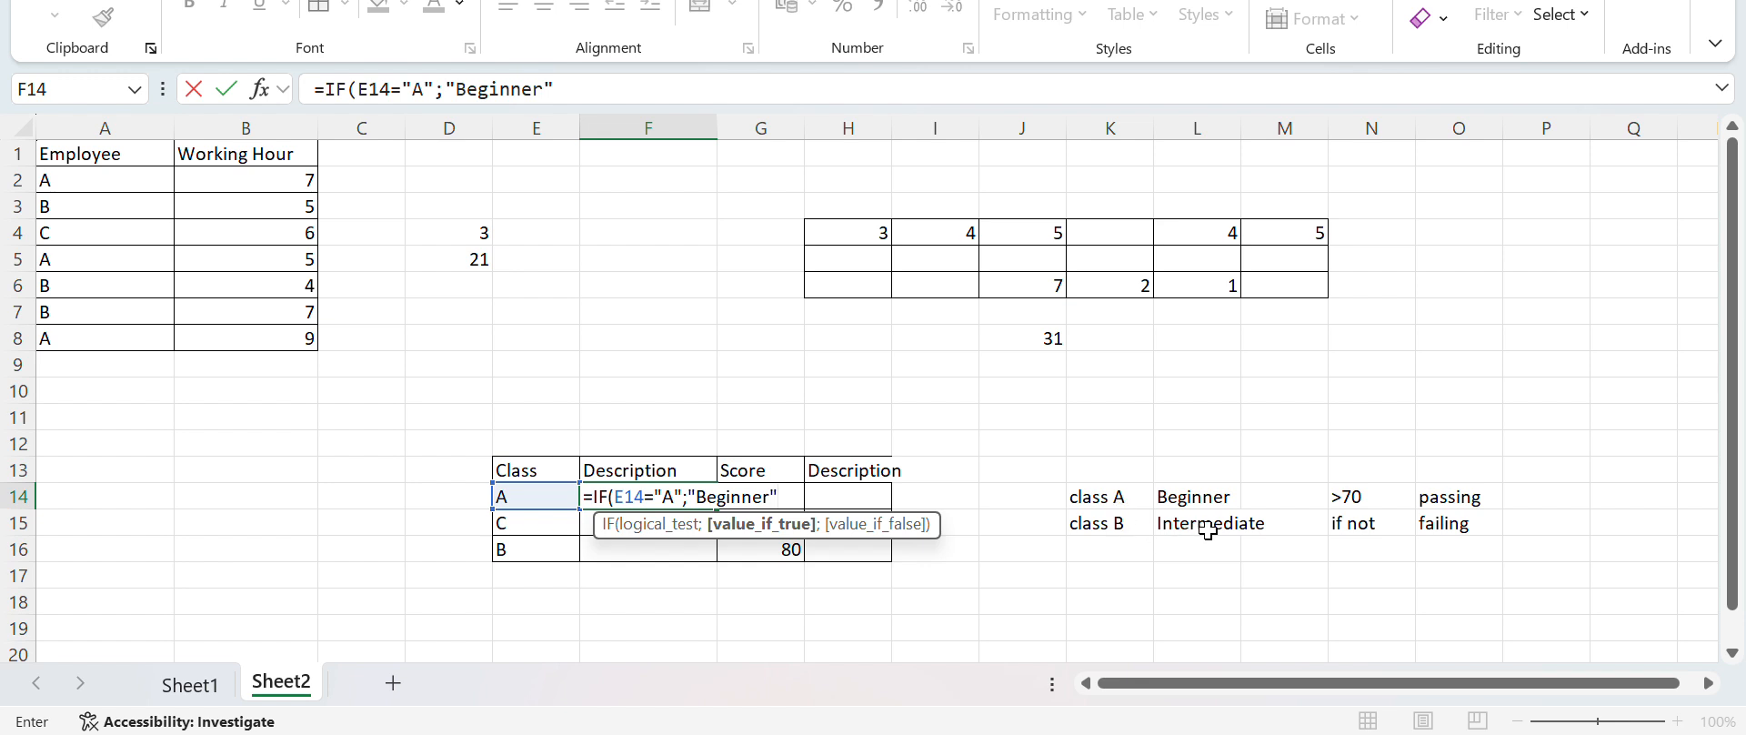
text(;)
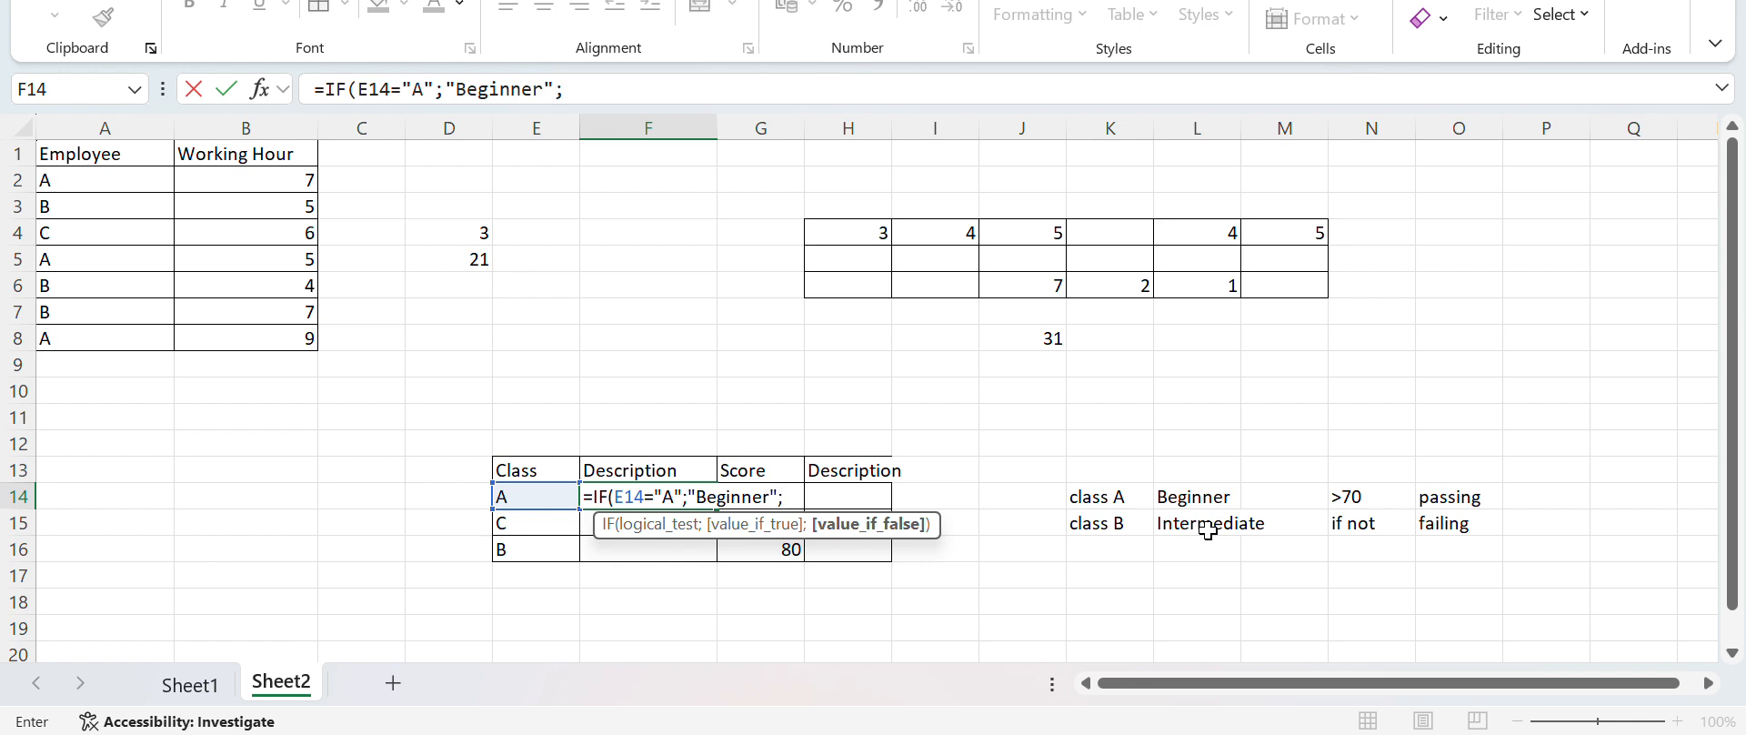
text("Intermediate")
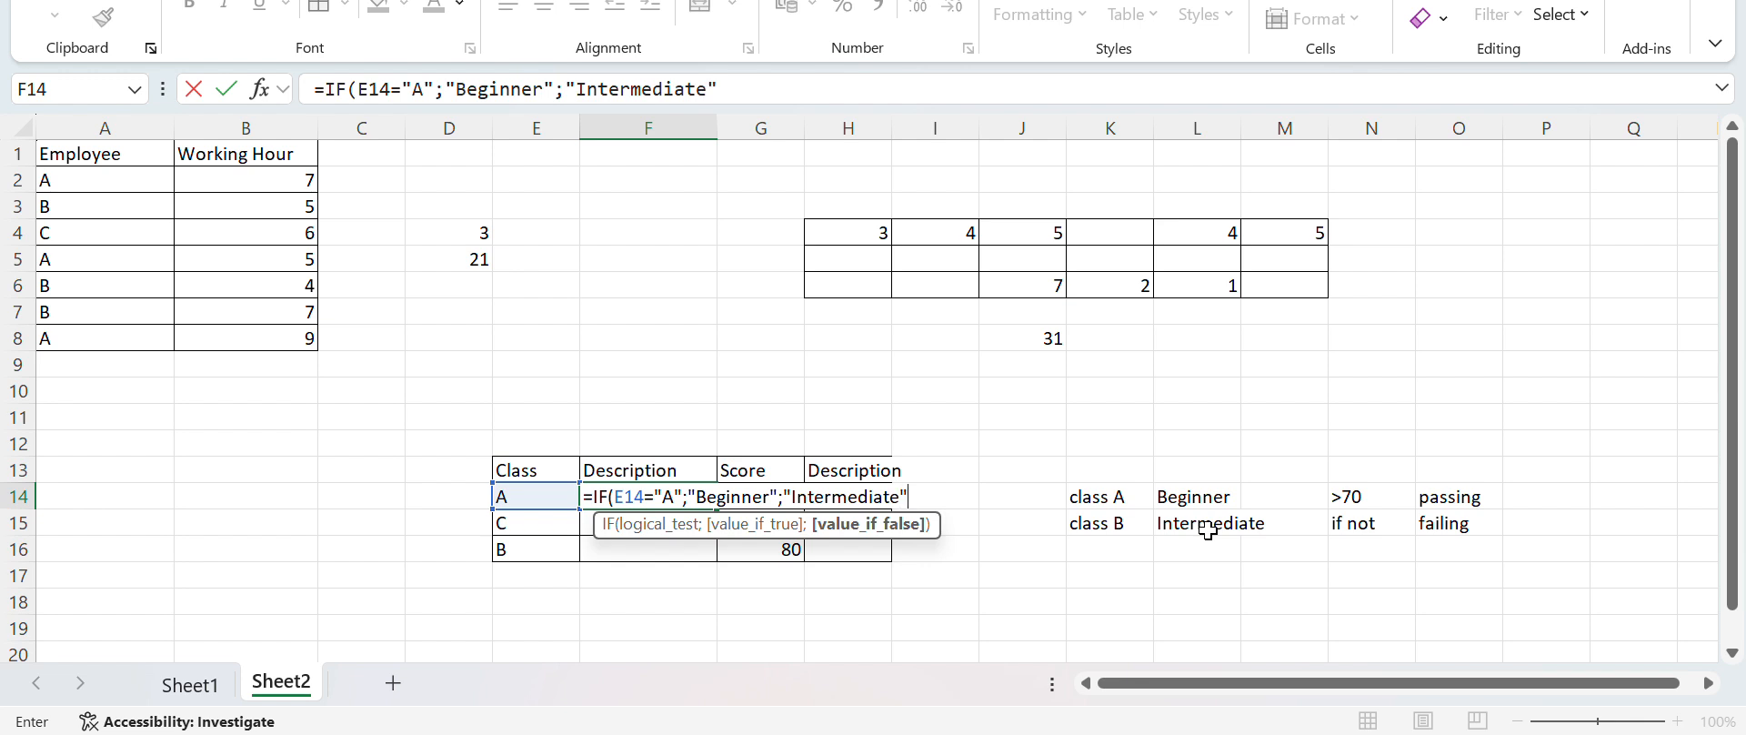
text())
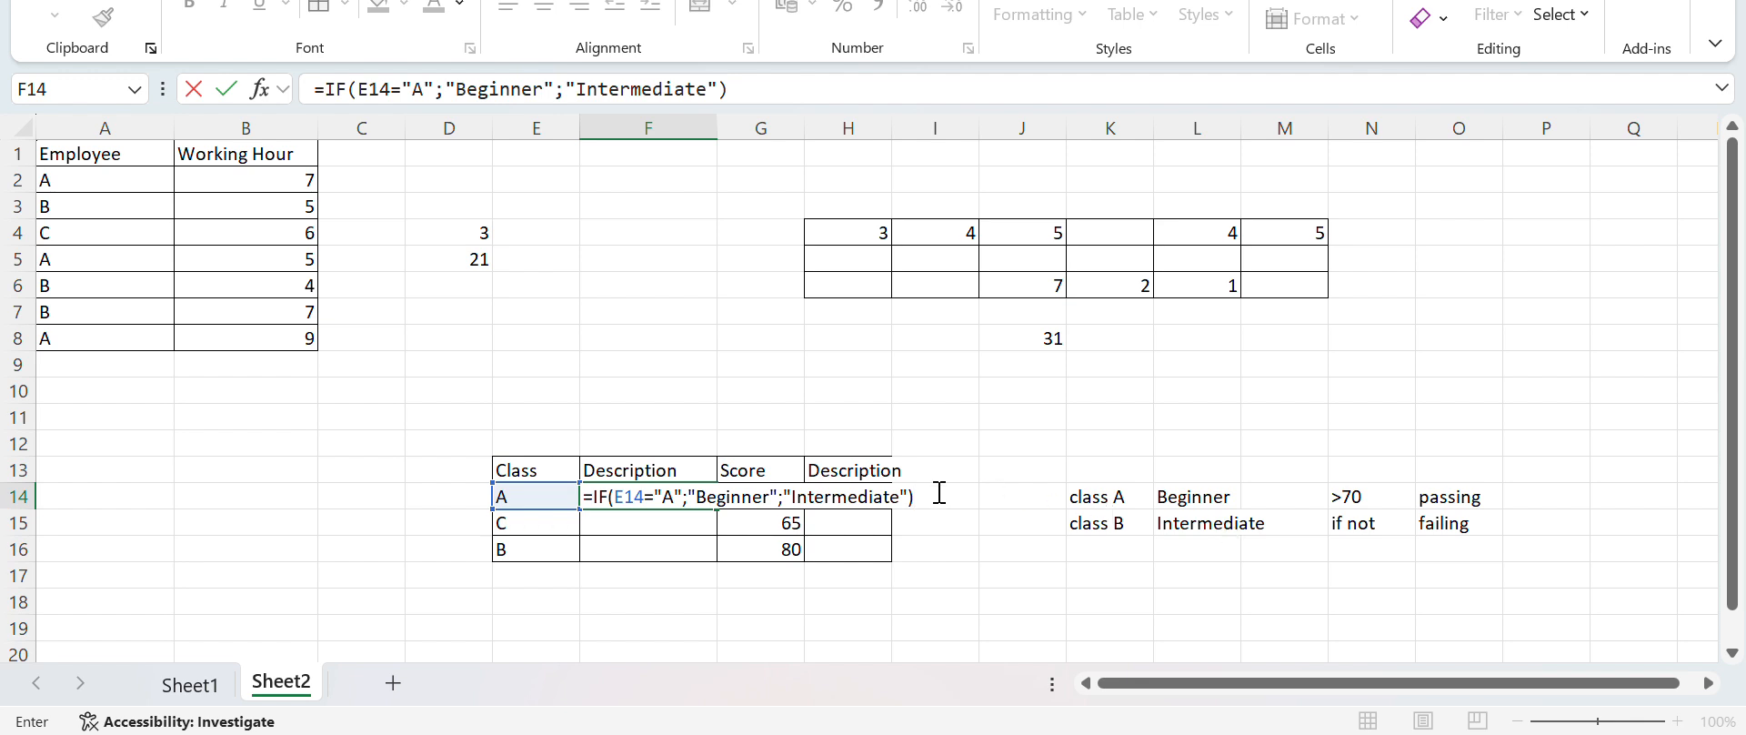
key(Return)
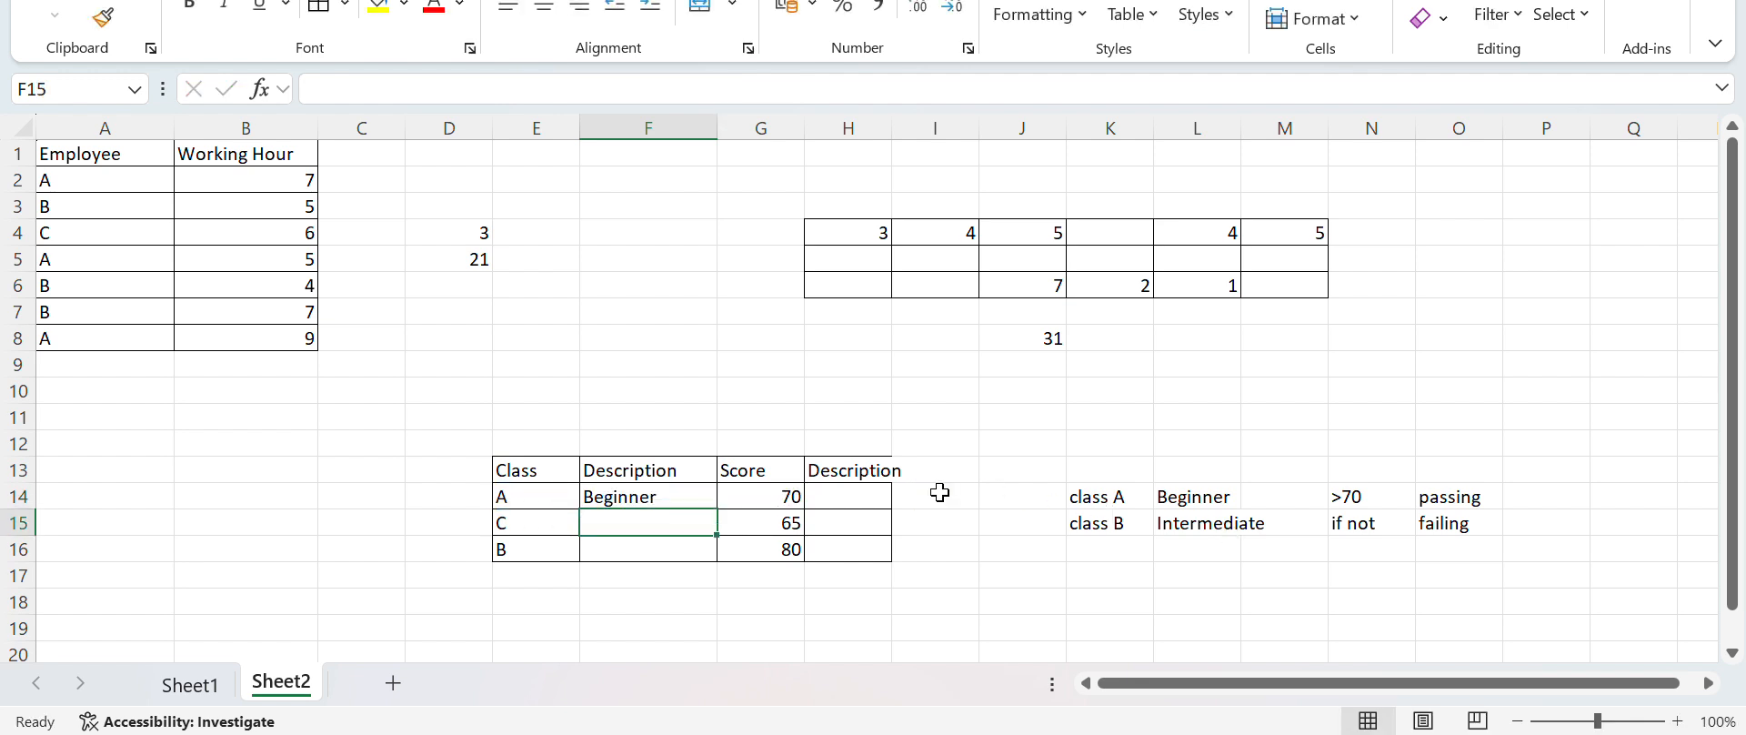
Review the class description formula in F14 and fill it down through F16
click(656, 493)
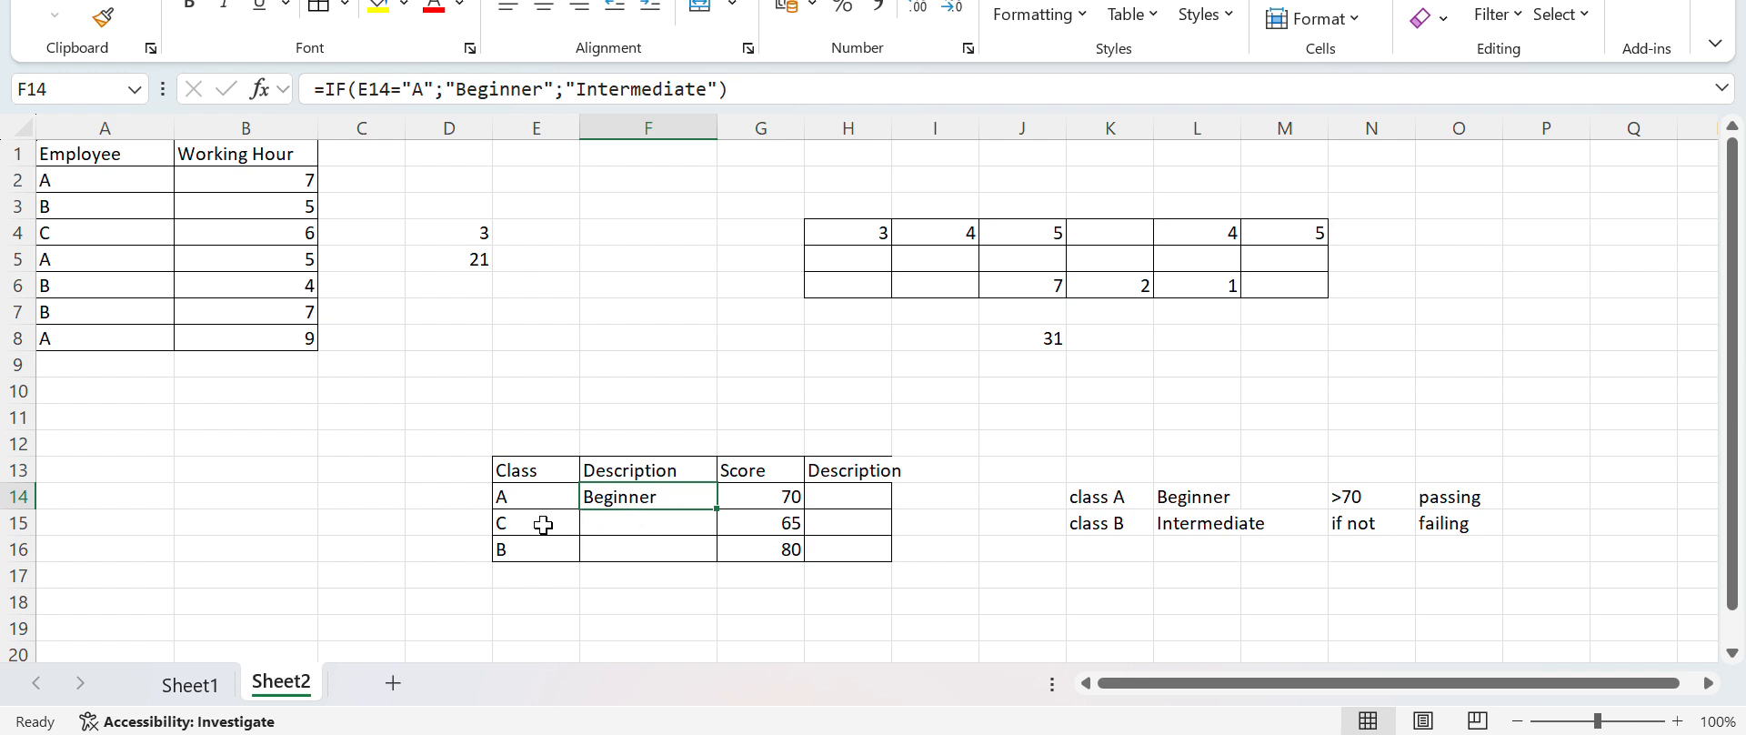
double_click(616, 499)
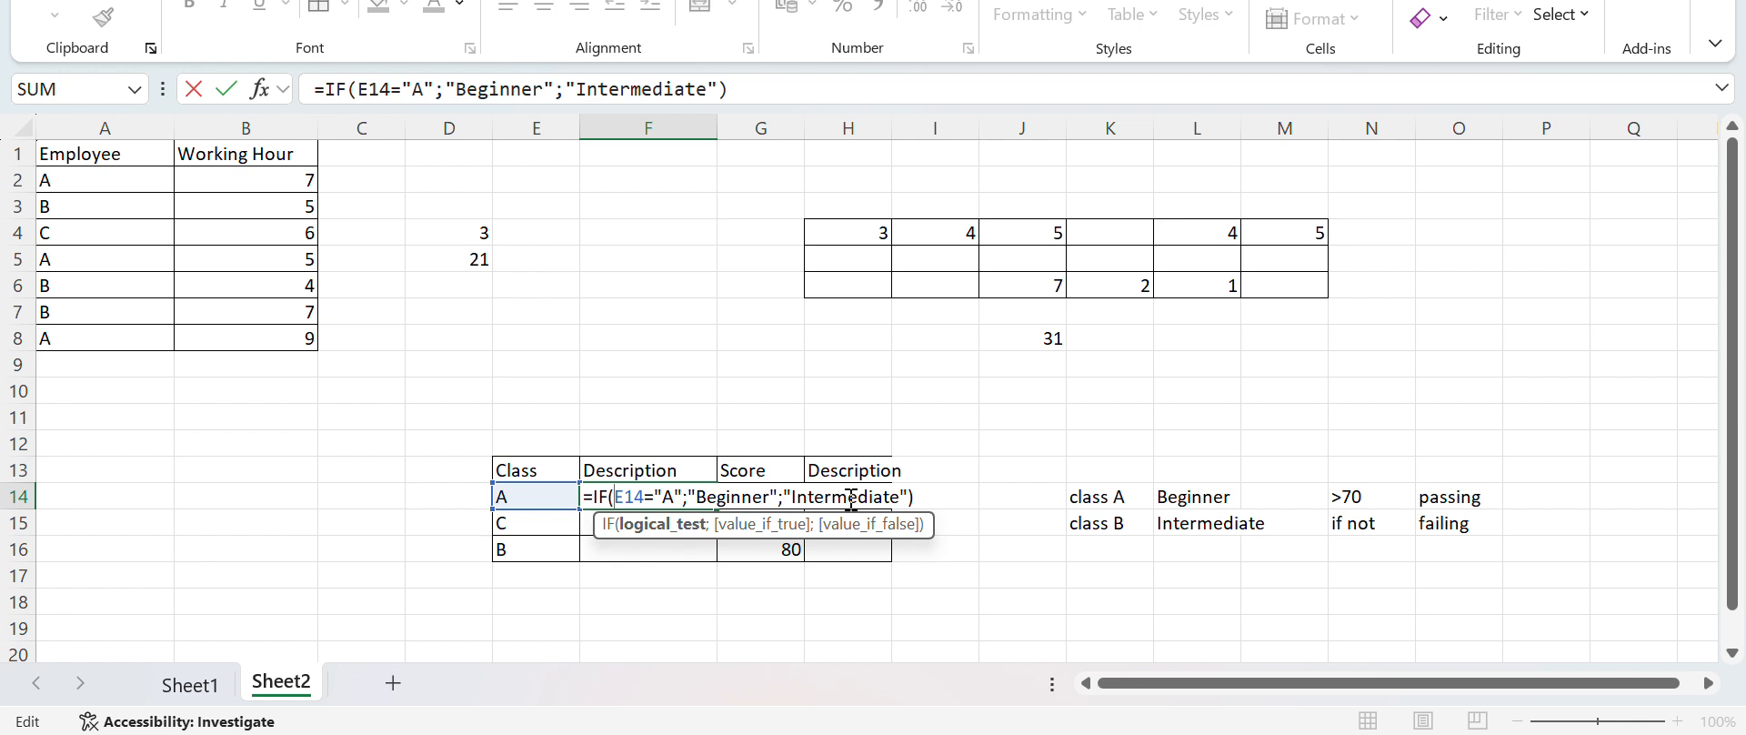
key(Return)
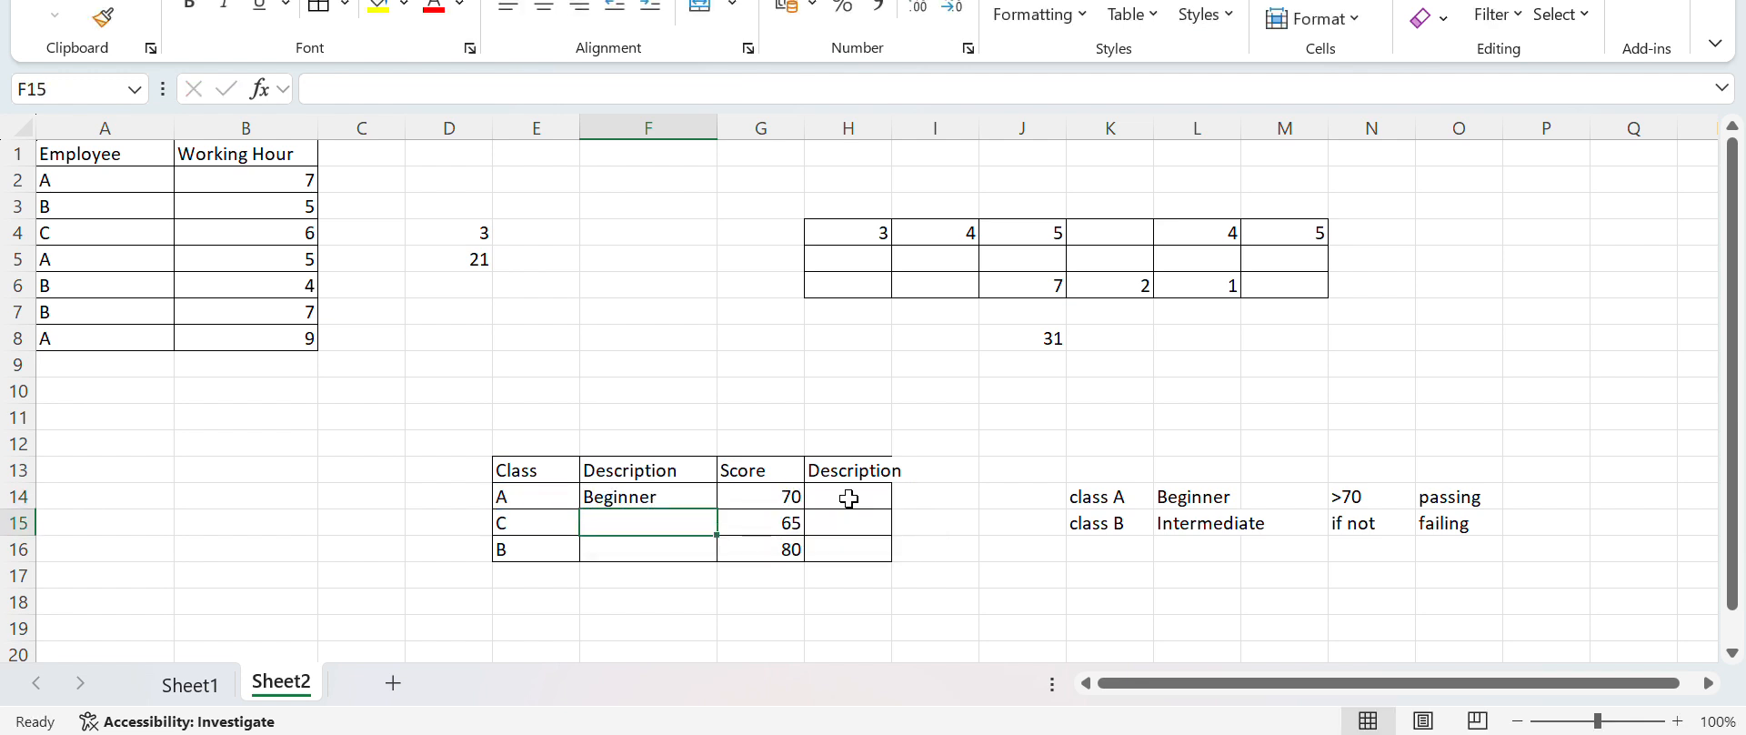
click(697, 494)
drag(709, 502, 691, 492)
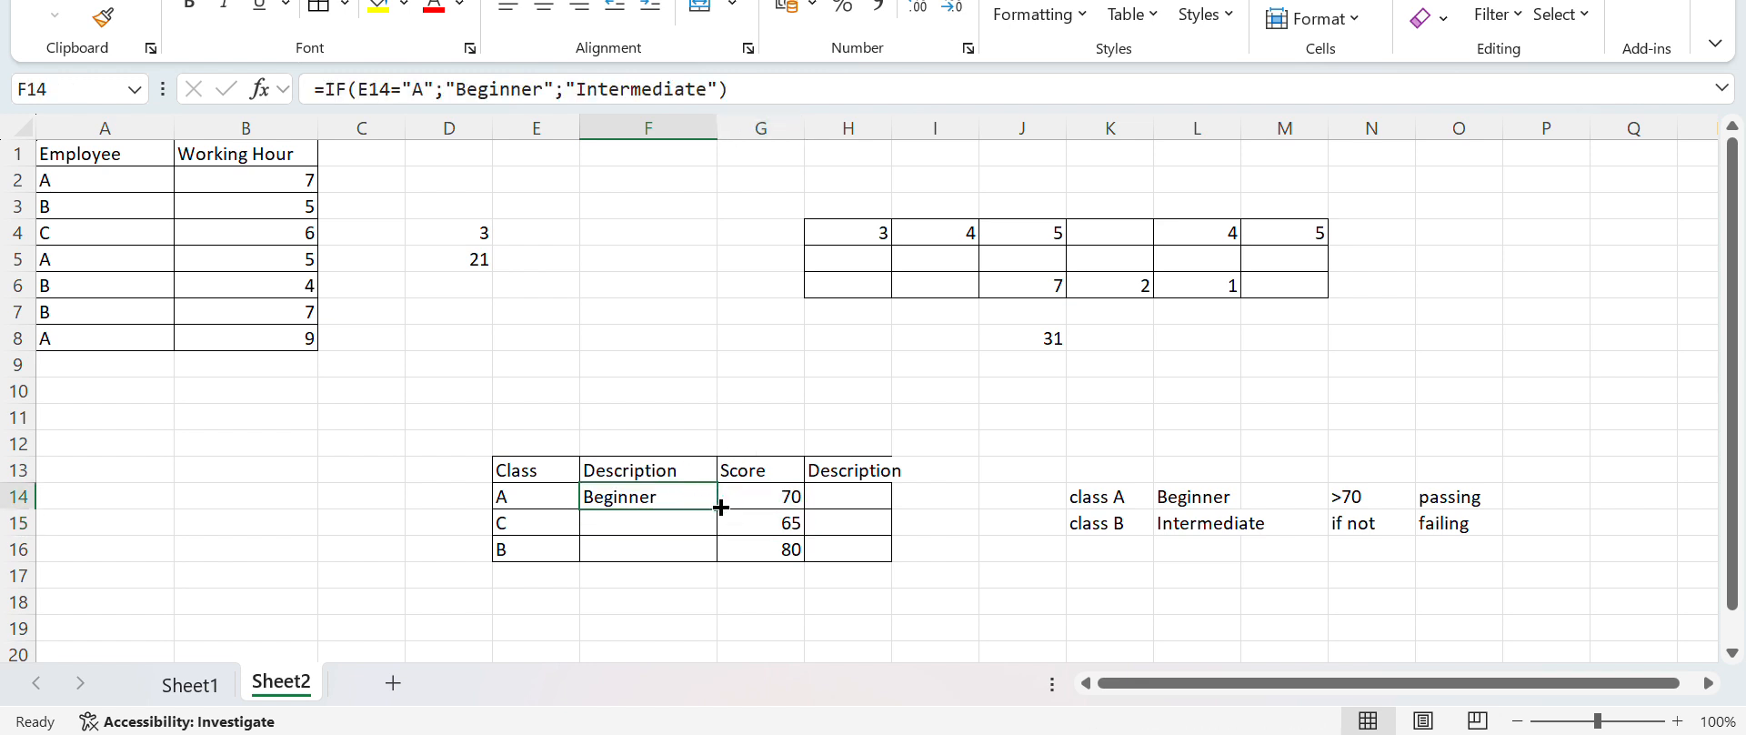
double_click(716, 507)
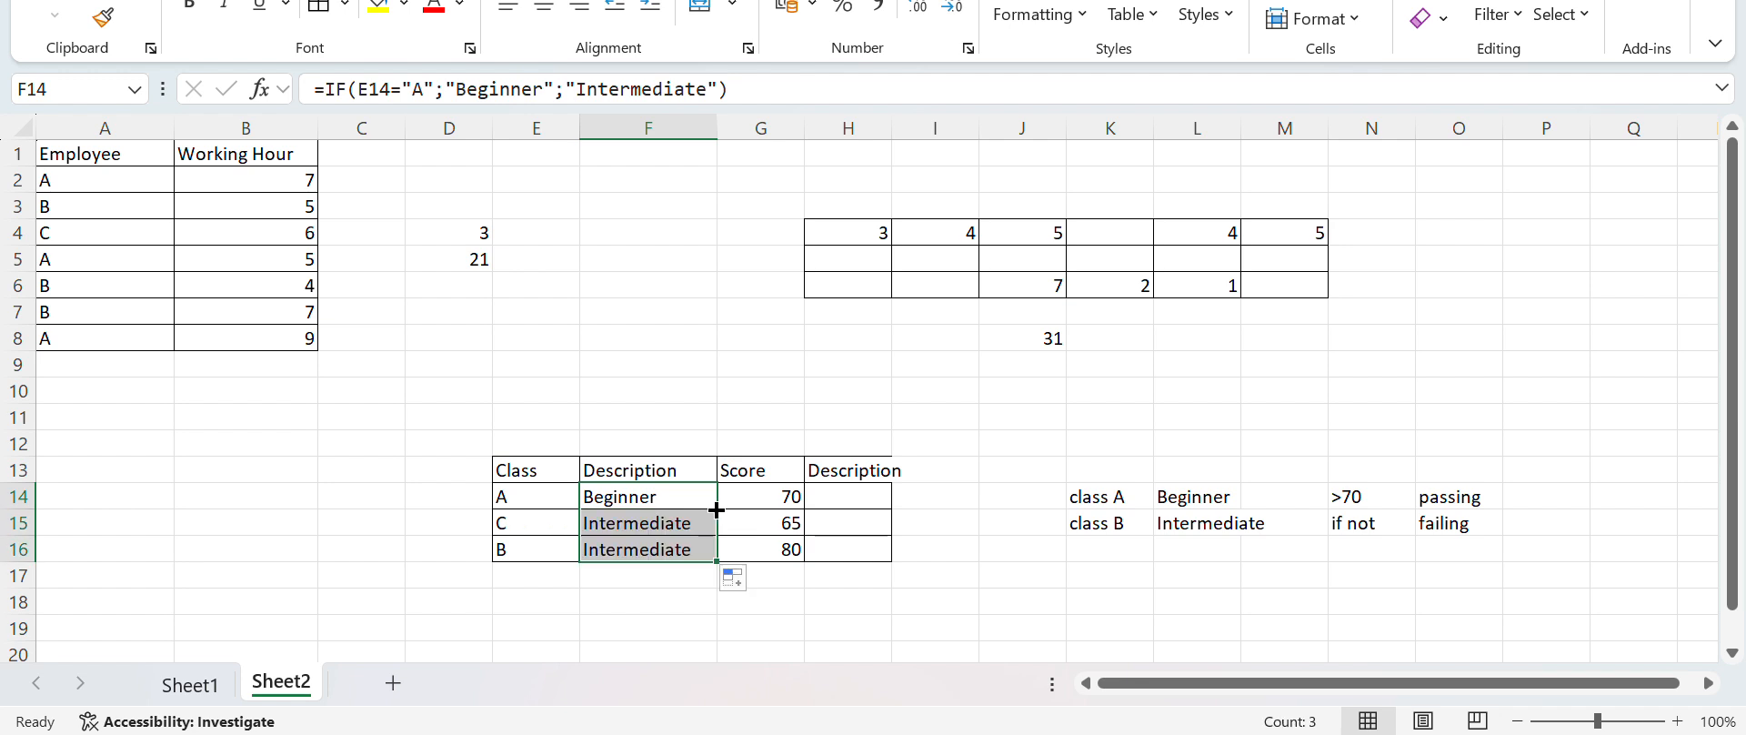
Highlight the class C description in F15 with the standard red fill colour
click(656, 528)
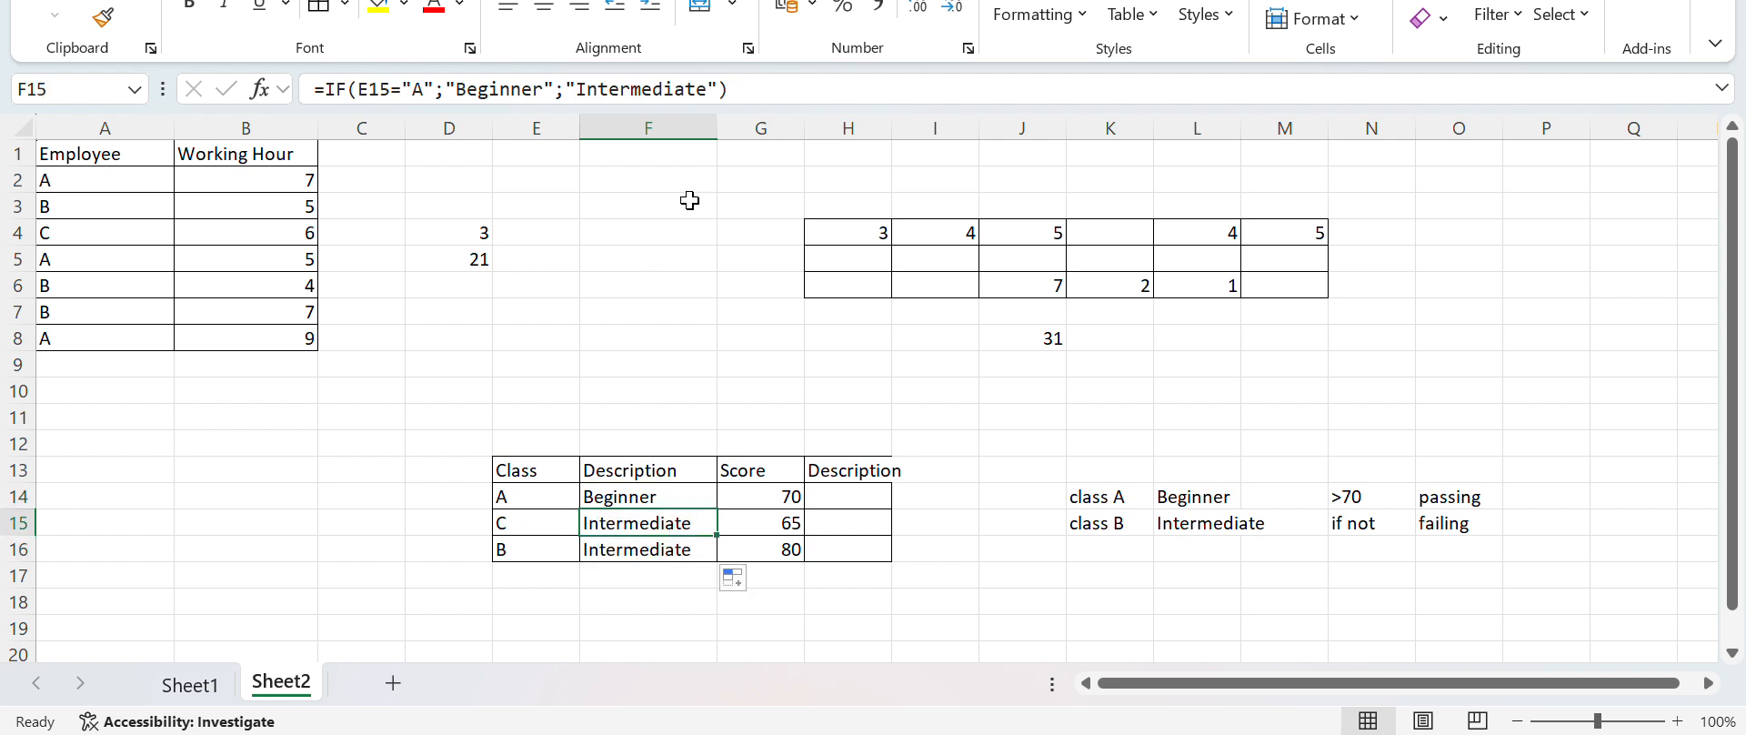
click(404, 4)
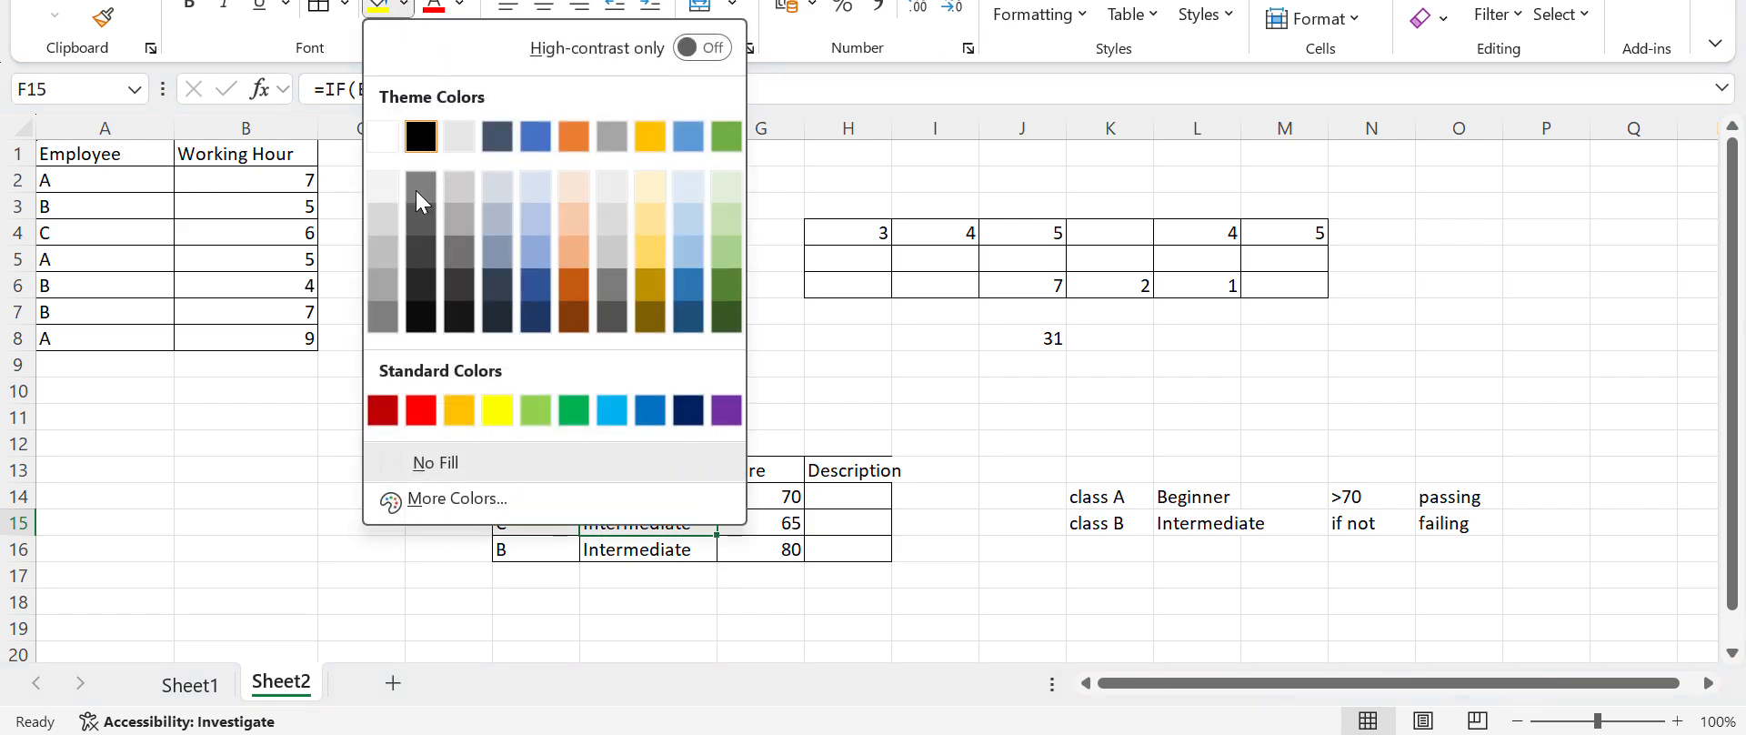
click(419, 406)
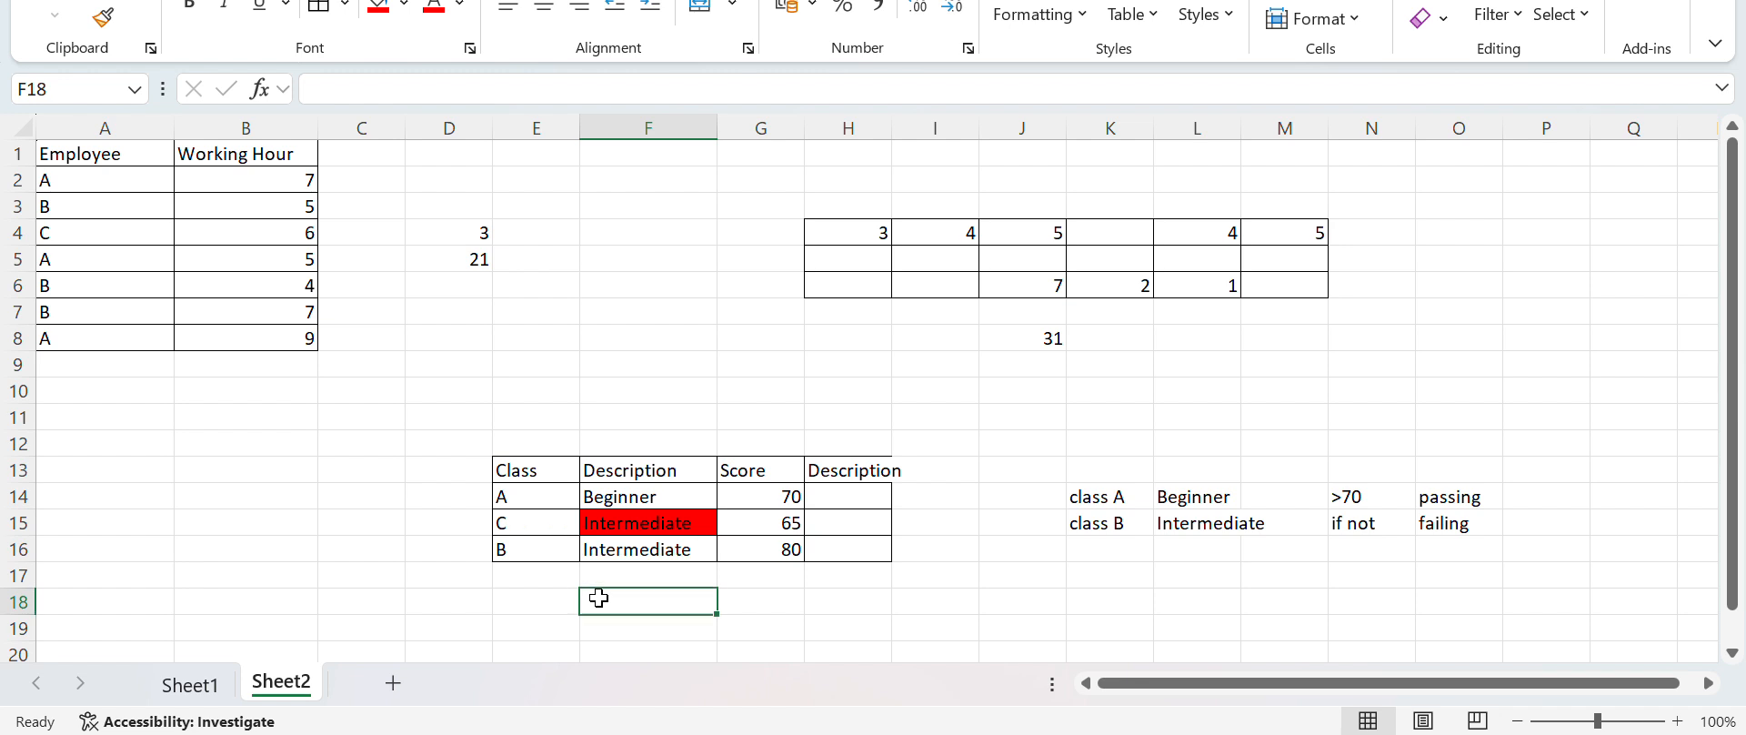
click(615, 550)
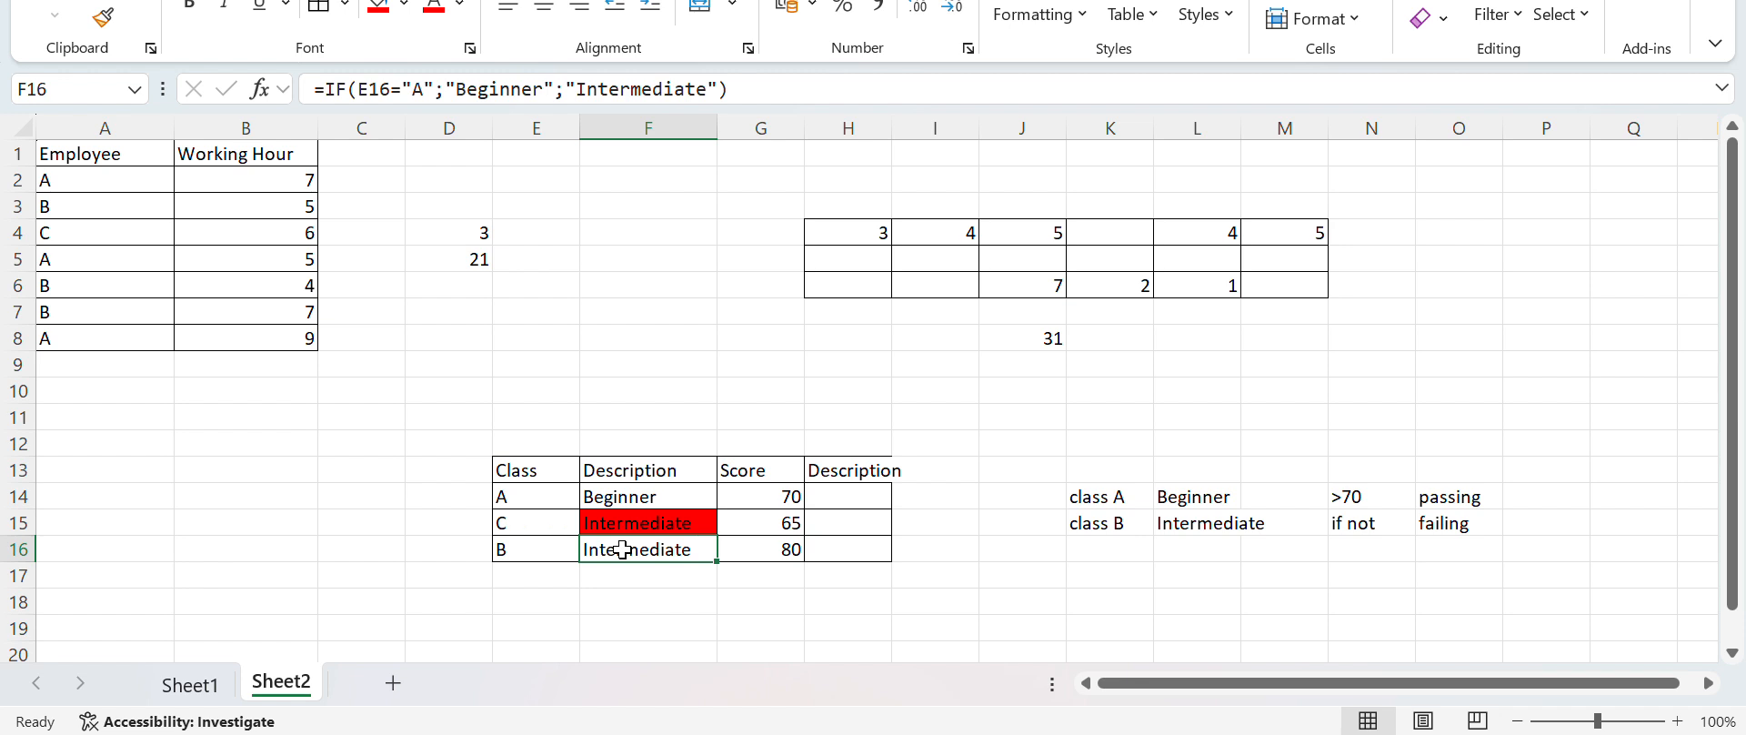
Grade the first score in H14 with the formula =IF(G14>70;"passing";"failing") and review its references
click(881, 501)
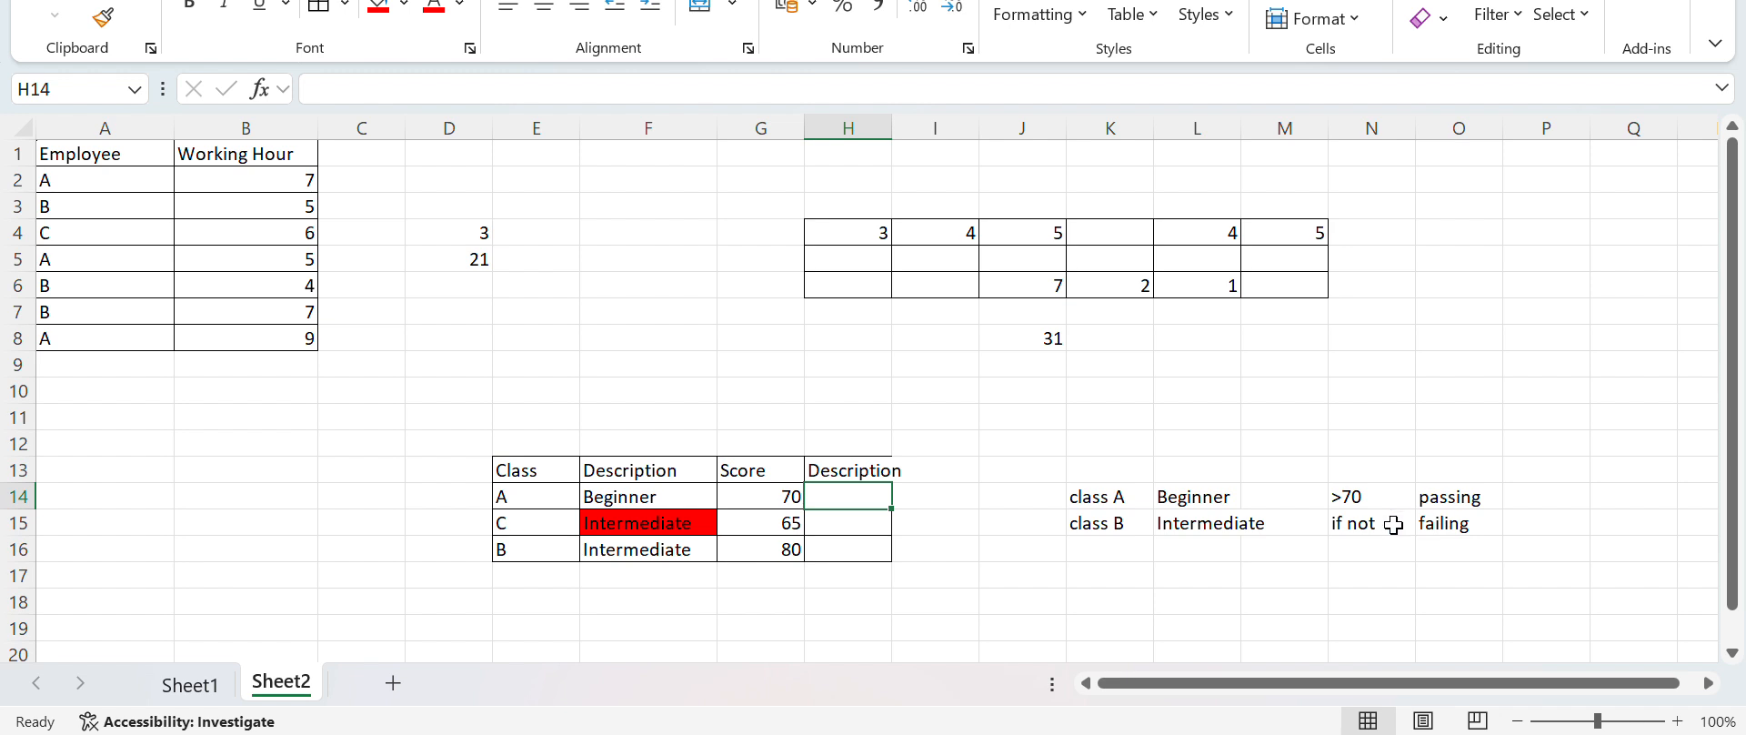
text(=IF()
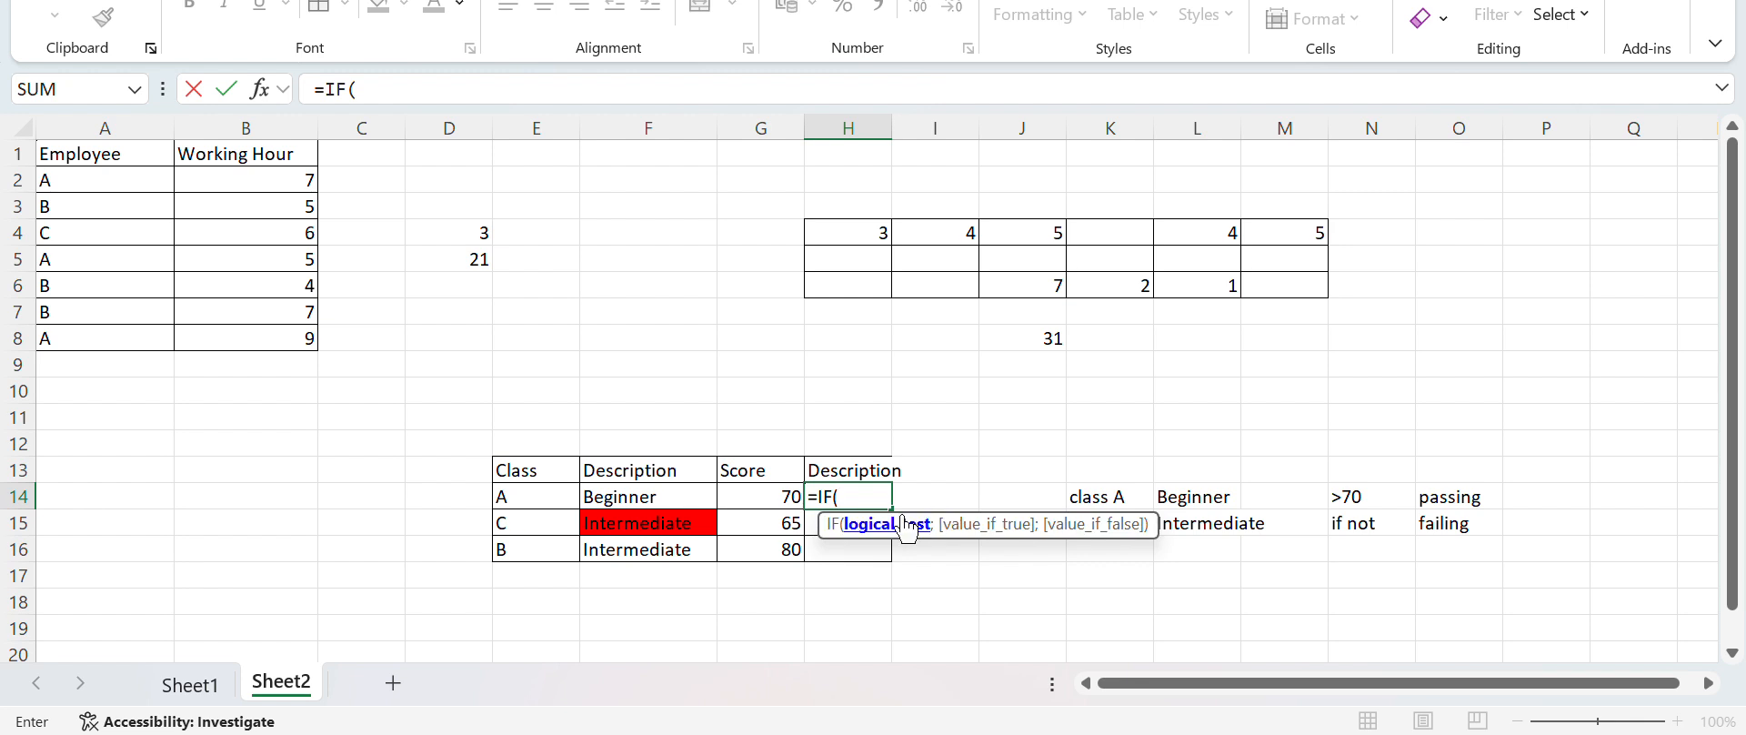
click(769, 494)
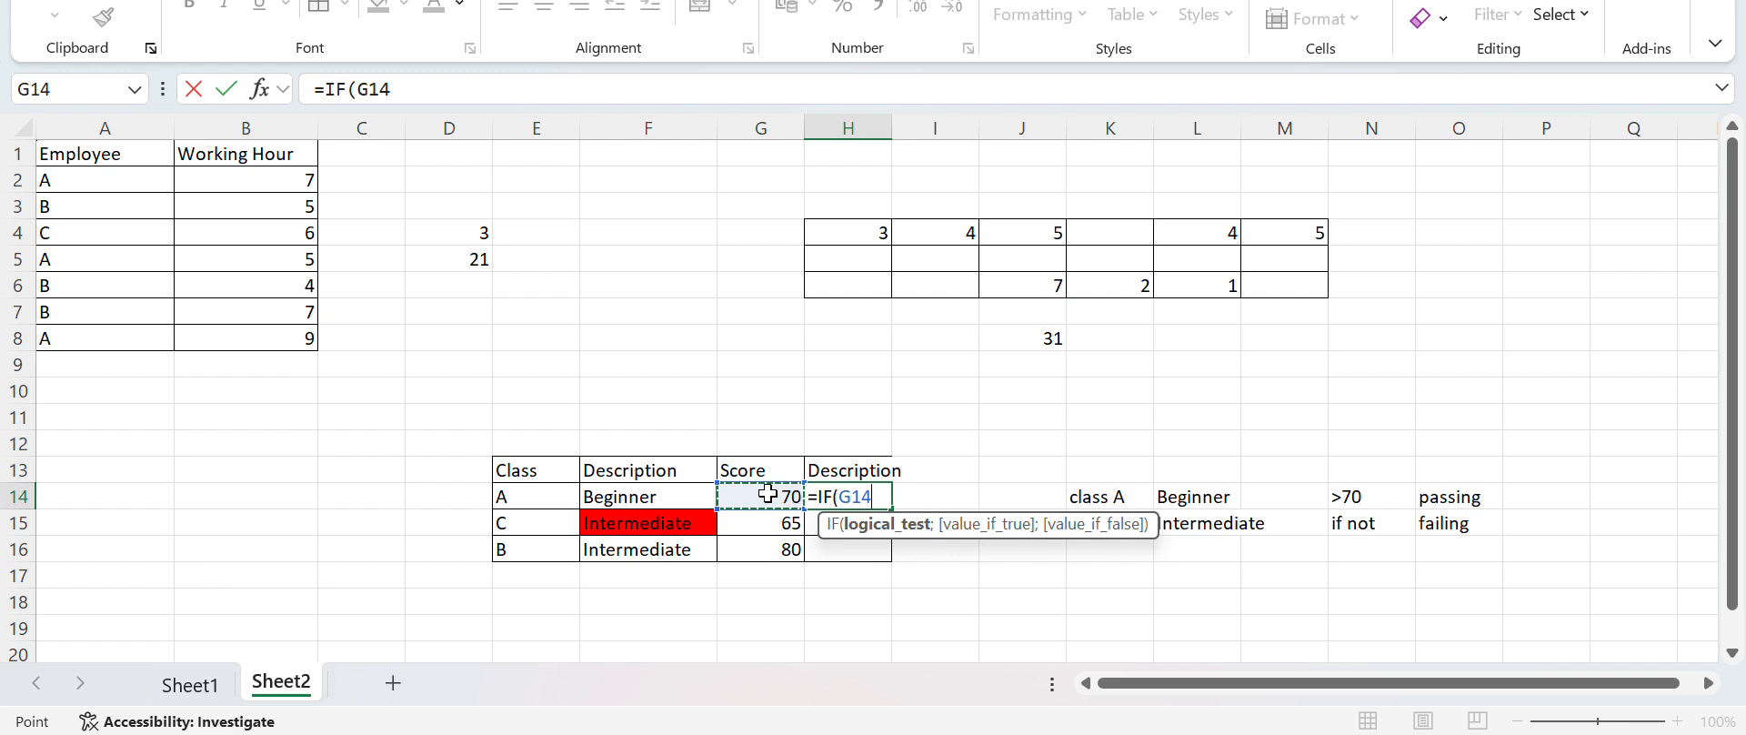
text(>70)
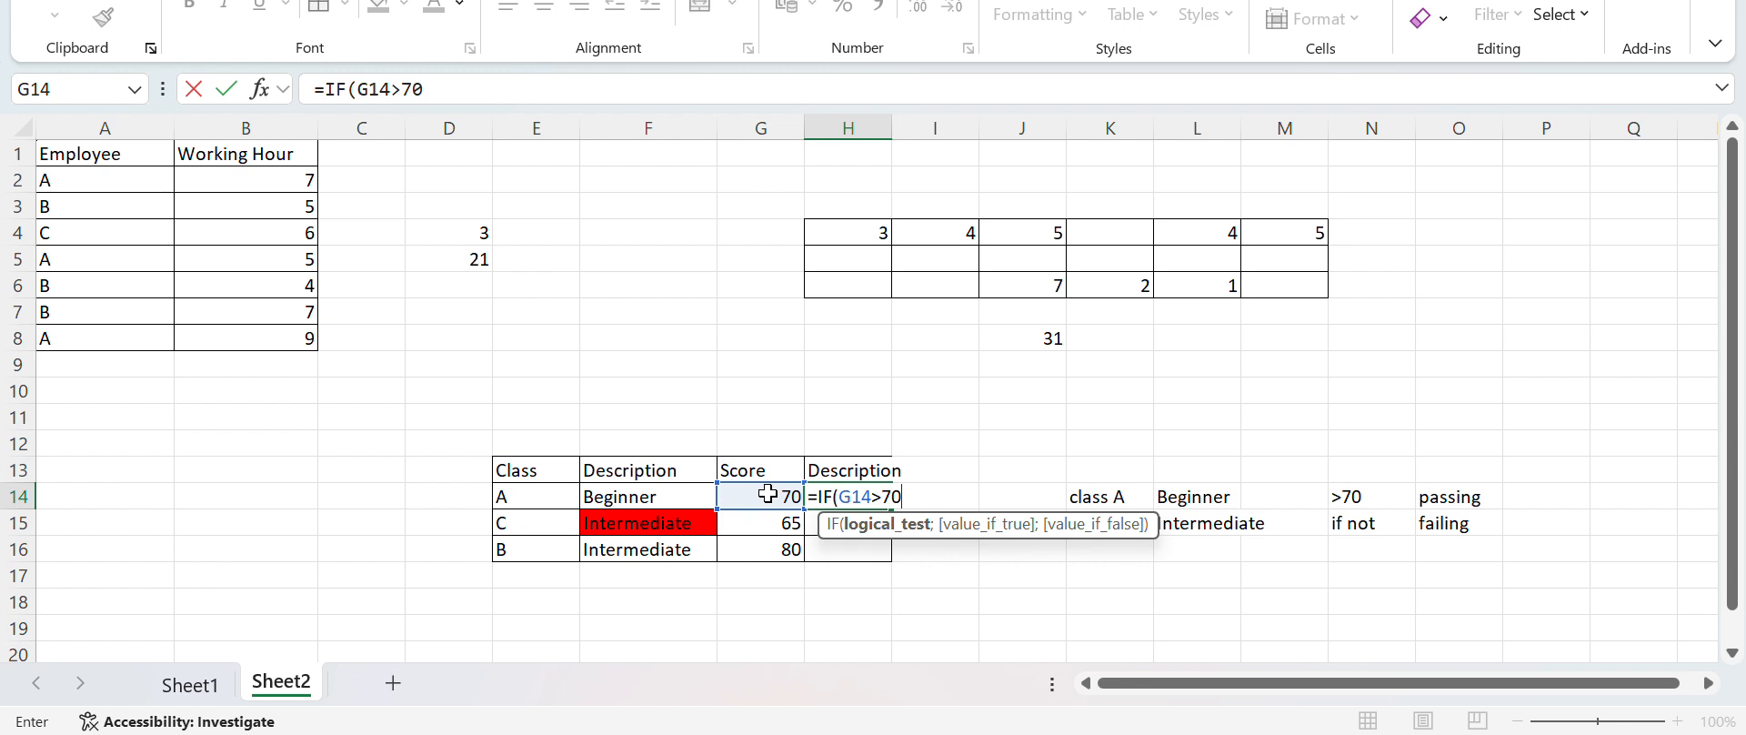
text(;)
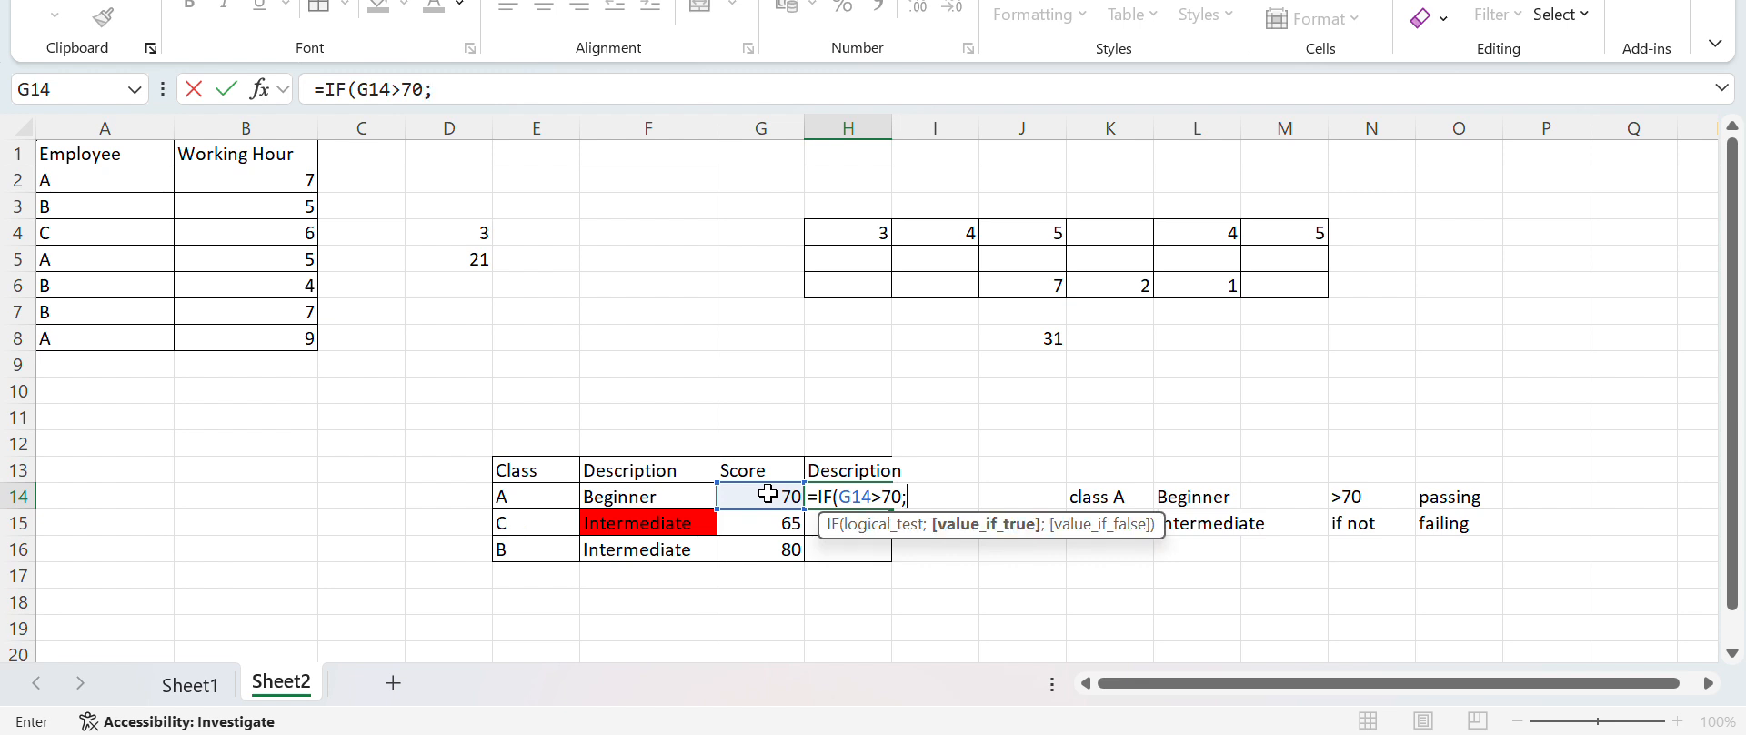
text("passing)
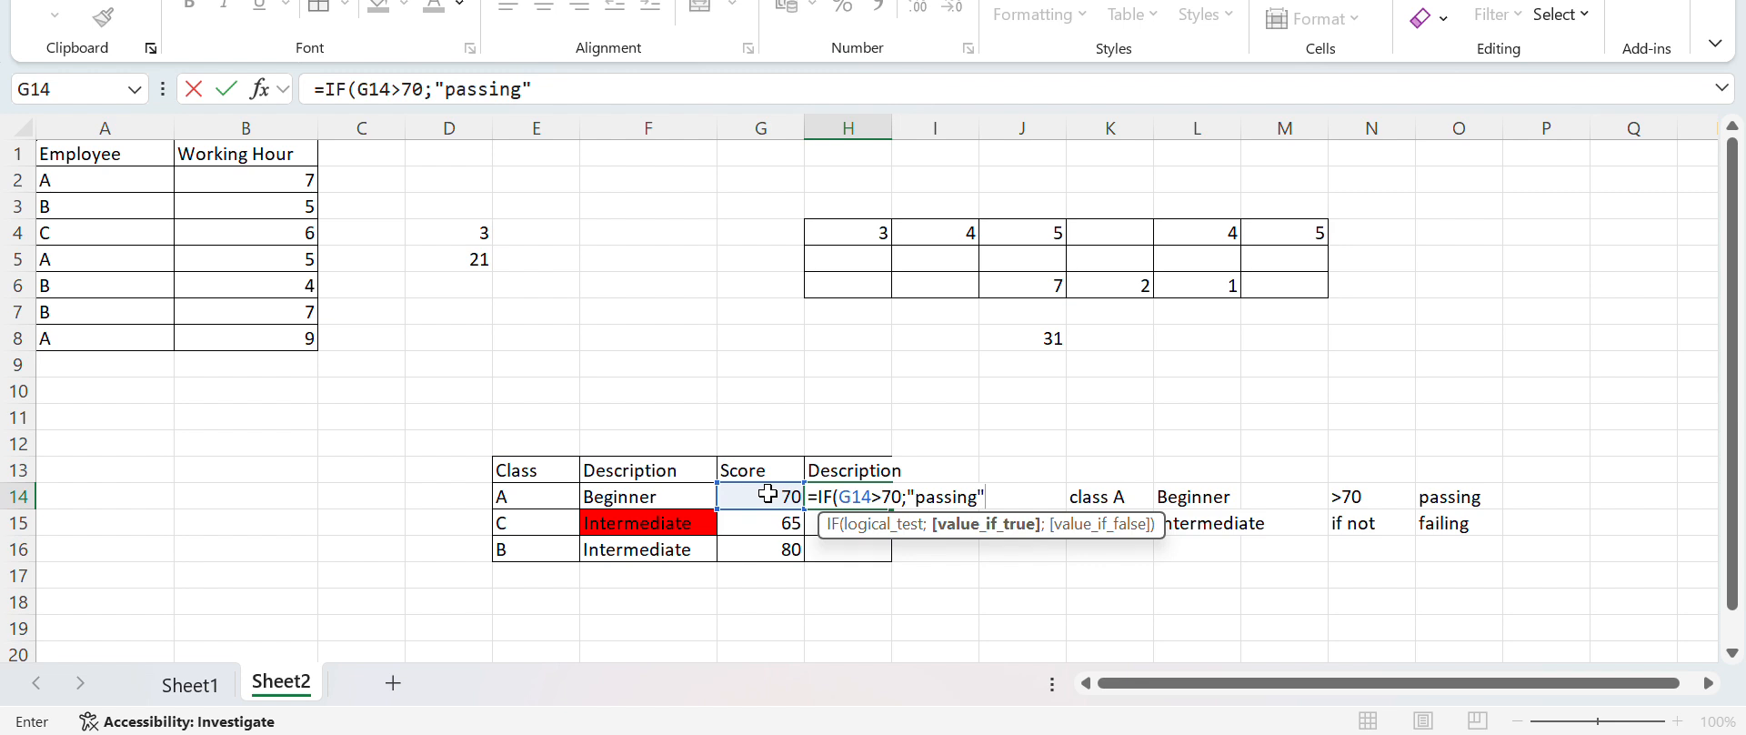
text(";)
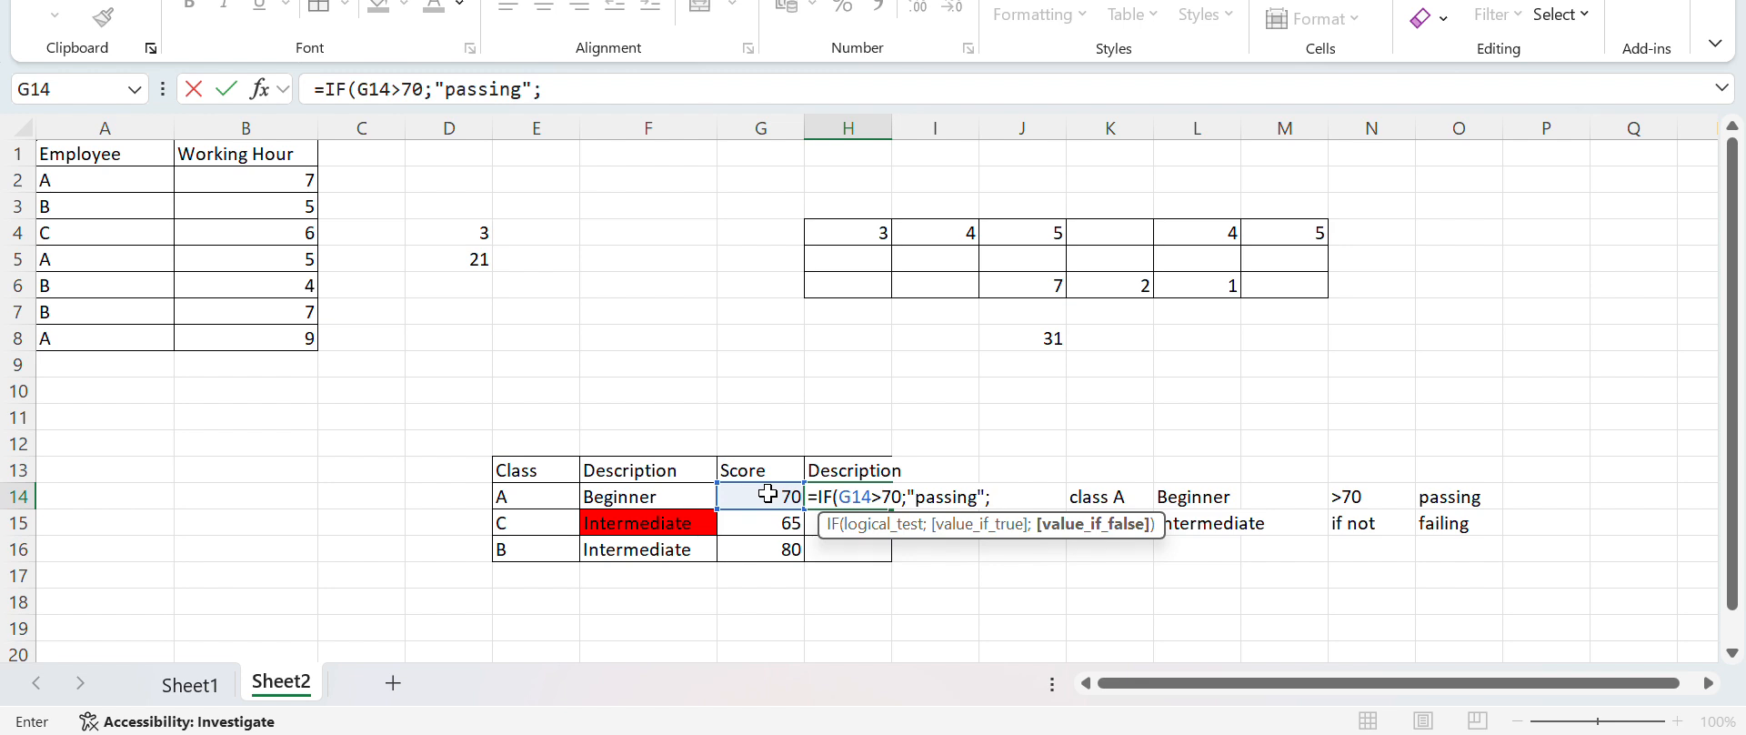
text("failing"))
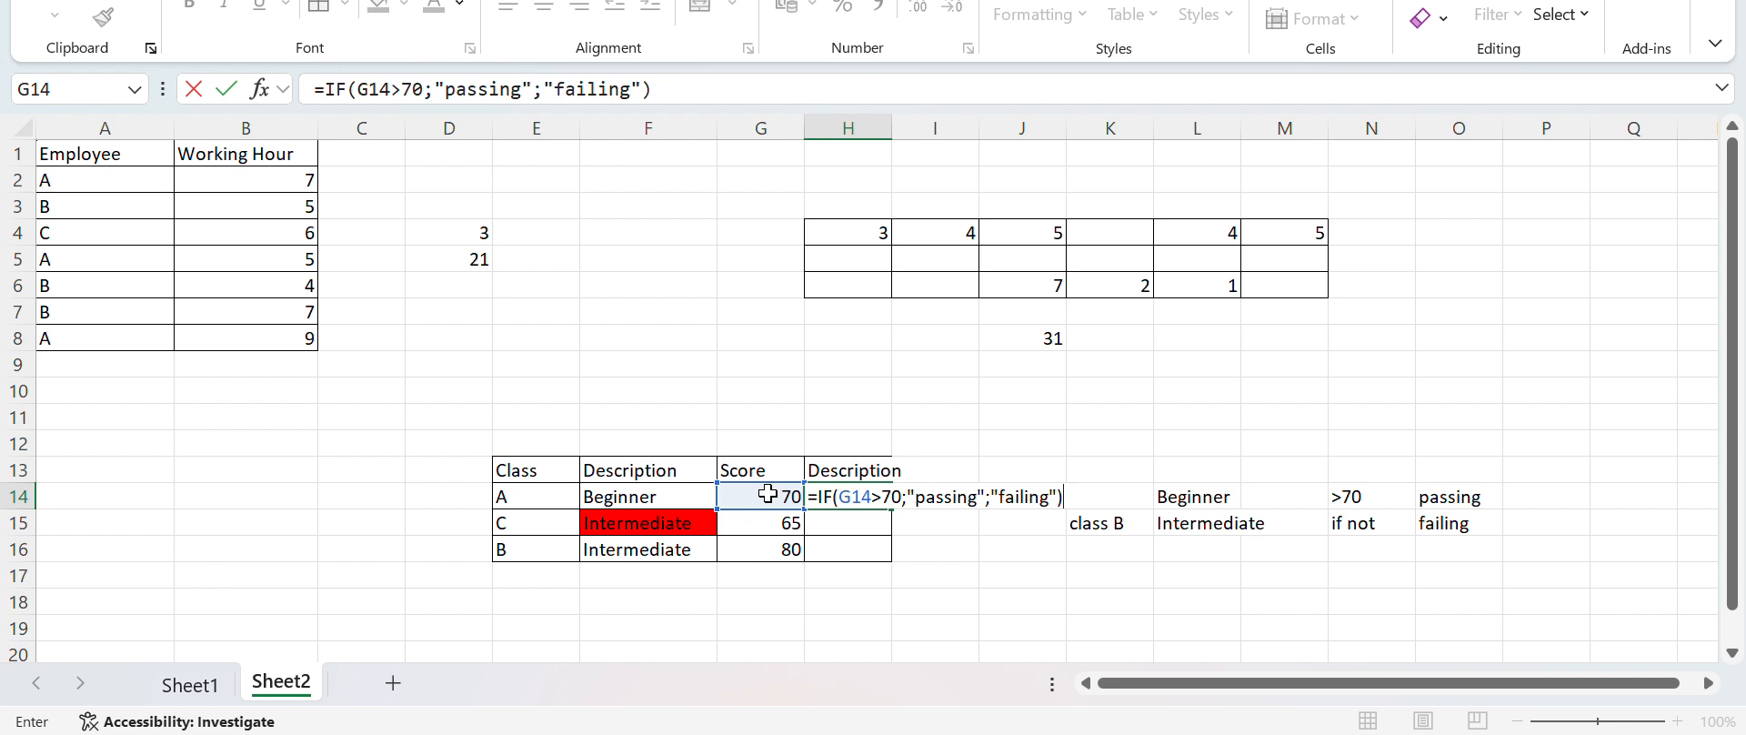
key(Return)
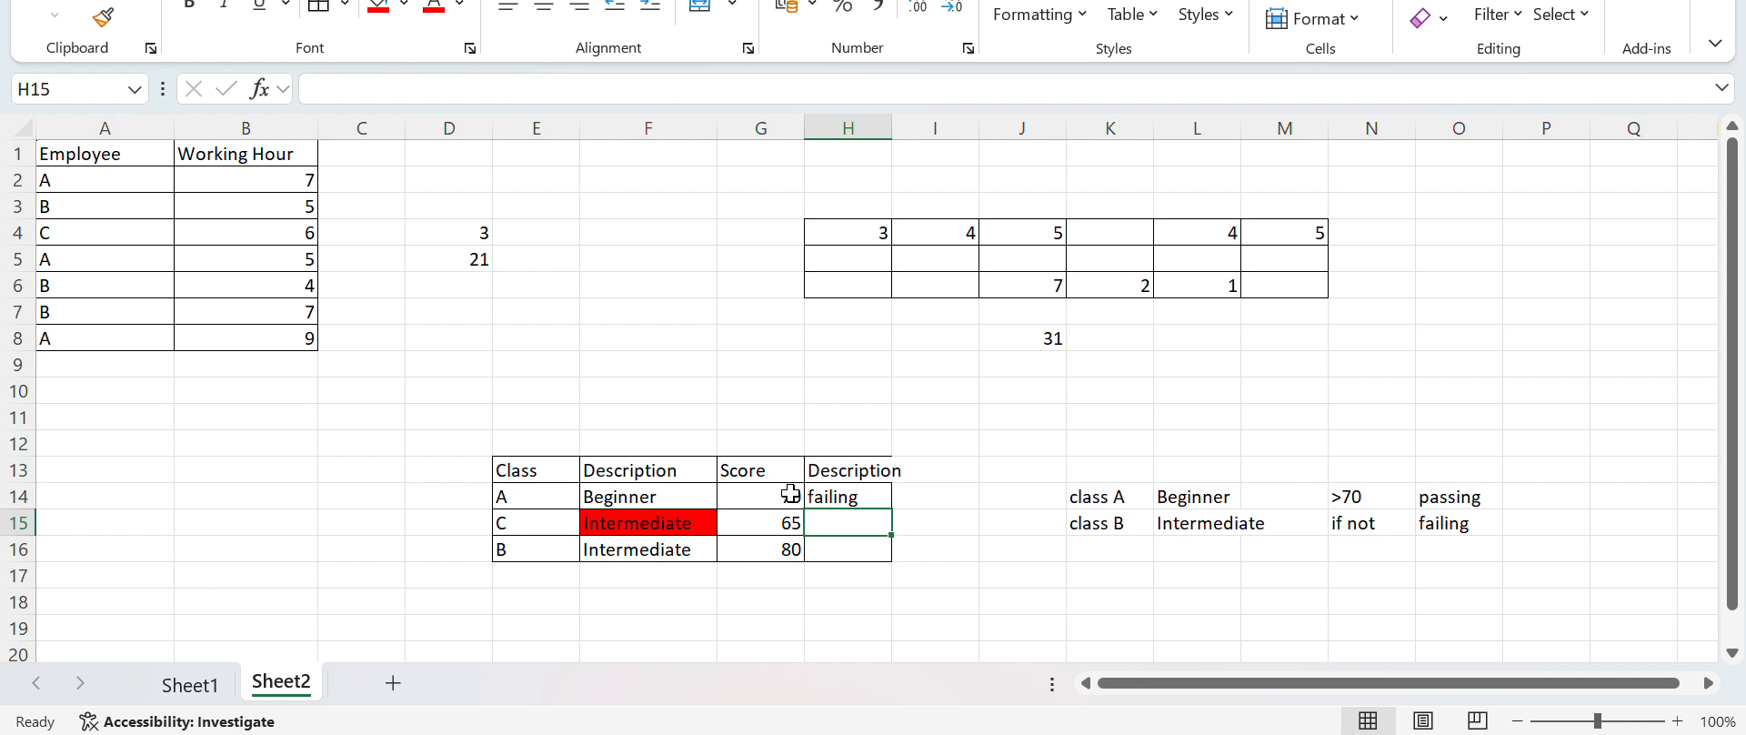
click(837, 495)
double_click(845, 498)
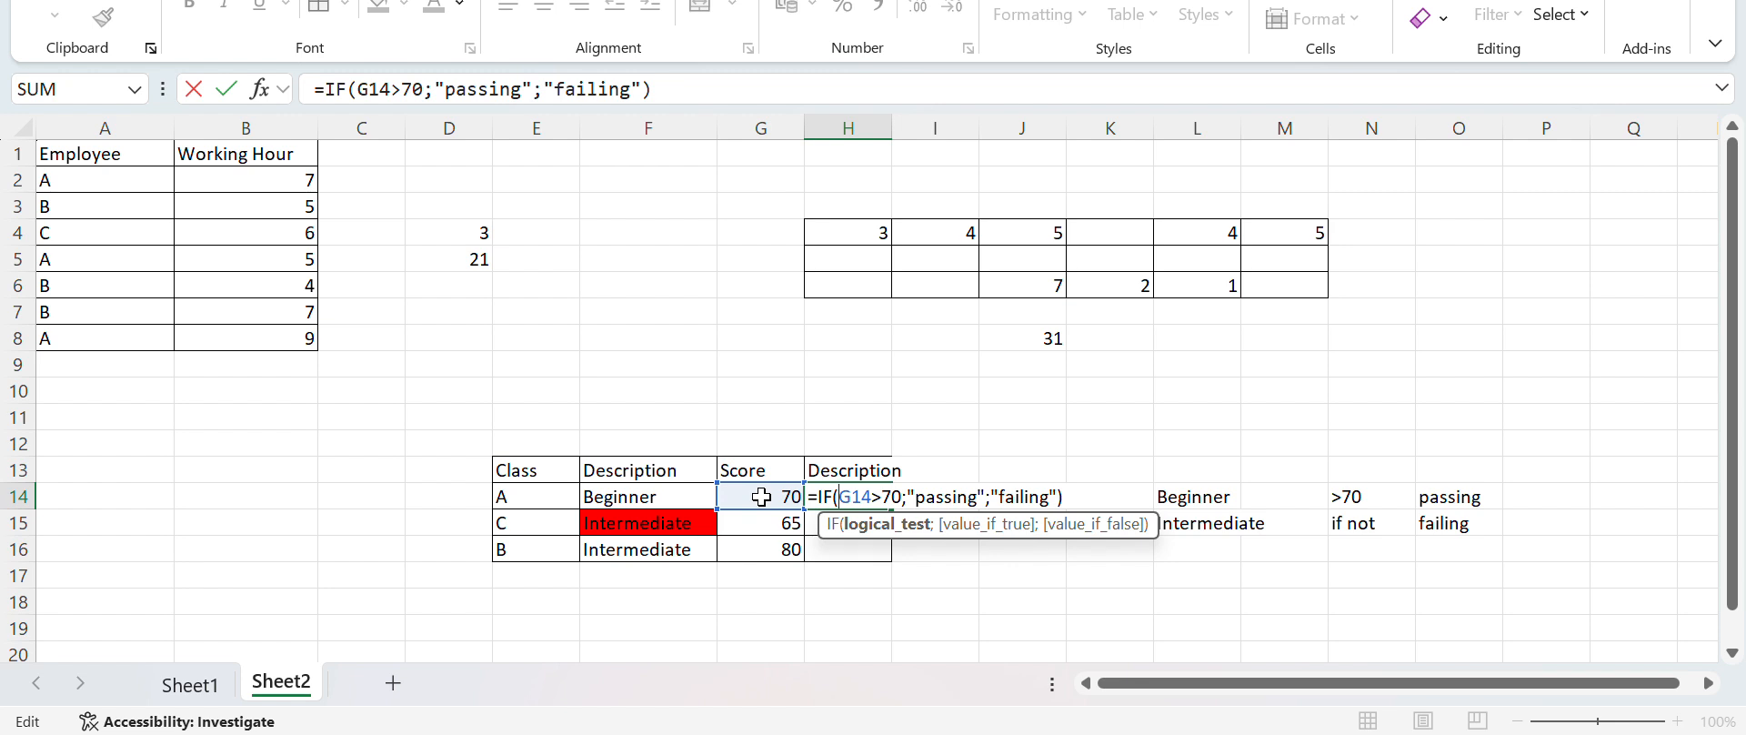
key(Return)
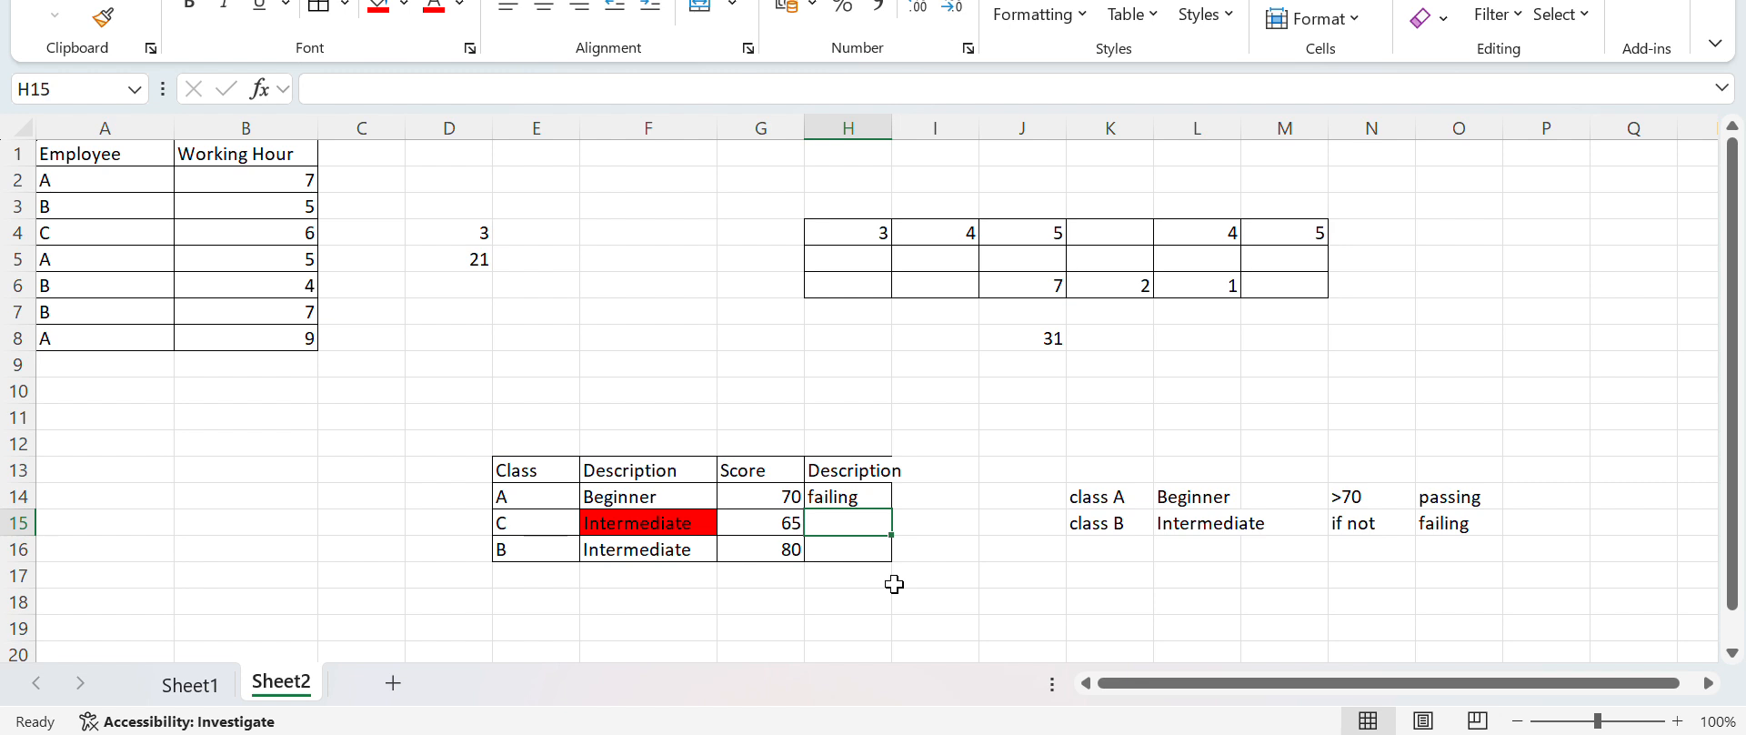
Fill the passing-or-failing formula in H14 down through H16
click(851, 496)
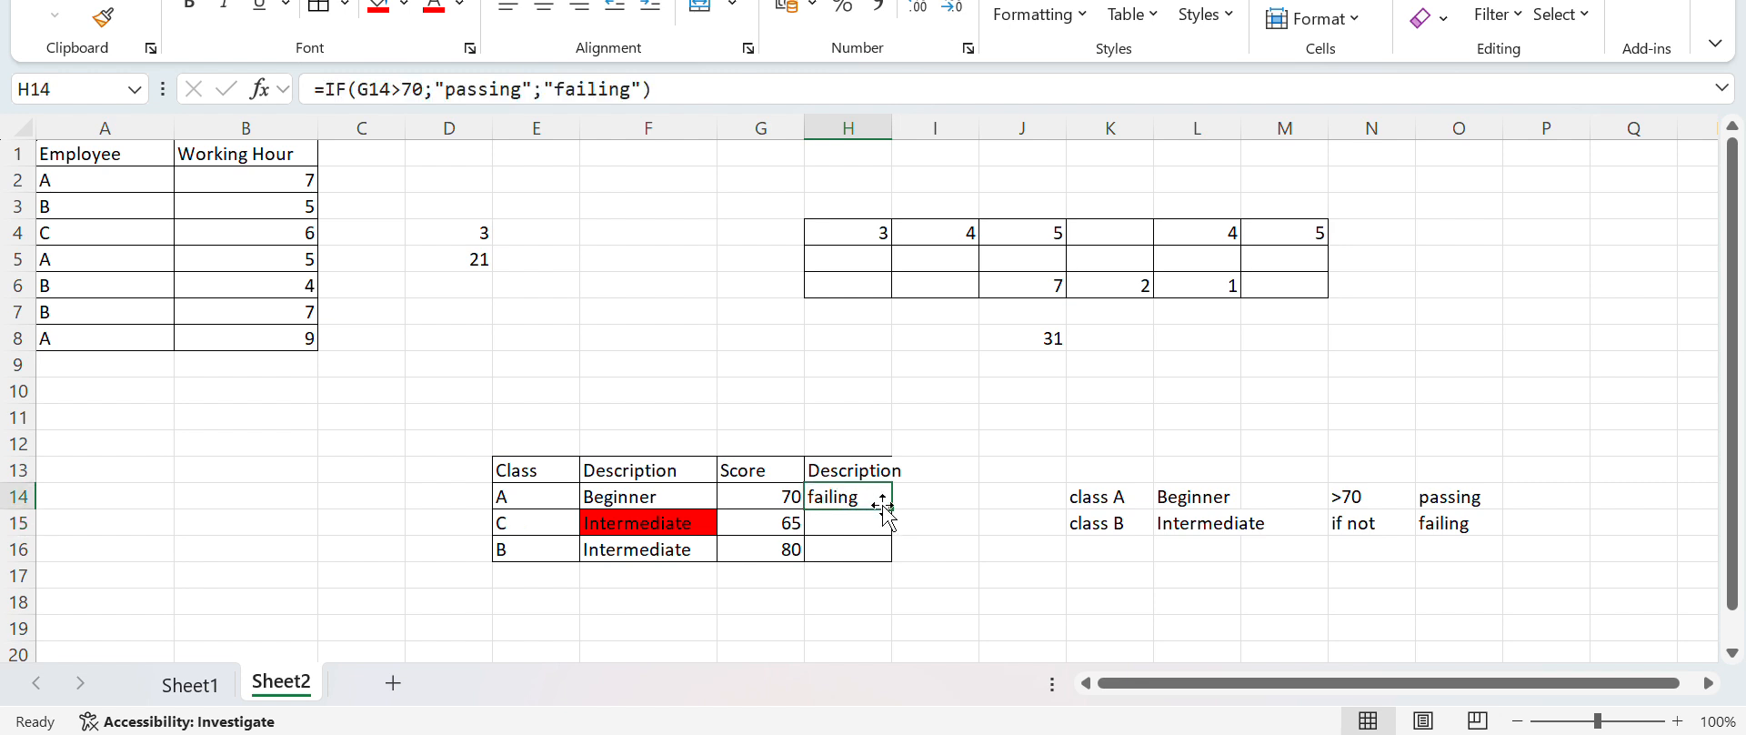
drag(891, 510, 890, 525)
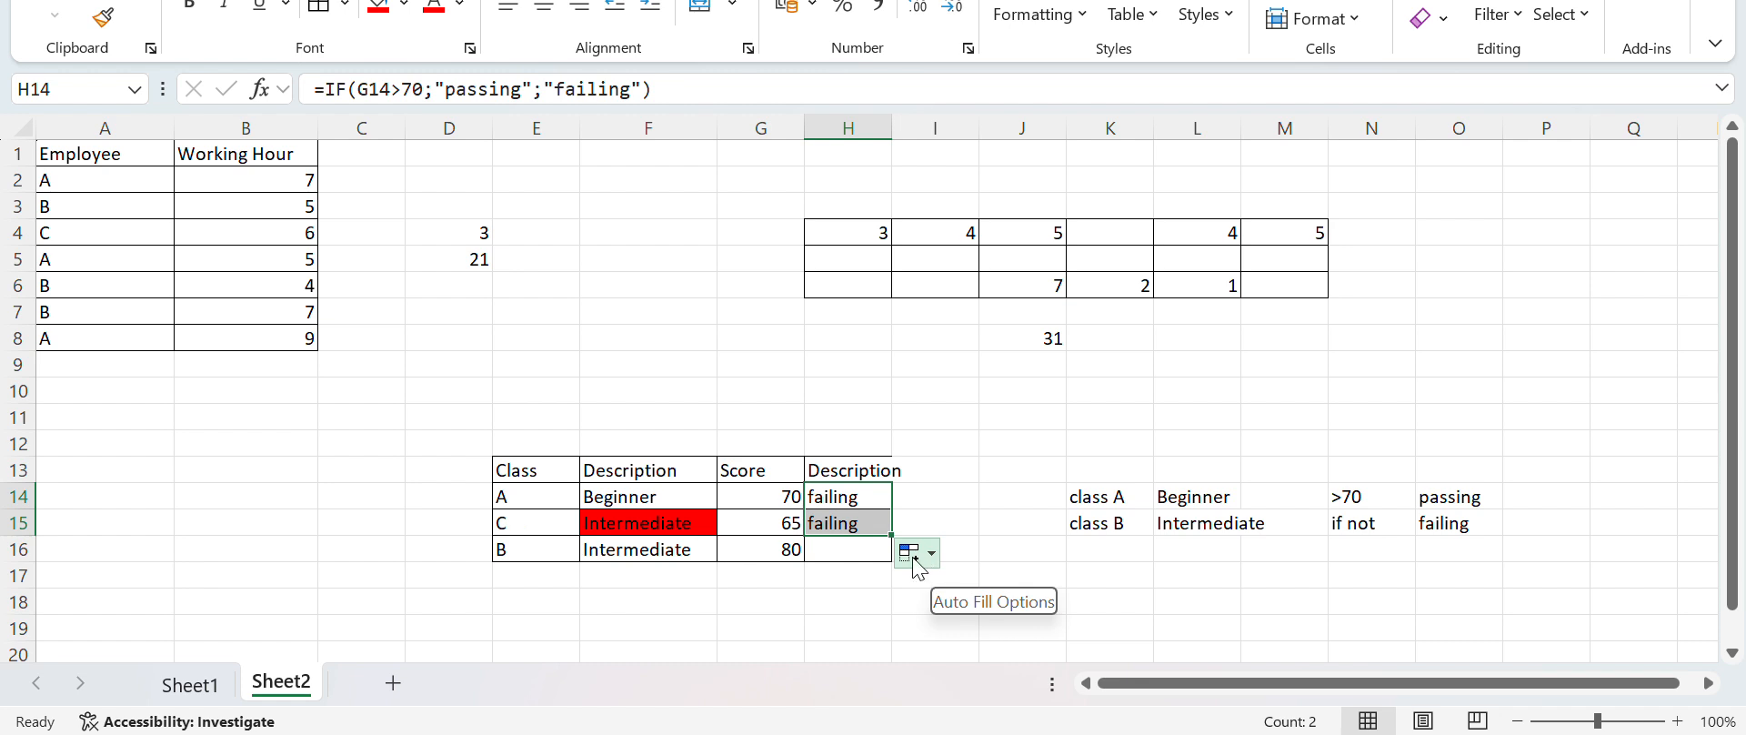
drag(891, 536, 892, 555)
click(1028, 579)
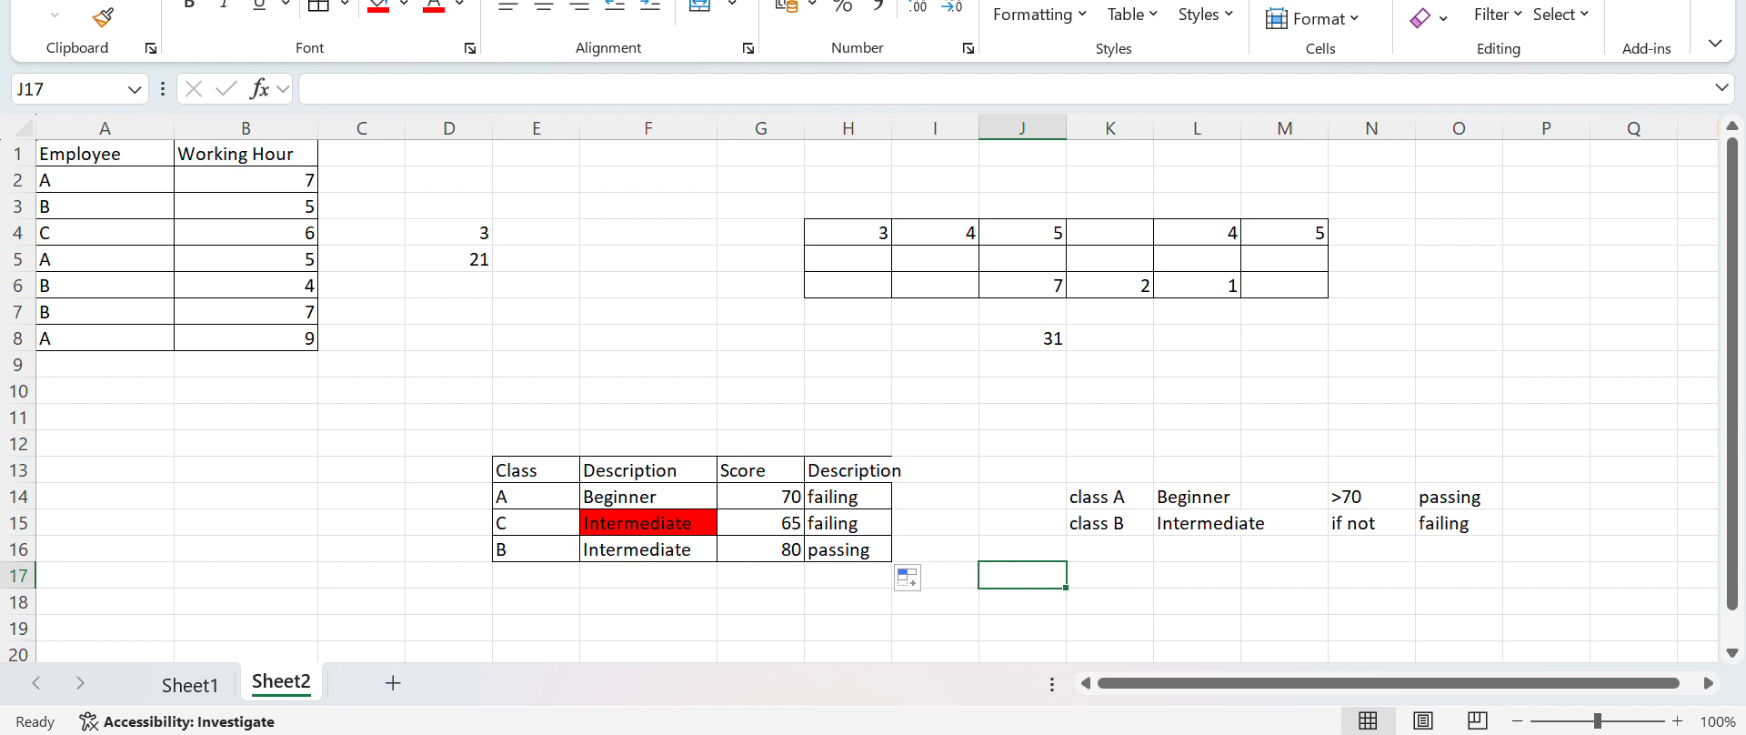
Show the formulas in the cells of Sheet2 and autofit columns F and H so the IF formulas fit completely
click(464, 0)
click(386, 0)
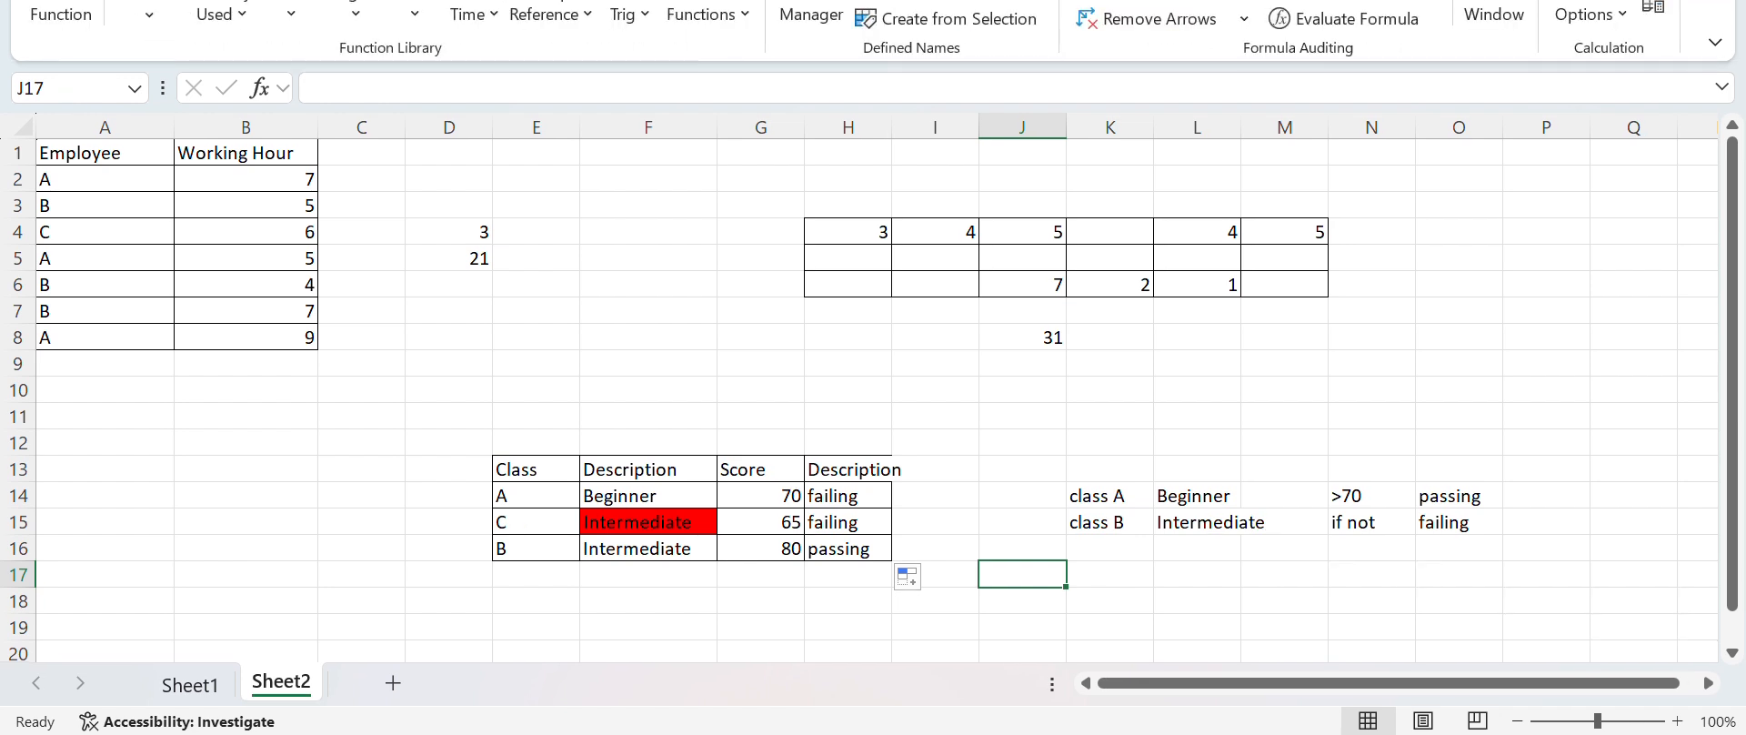
click(1361, 0)
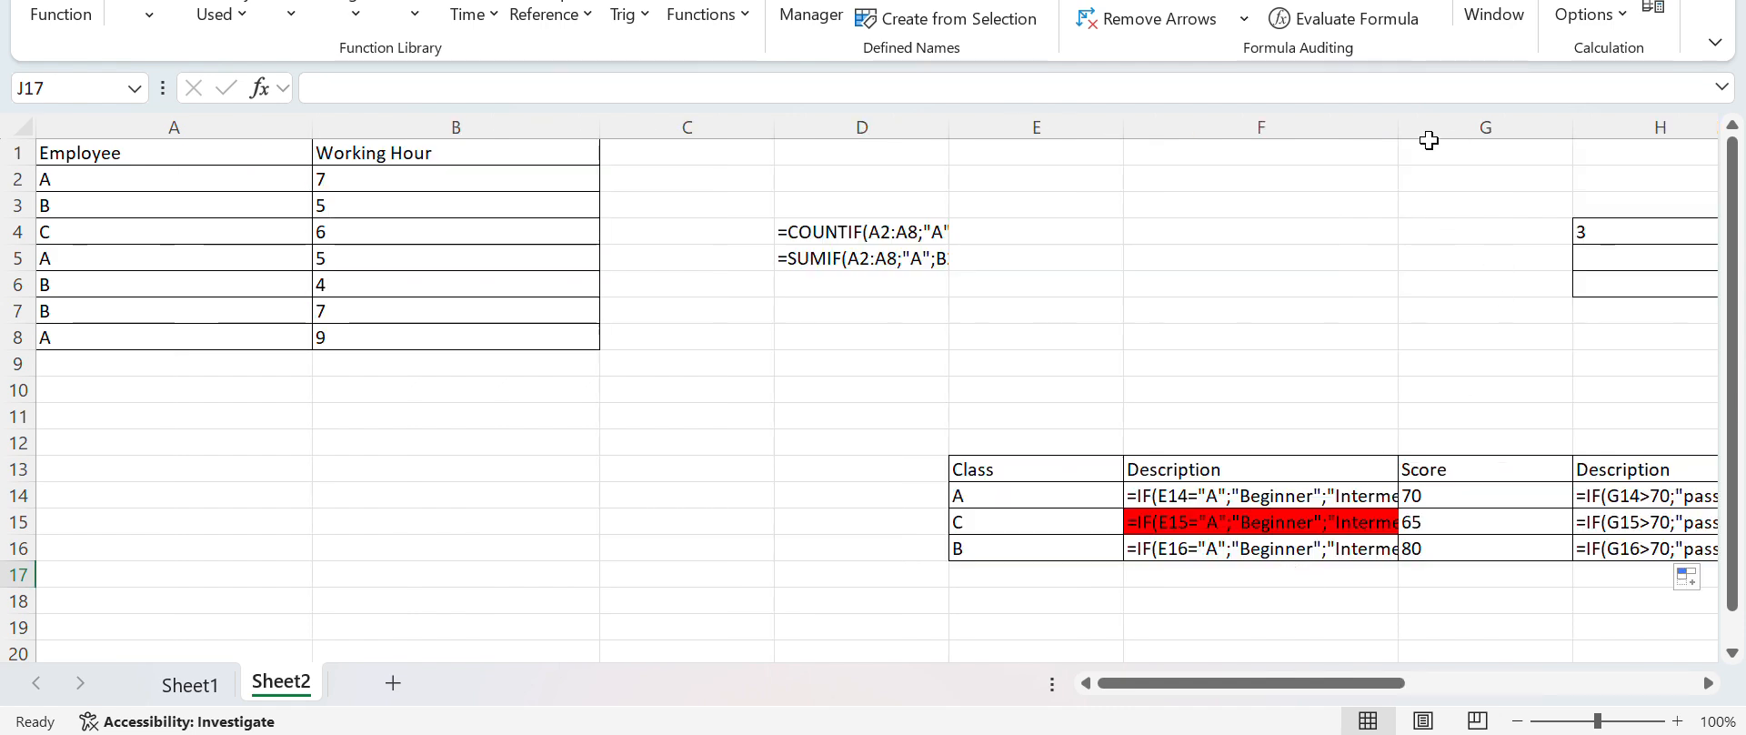
drag(1401, 119, 1400, 120)
double_click(1401, 120)
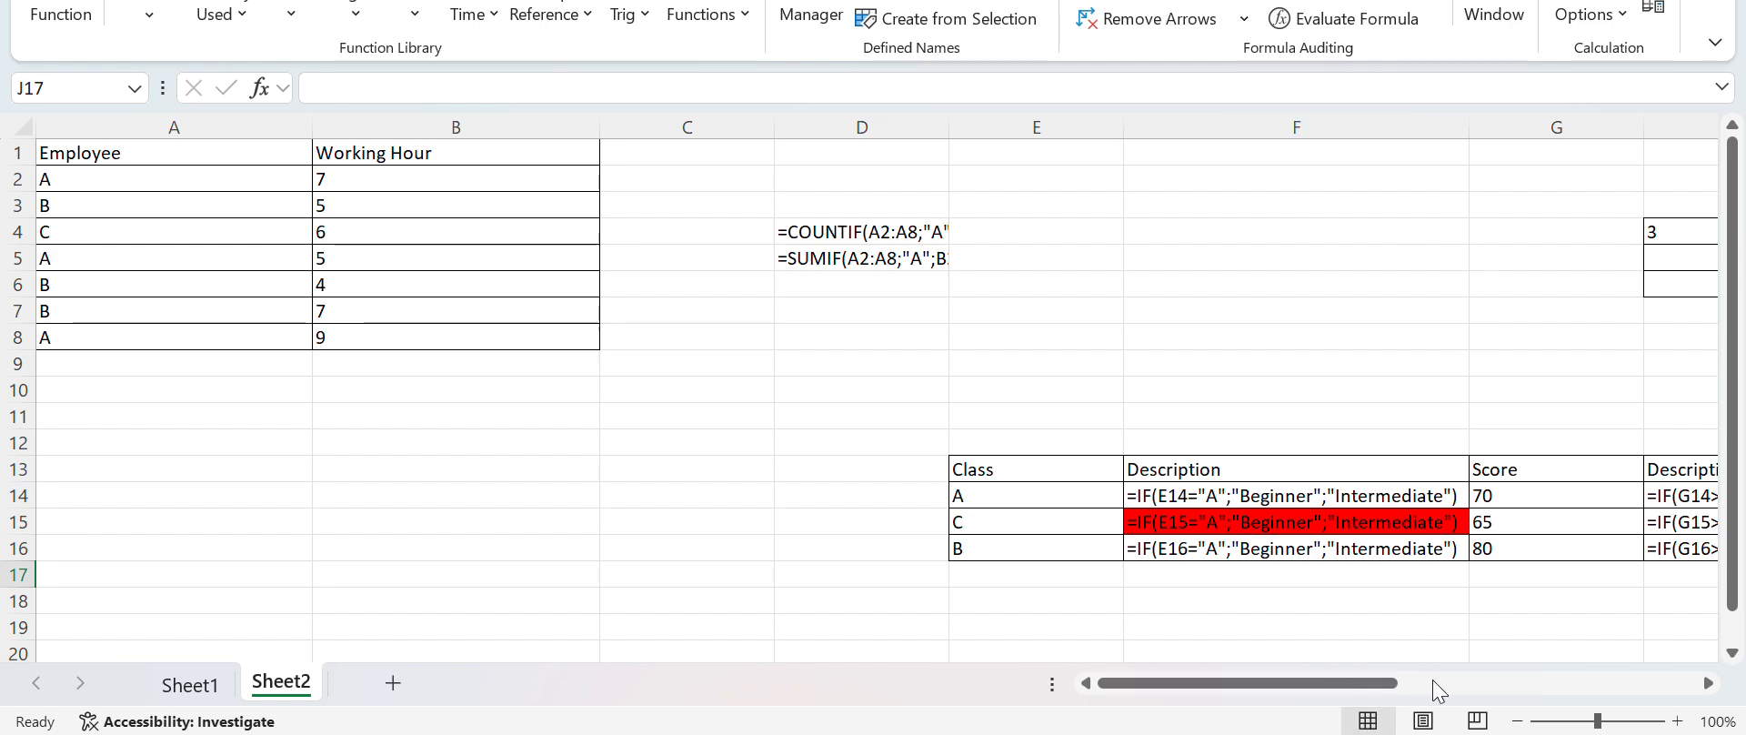
drag(1376, 681, 1500, 655)
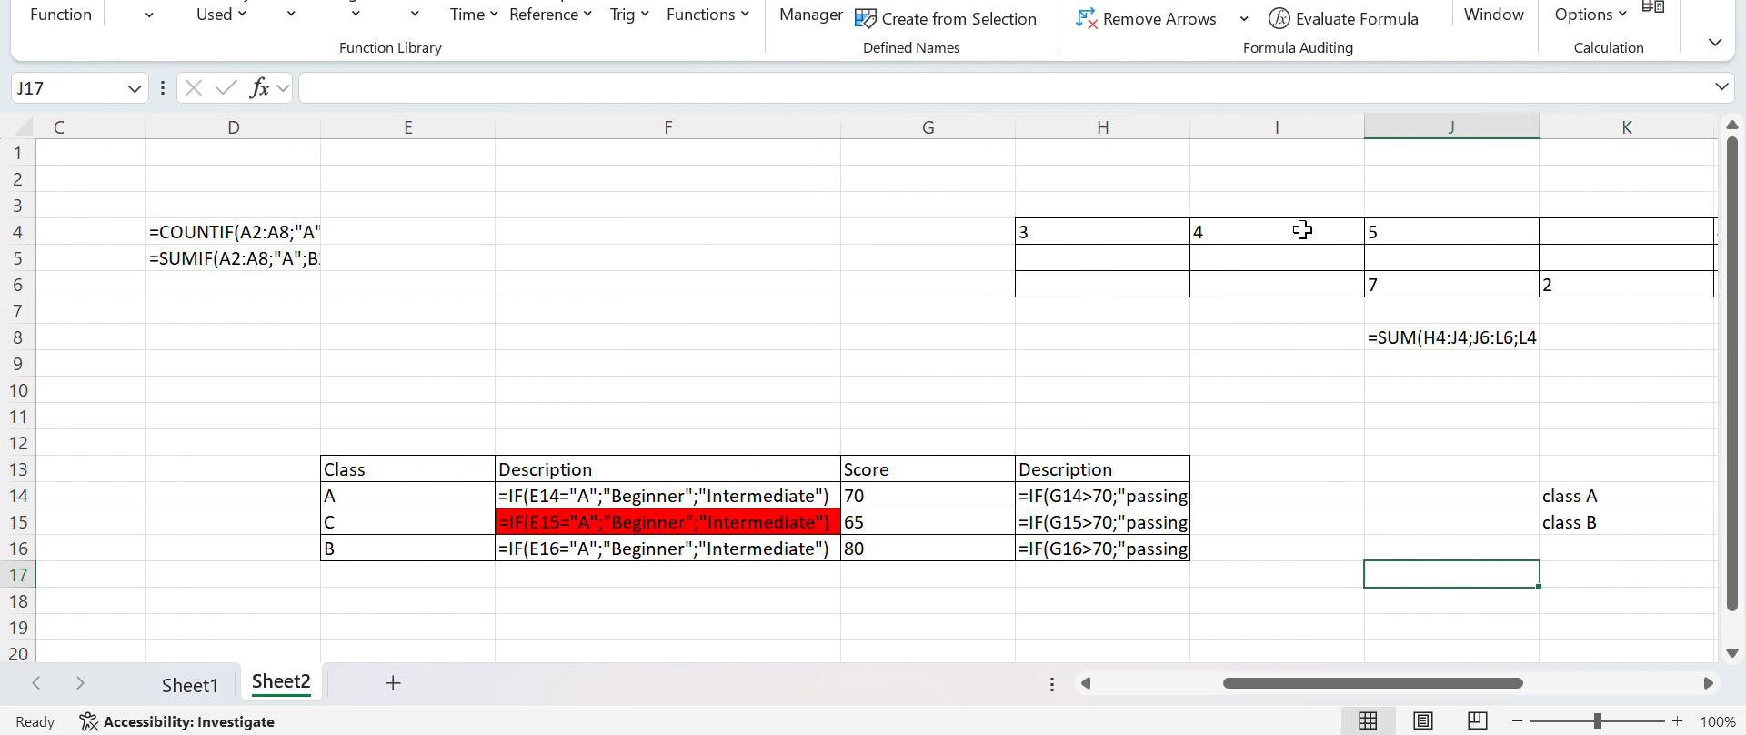
double_click(1190, 126)
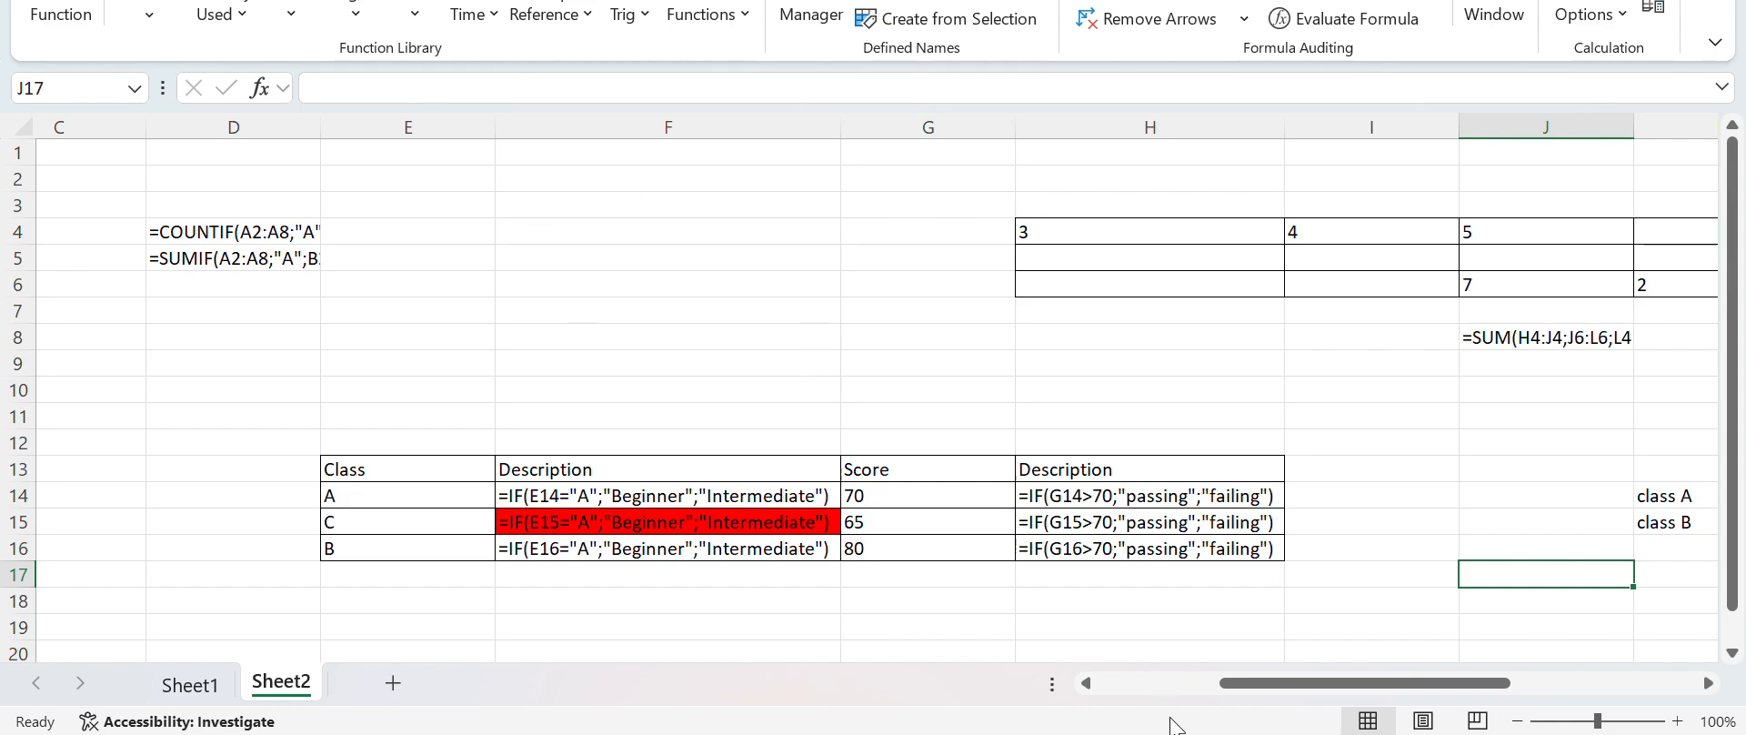
Switch to the PowerPoint presentation and review slides 1 to 5 in order, from the title to absolute and relative cell referencing
click(982, 734)
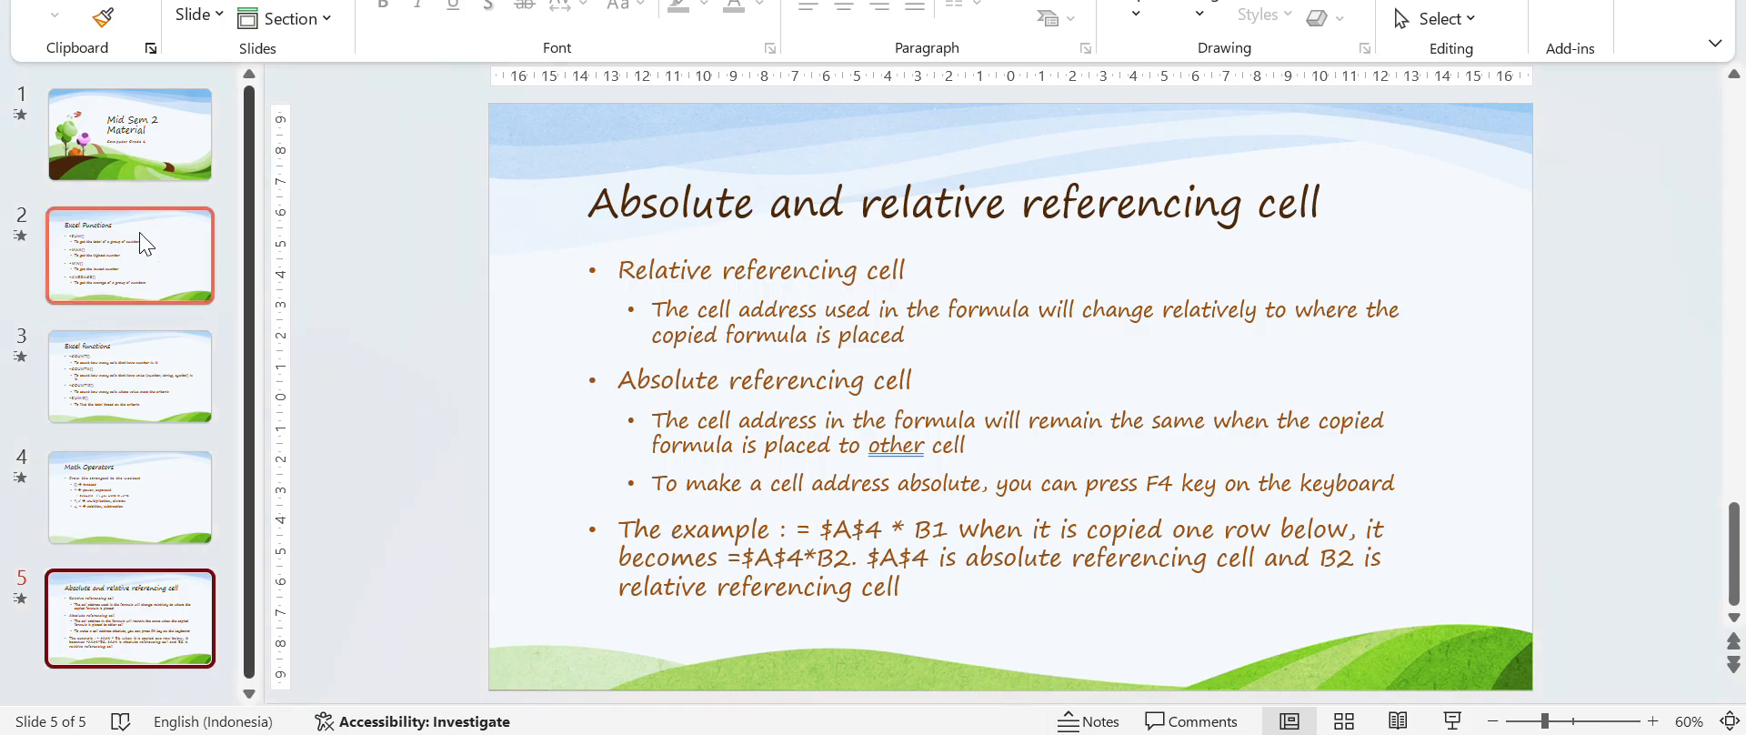
click(162, 143)
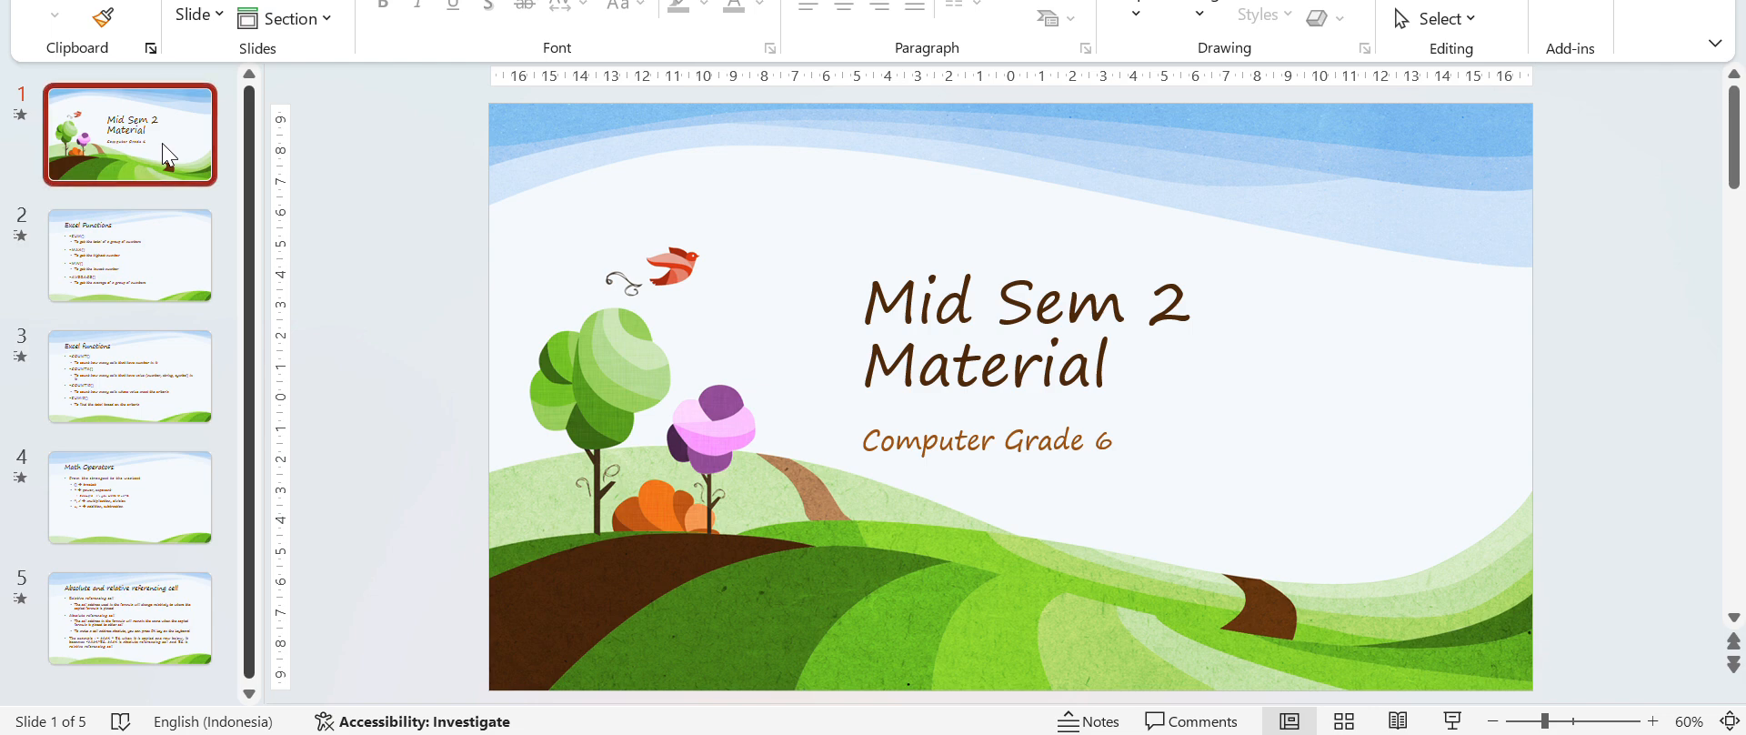
click(166, 238)
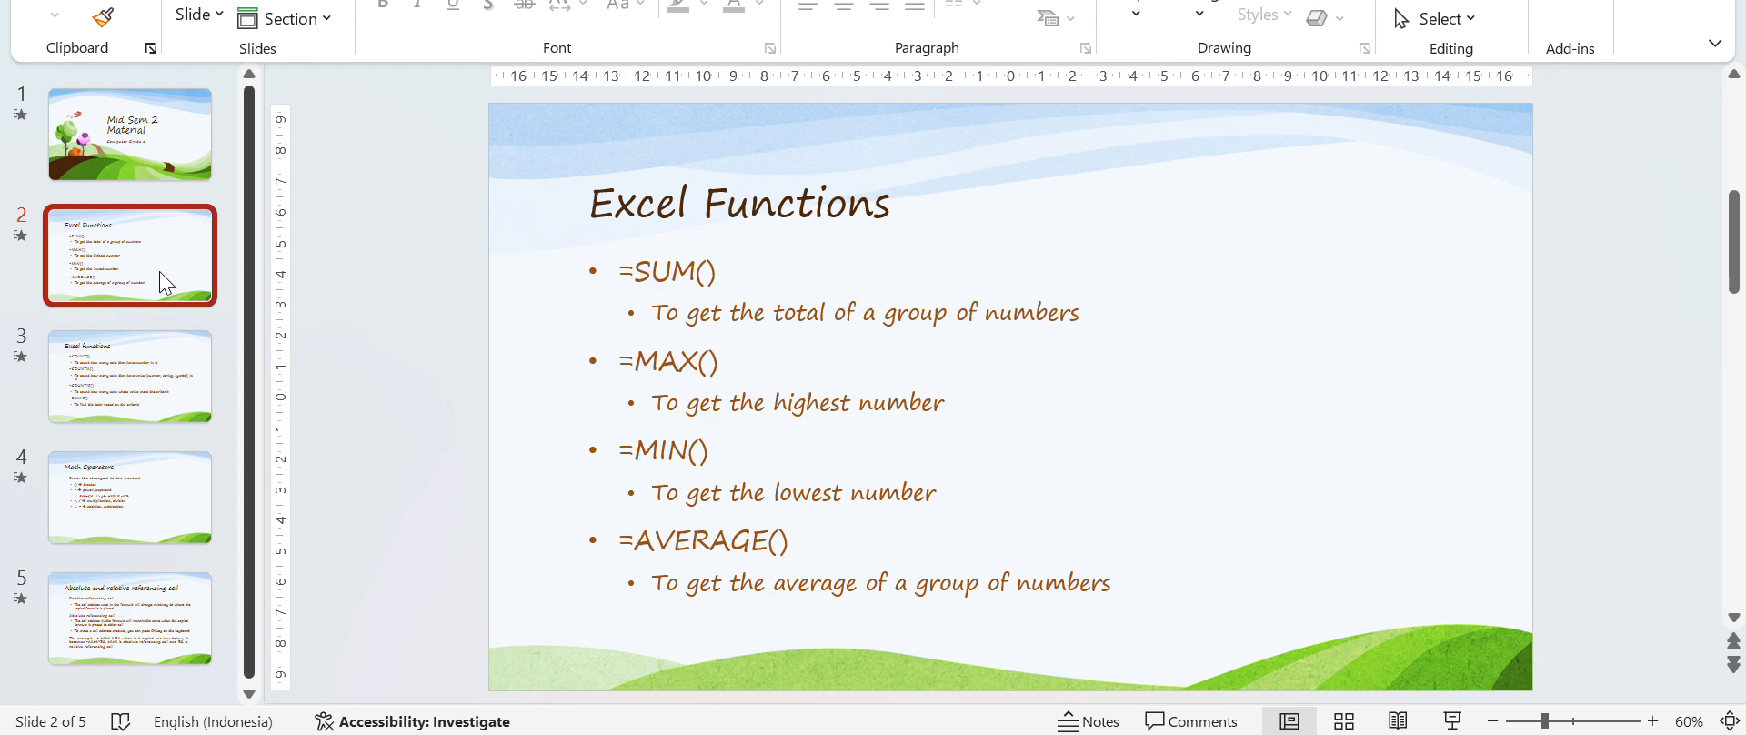
click(157, 351)
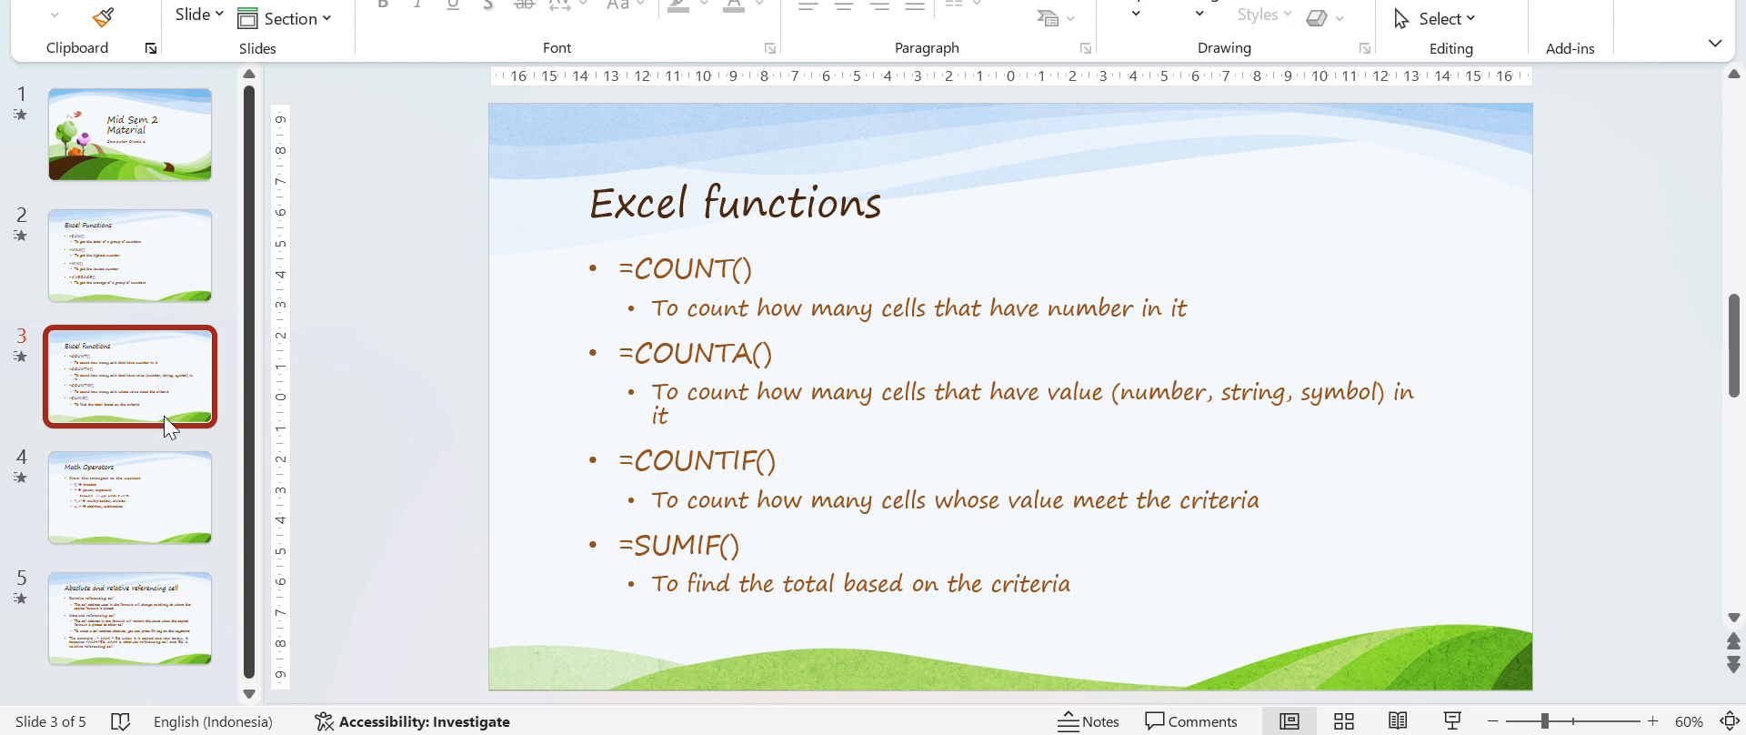
click(166, 505)
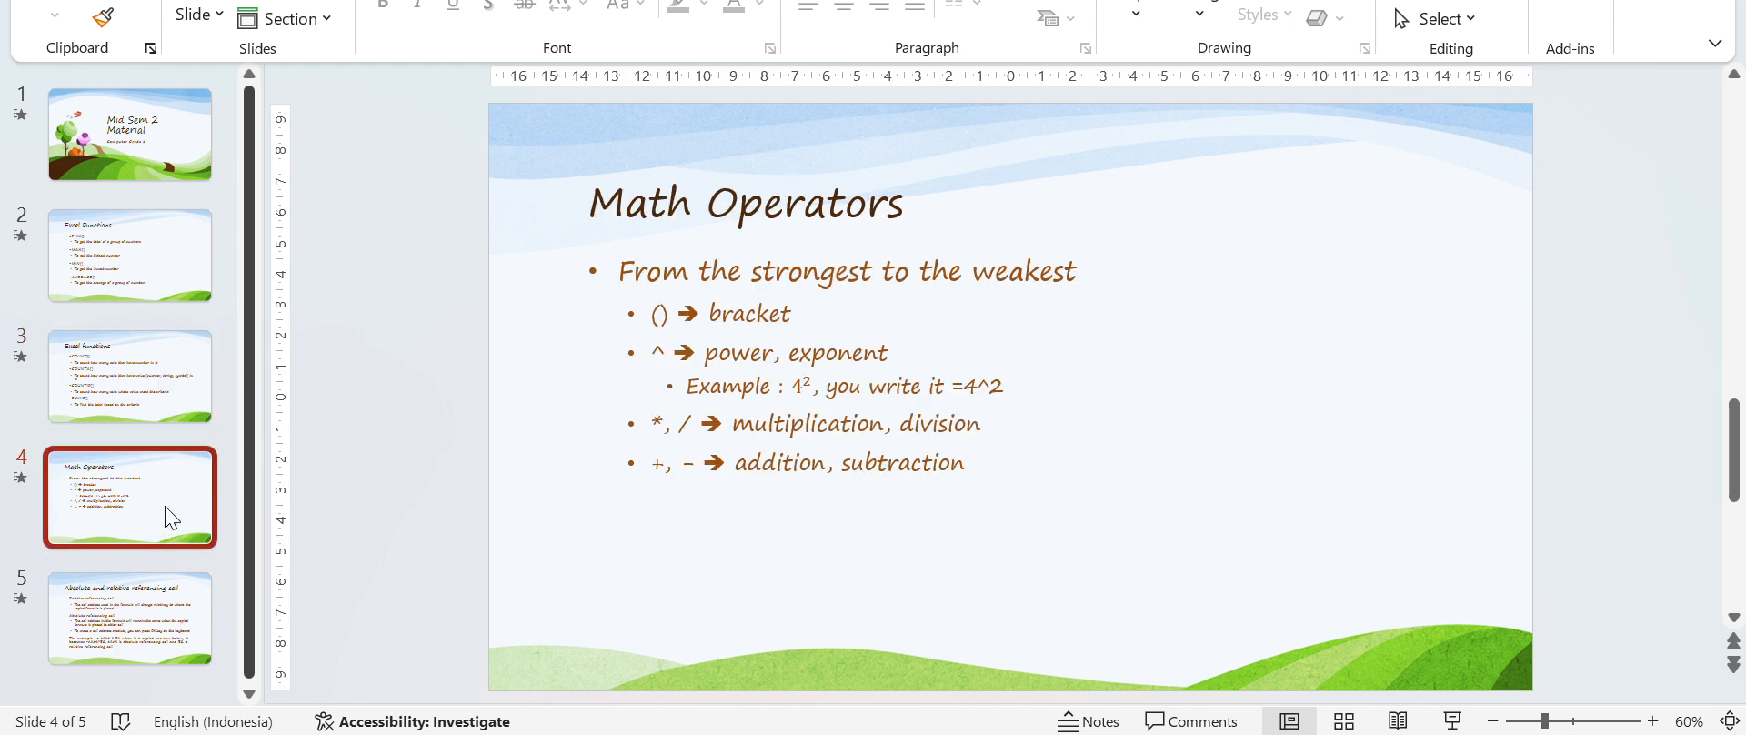
click(145, 593)
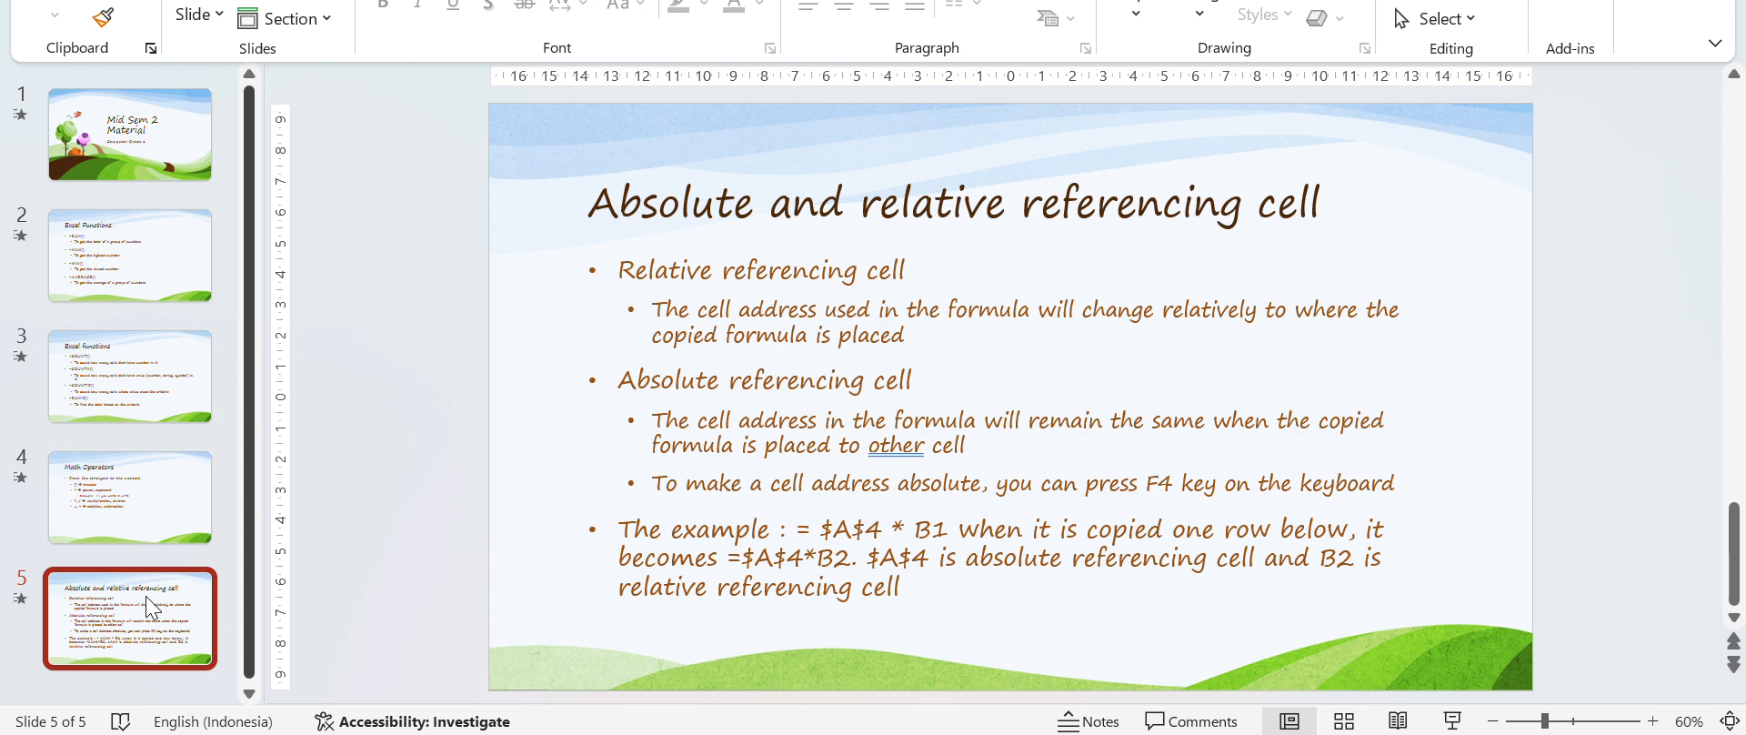